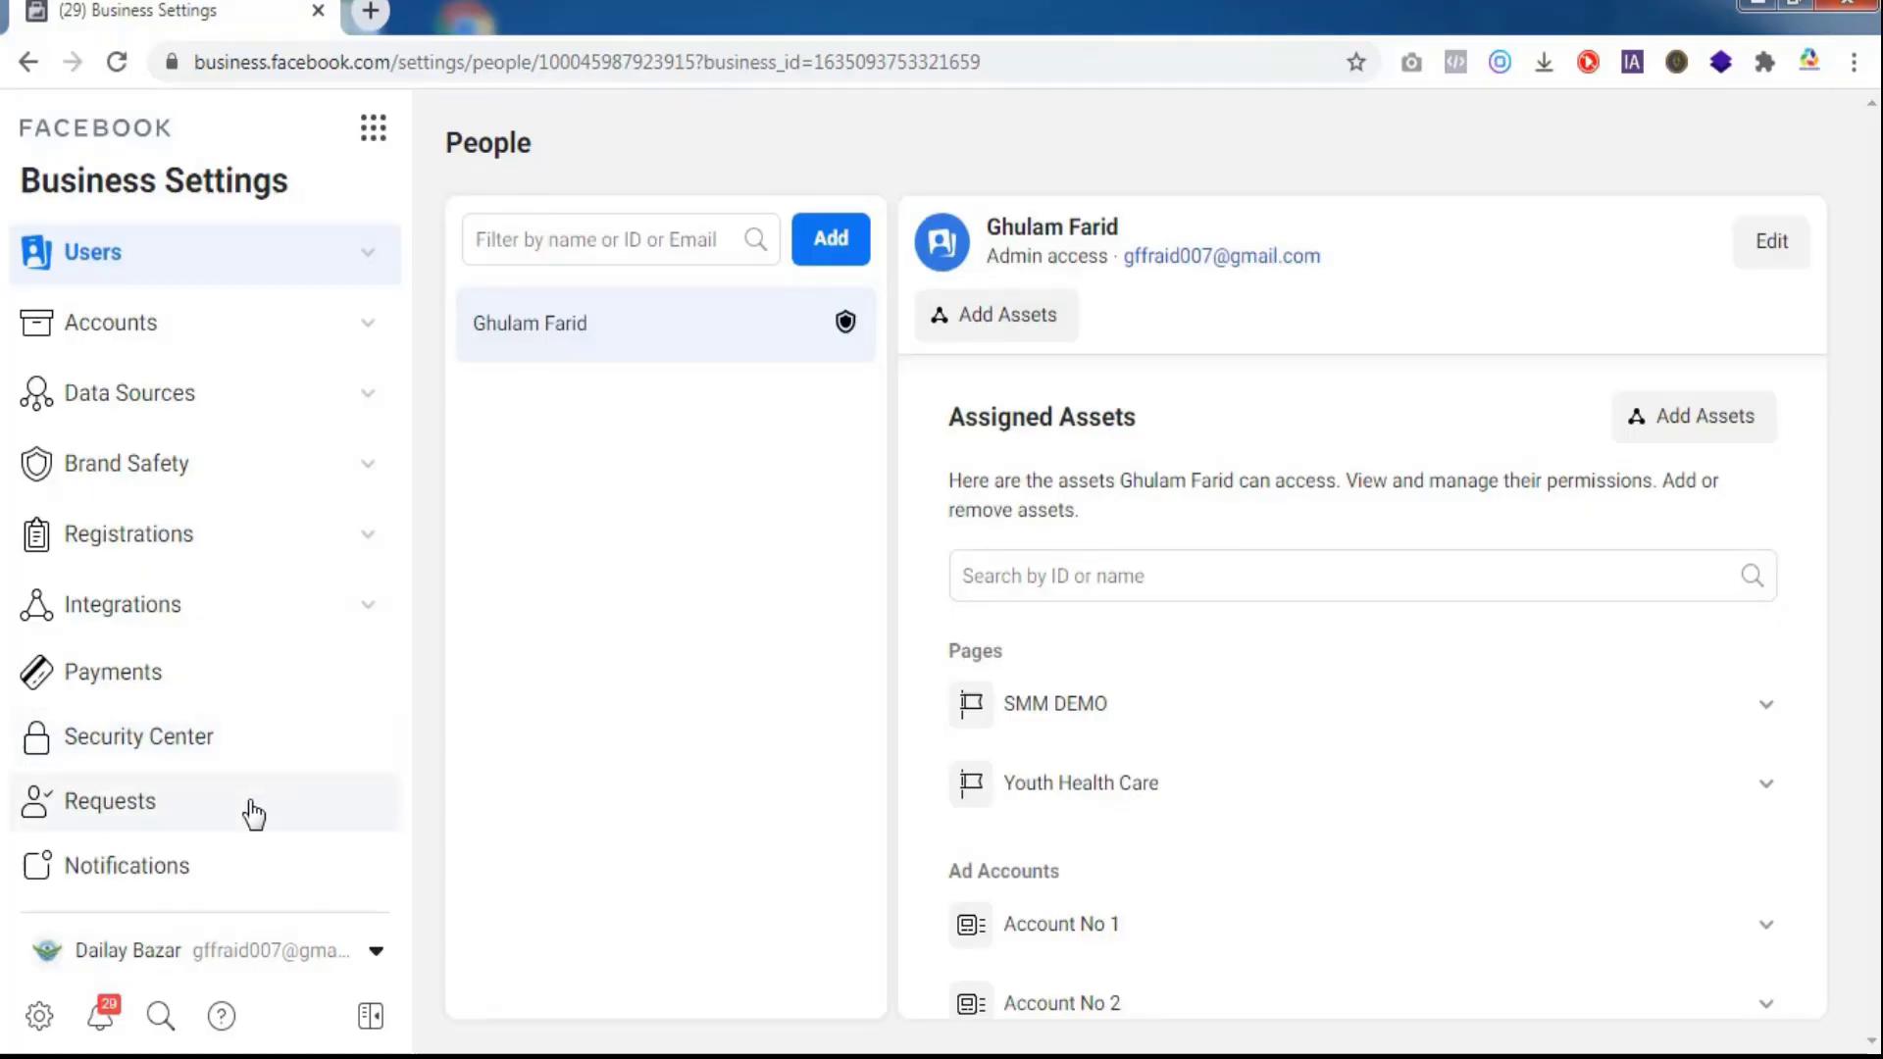
- Review the business's pending requests: sent, received, and invitations to join
click(253, 813)
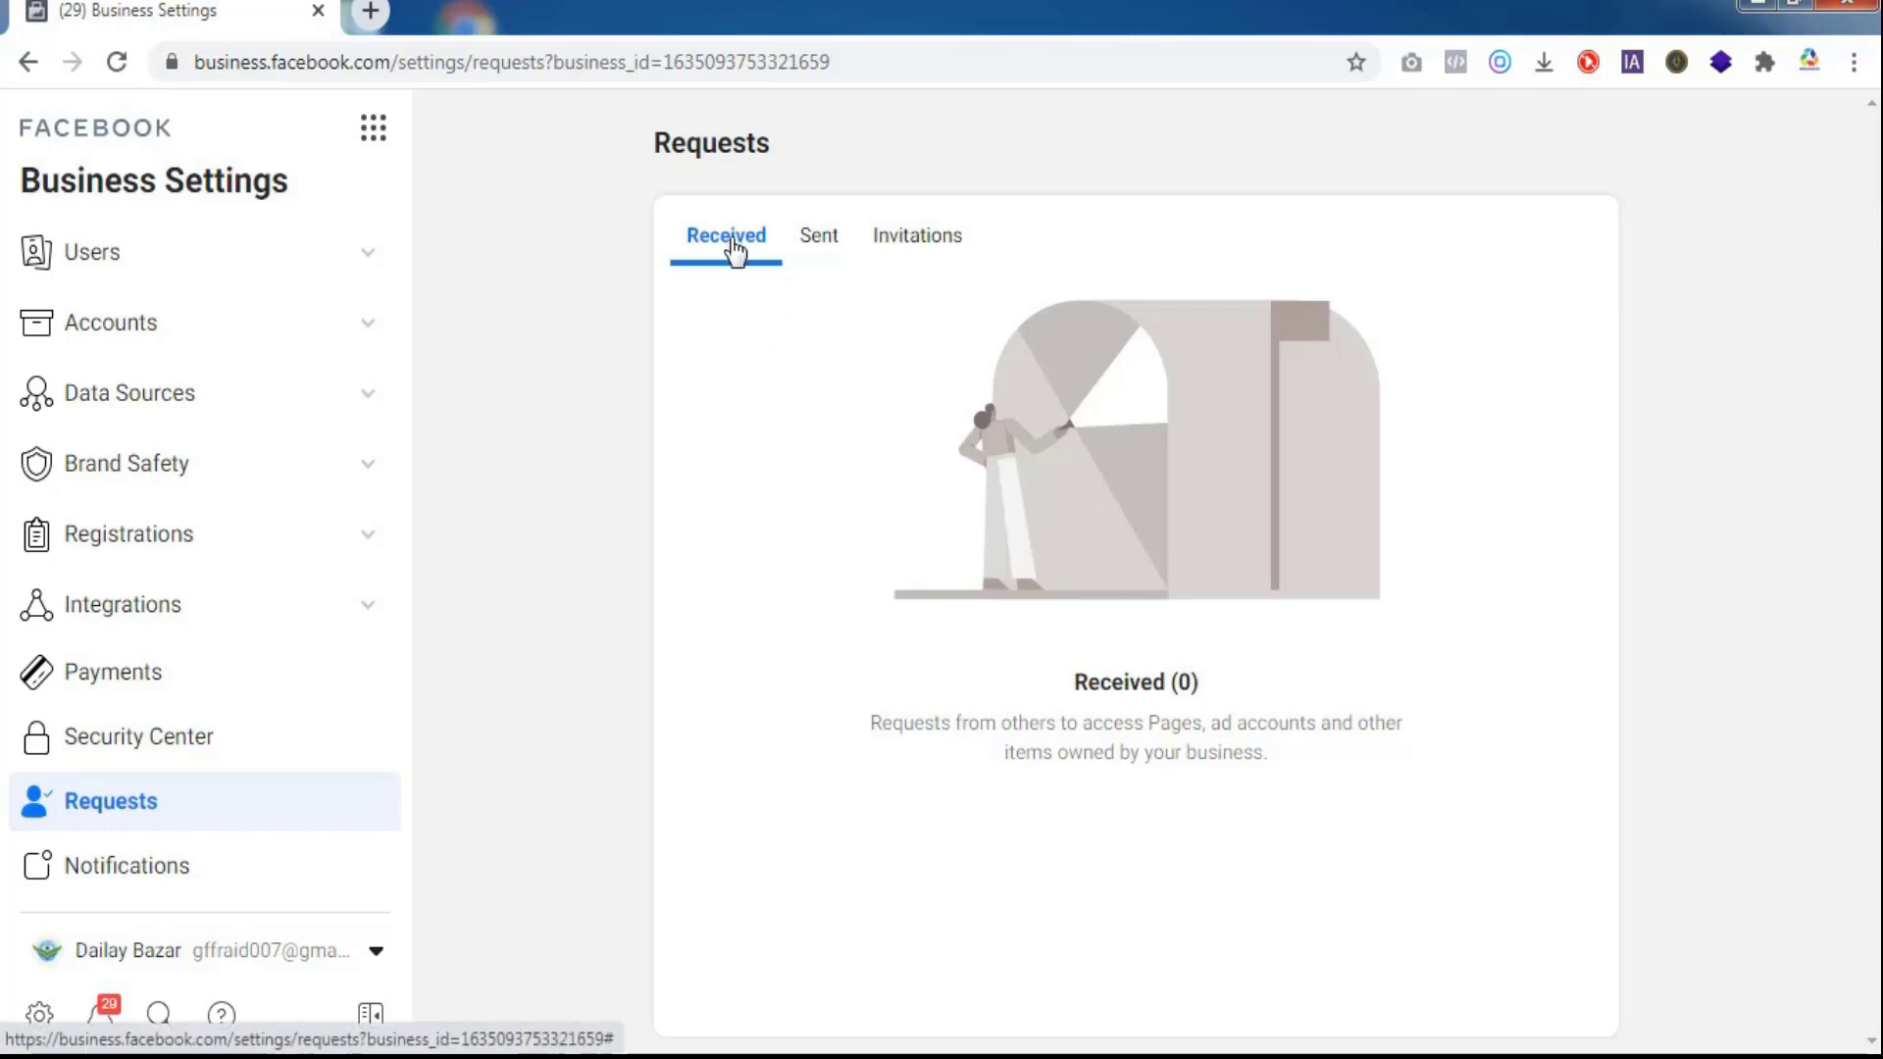
click(824, 250)
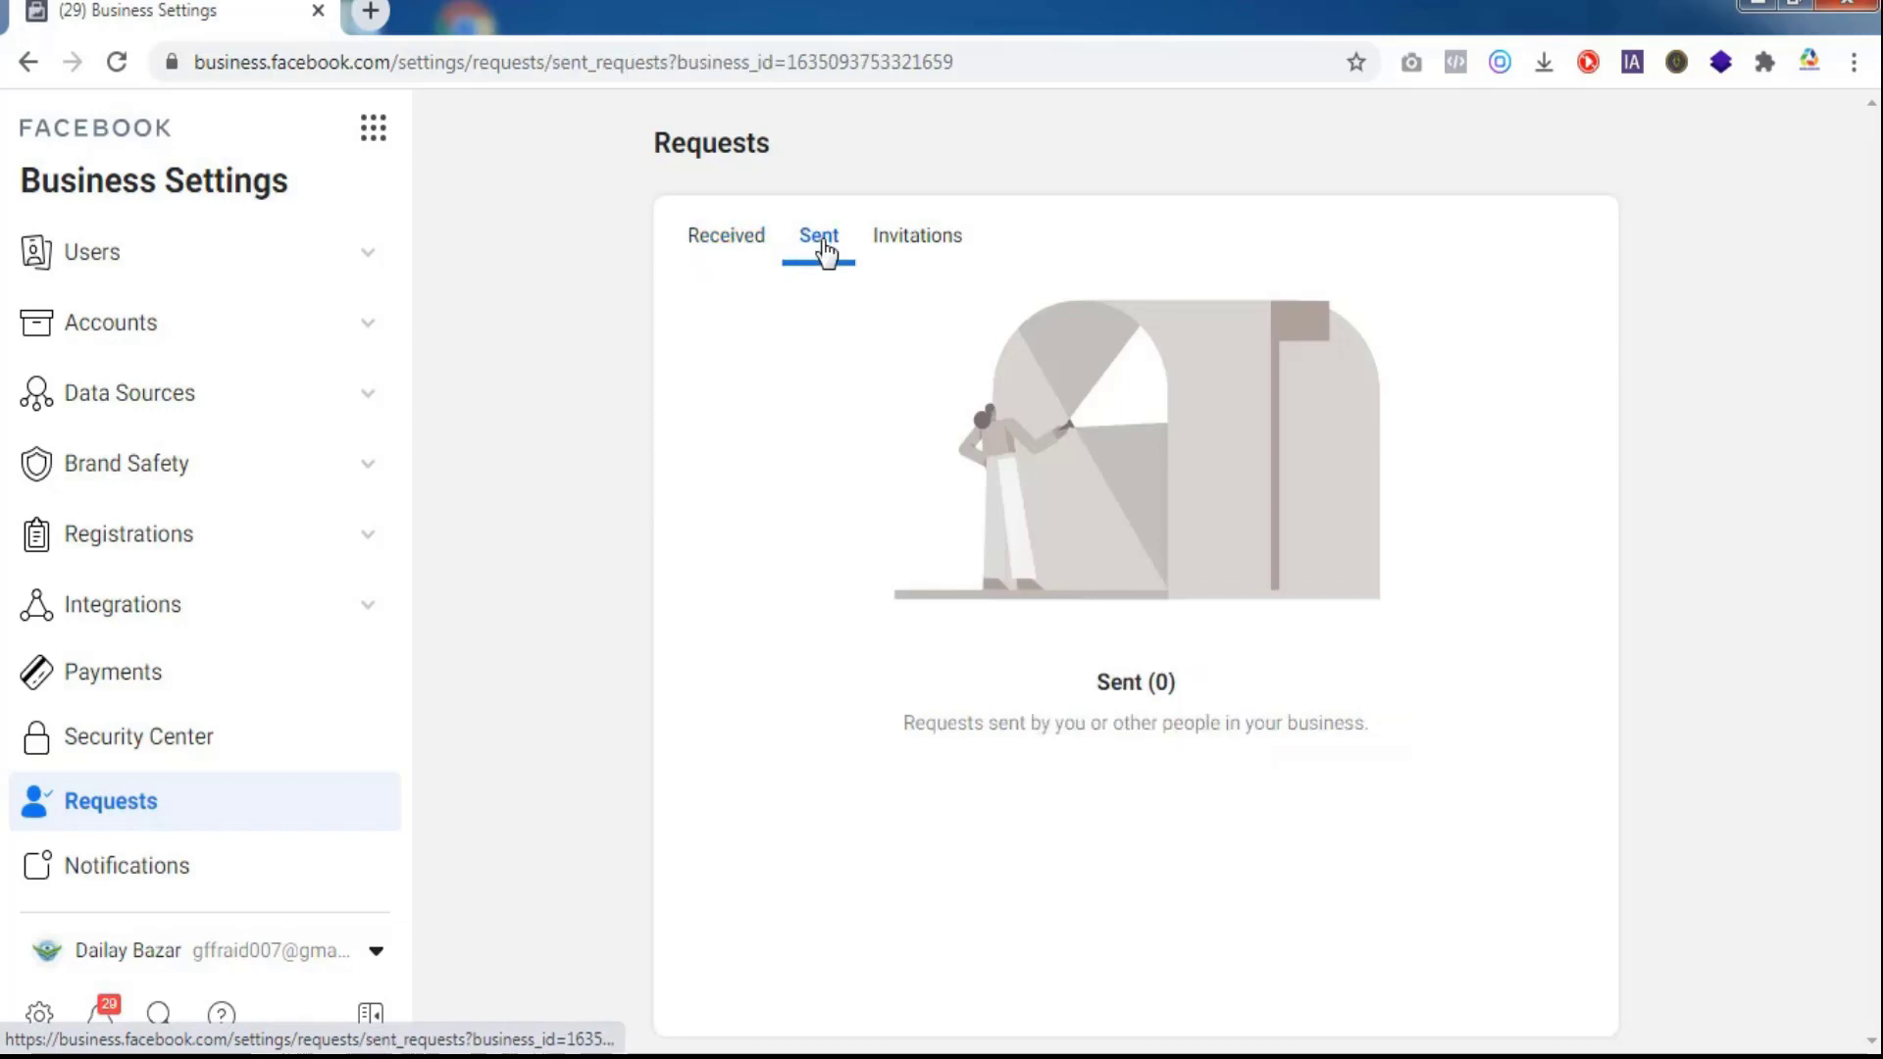
click(904, 257)
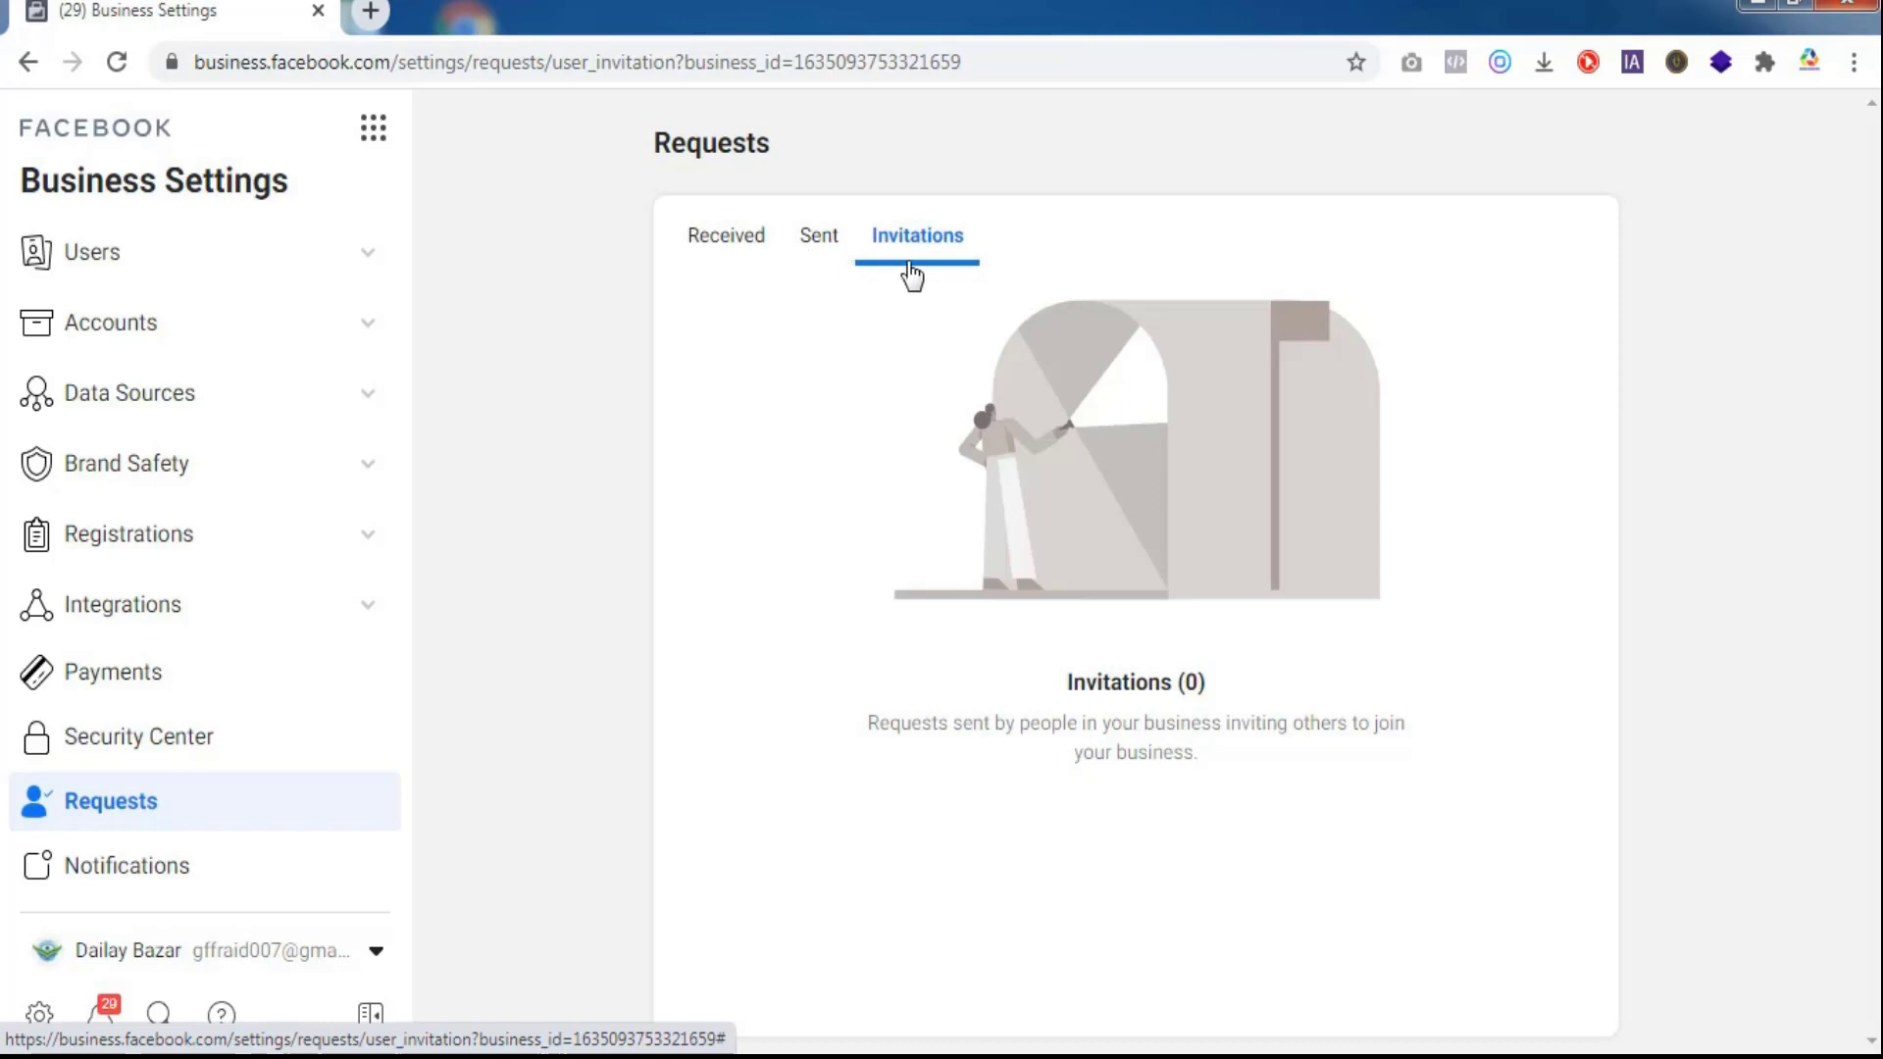
click(745, 245)
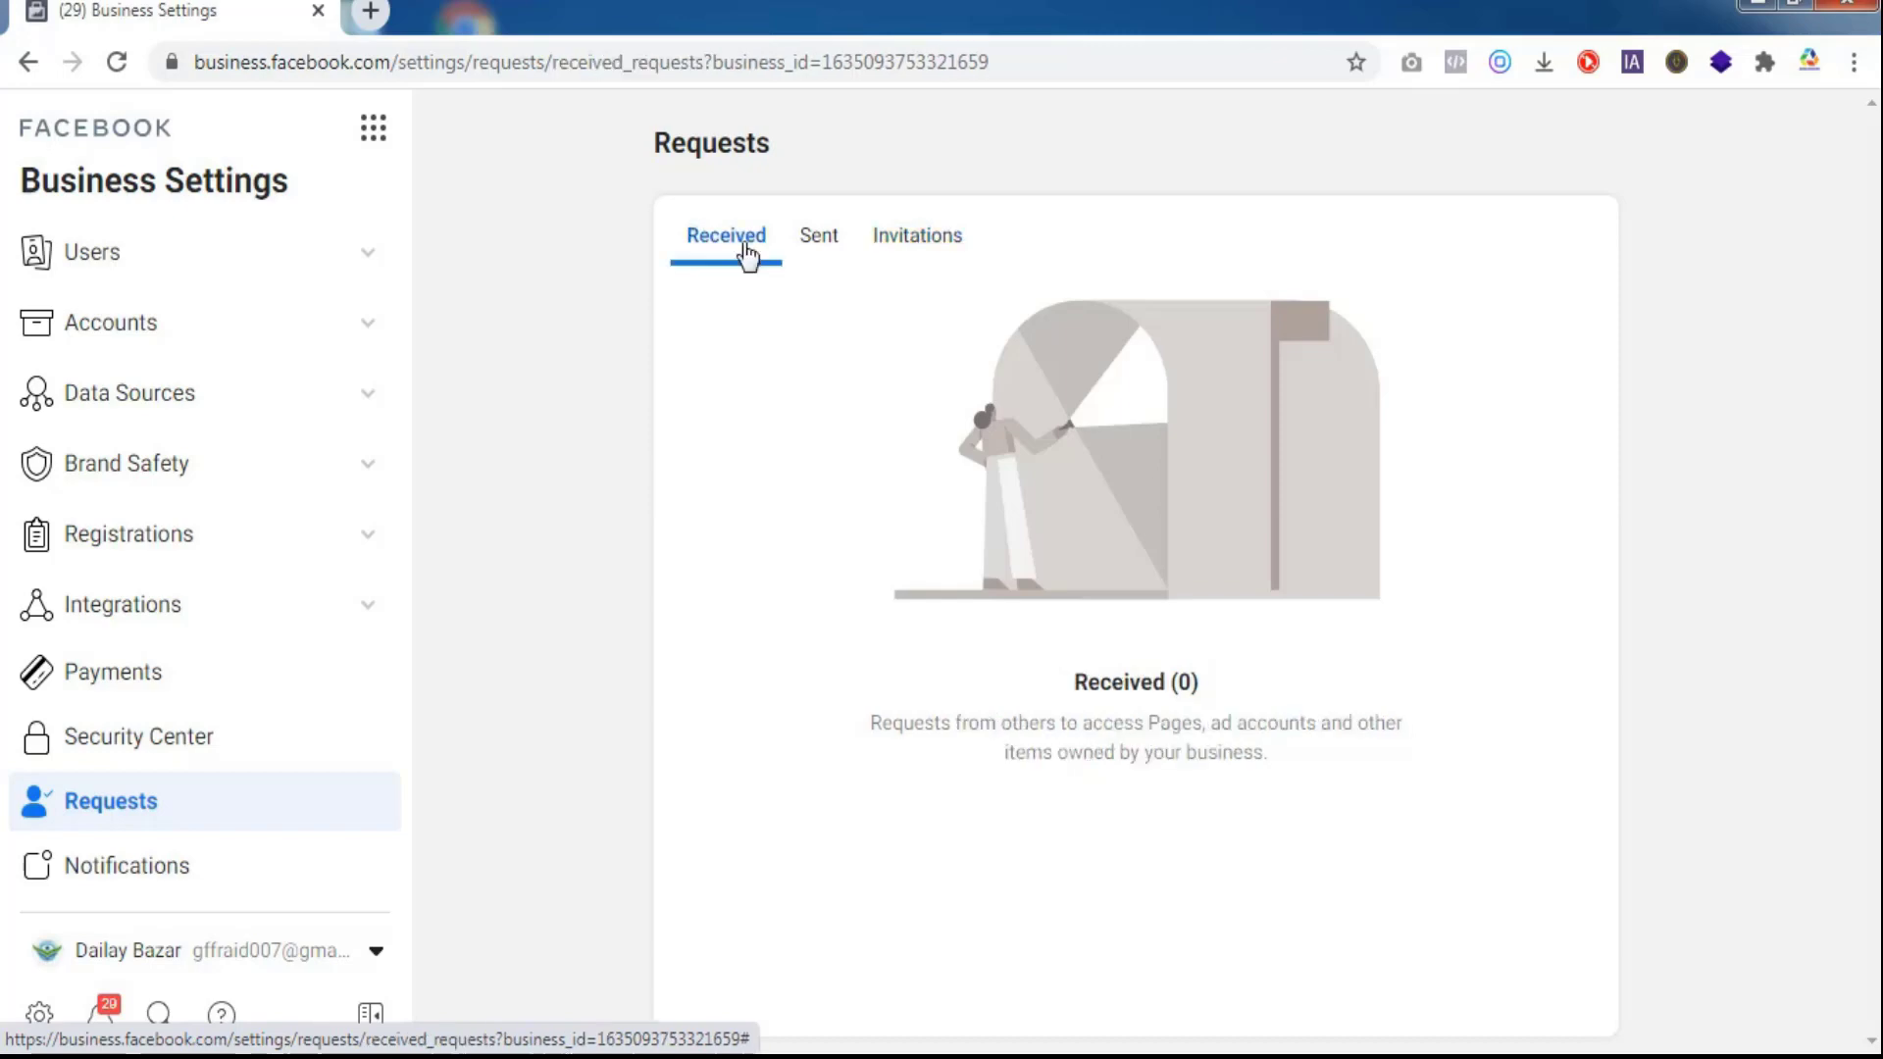
click(812, 251)
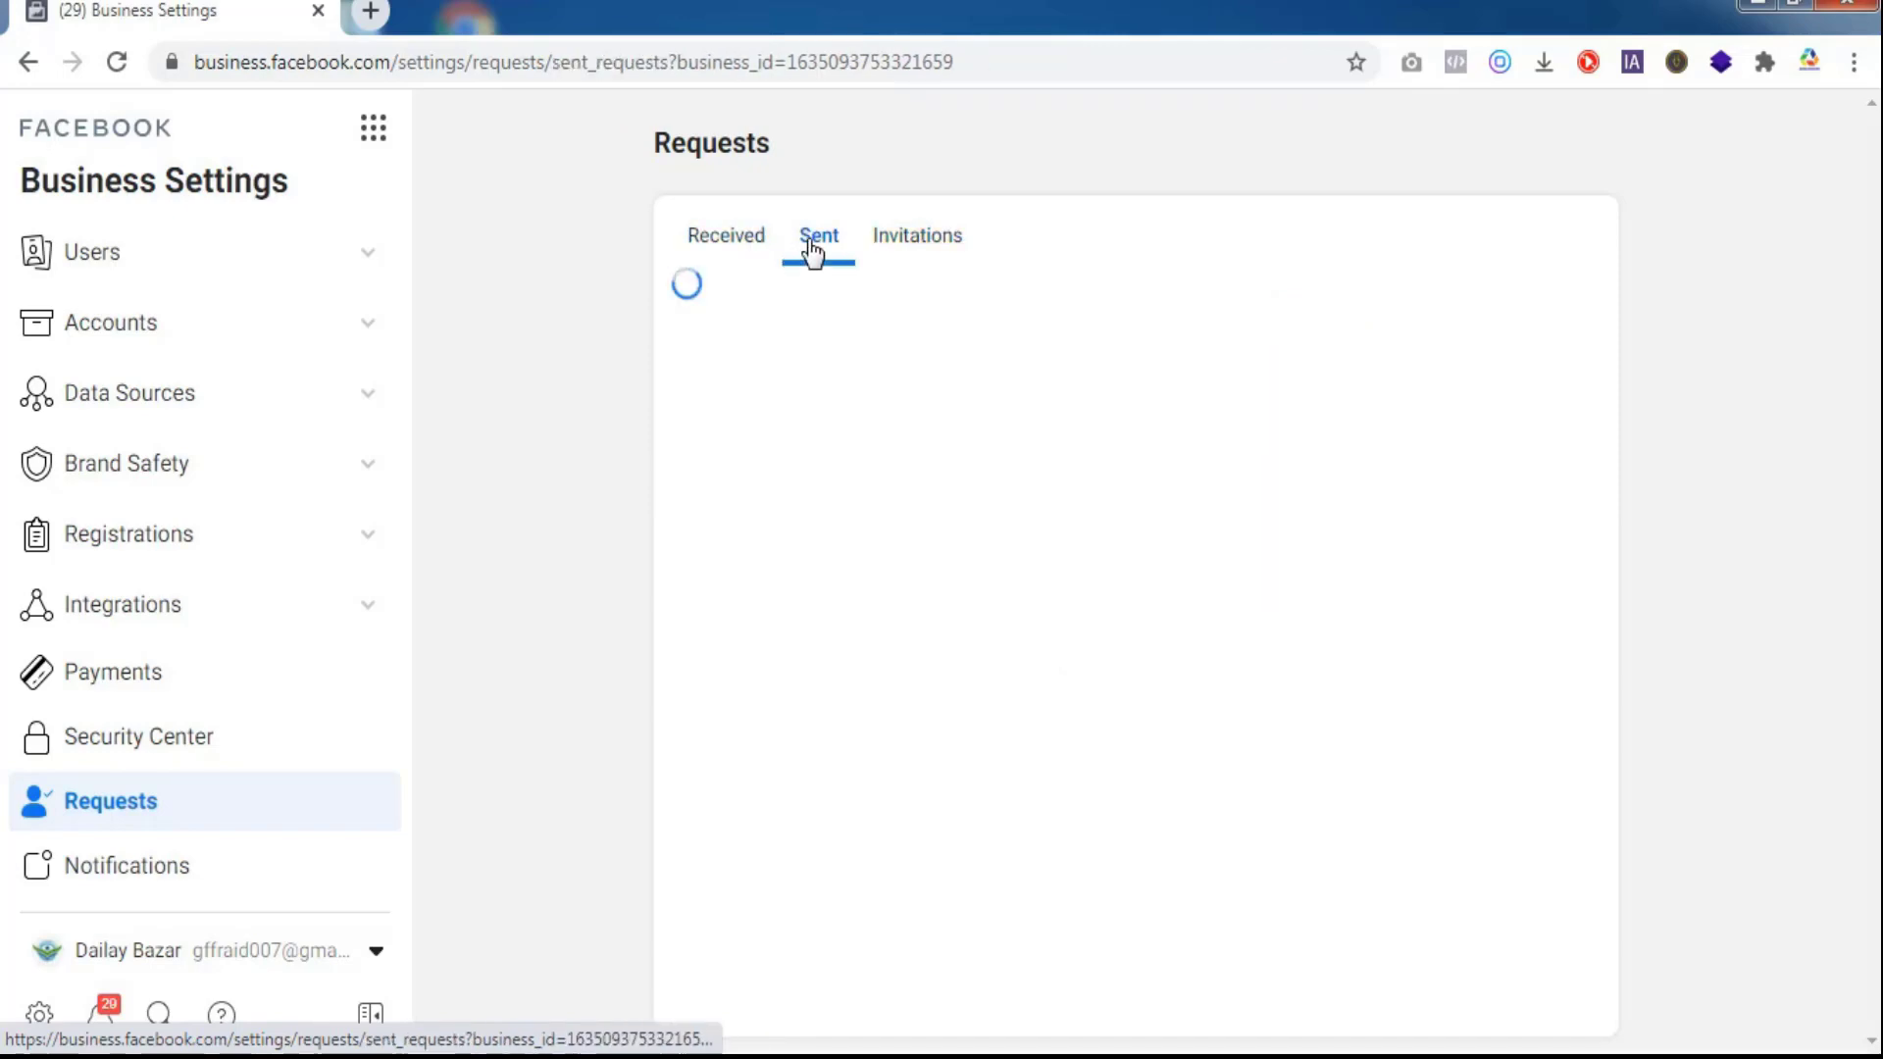
click(910, 245)
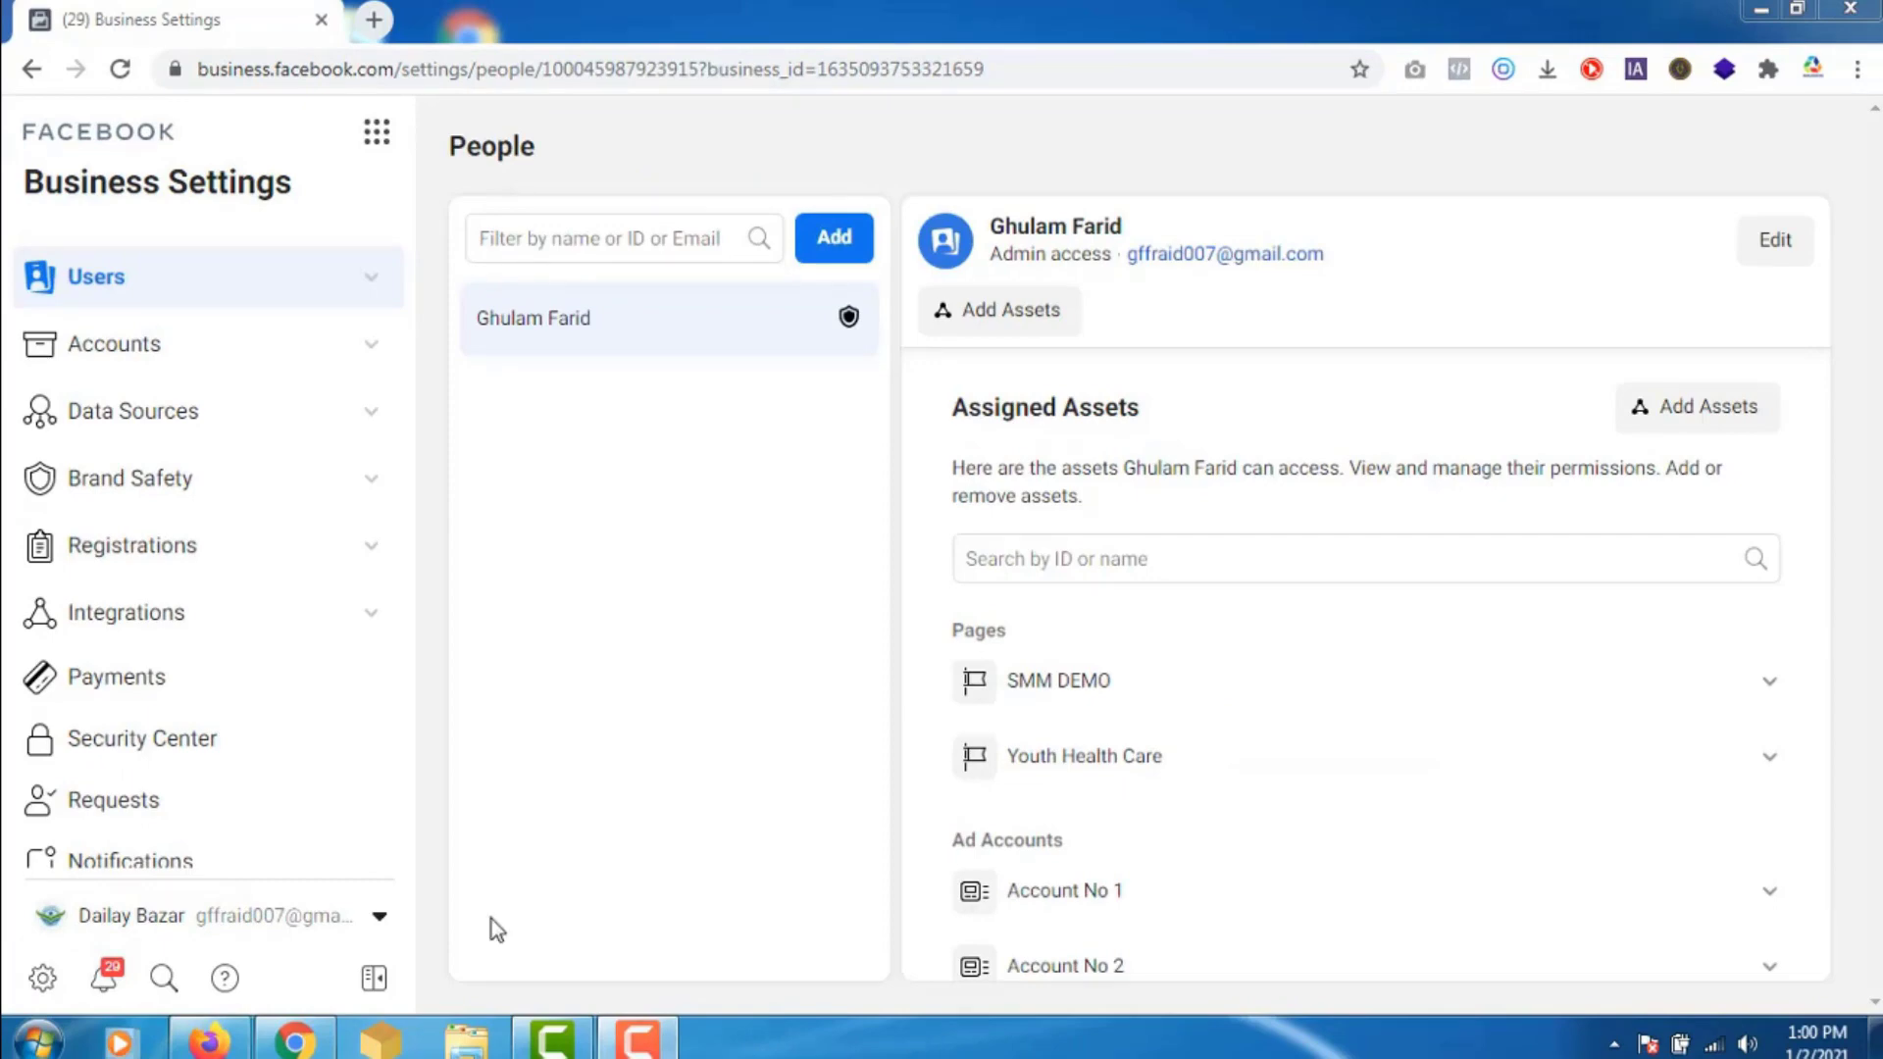
- Switch to Adslogics Marketing Agency's business settings window and check its business list
click(206, 1045)
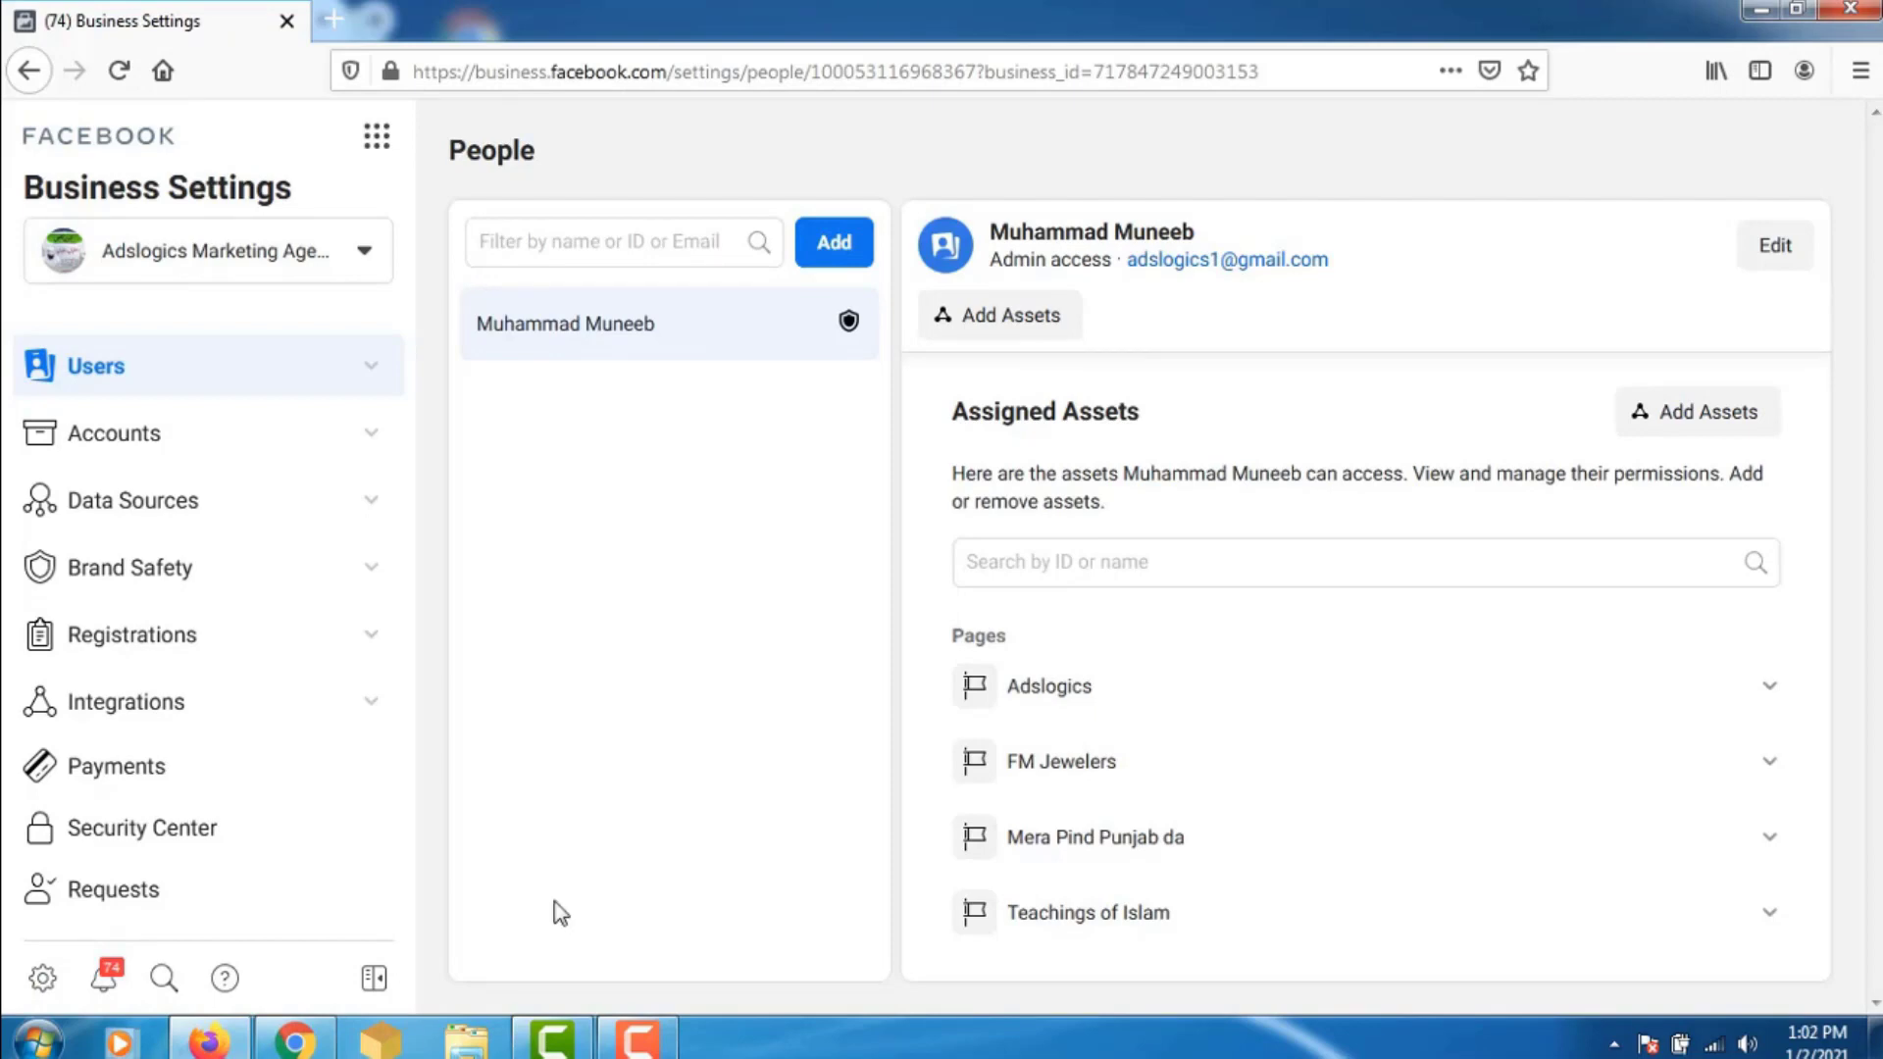
click(296, 1042)
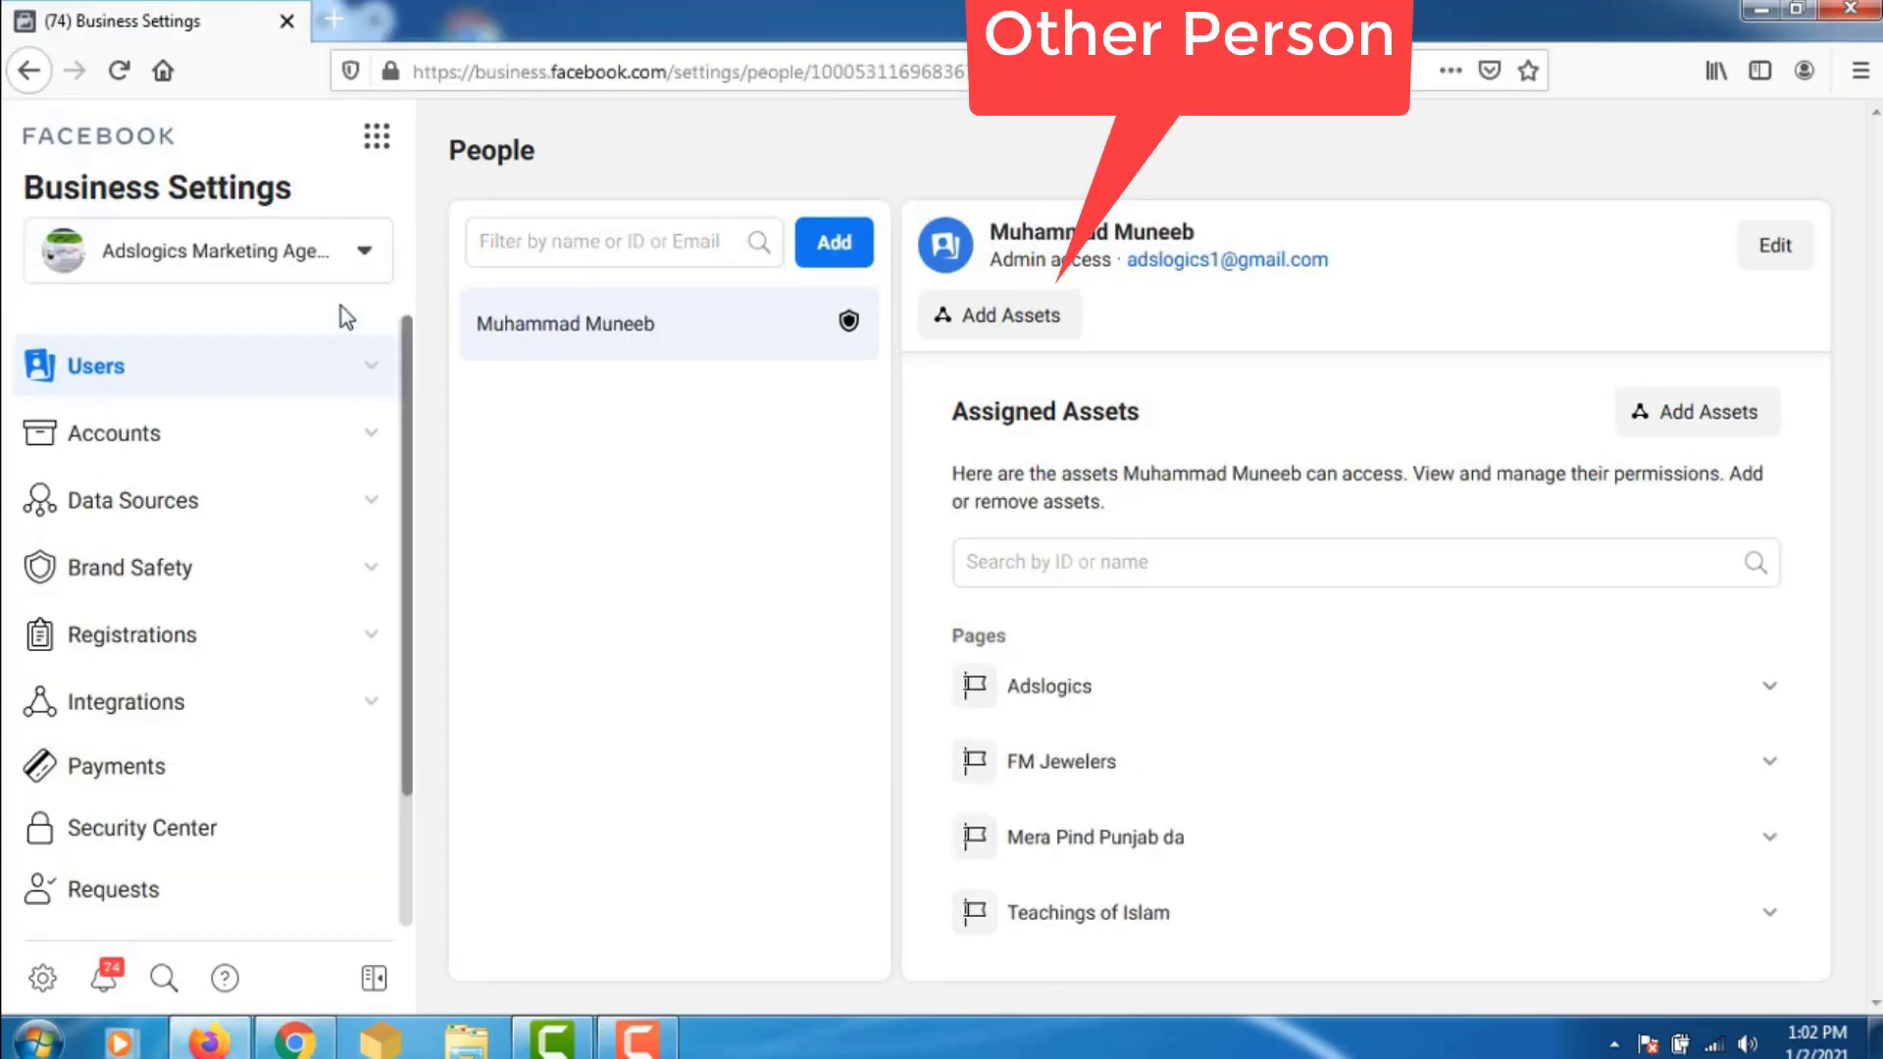
click(363, 257)
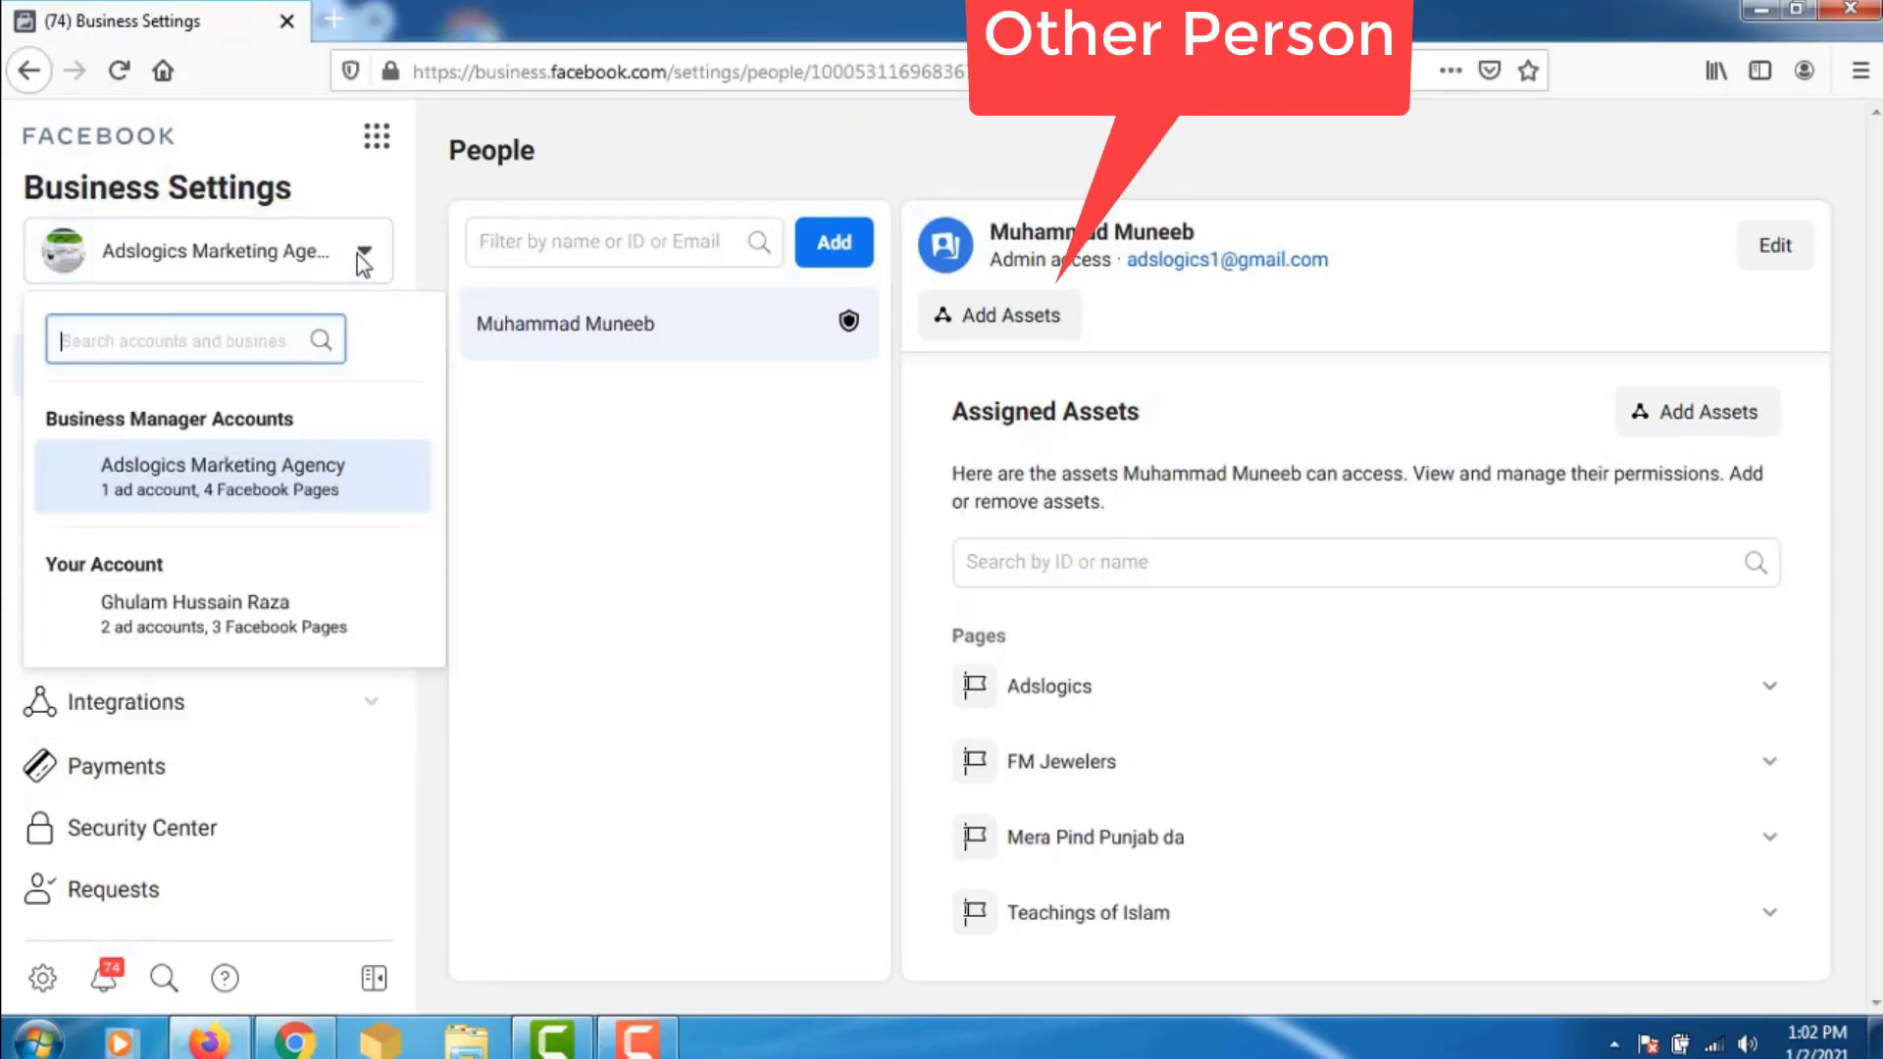
mouse_move(191, 488)
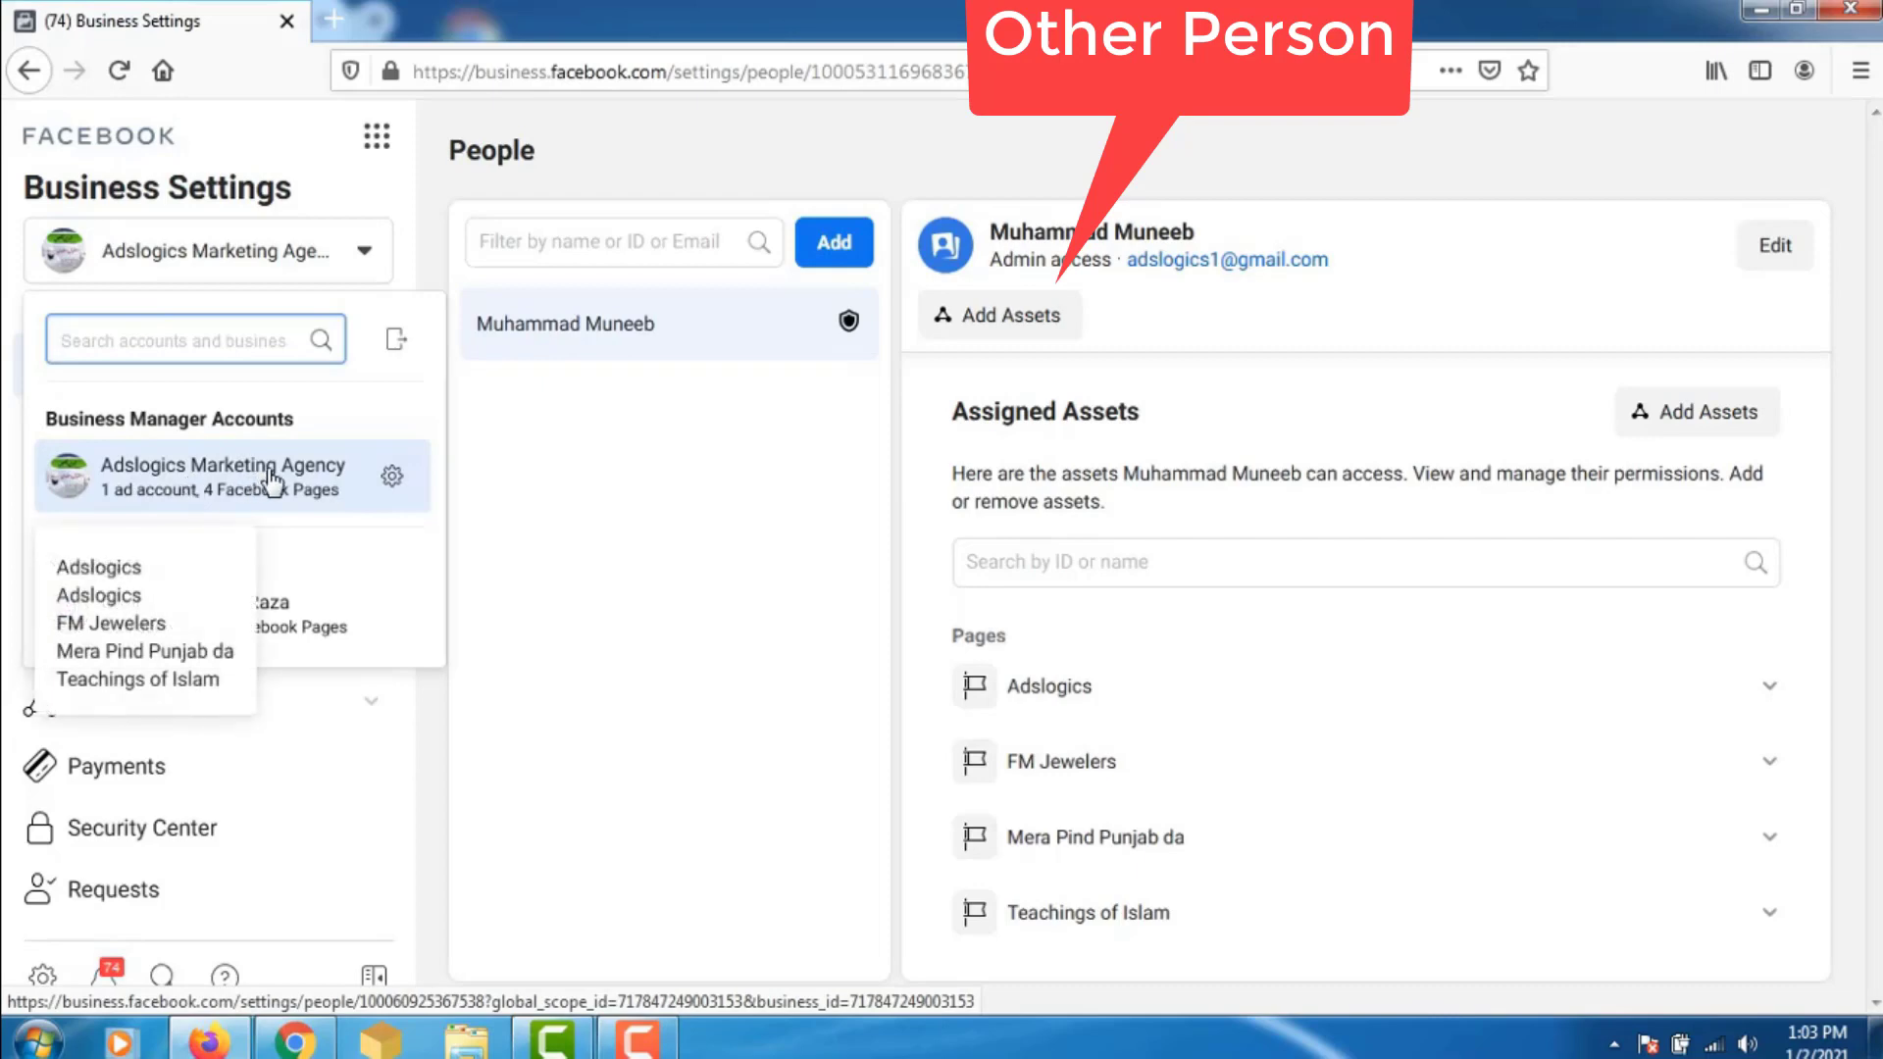
click(664, 387)
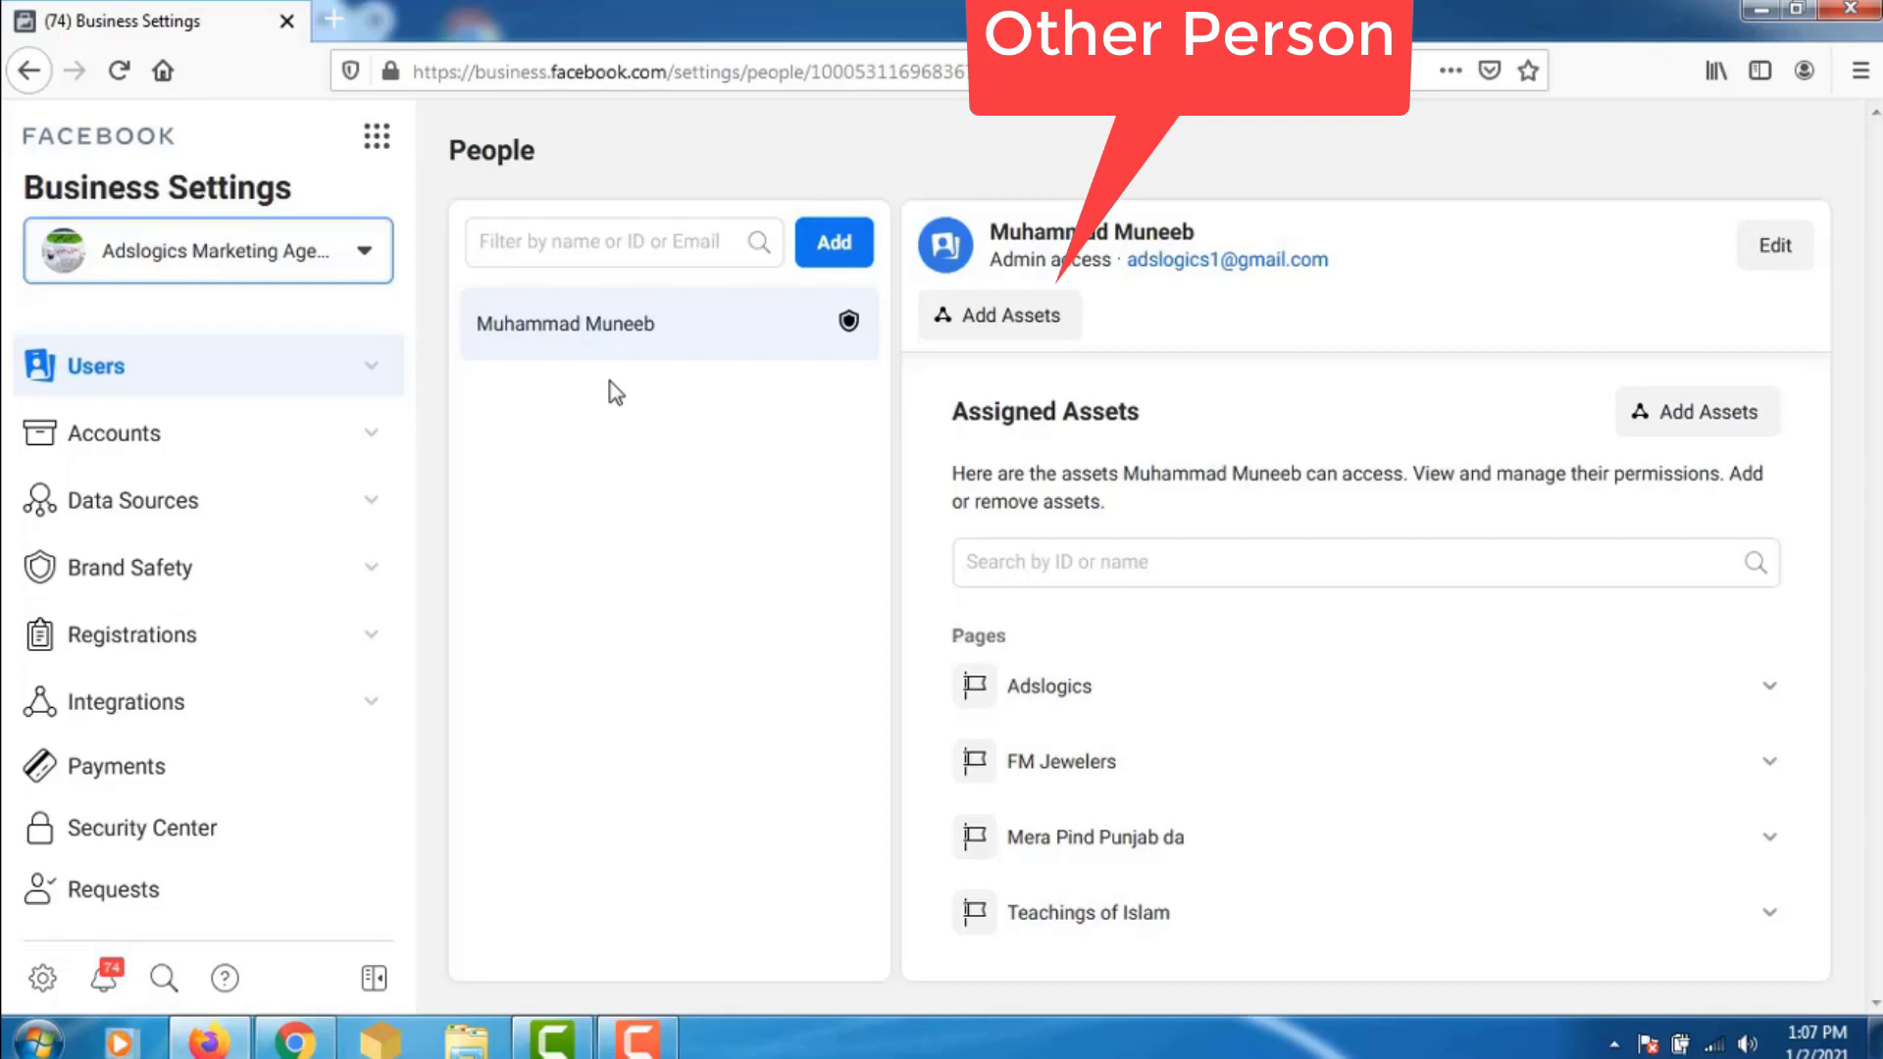
- Go to Accounts > Pages for the agency and expand the Add page options
click(373, 435)
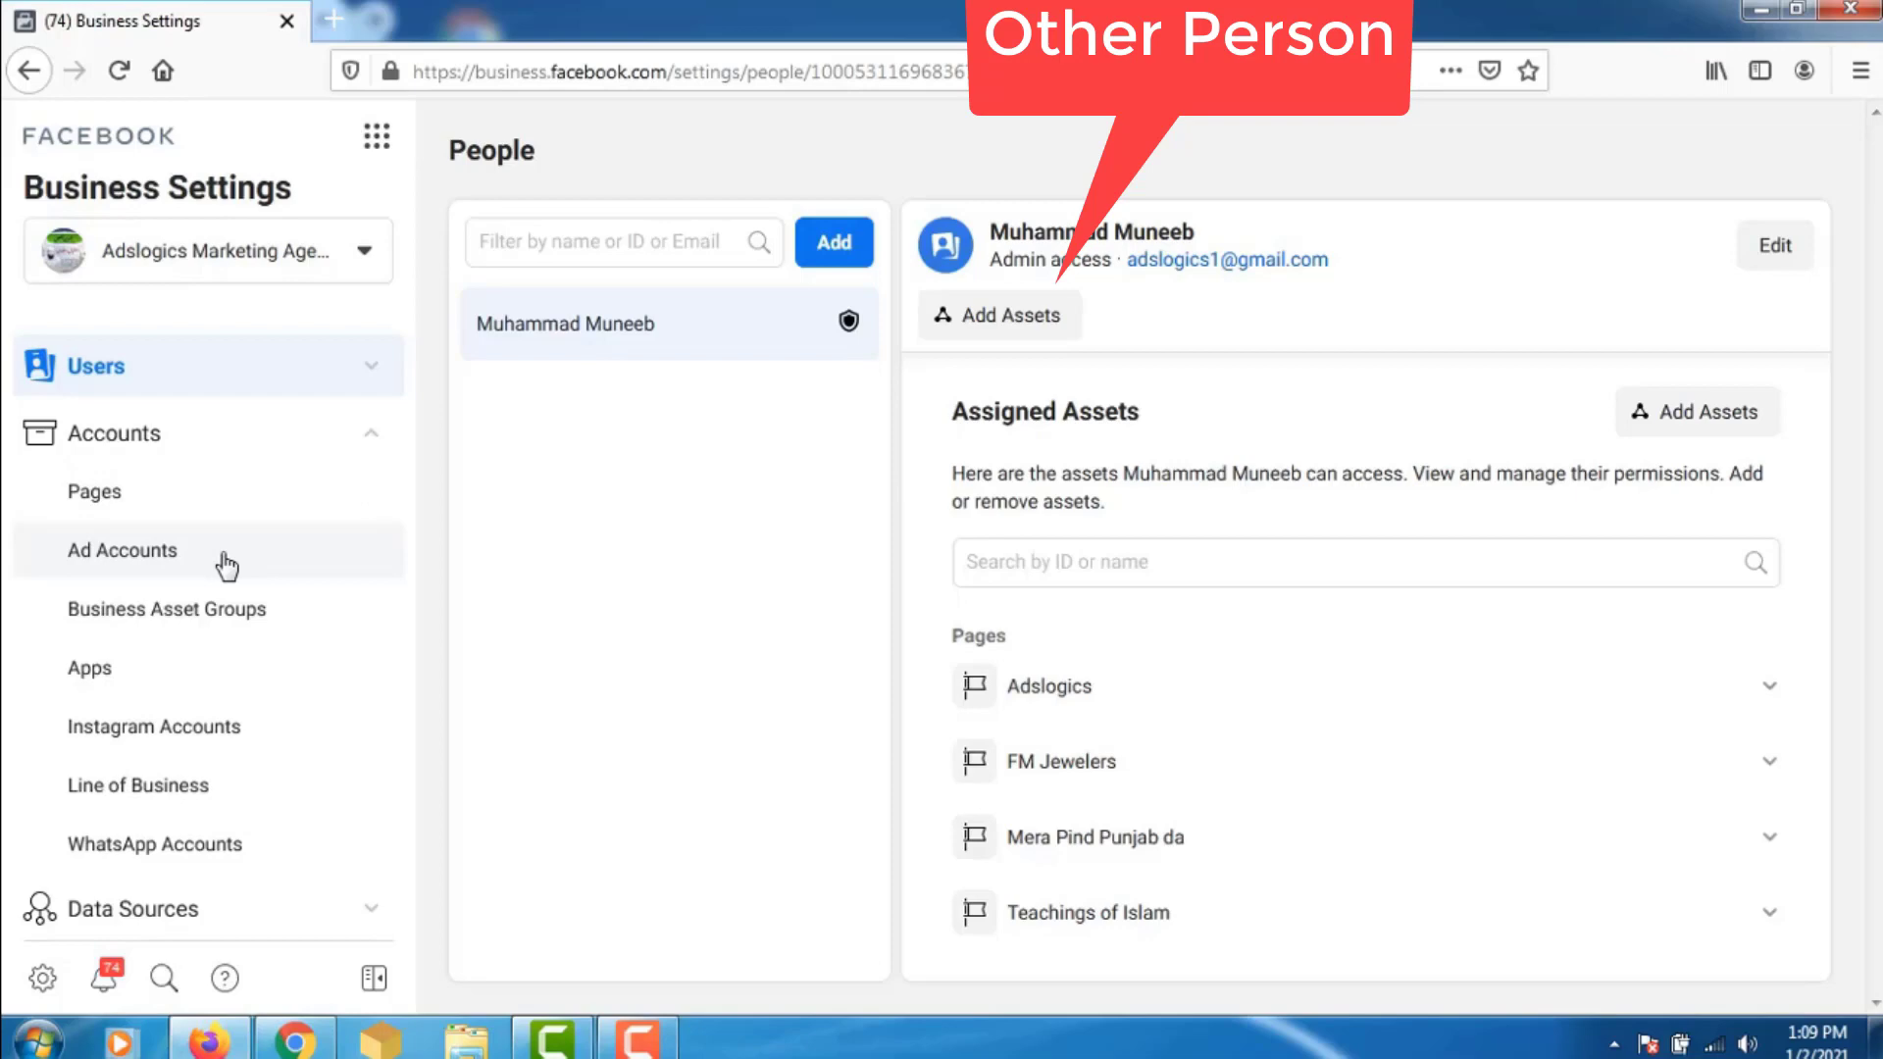
click(185, 508)
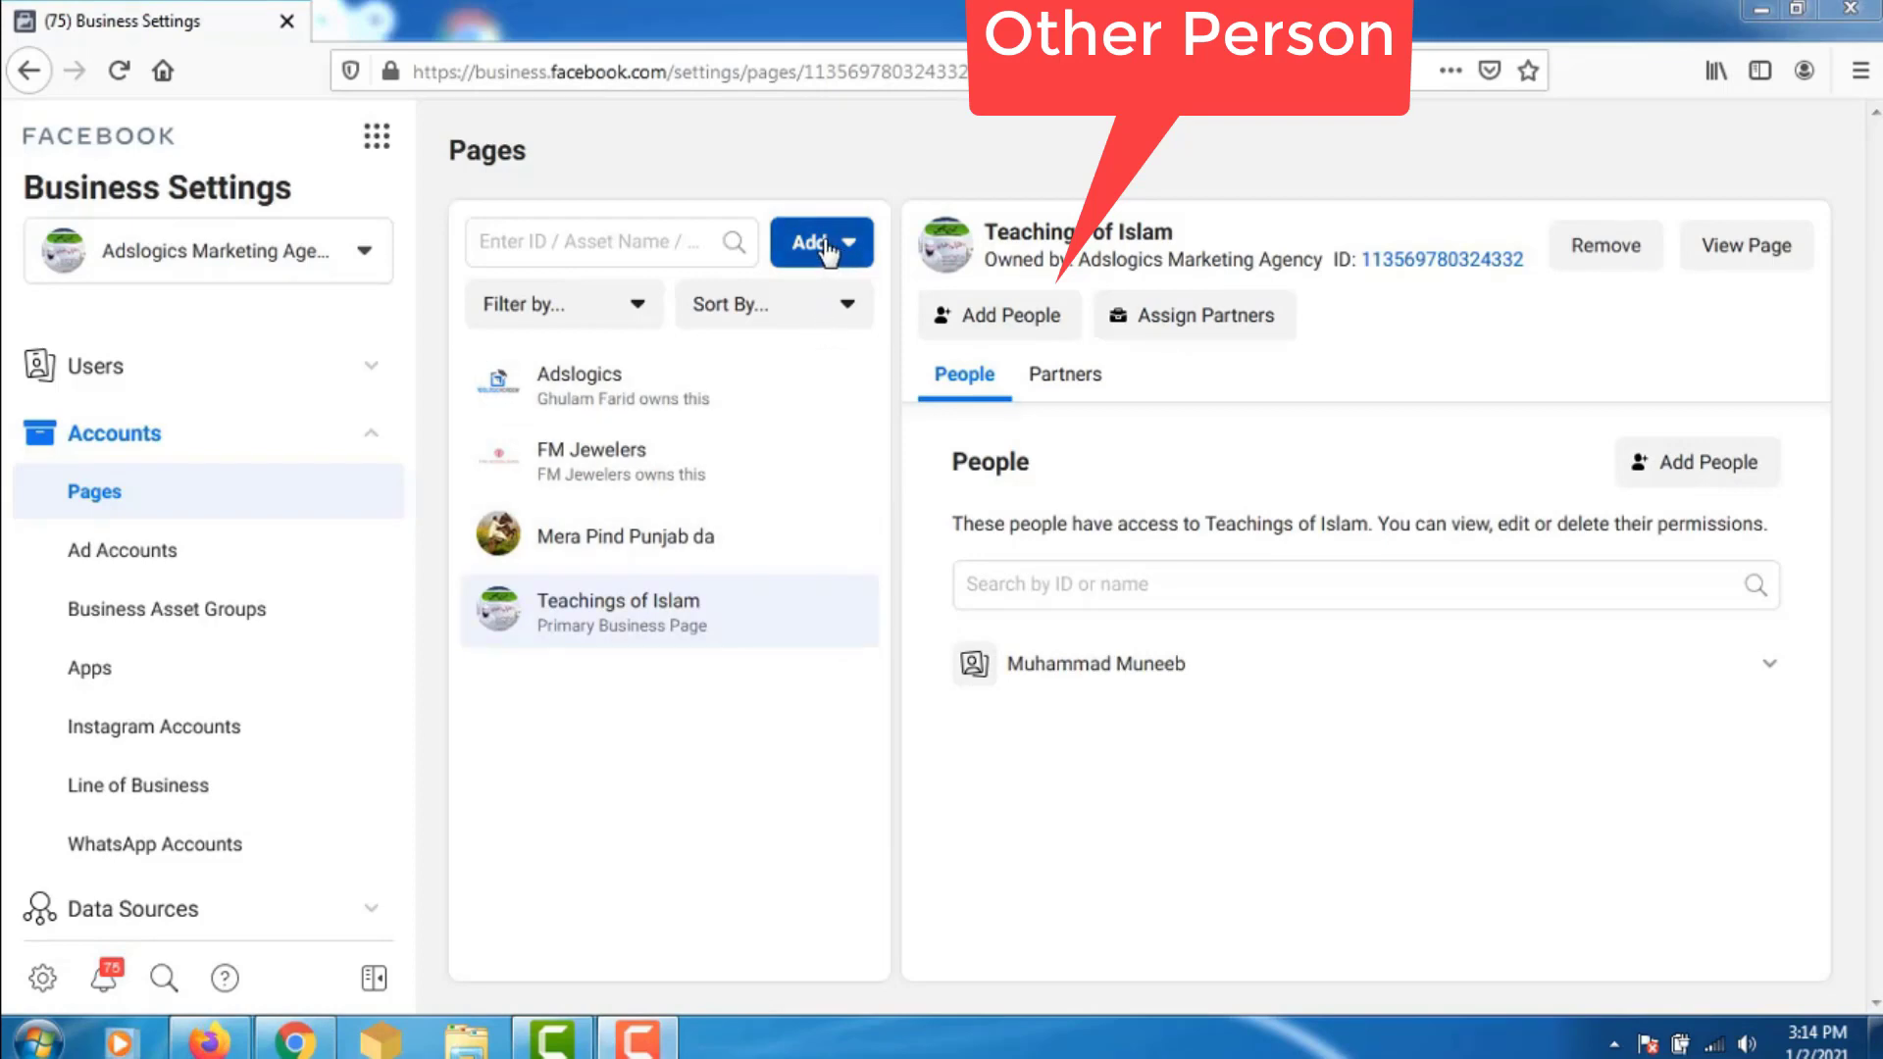
click(830, 248)
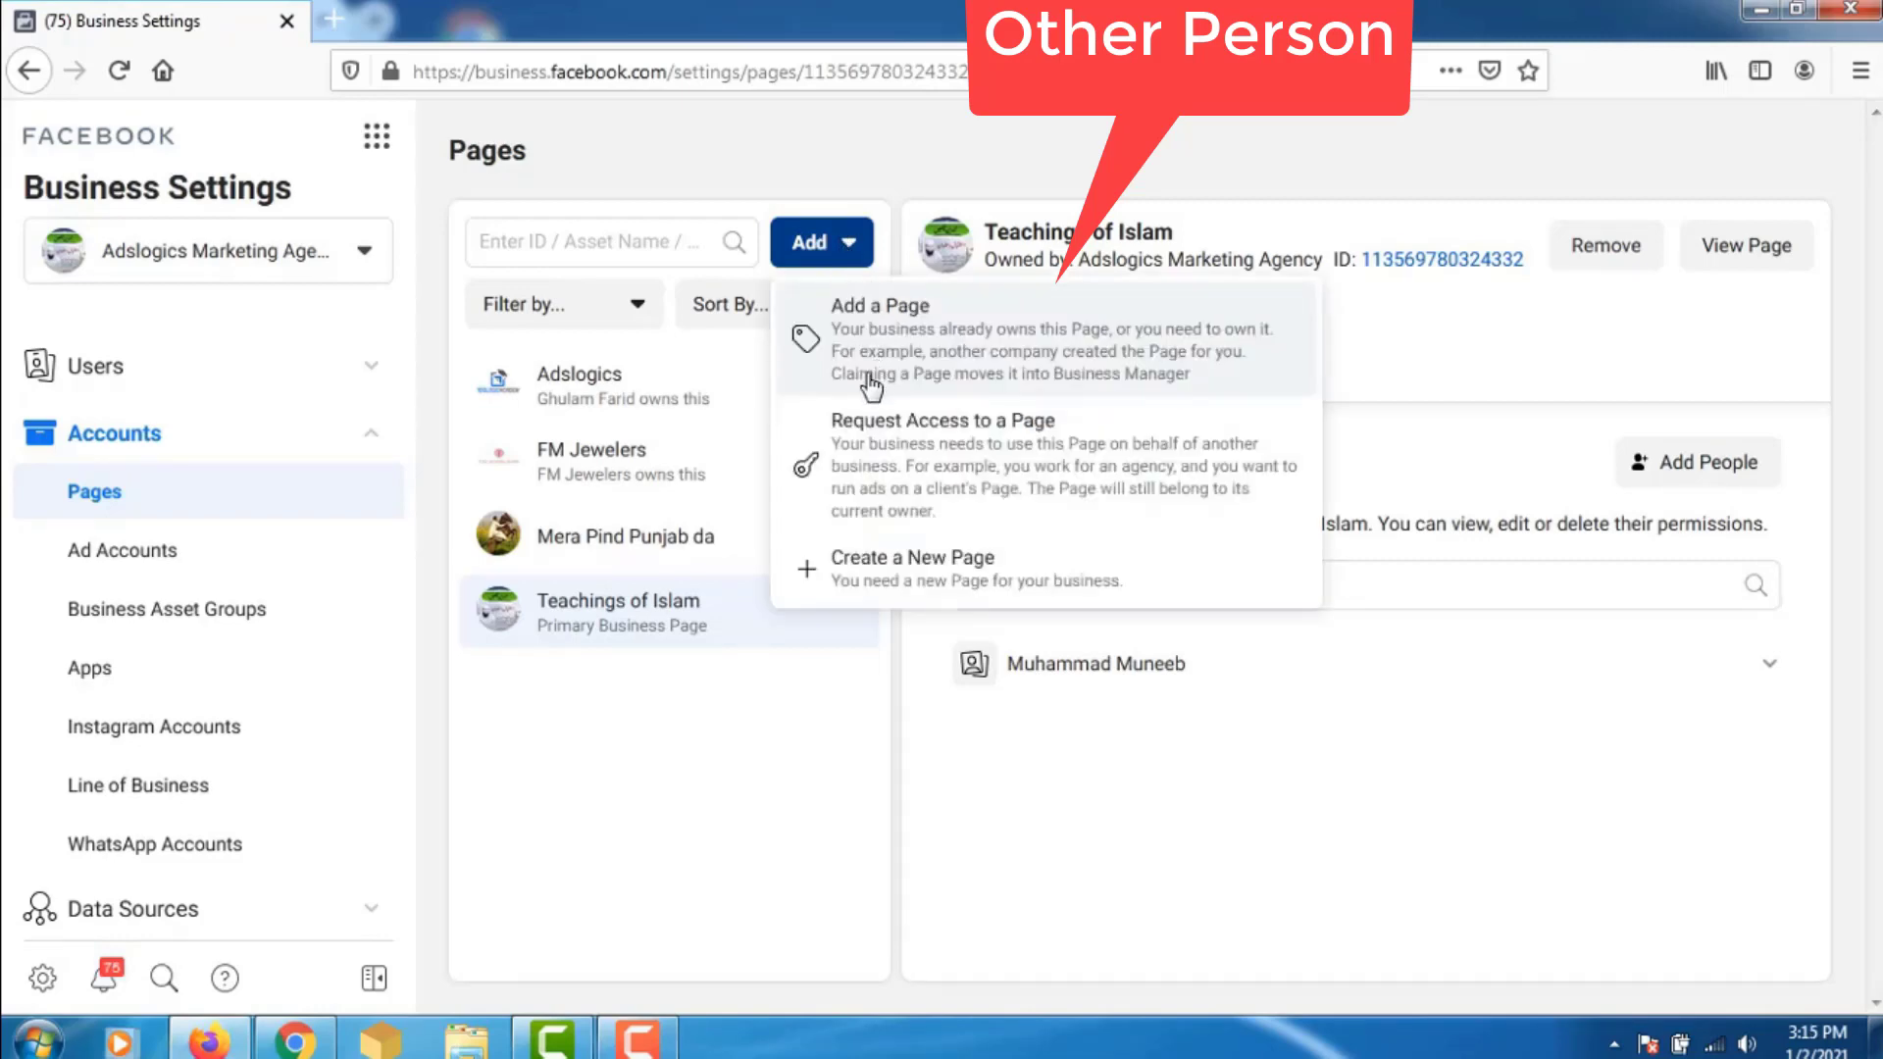
- Start a Request Access to a Page form, then return to the owner's Dailay Bazar settings
click(969, 424)
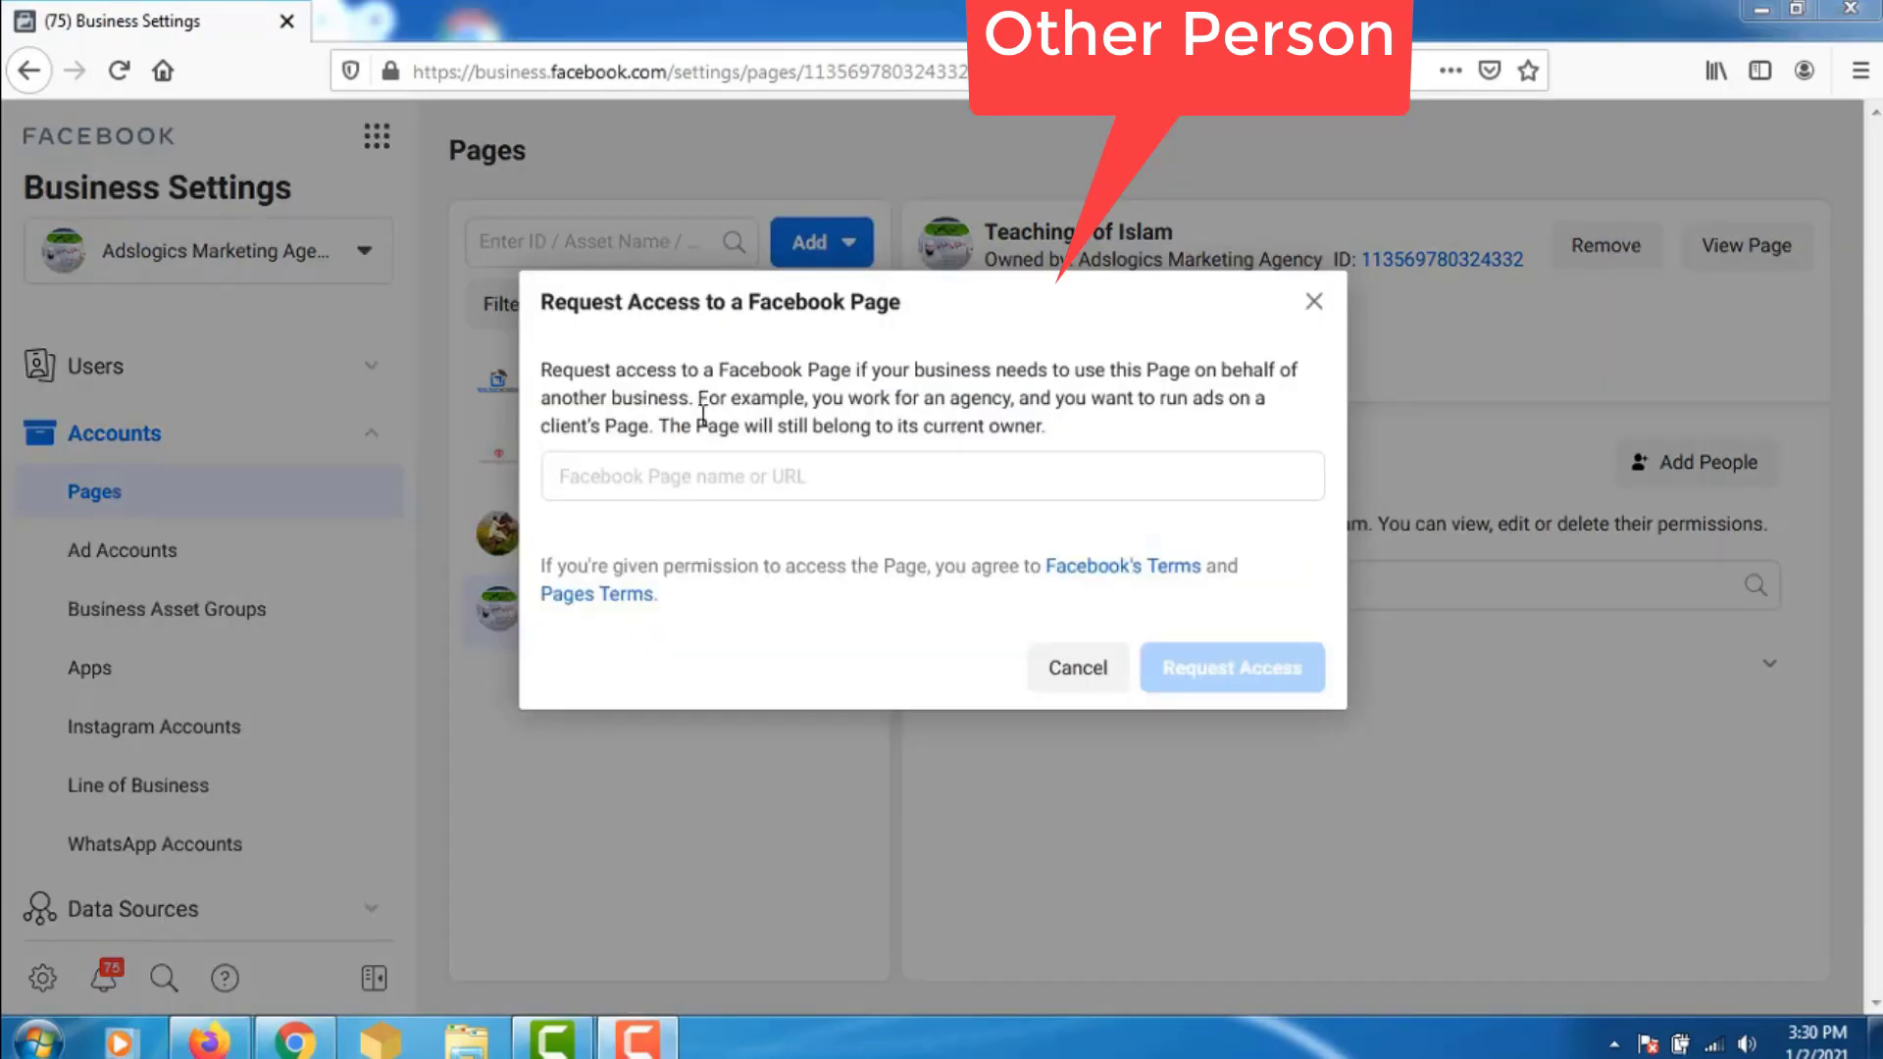
click(778, 479)
click(296, 1042)
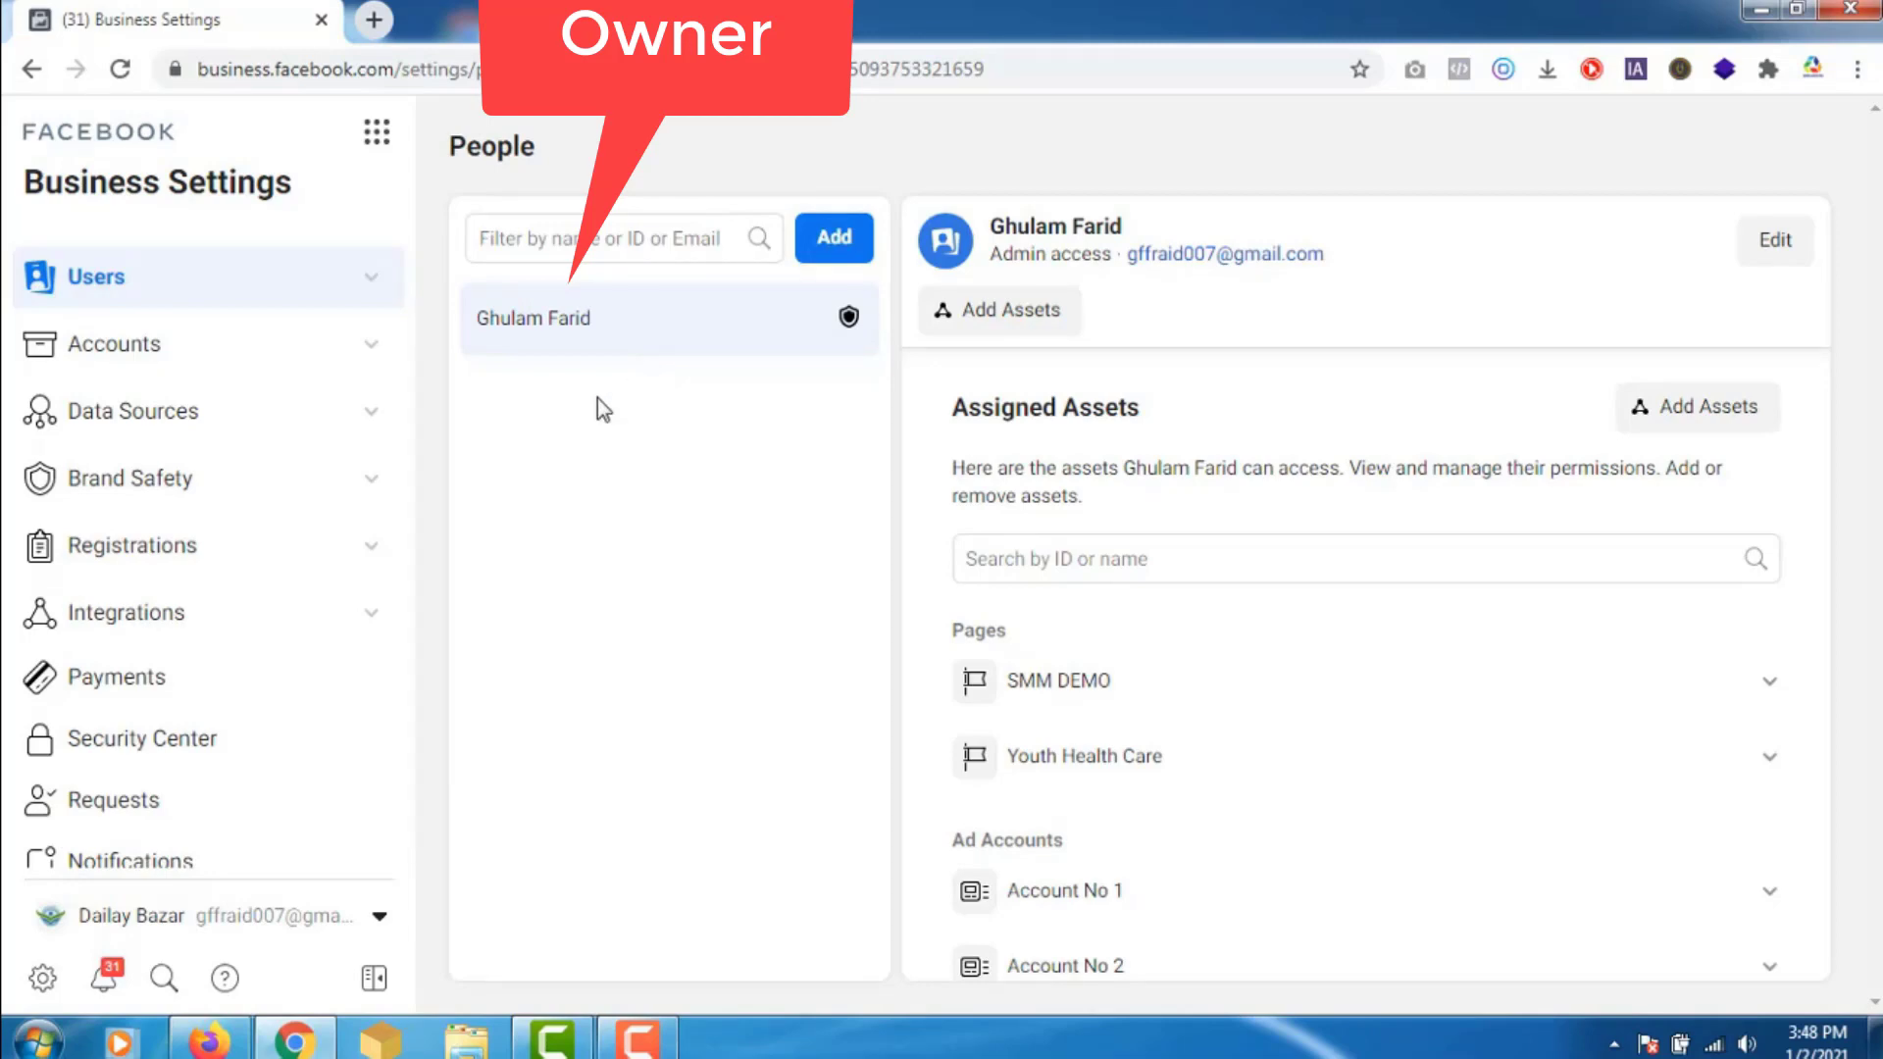
- View the owner's Pages list, then go back to the agency's access request
click(355, 347)
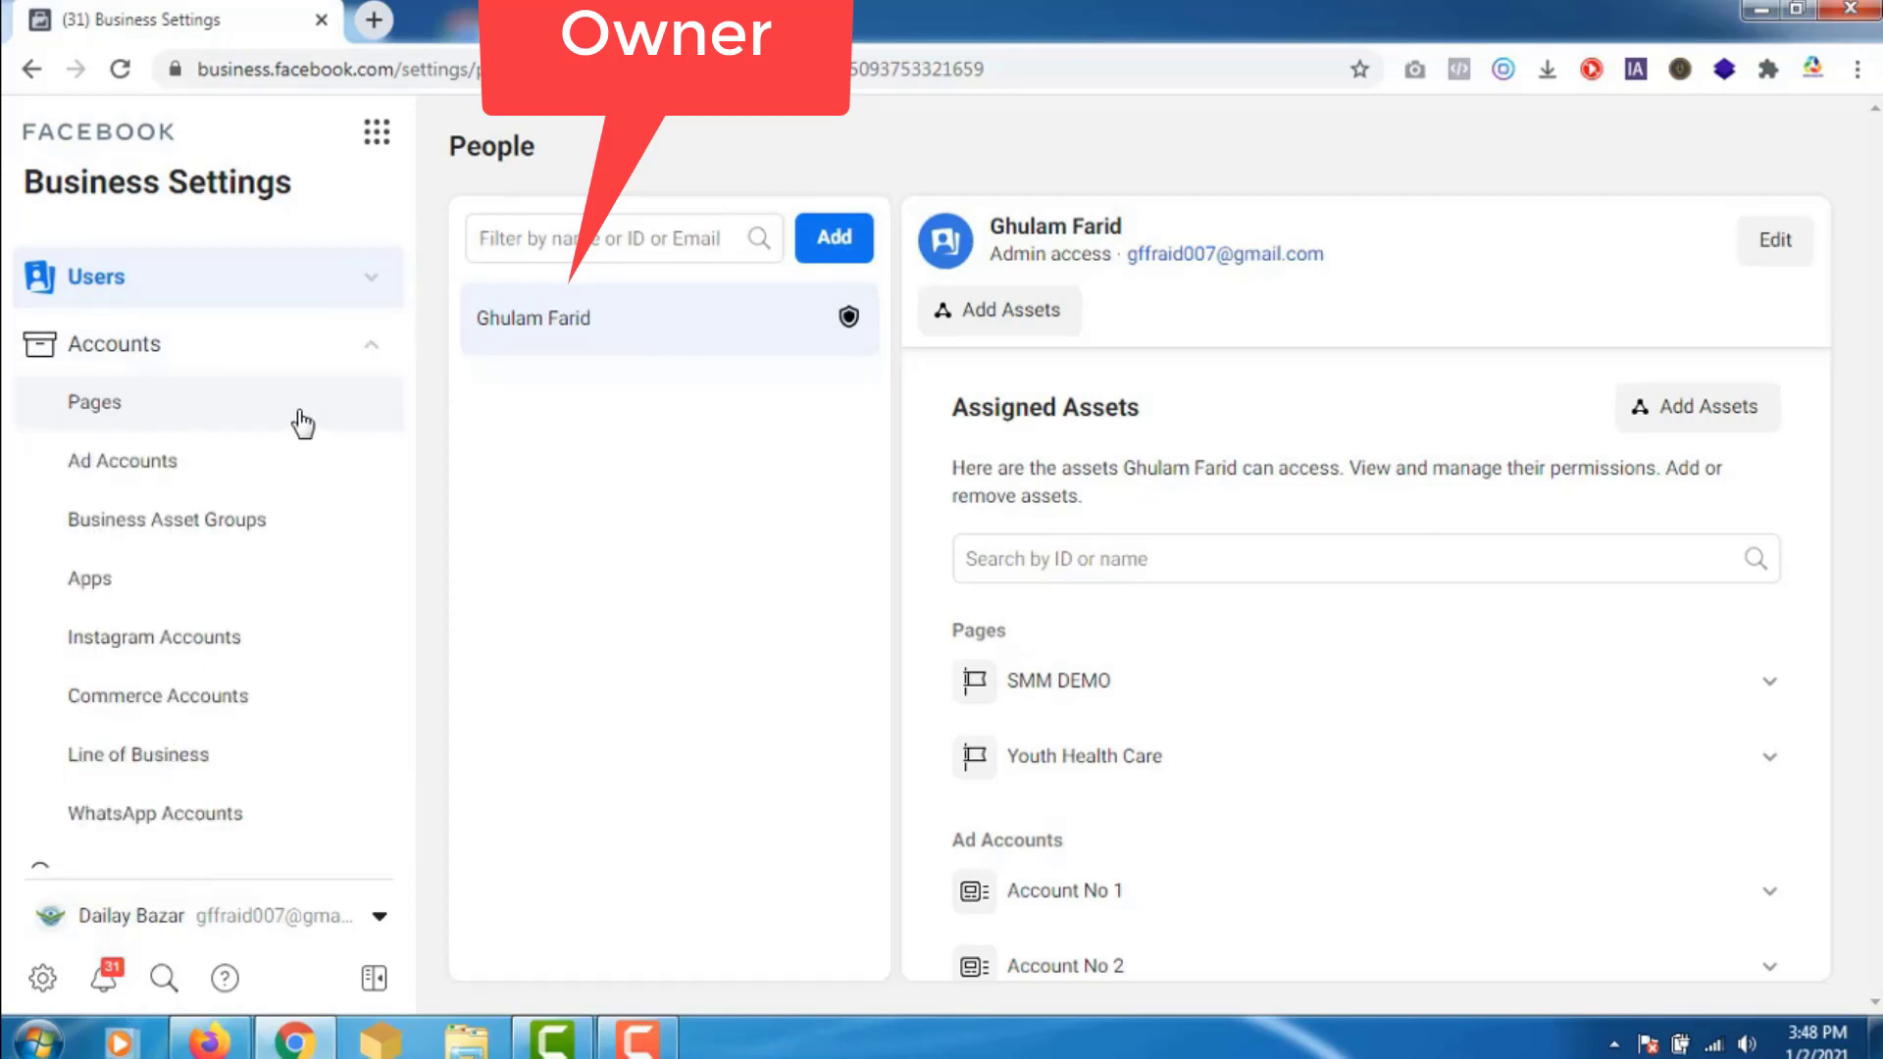
click(302, 424)
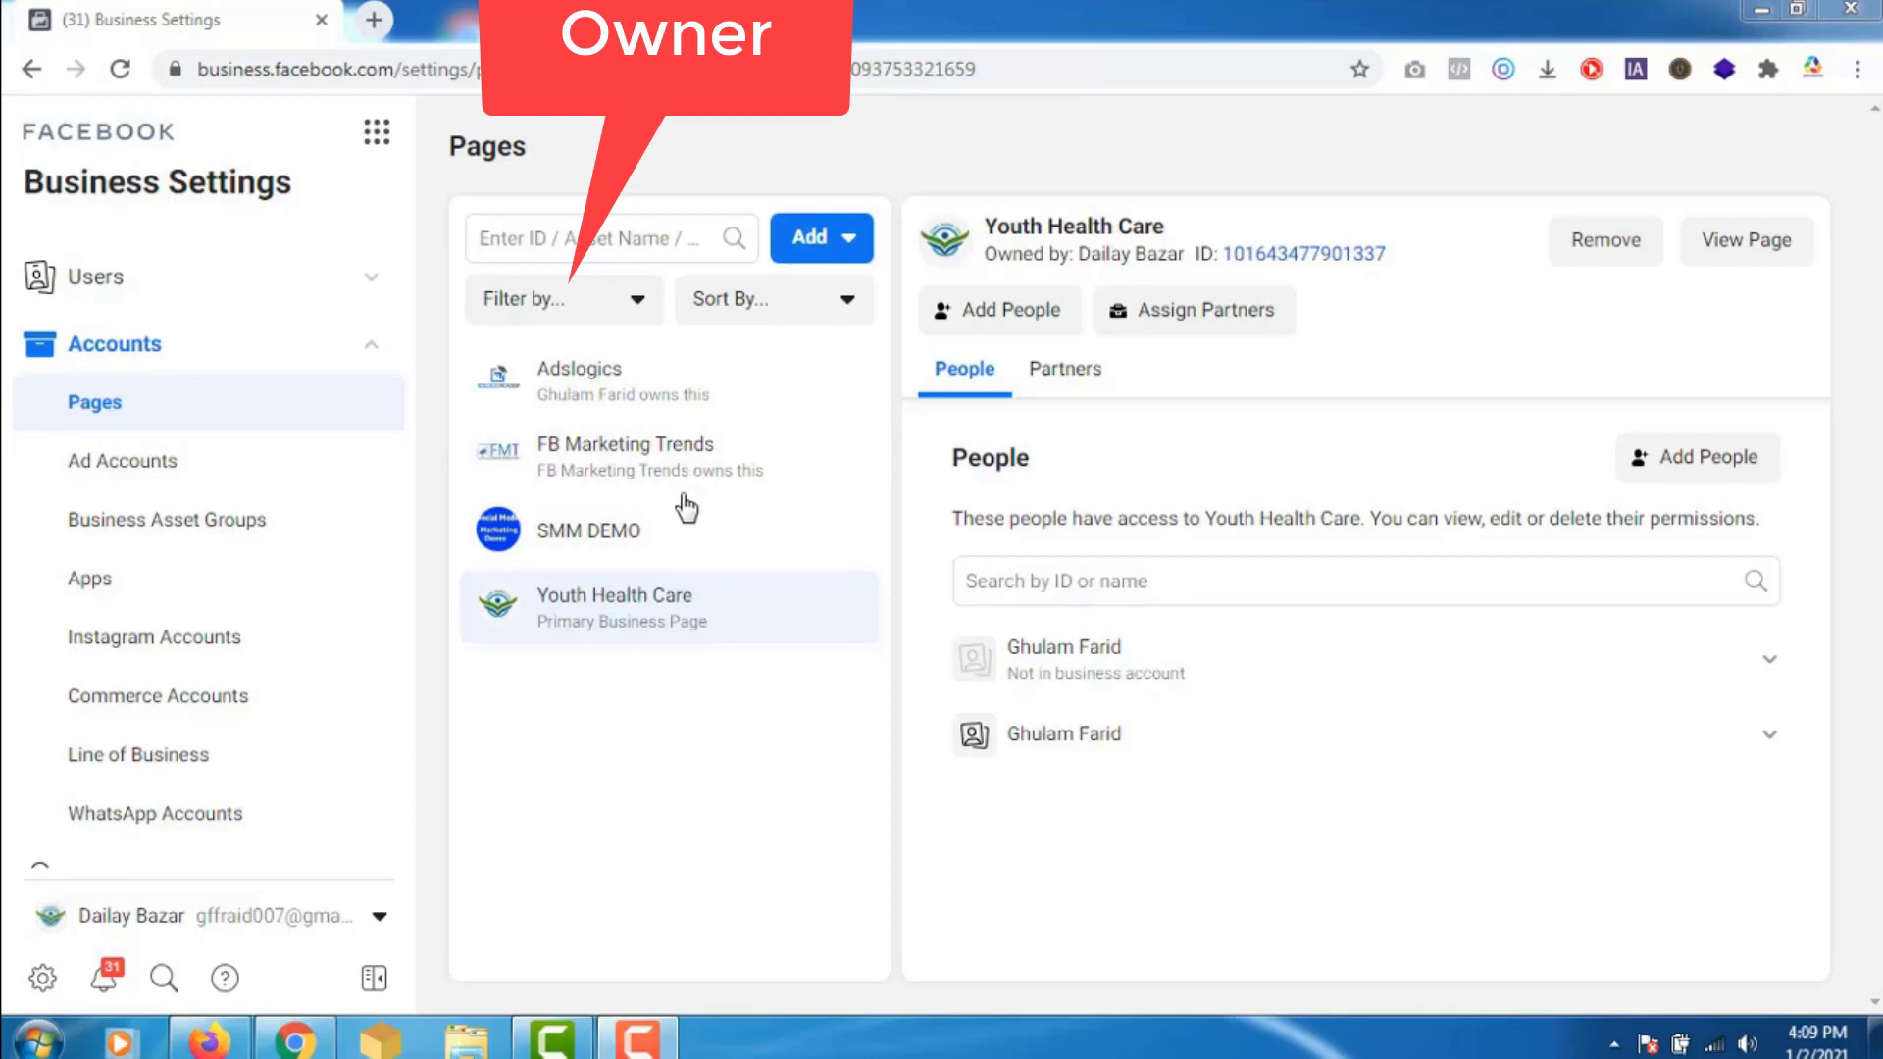
click(223, 1049)
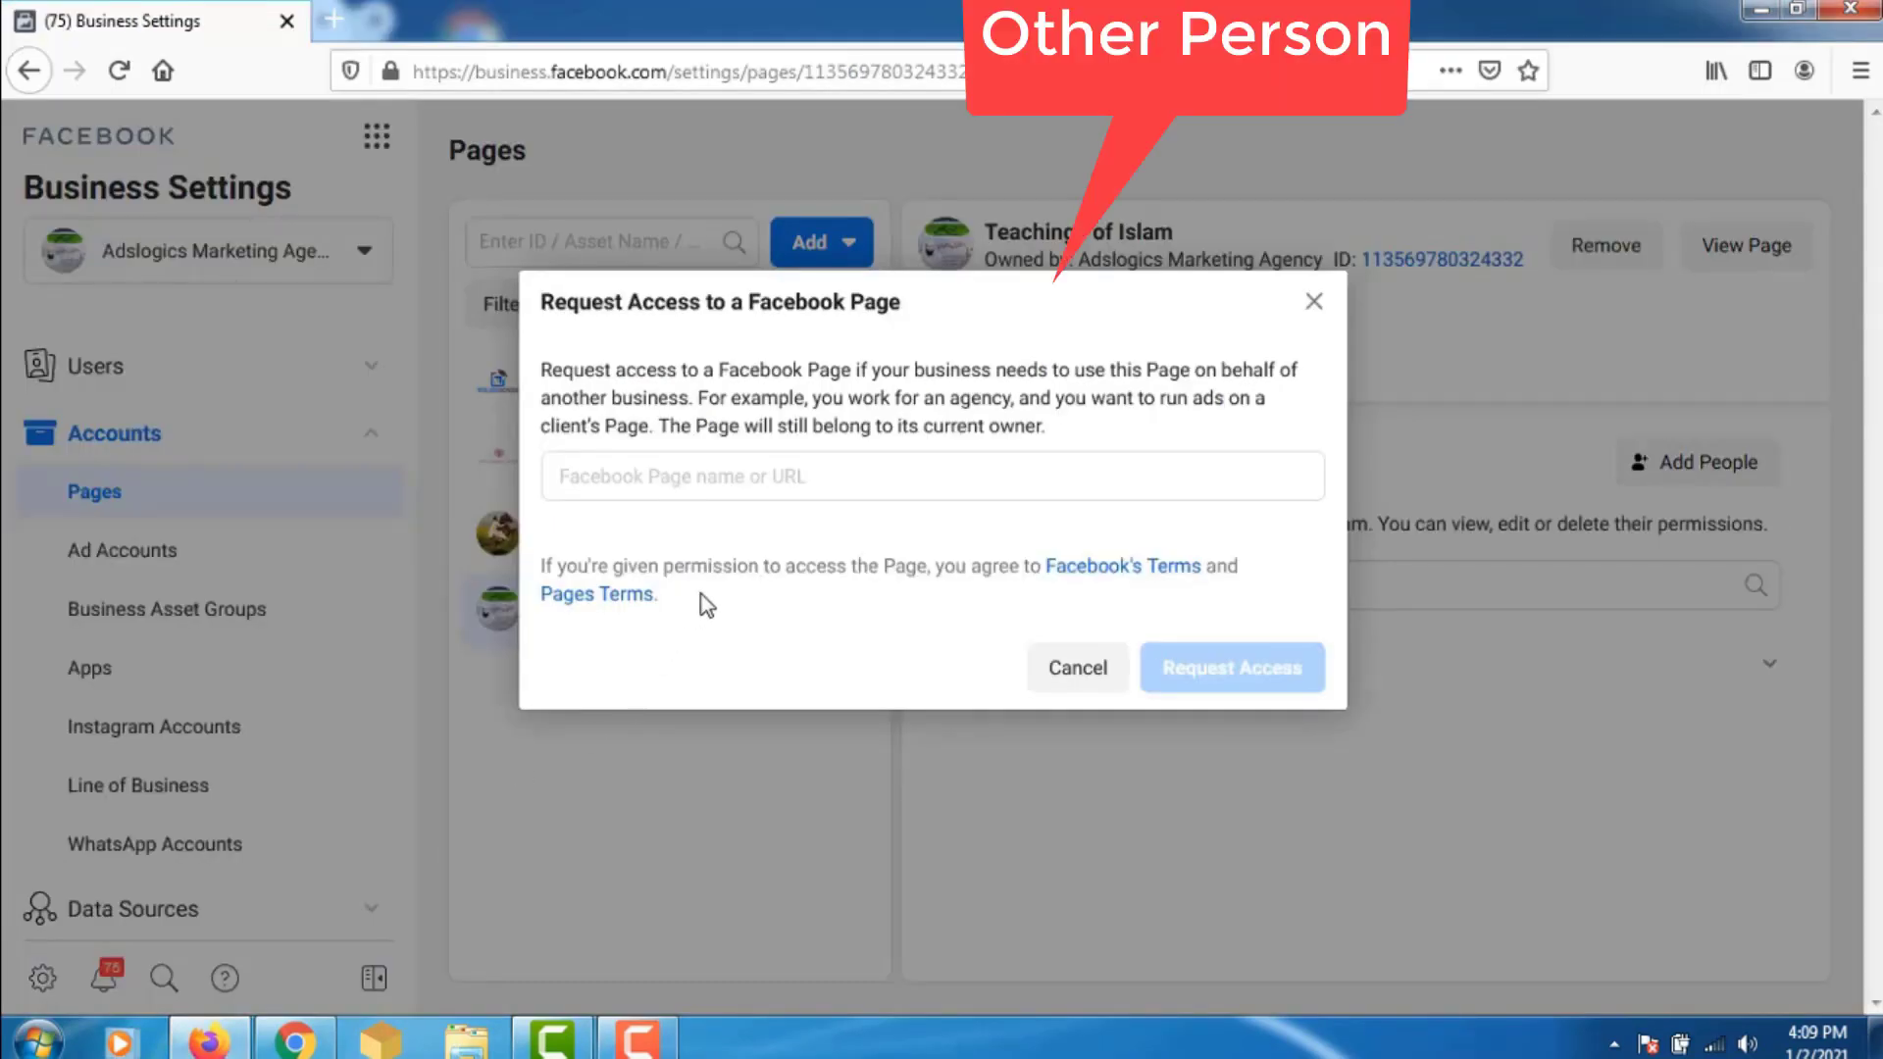
- Search 'smm demo' in the Page name field and pick the SMM DEMO page
click(774, 472)
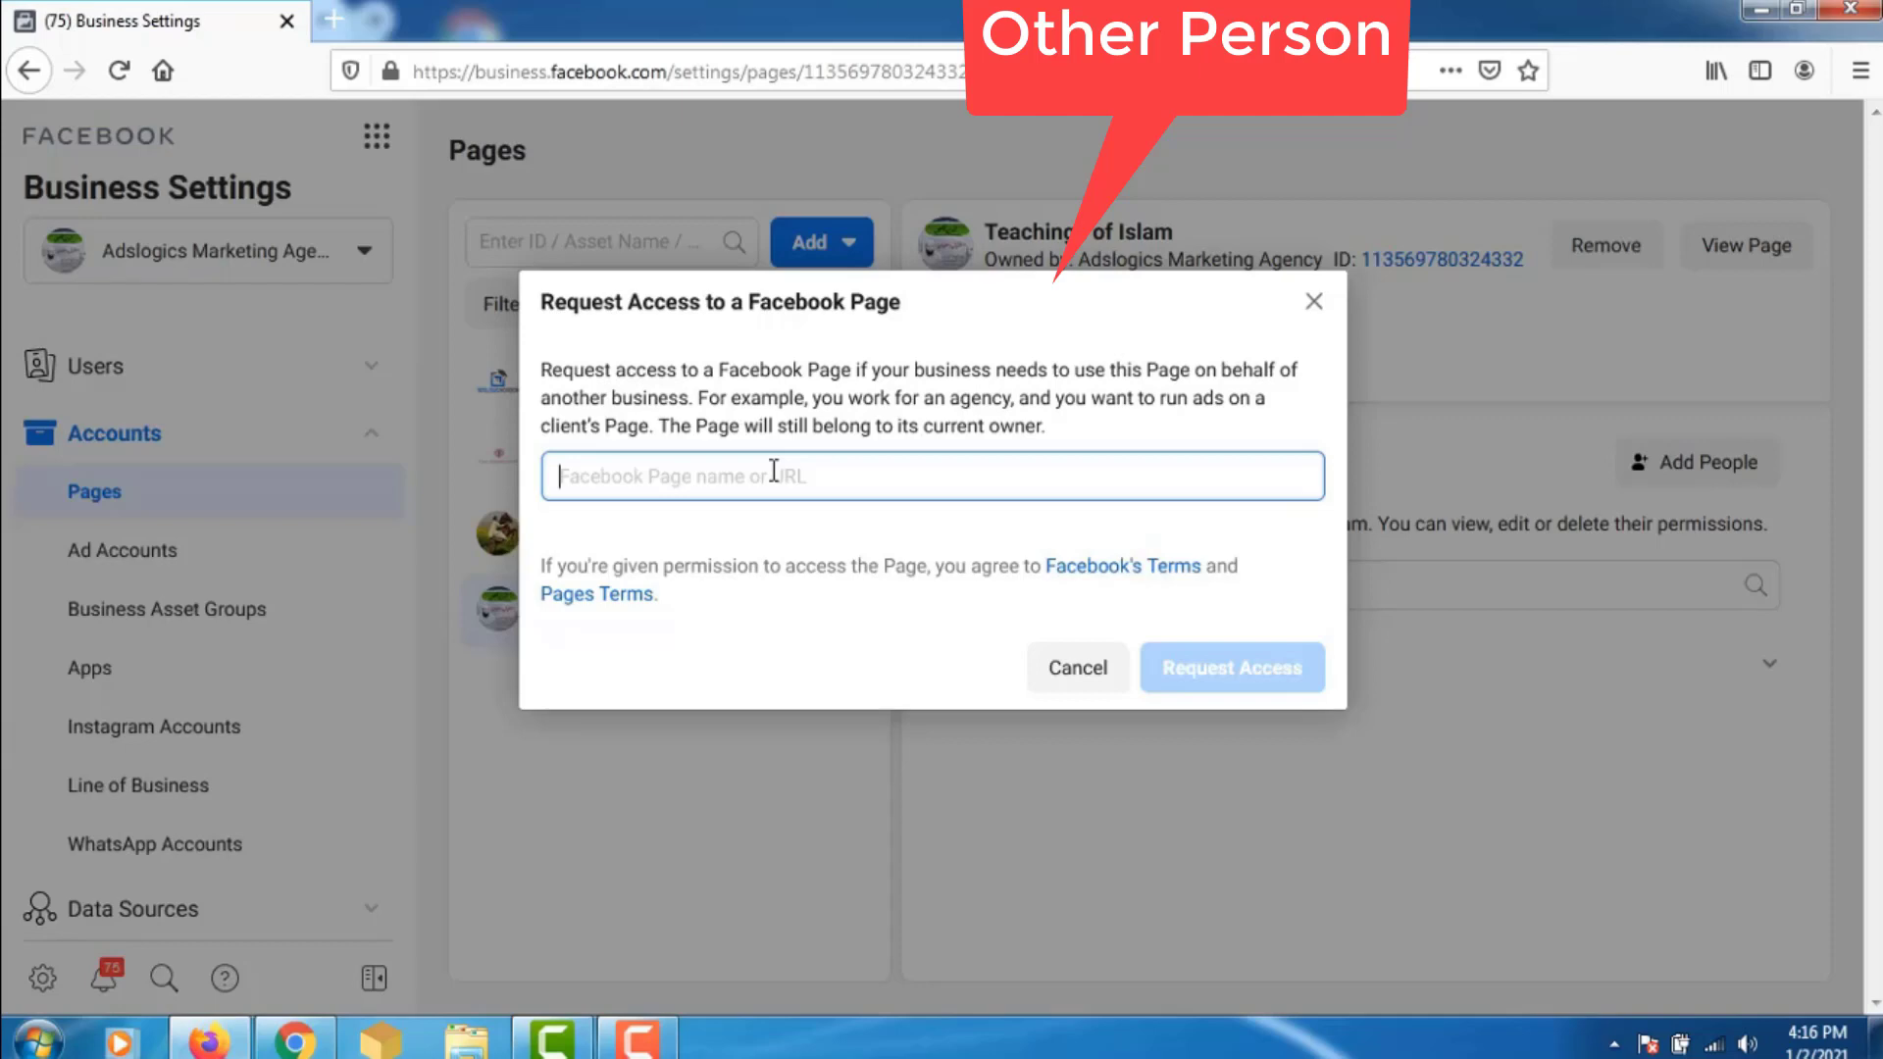
text(smm dem)
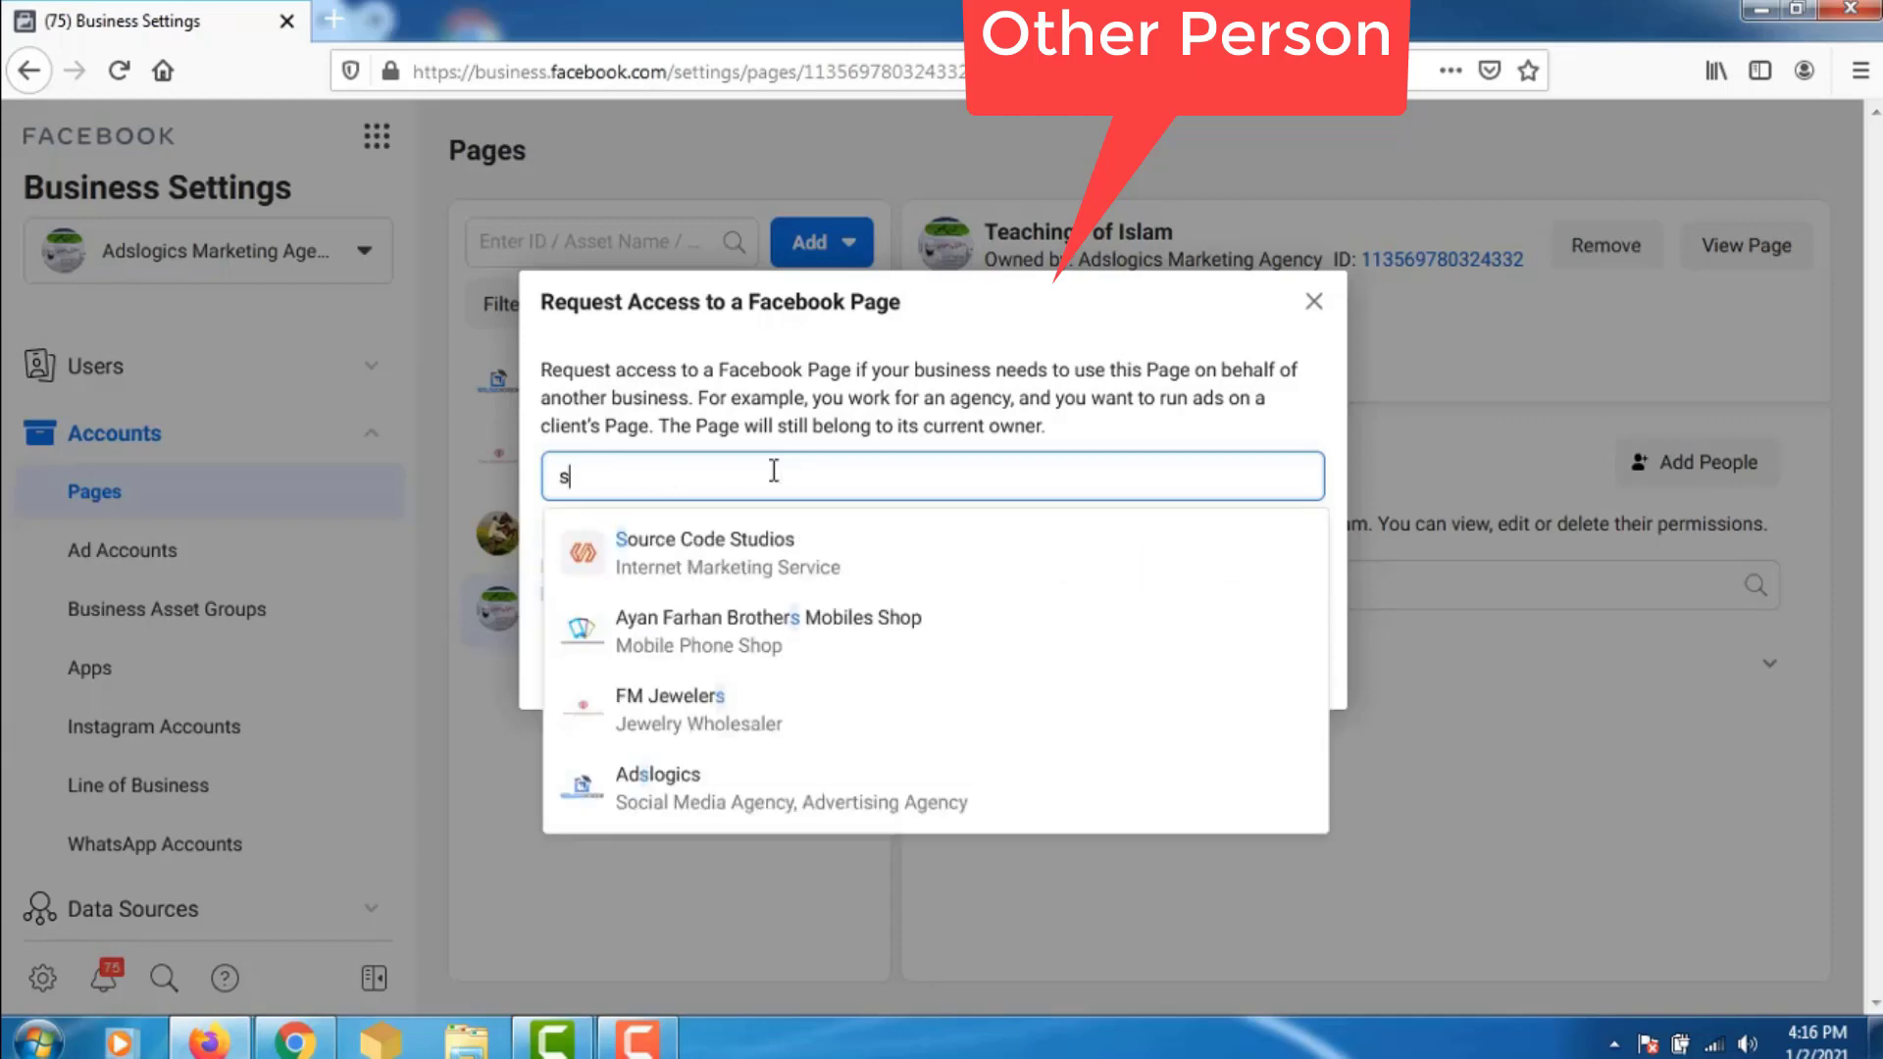
text(o)
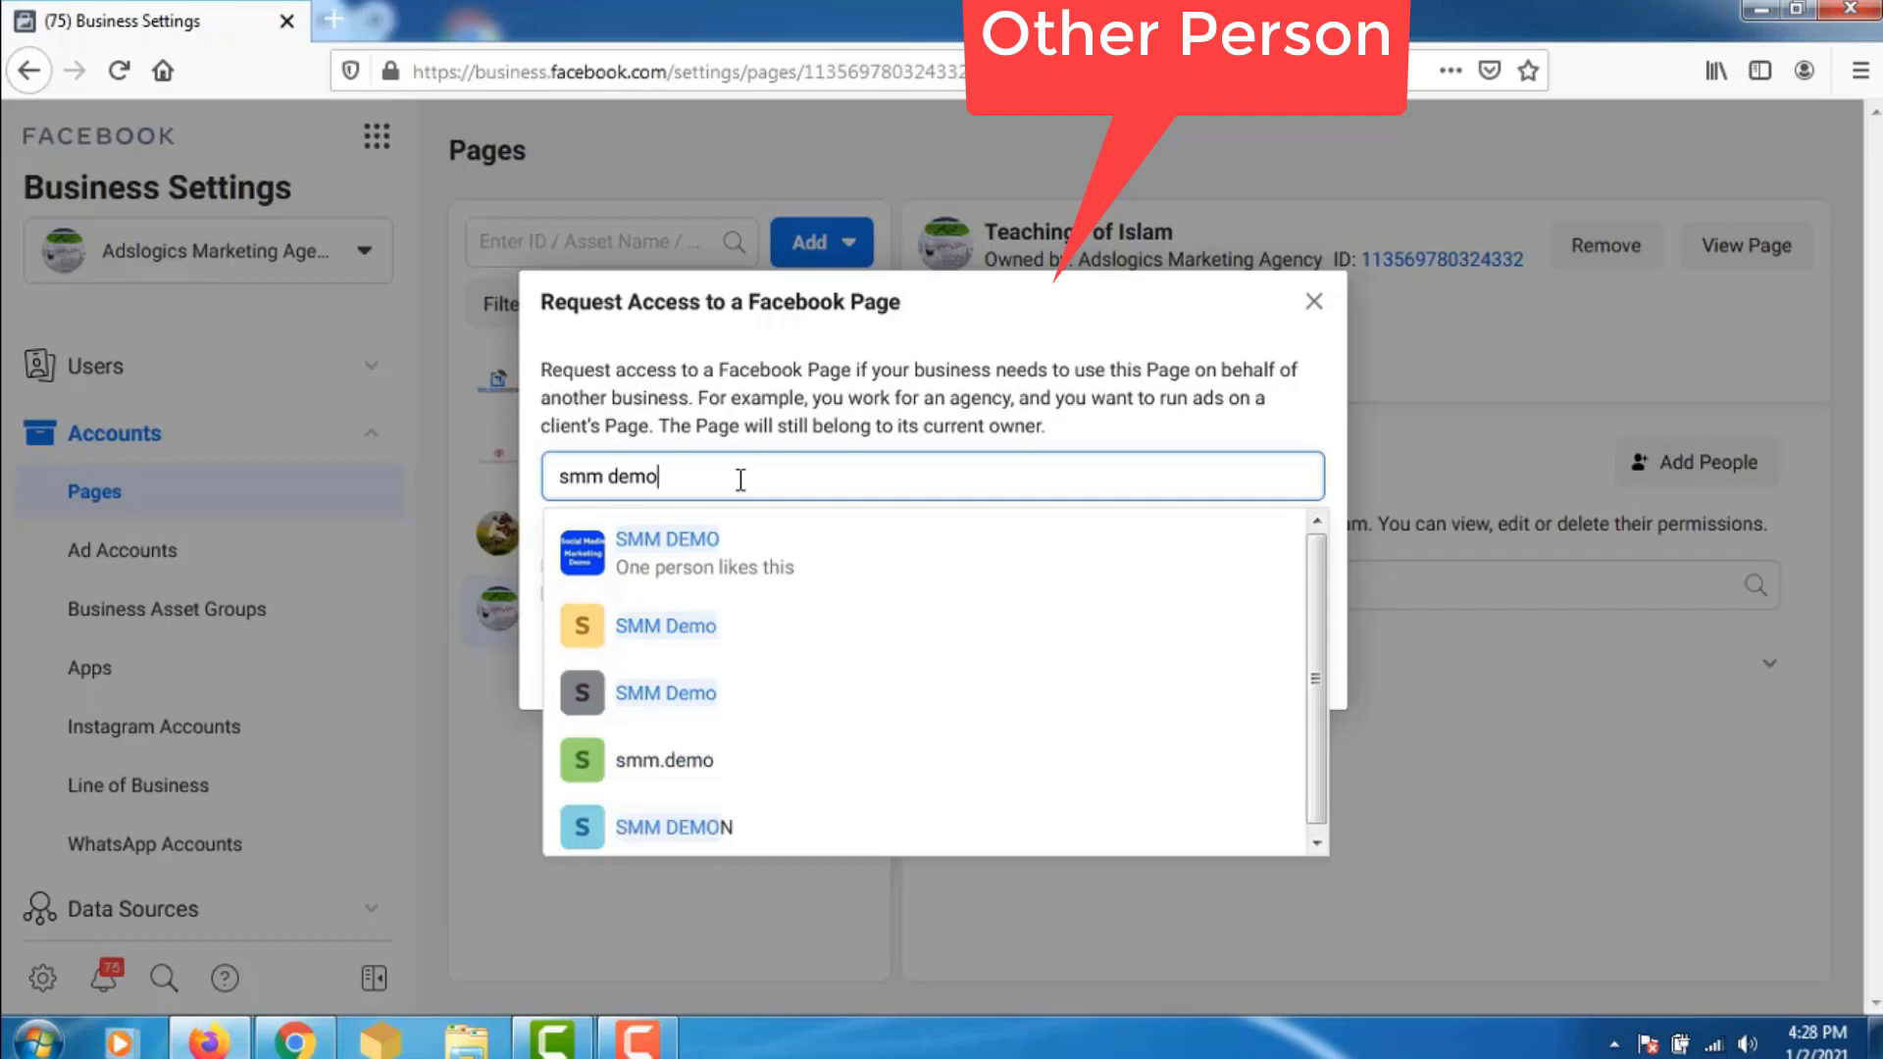
click(704, 557)
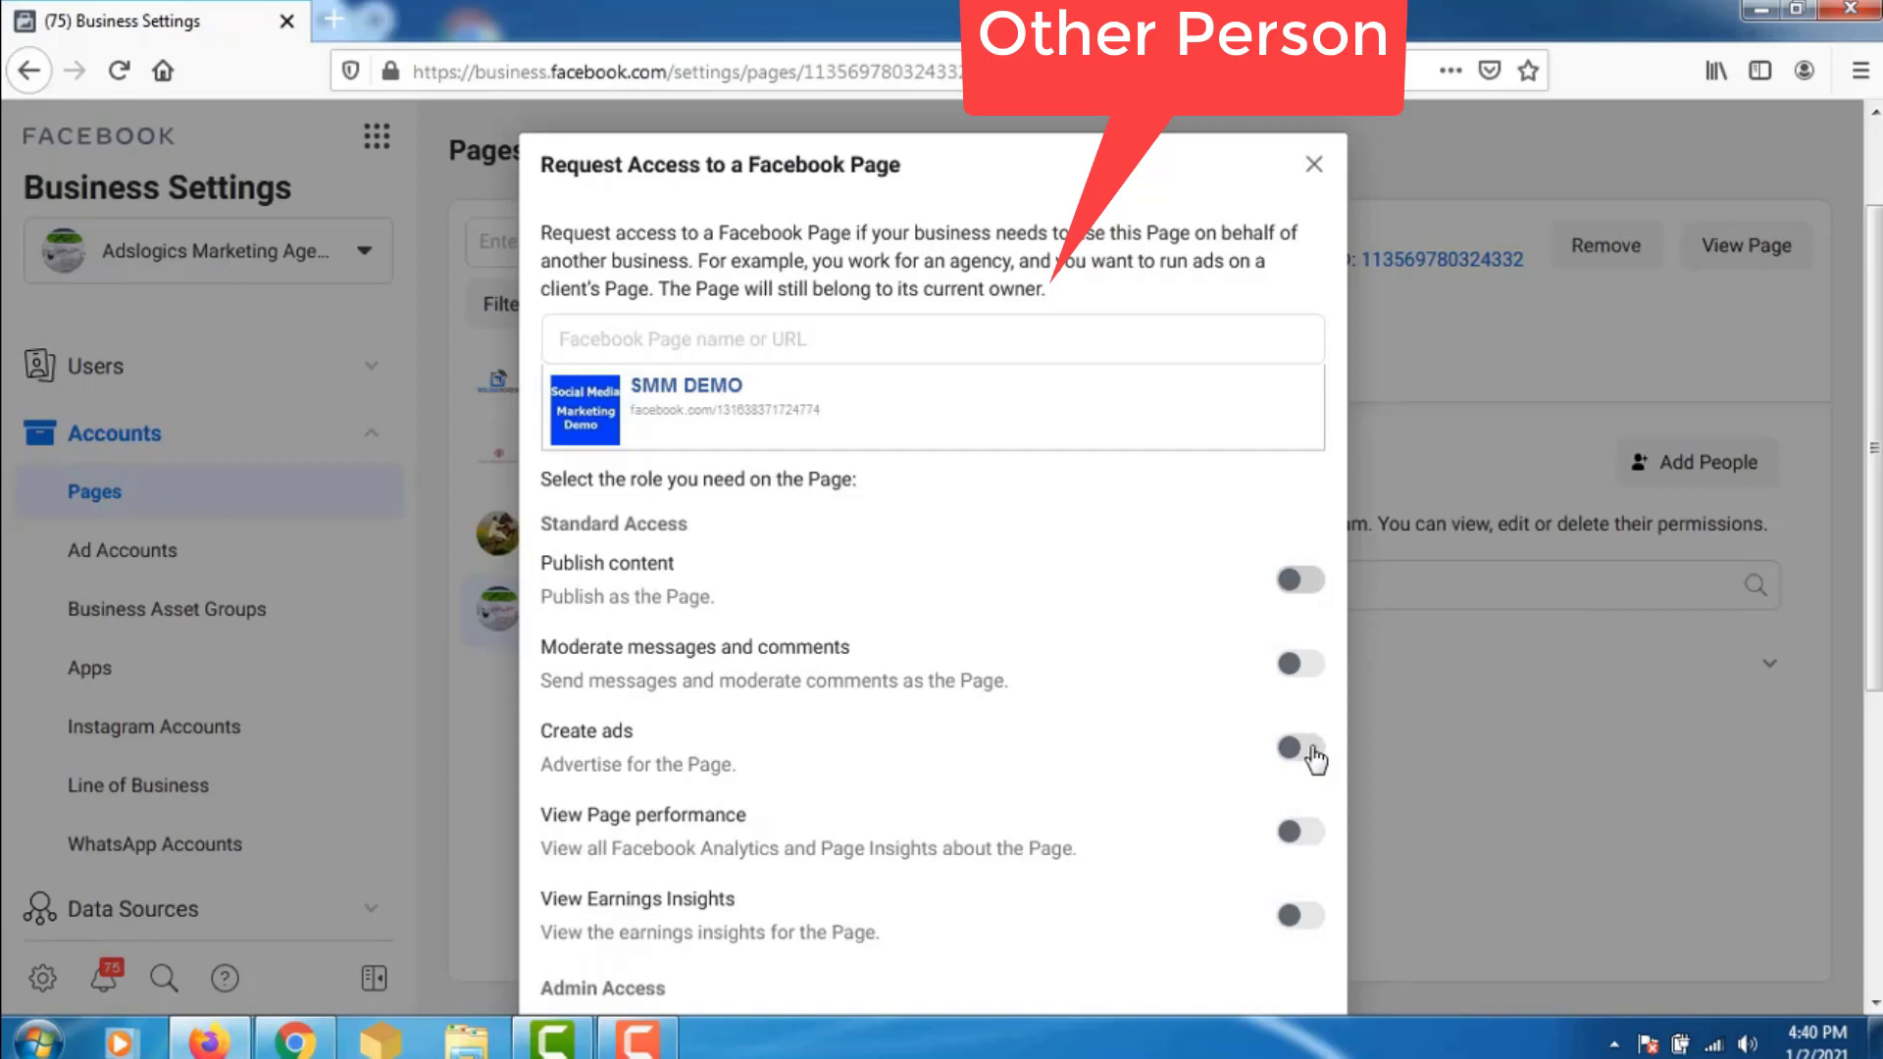
- Enable the Manage Page permission and send the SMM DEMO access request
scroll(1314, 760, down, 3)
scroll(1874, 496, up, 1)
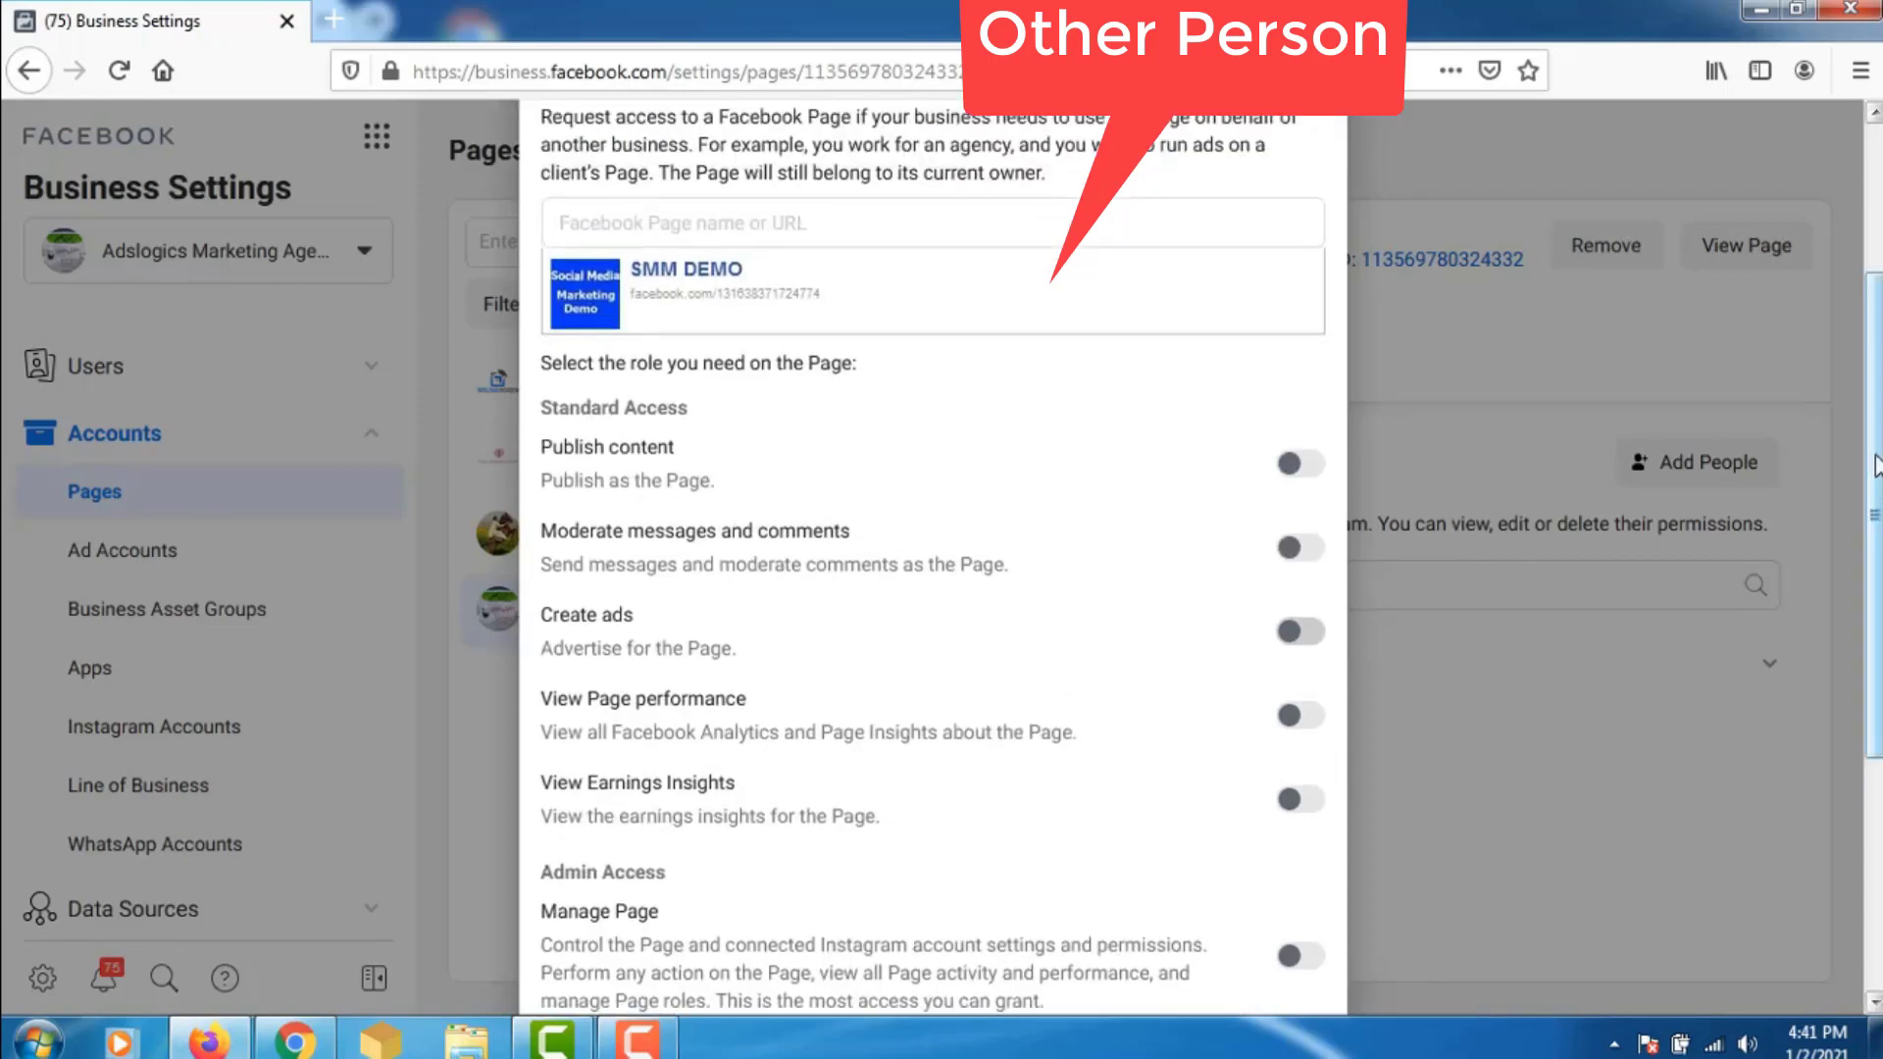
scroll(1873, 496, down, 2)
scroll(1873, 584, down, 2)
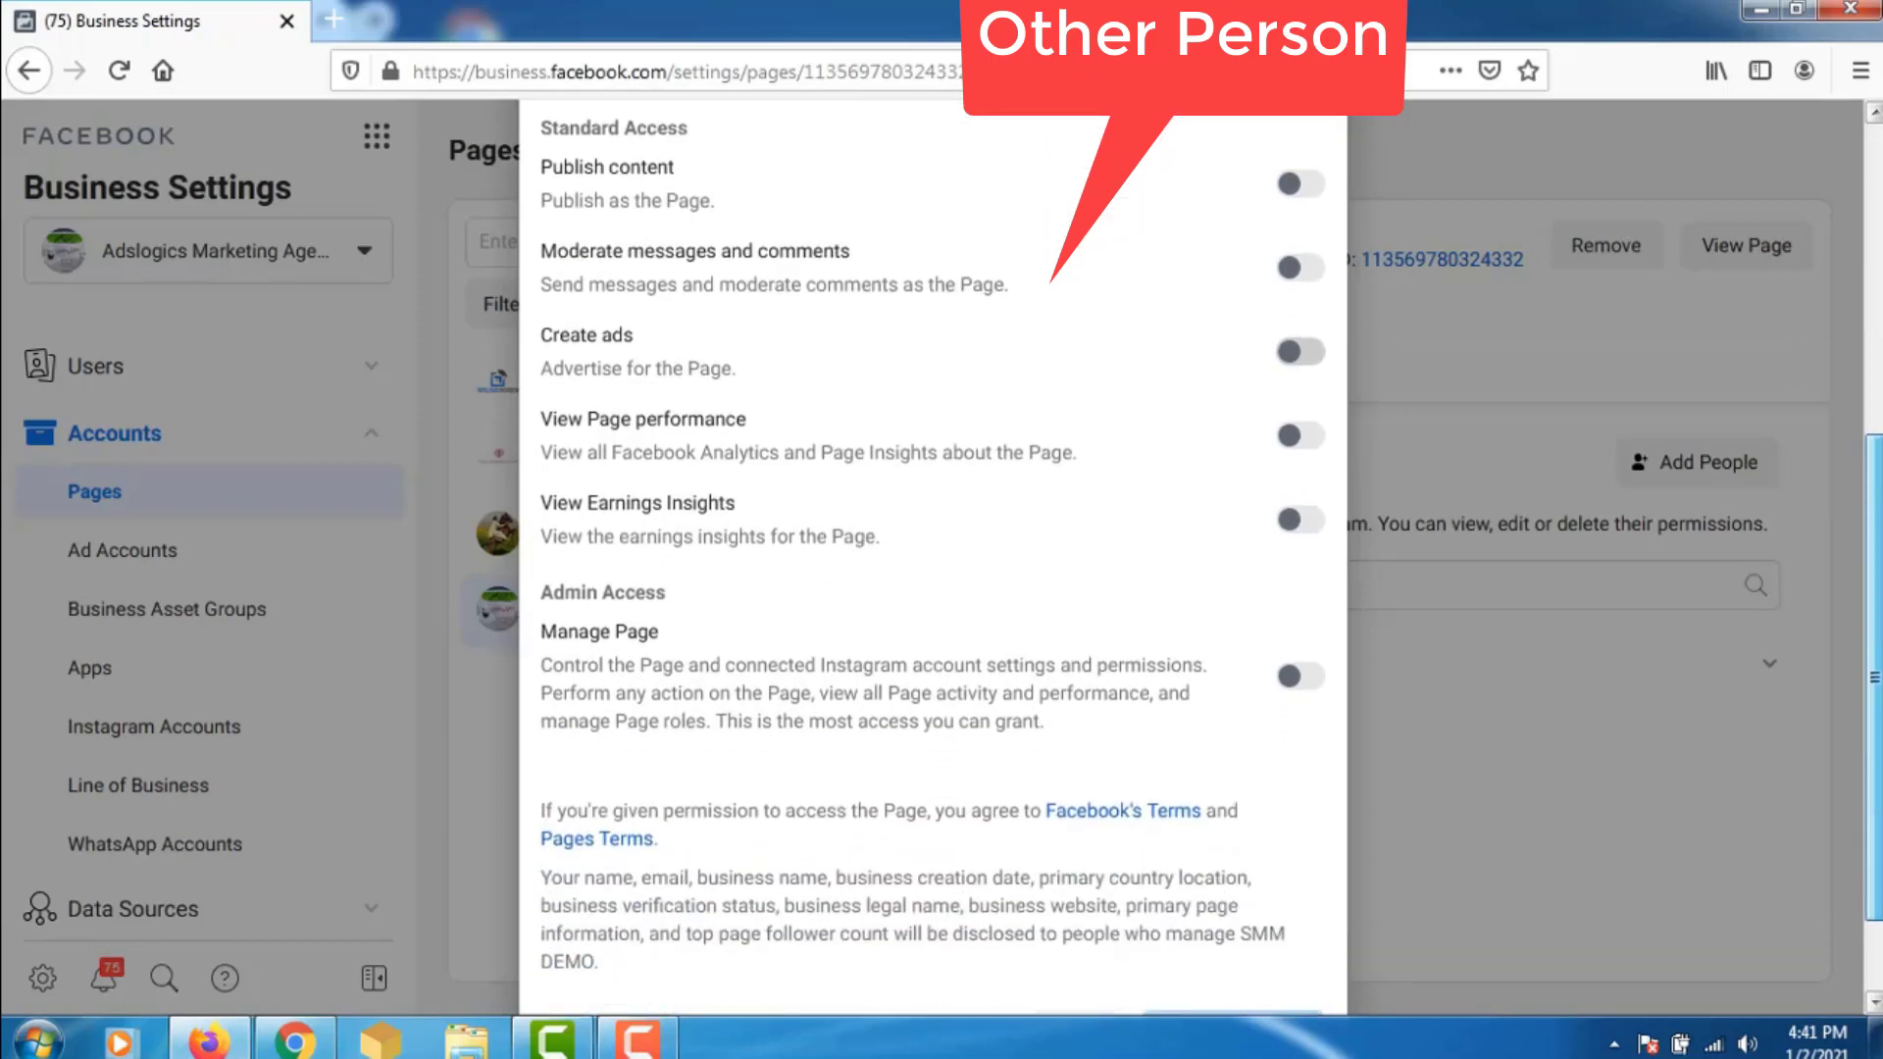
click(1312, 679)
scroll(1278, 774, down, 2)
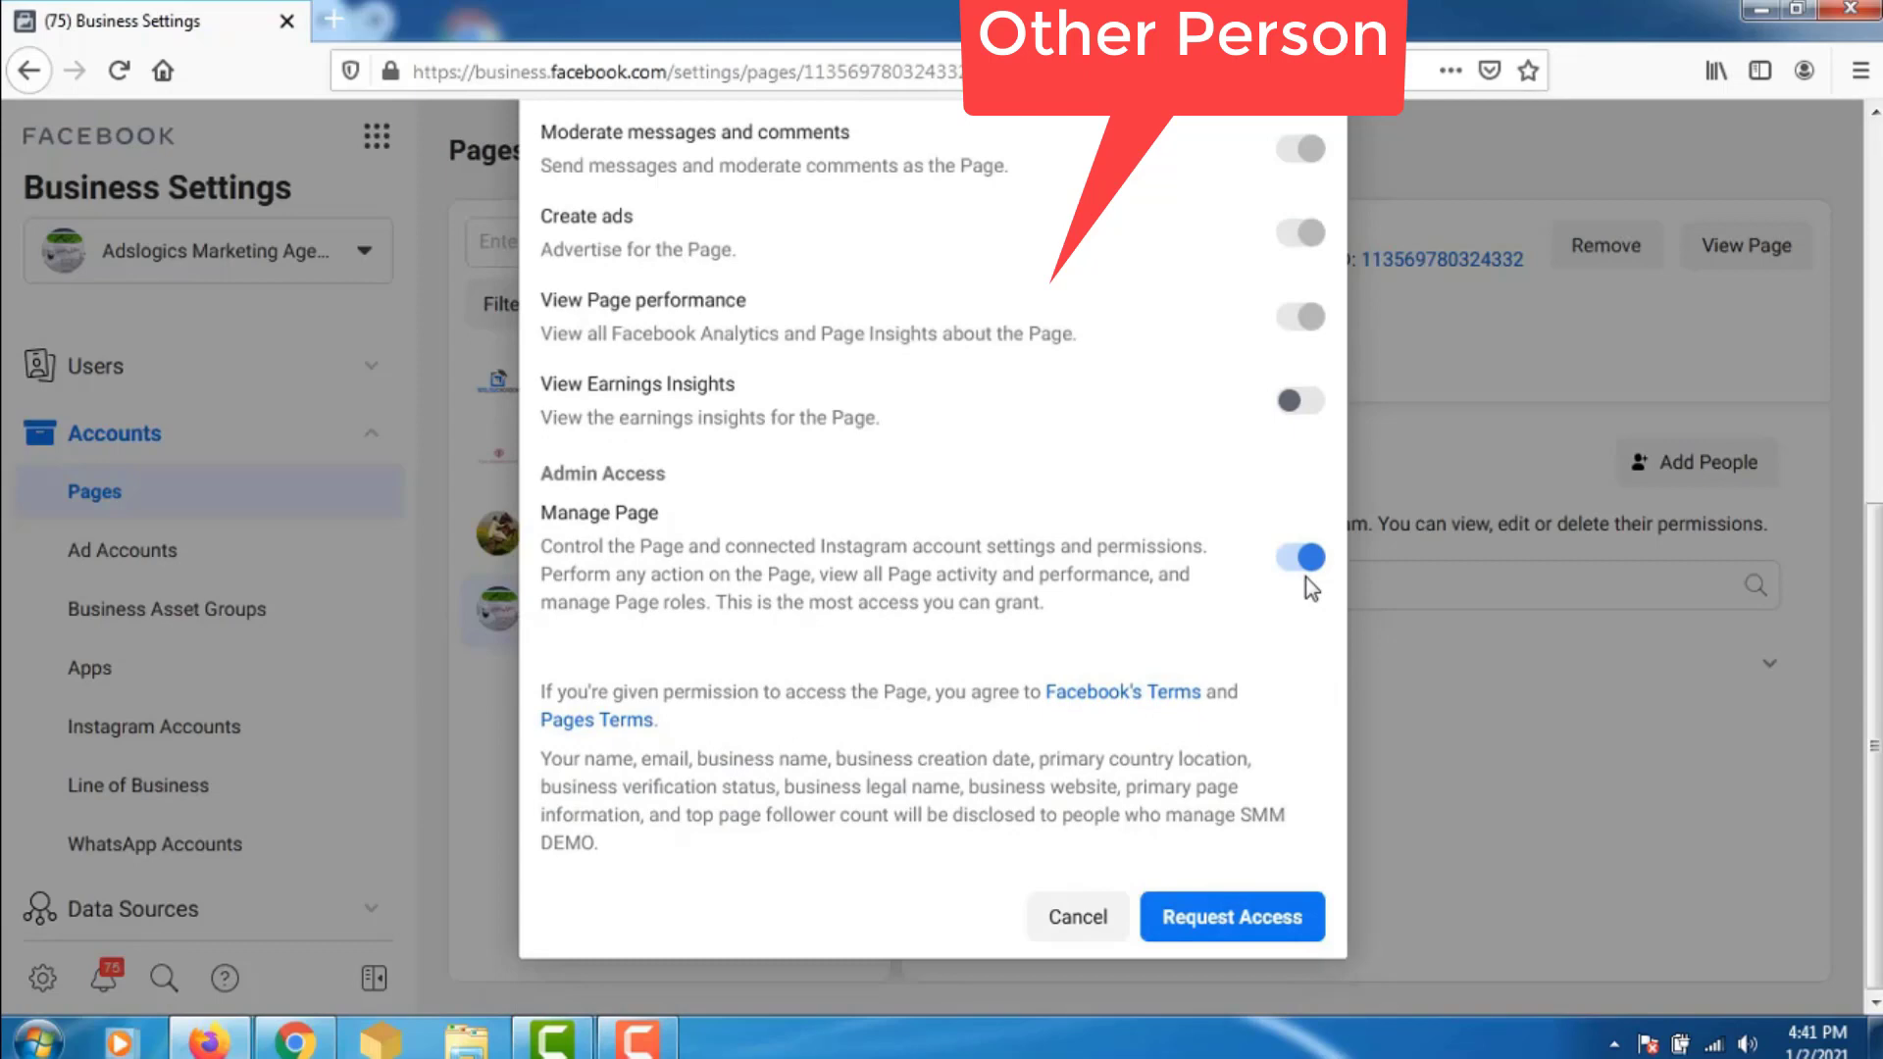
click(1247, 927)
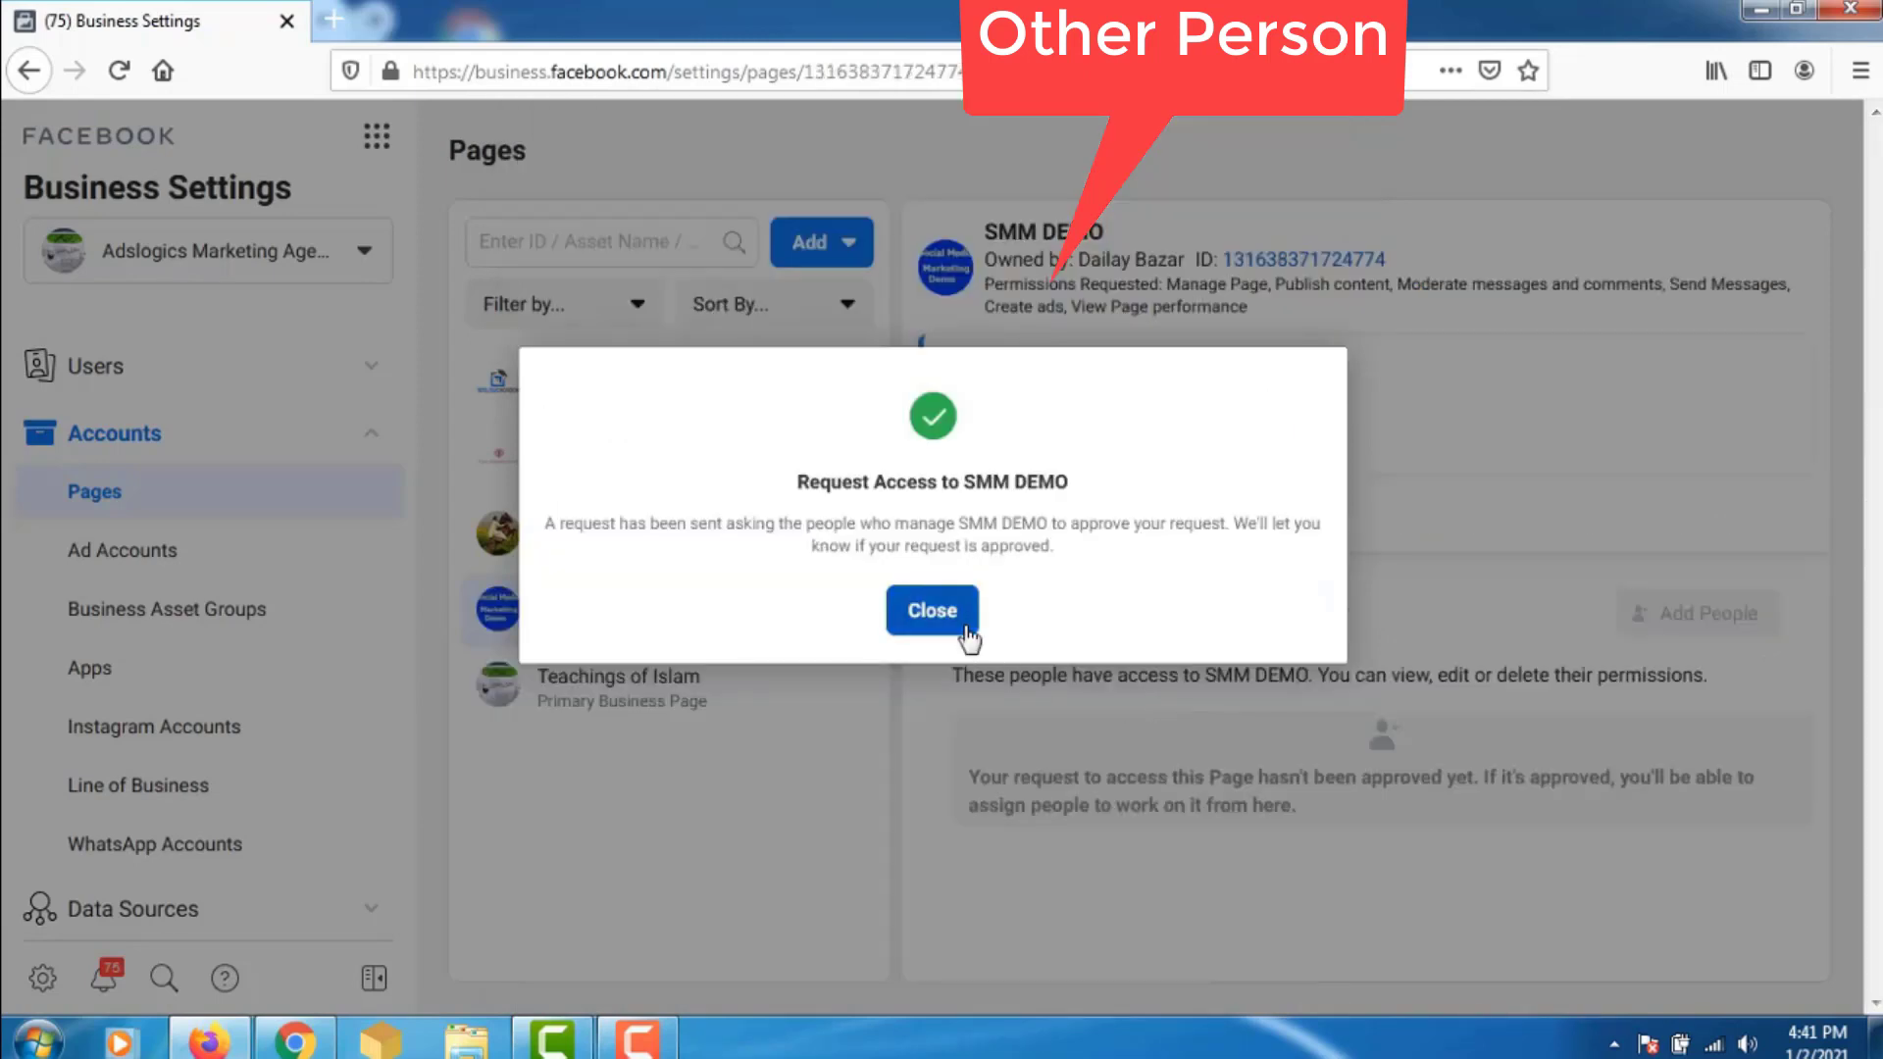
- Close the 'Request Access to SMM DEMO' confirmation dialog
click(937, 612)
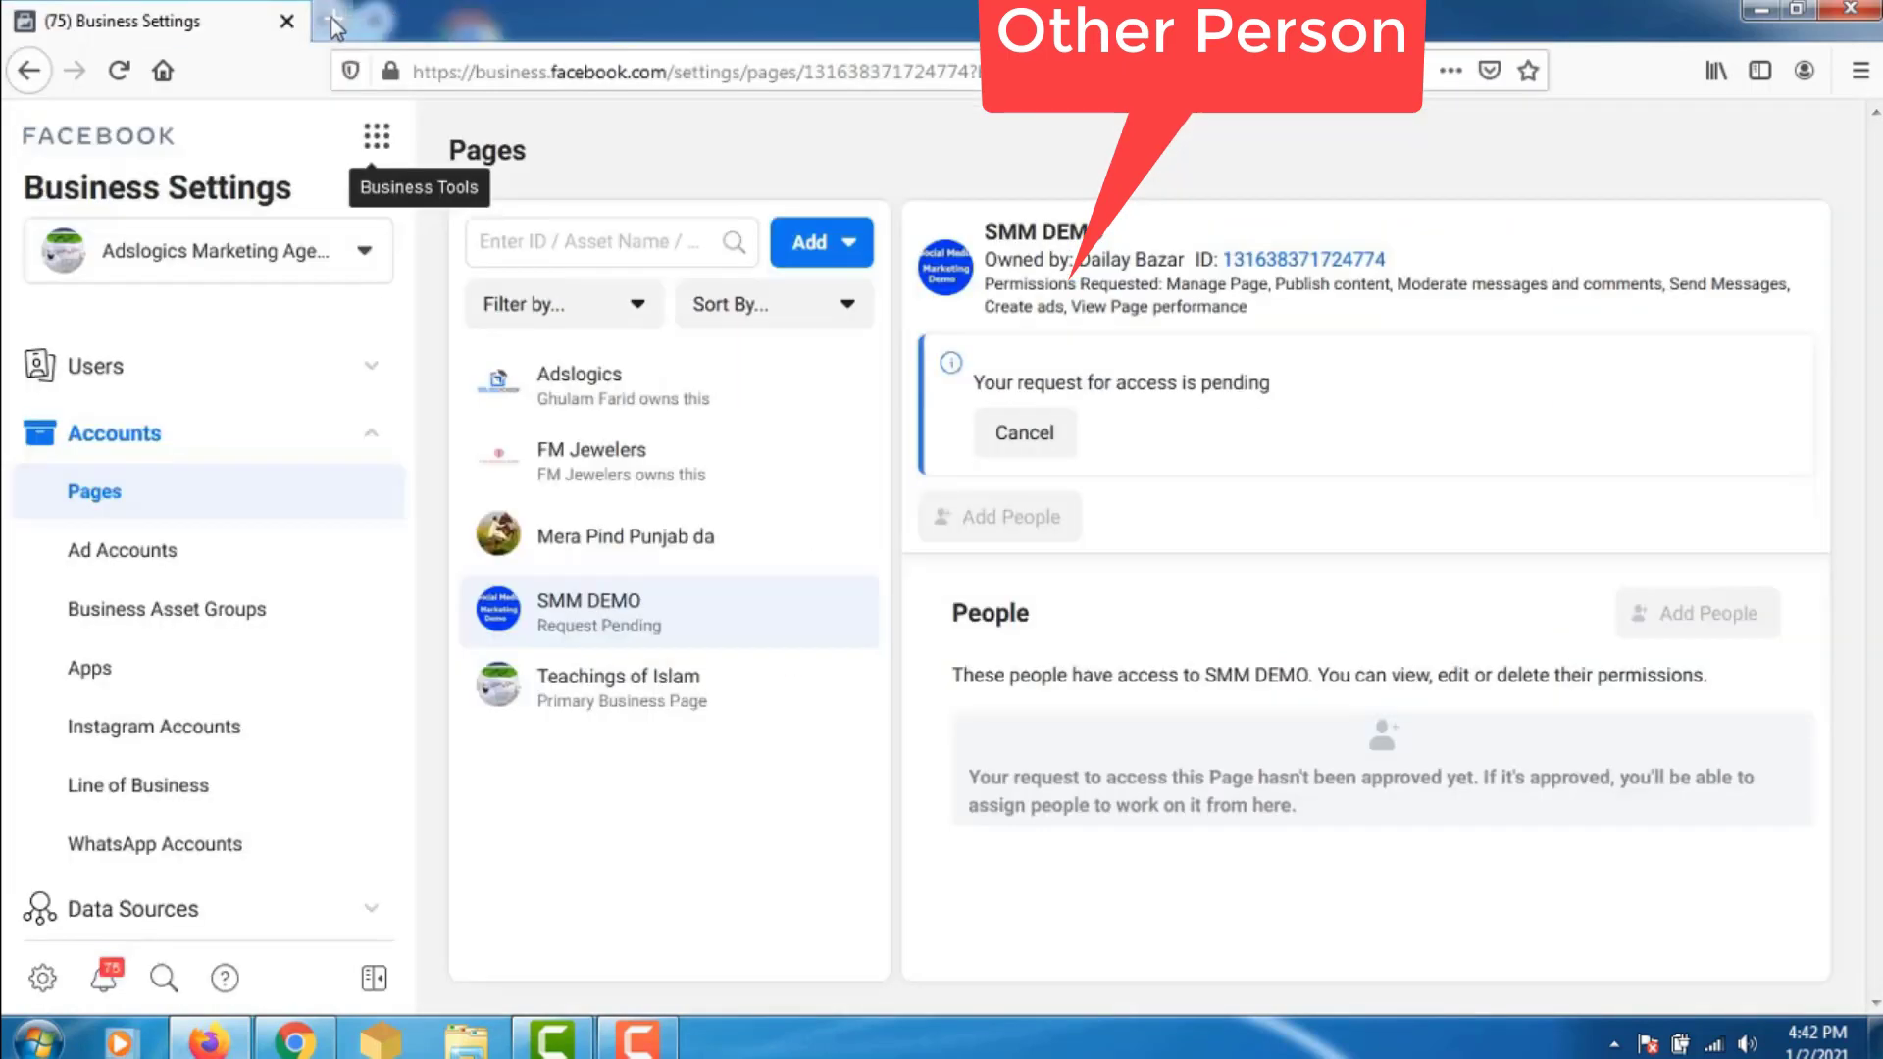
- In a new tab, load facebook.com and search for 'smm demo'
click(333, 18)
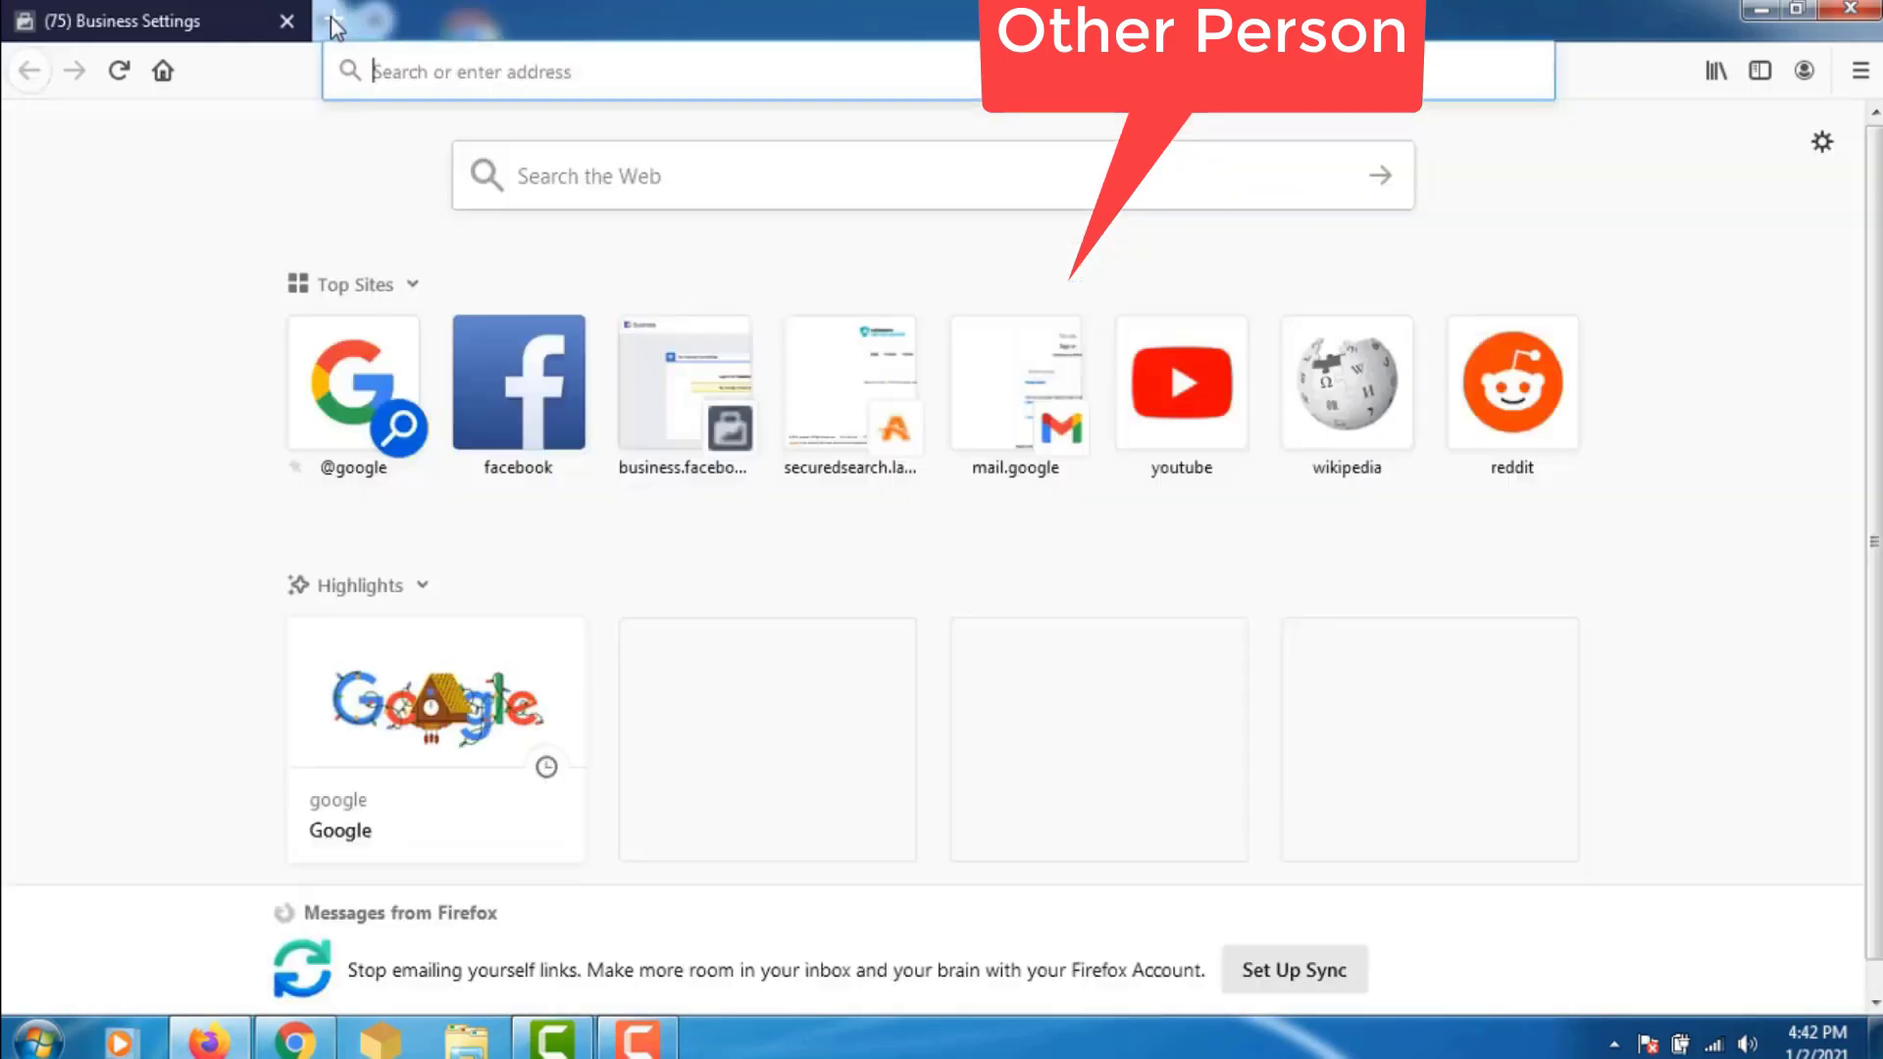
text(facebook.com)
key(Return)
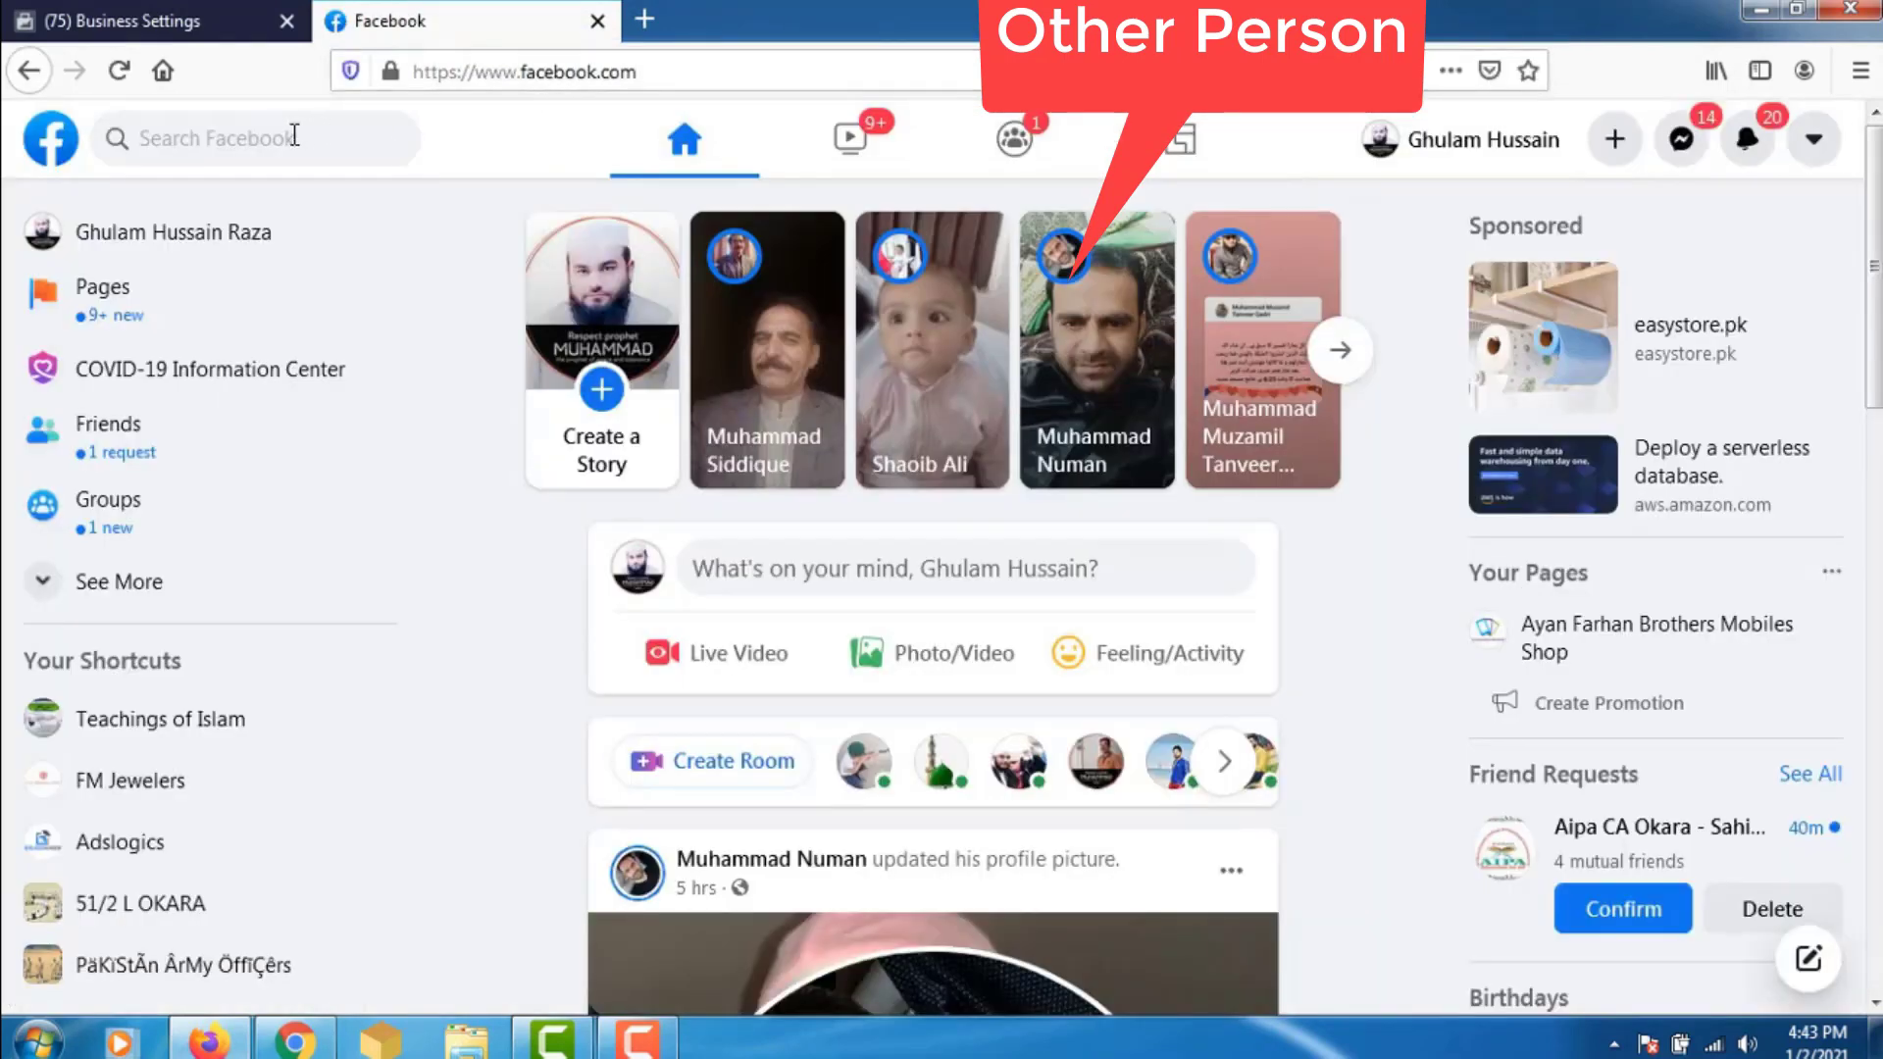
click(294, 136)
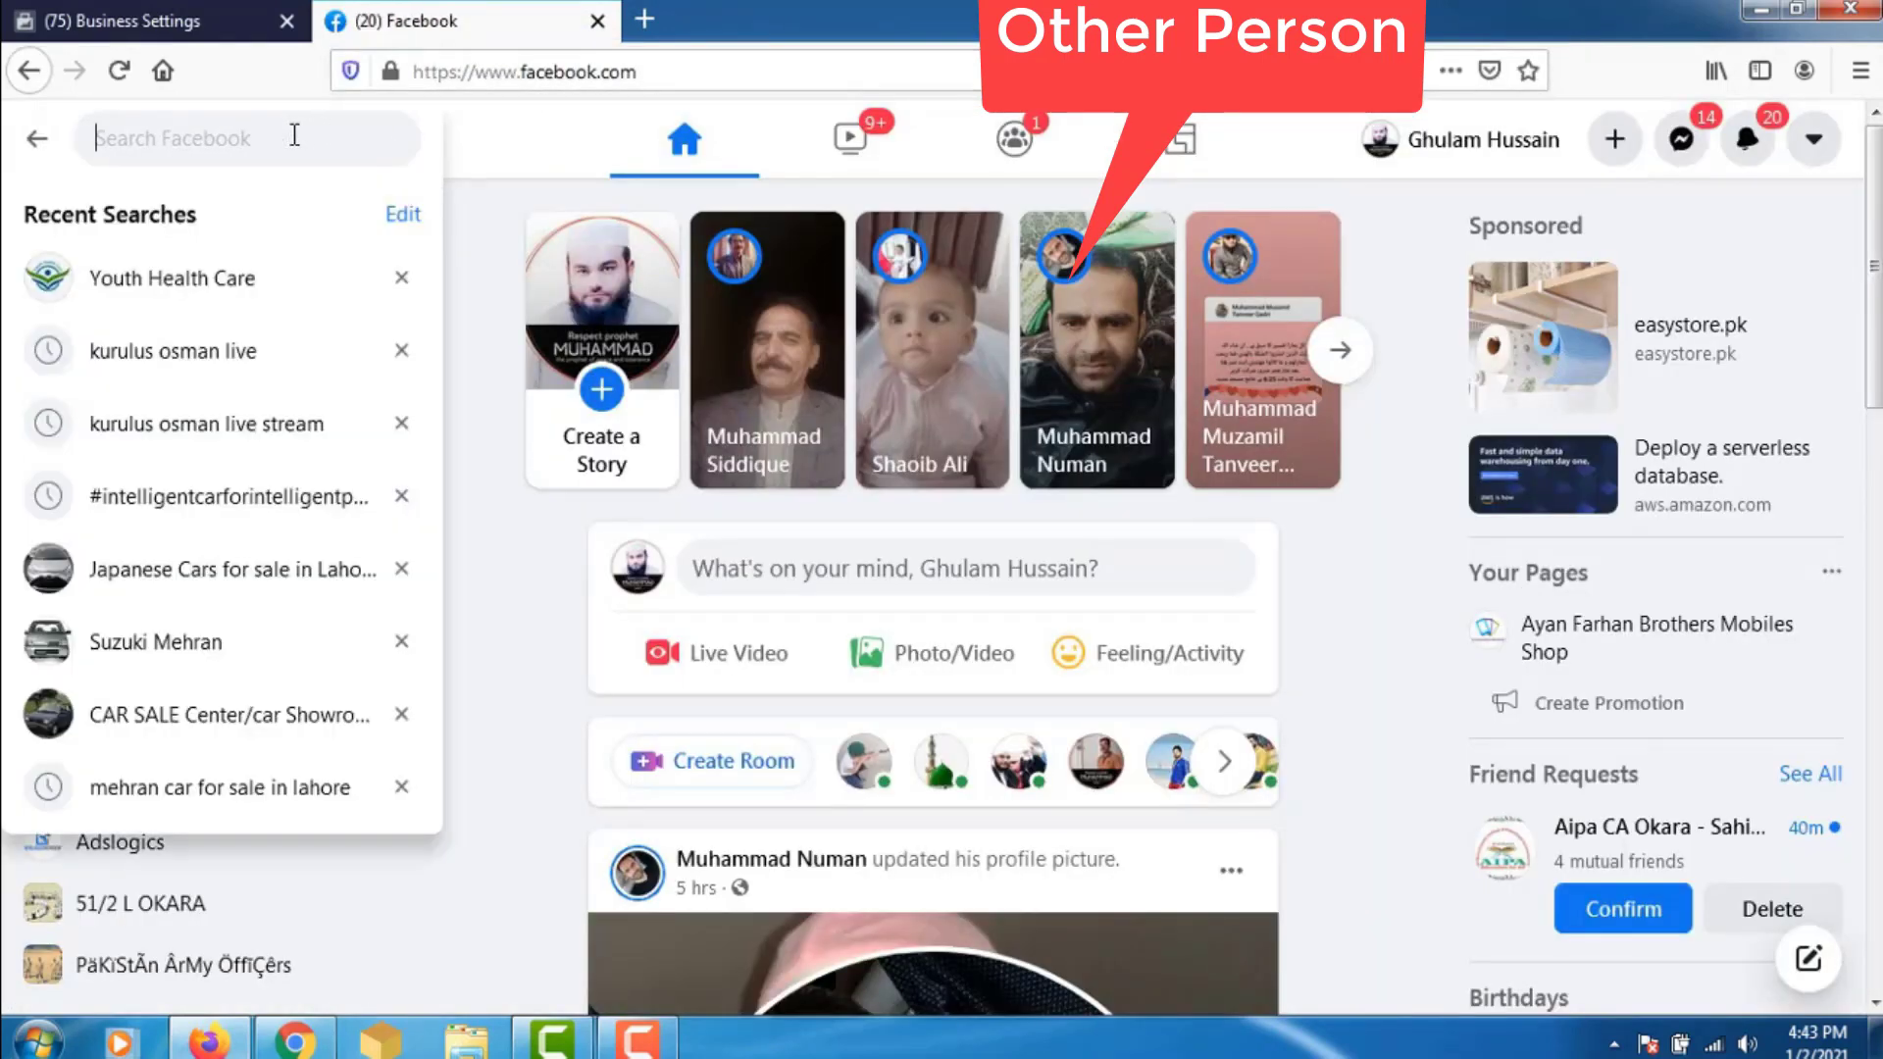
text(smm demo)
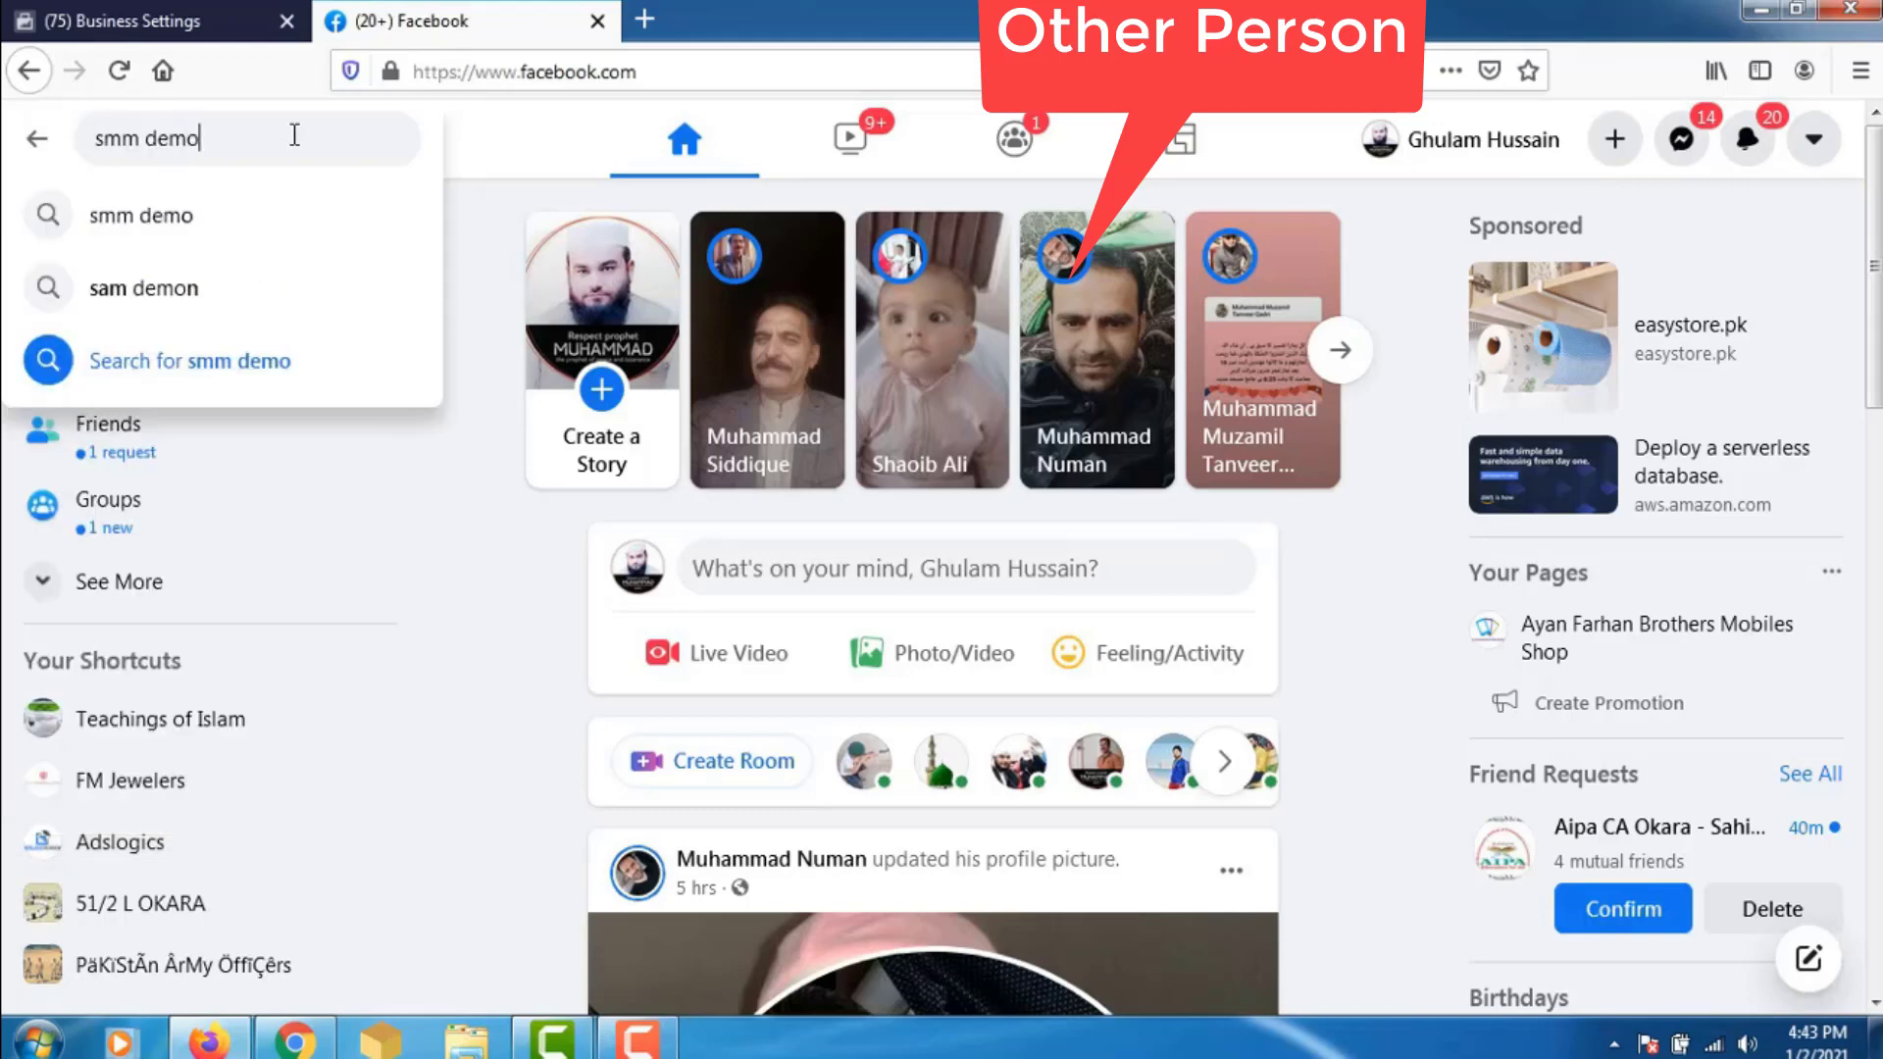
key(Return)
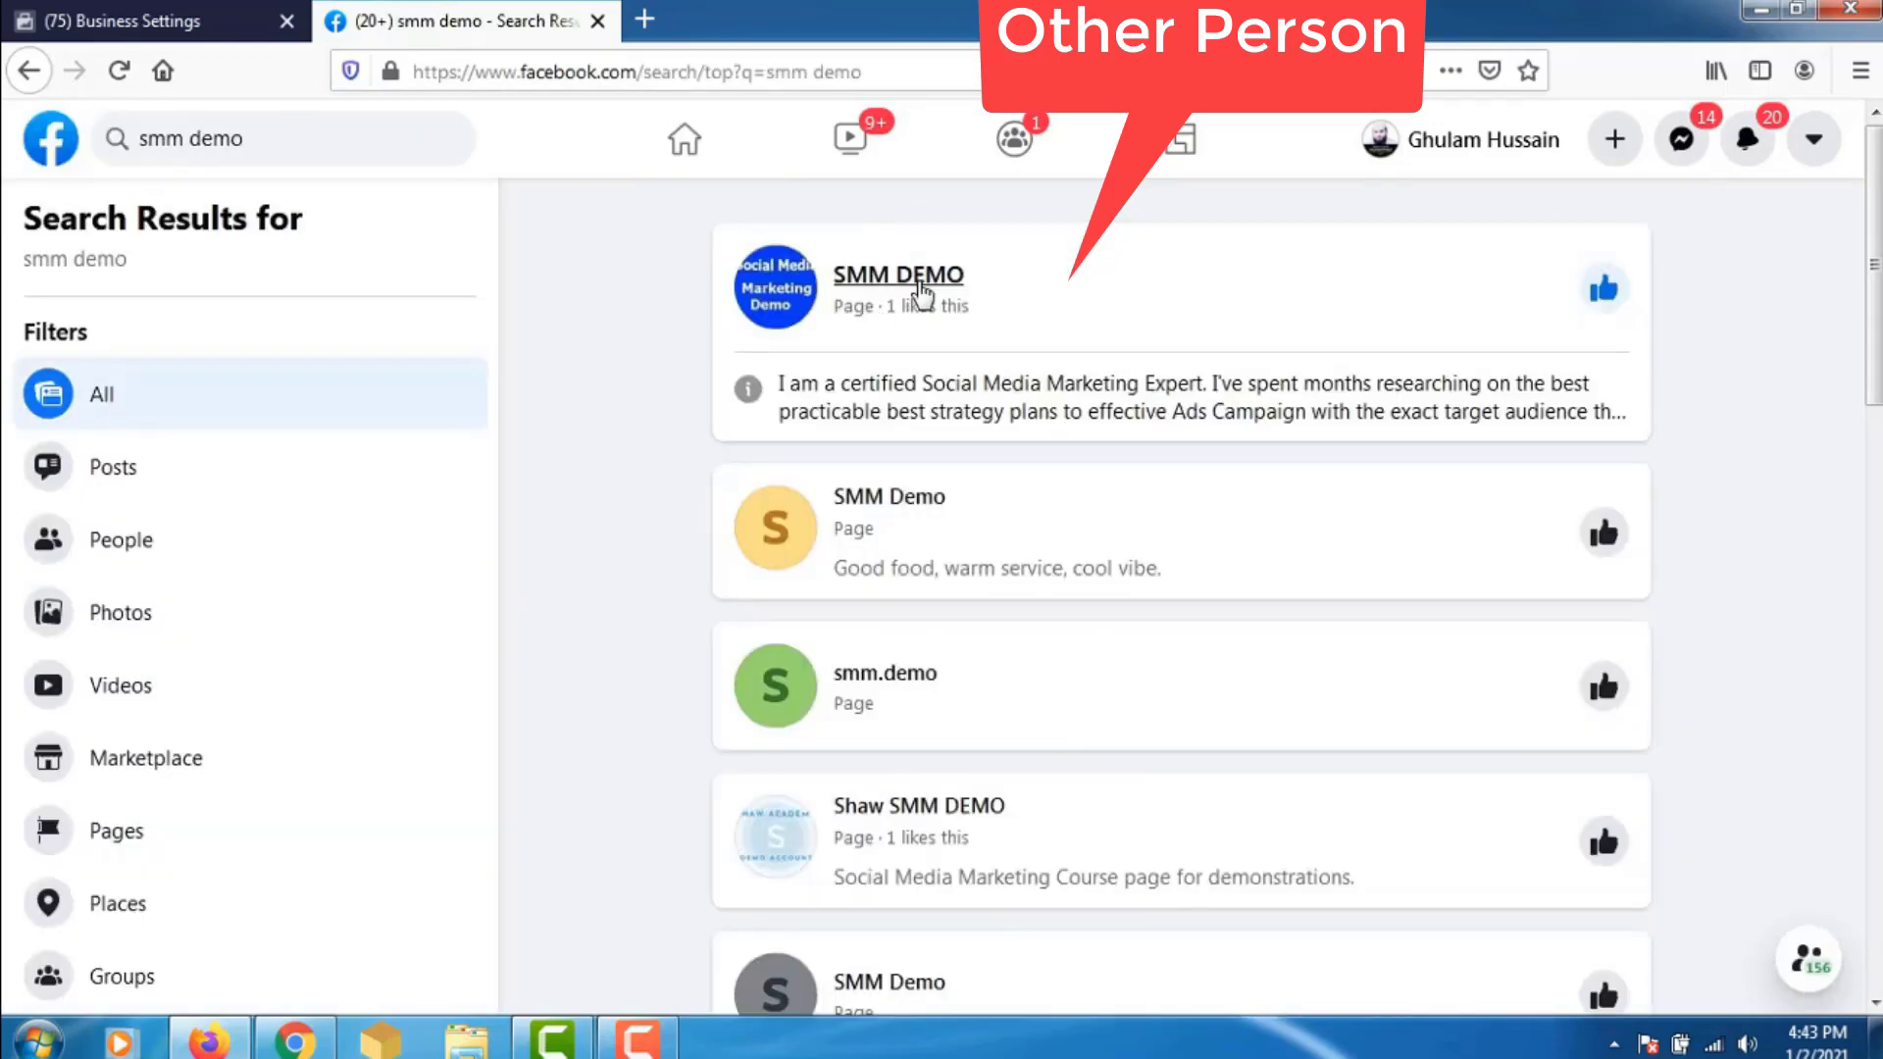
- Open the SMM DEMO page, take its URL, and return to Business Settings
mouse_move(930, 286)
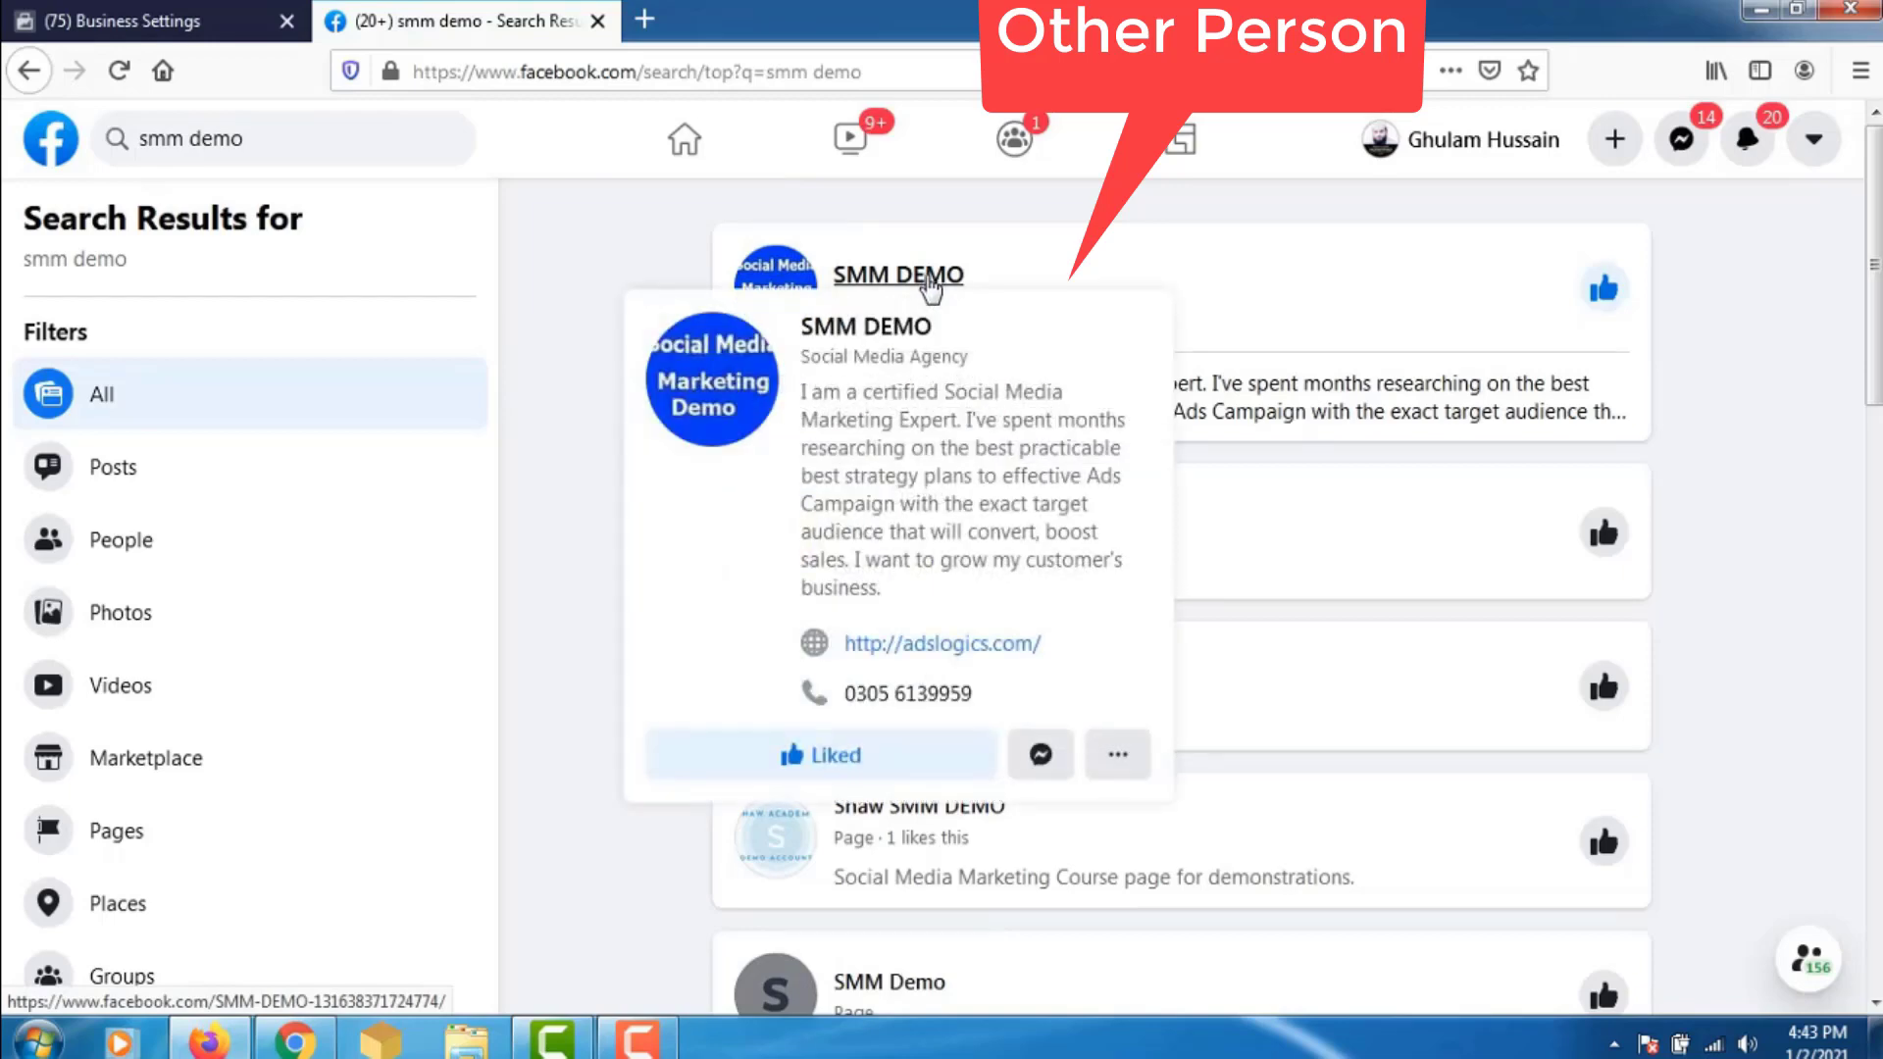
click(930, 275)
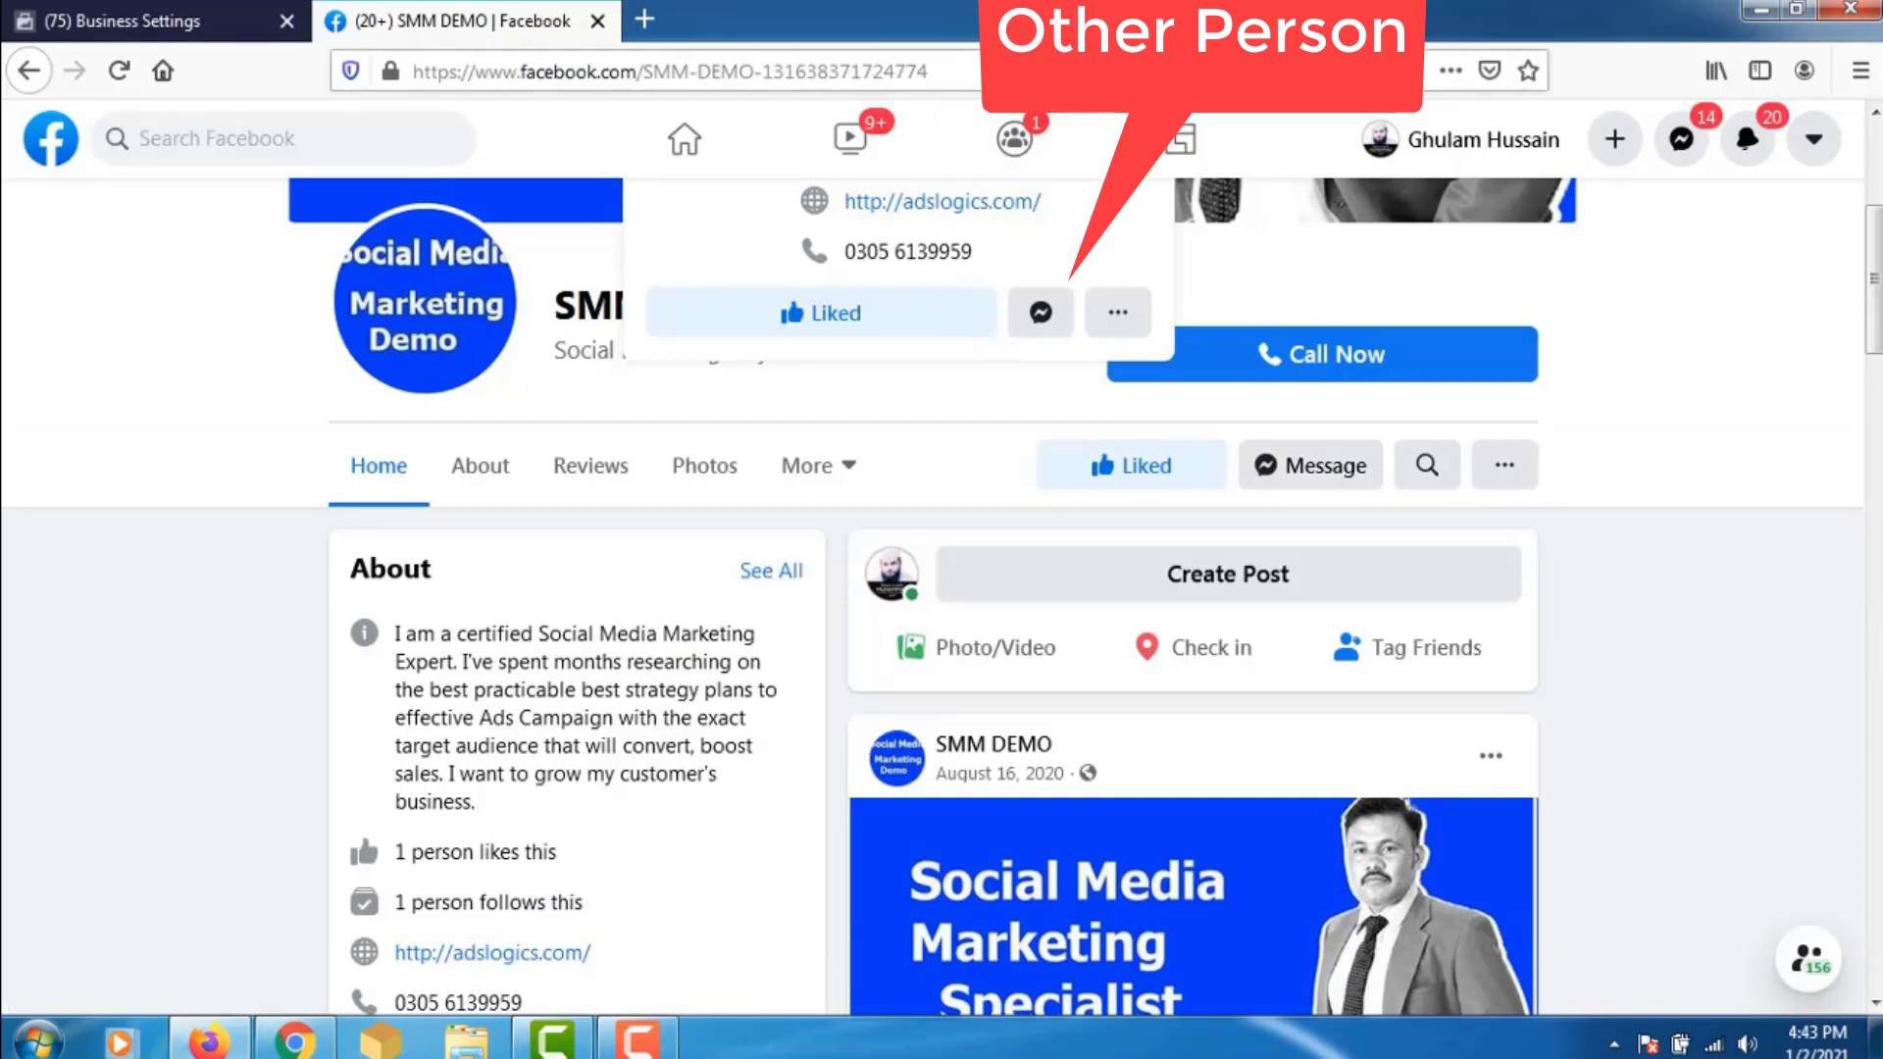
key(ctrl+l)
key(ctrl+c)
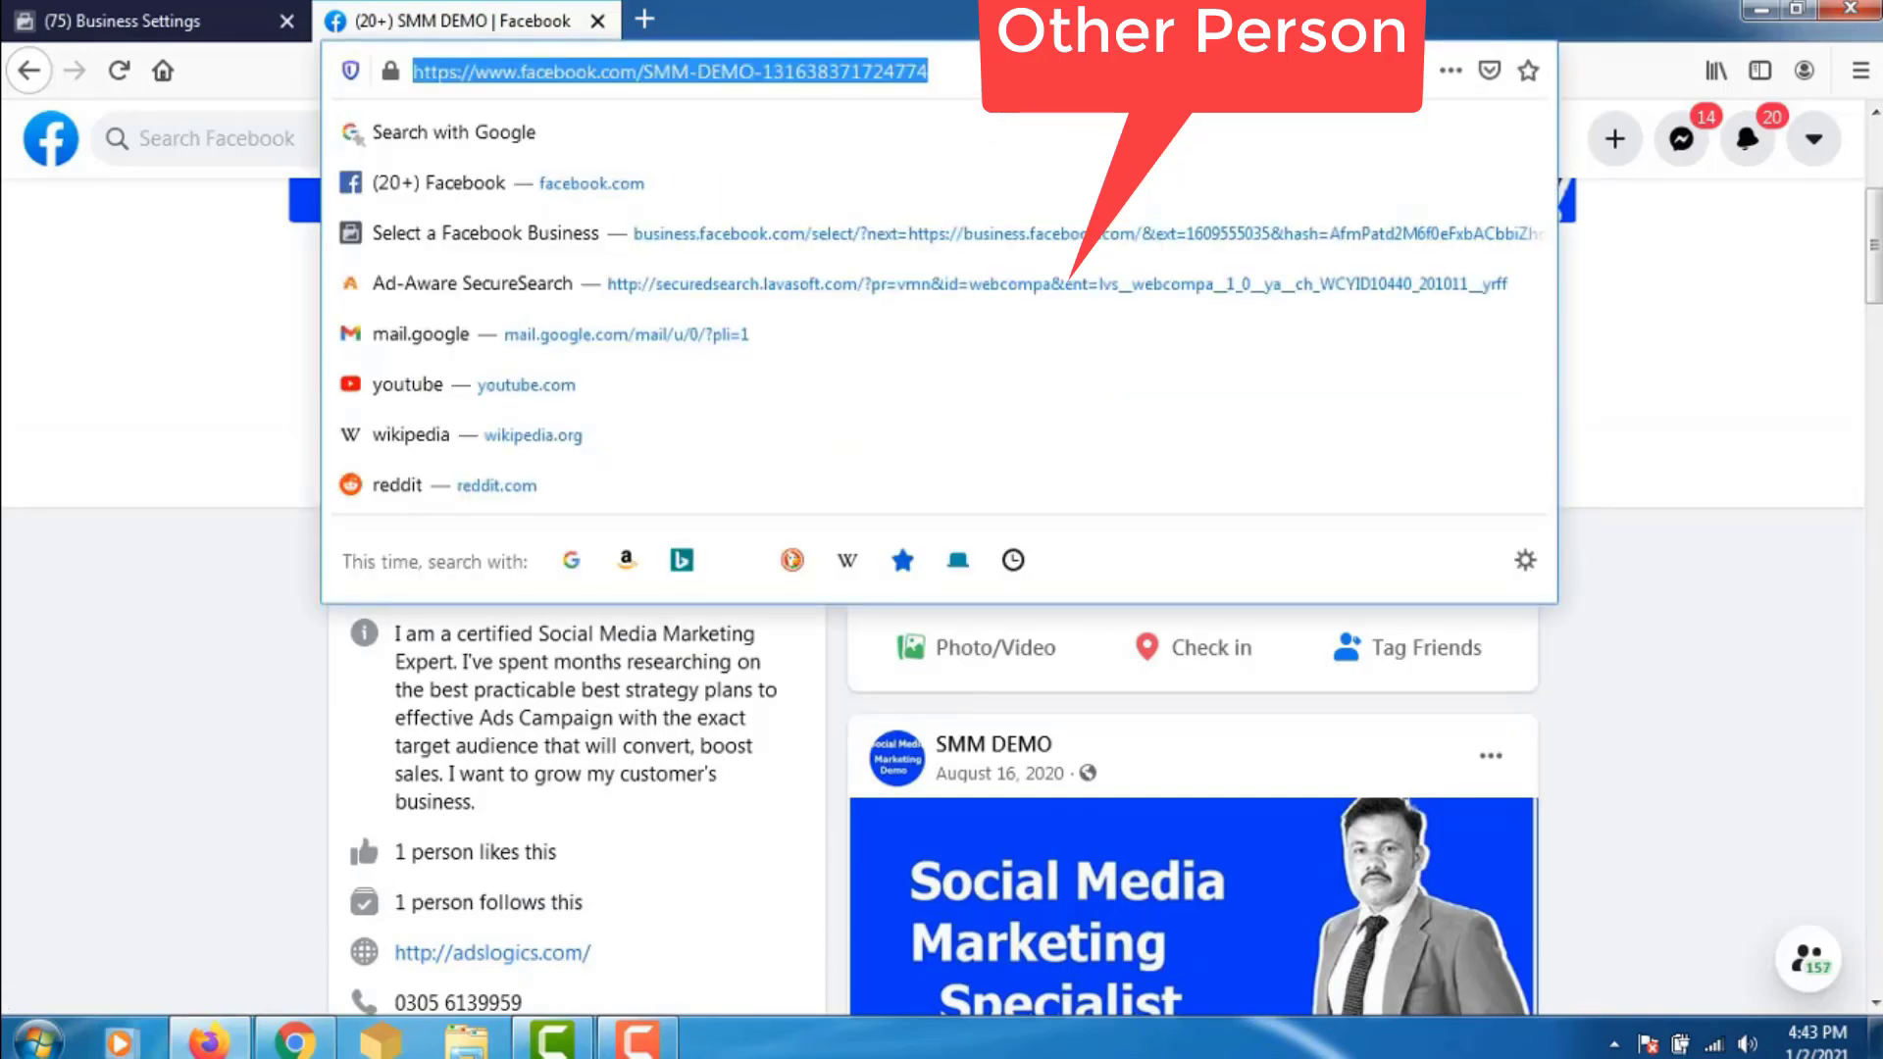
key(ctrl+shift+Tab)
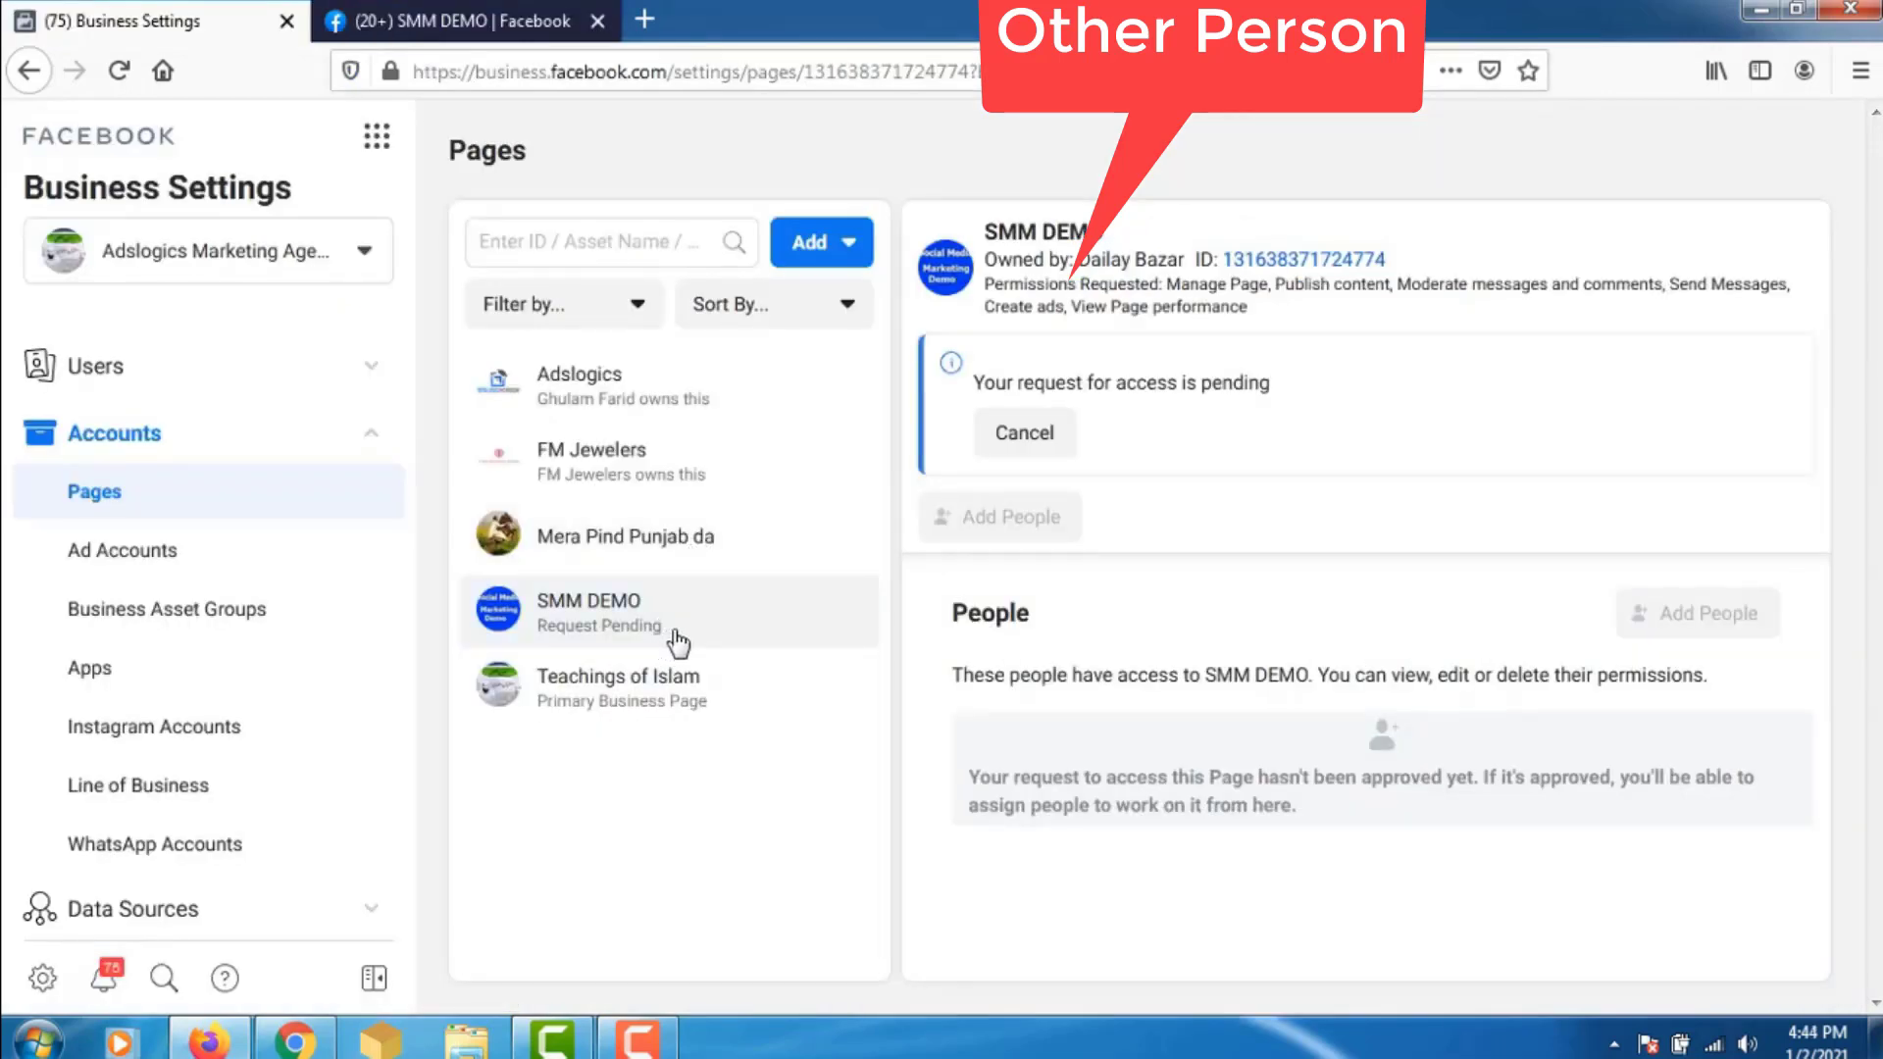
- Cancel the pending SMM DEMO request and start a new one with the pasted page URL
click(1006, 434)
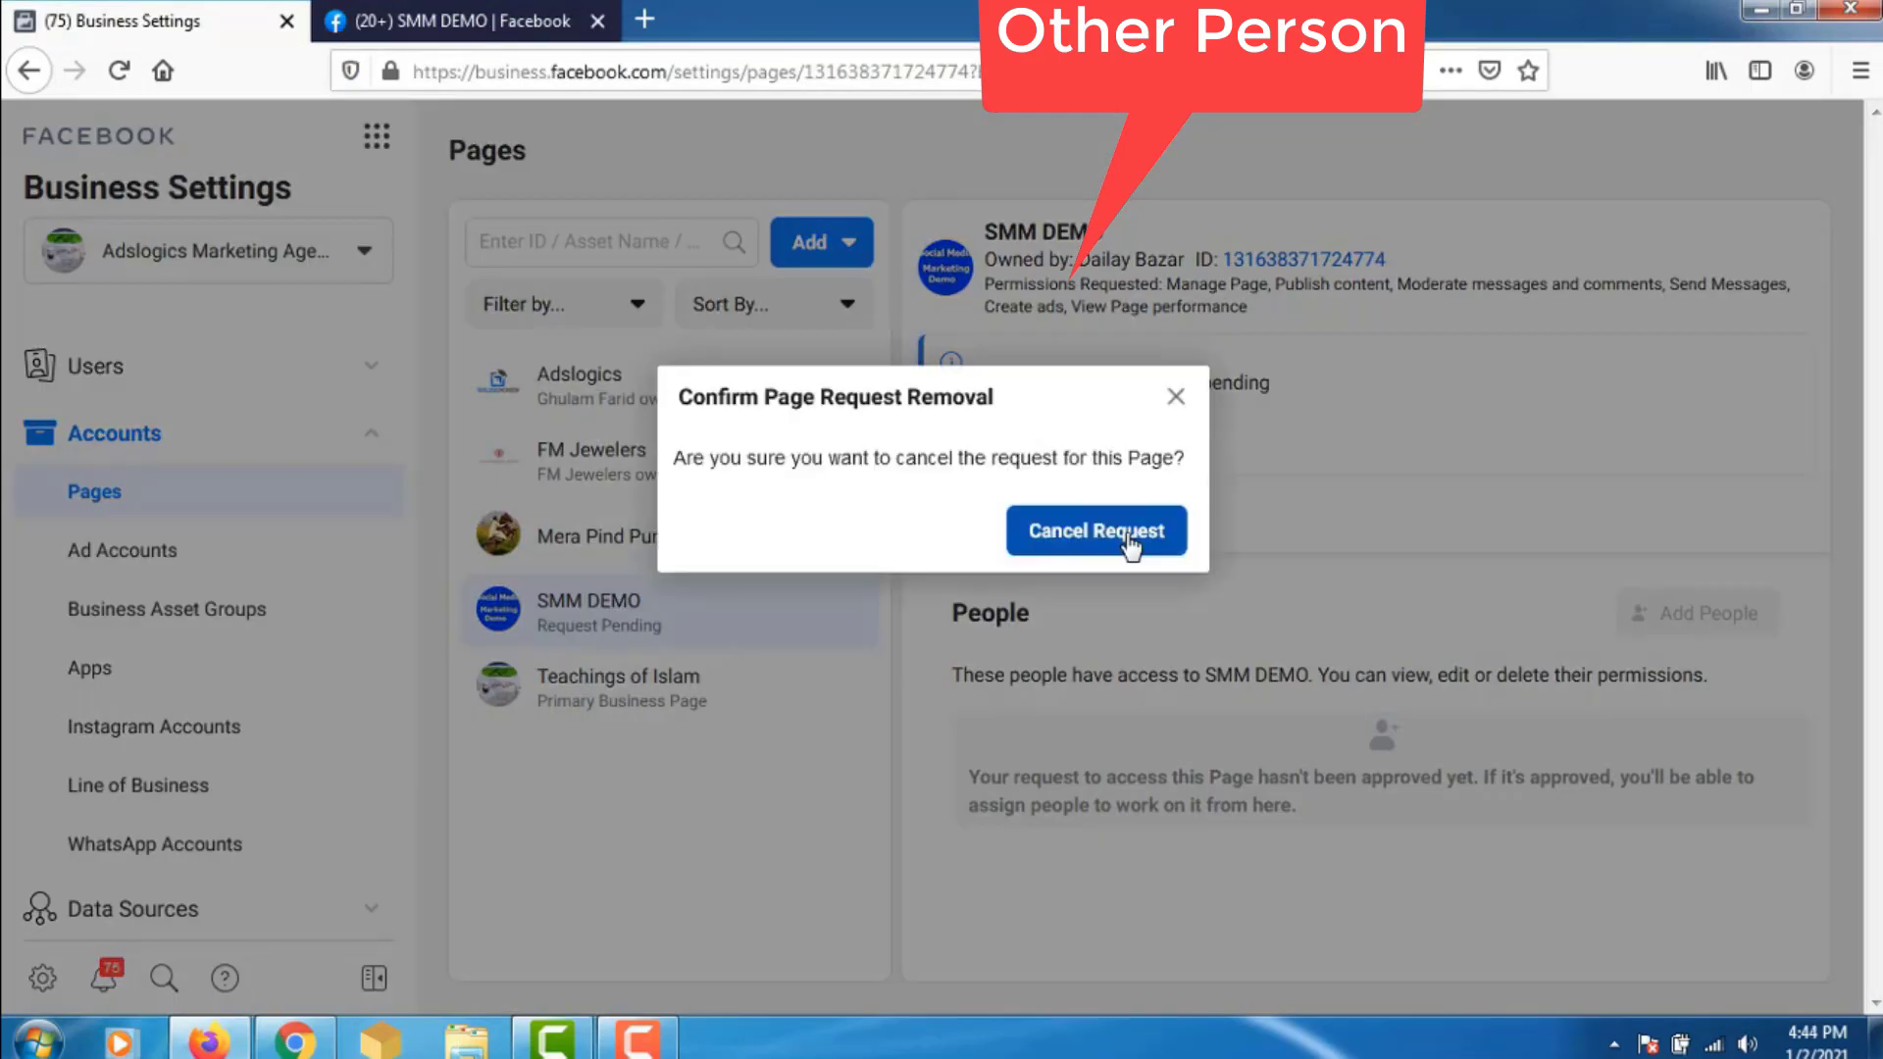
click(1129, 534)
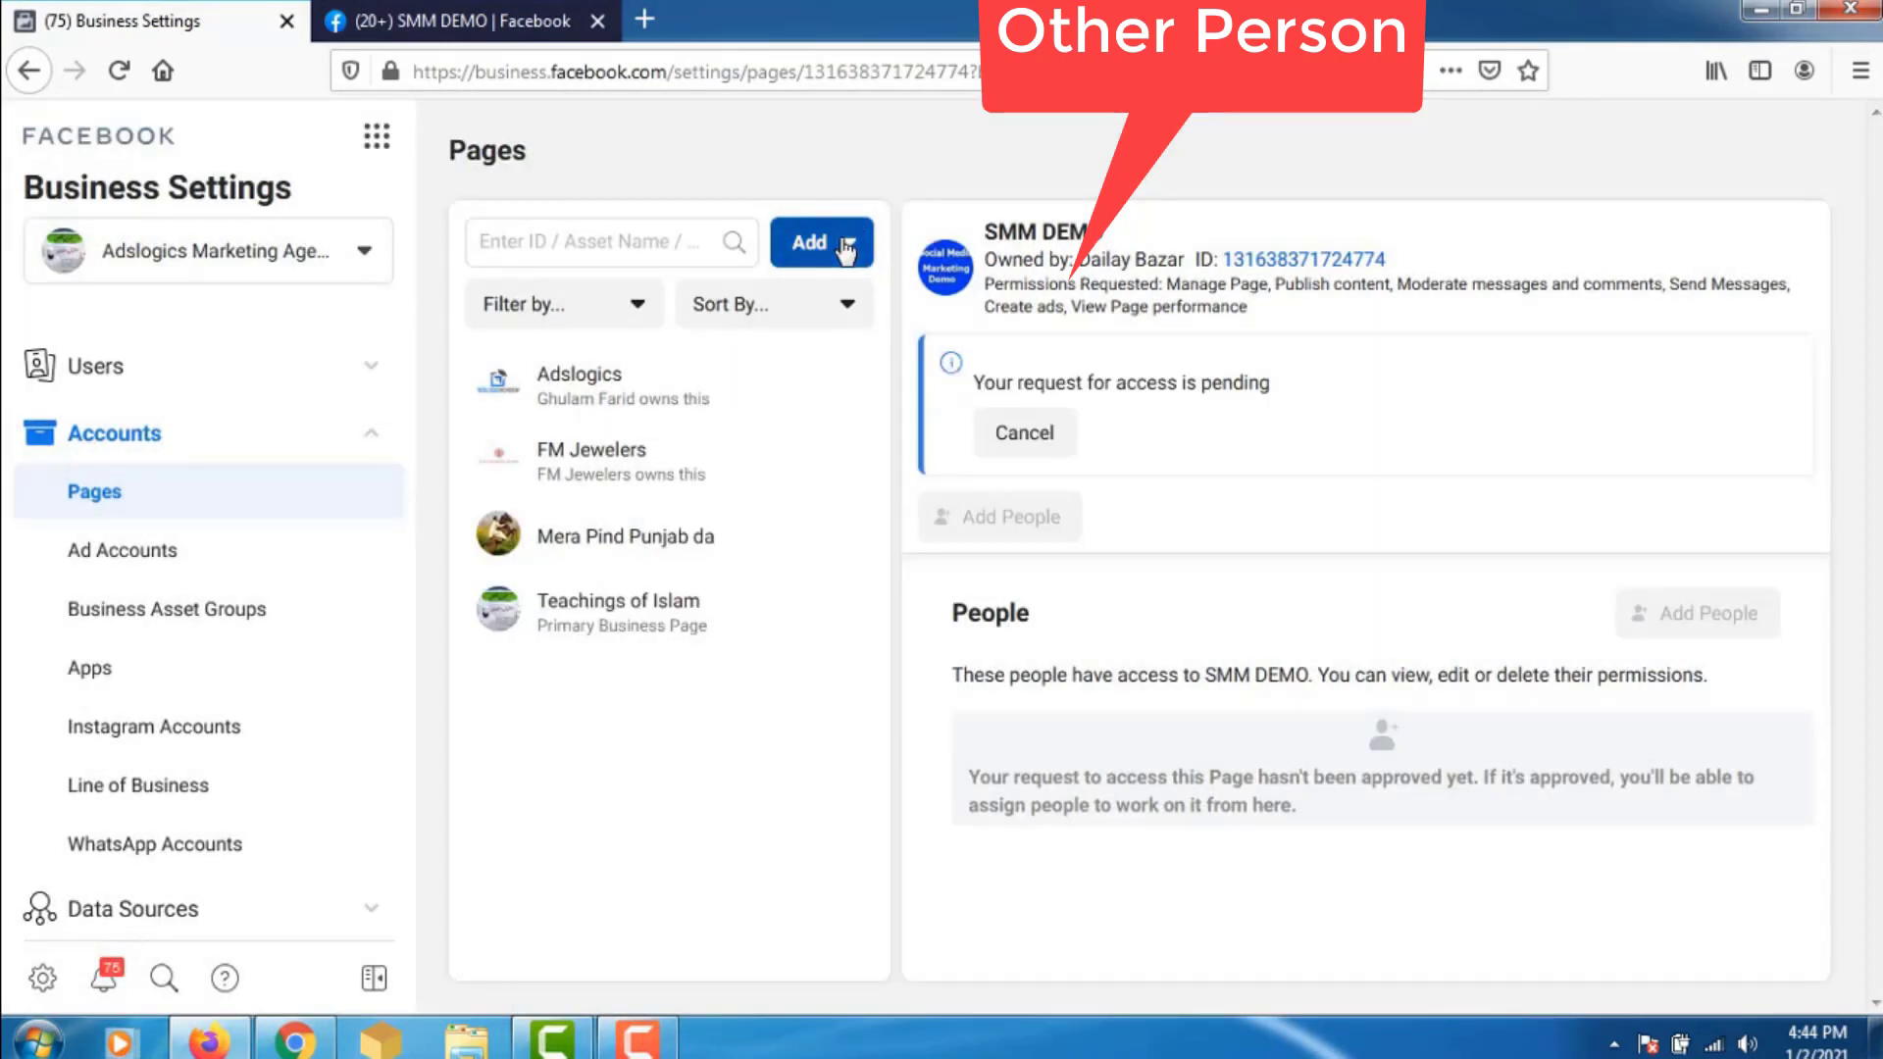
click(845, 251)
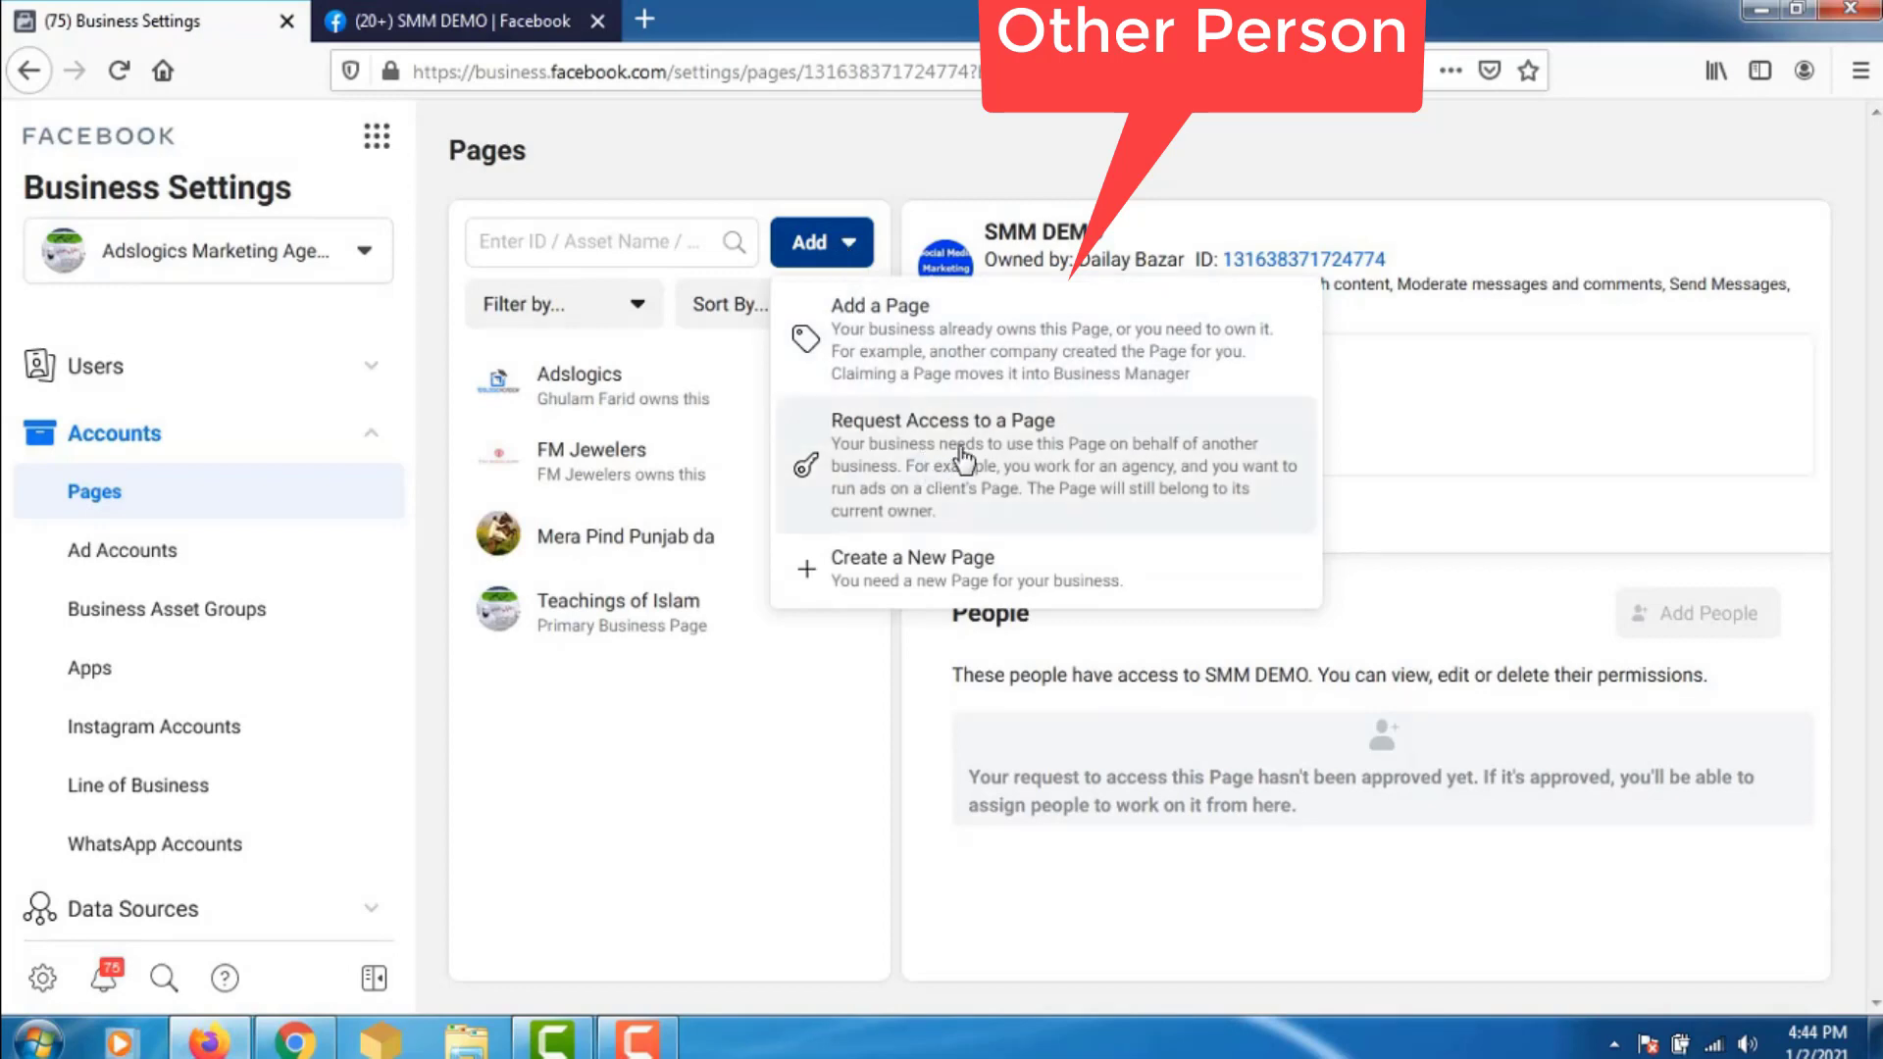
click(963, 457)
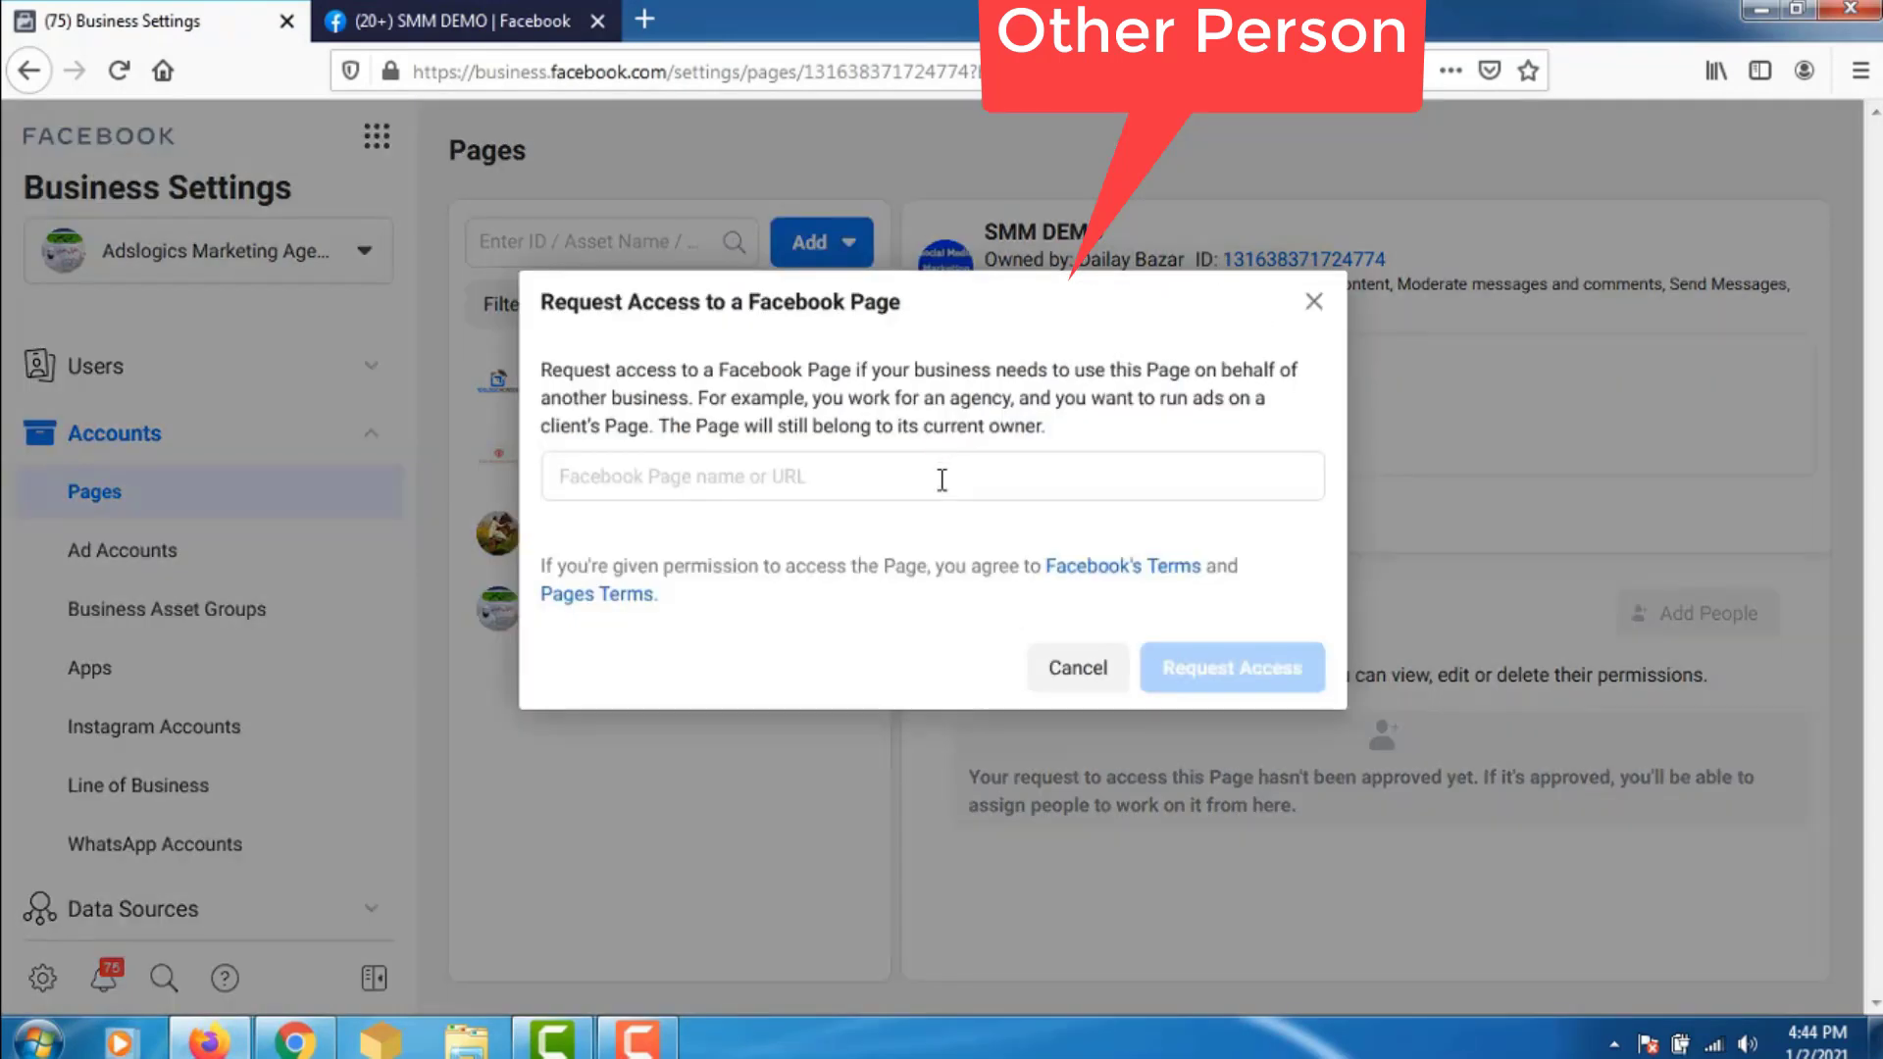
click(942, 480)
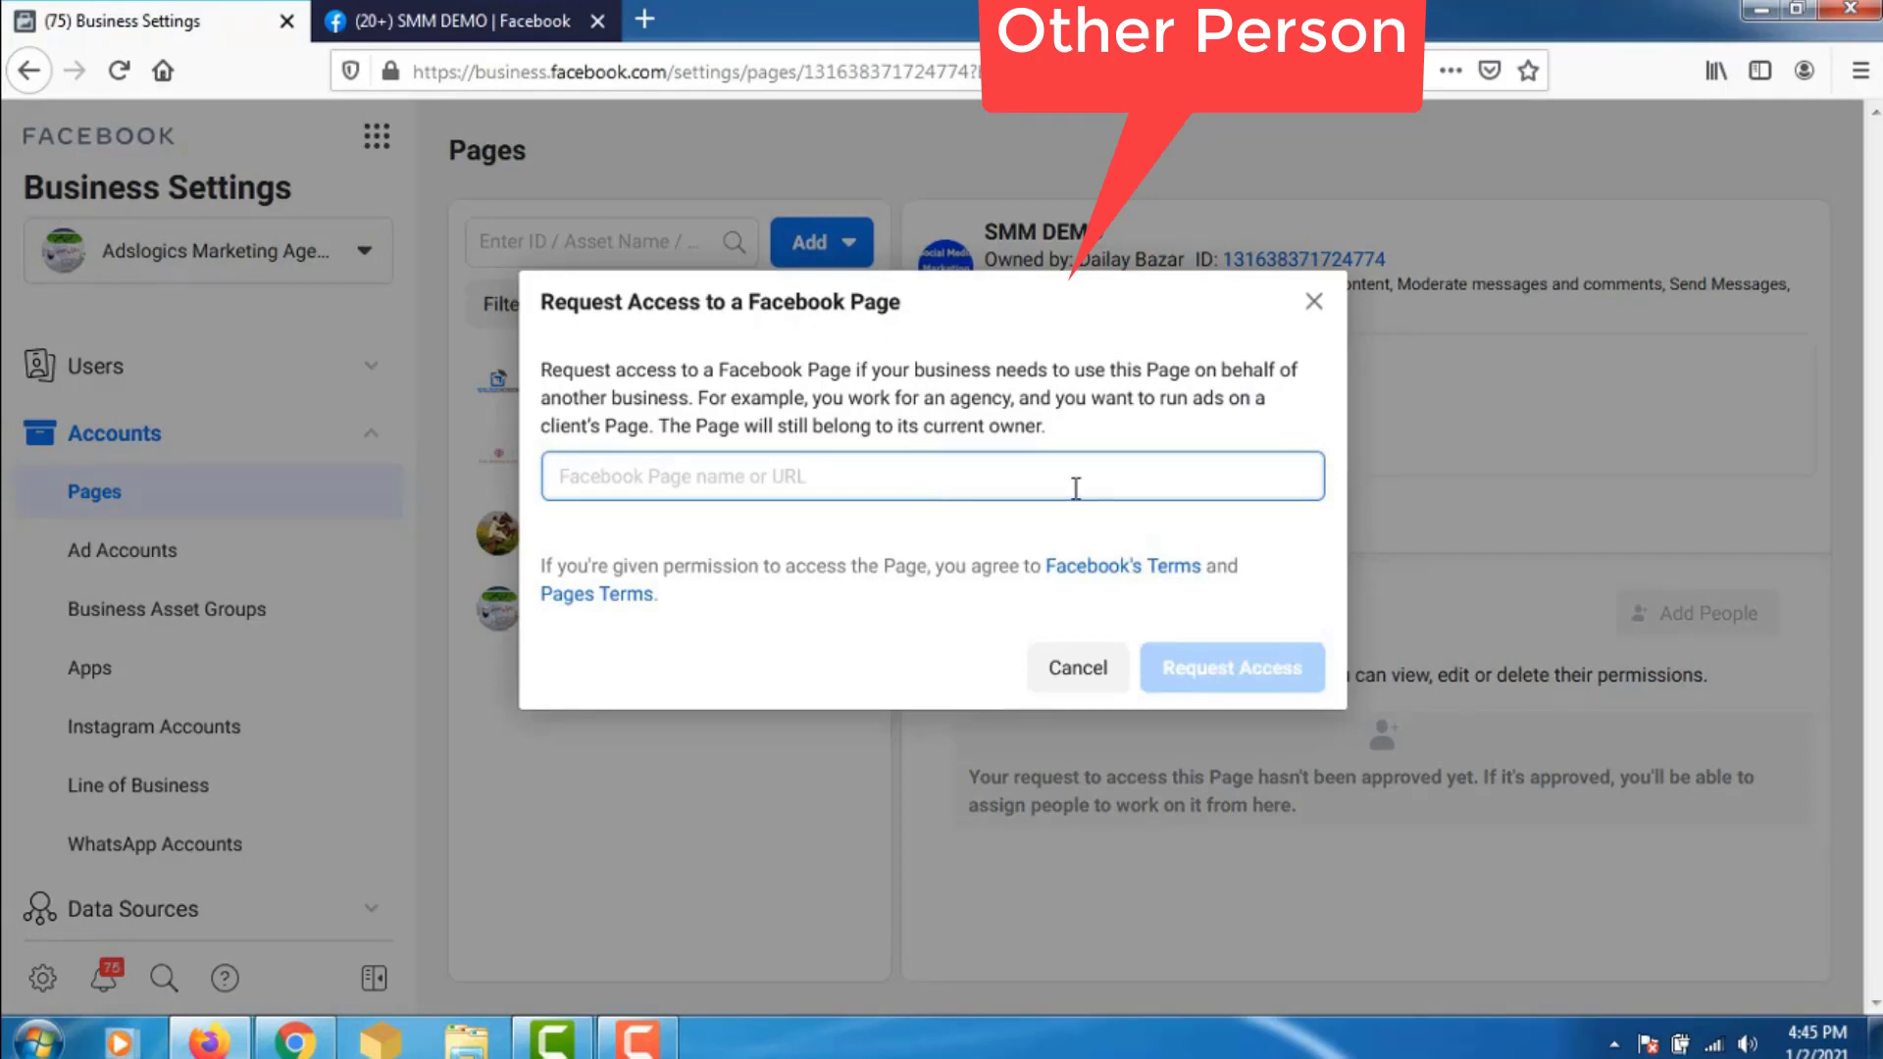
key(ctrl+v)
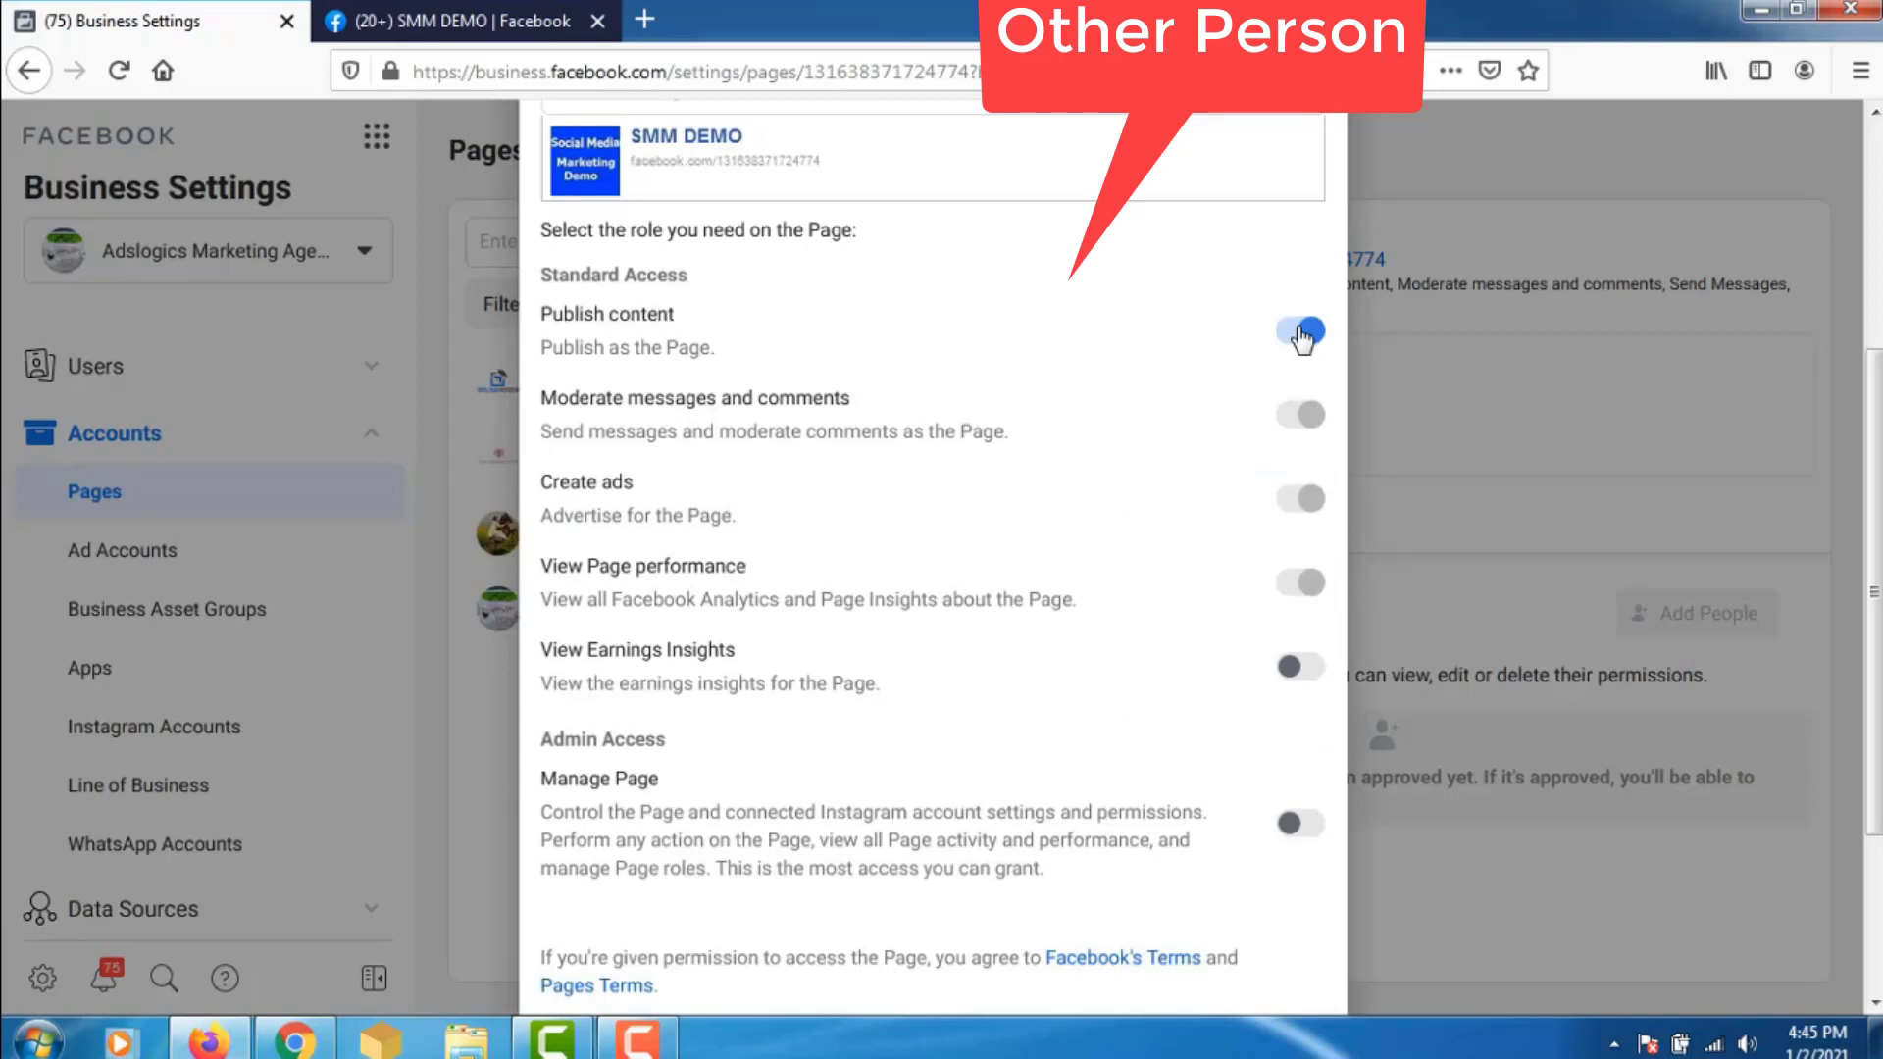
- Turn off Publish content, turn on Manage Page, and send the request
click(1303, 334)
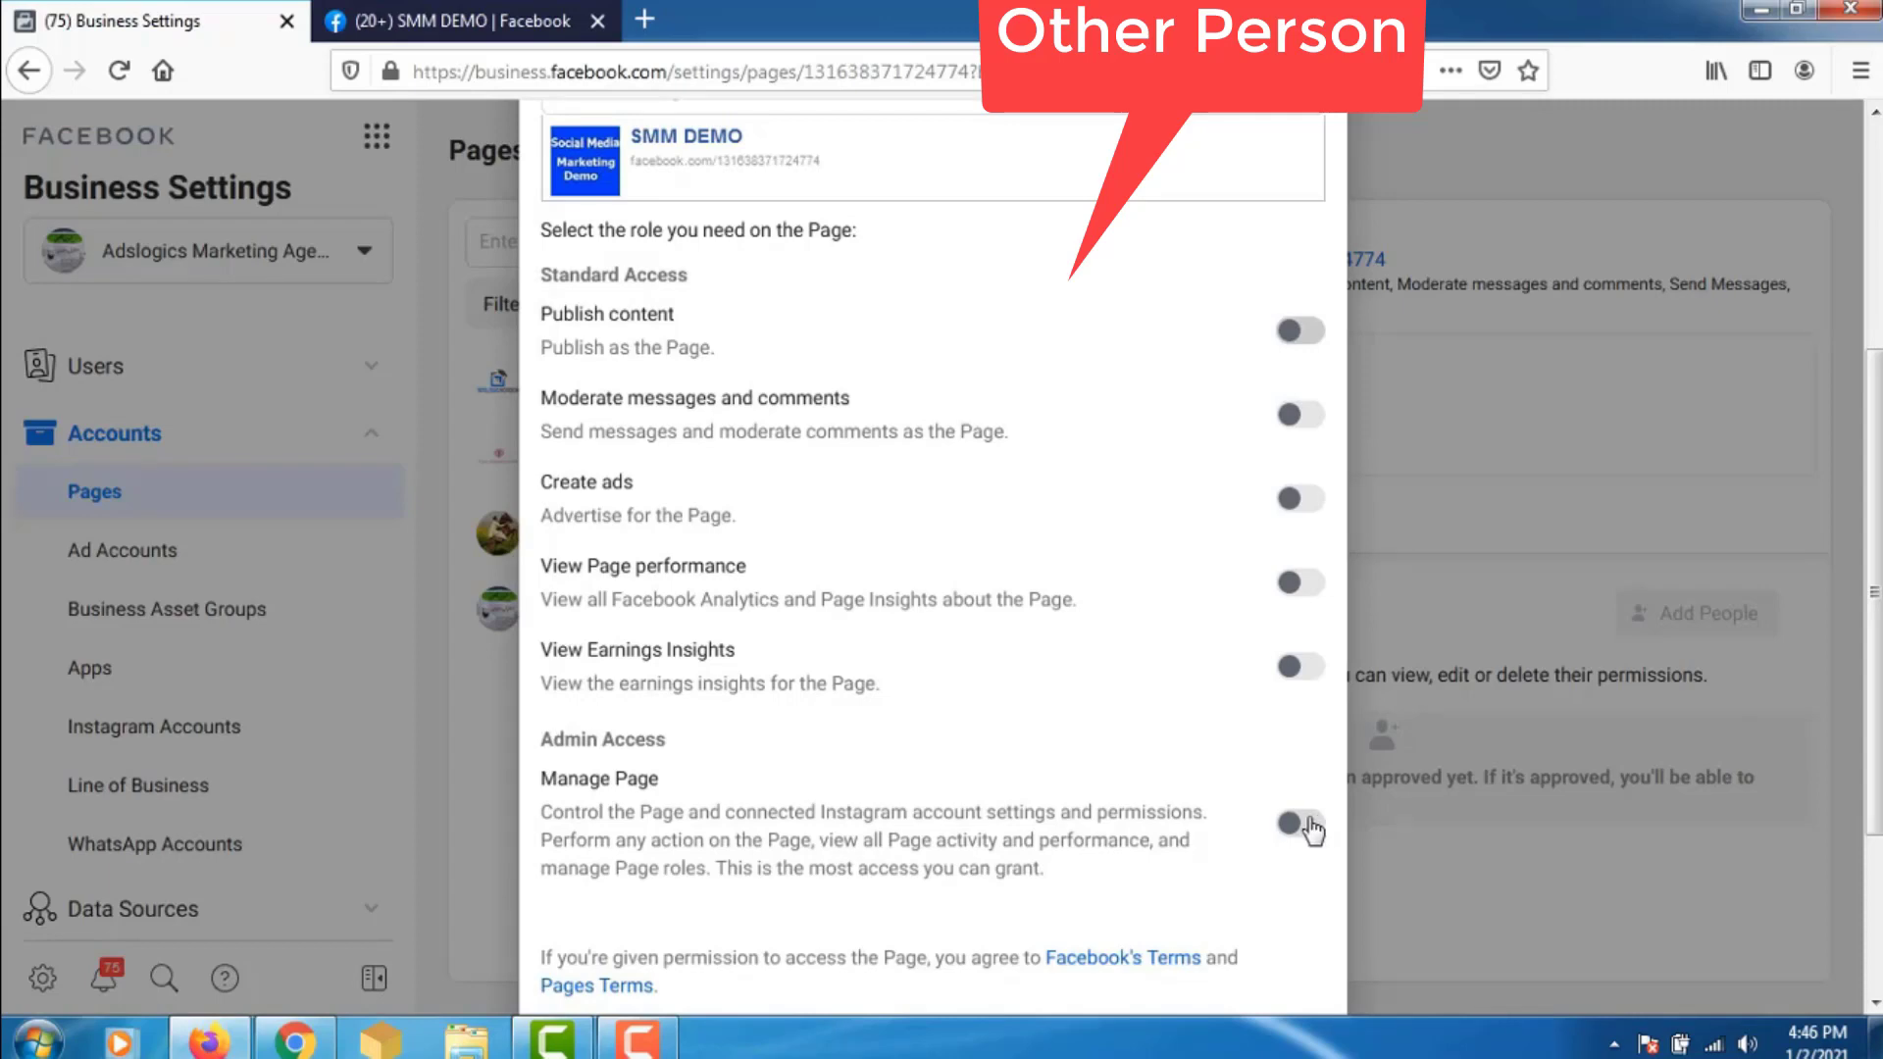
click(1312, 826)
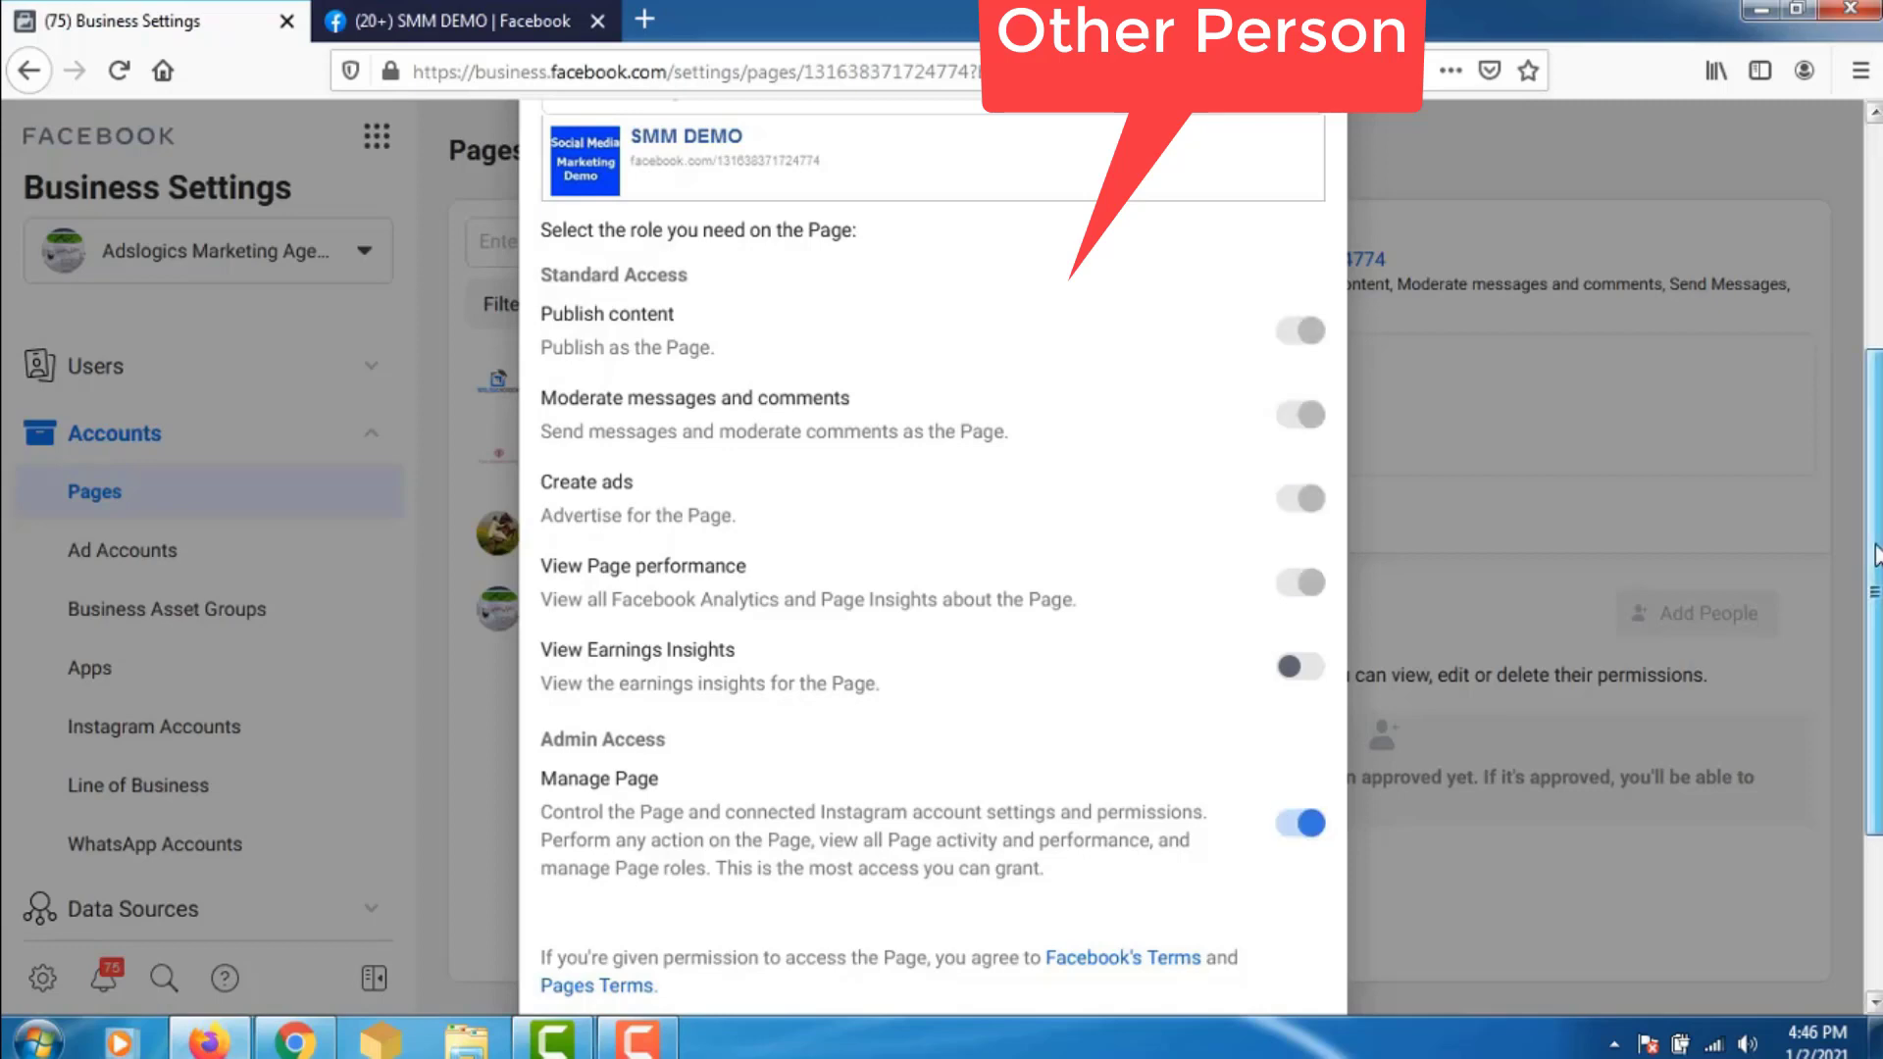
scroll(1876, 554, down, 5)
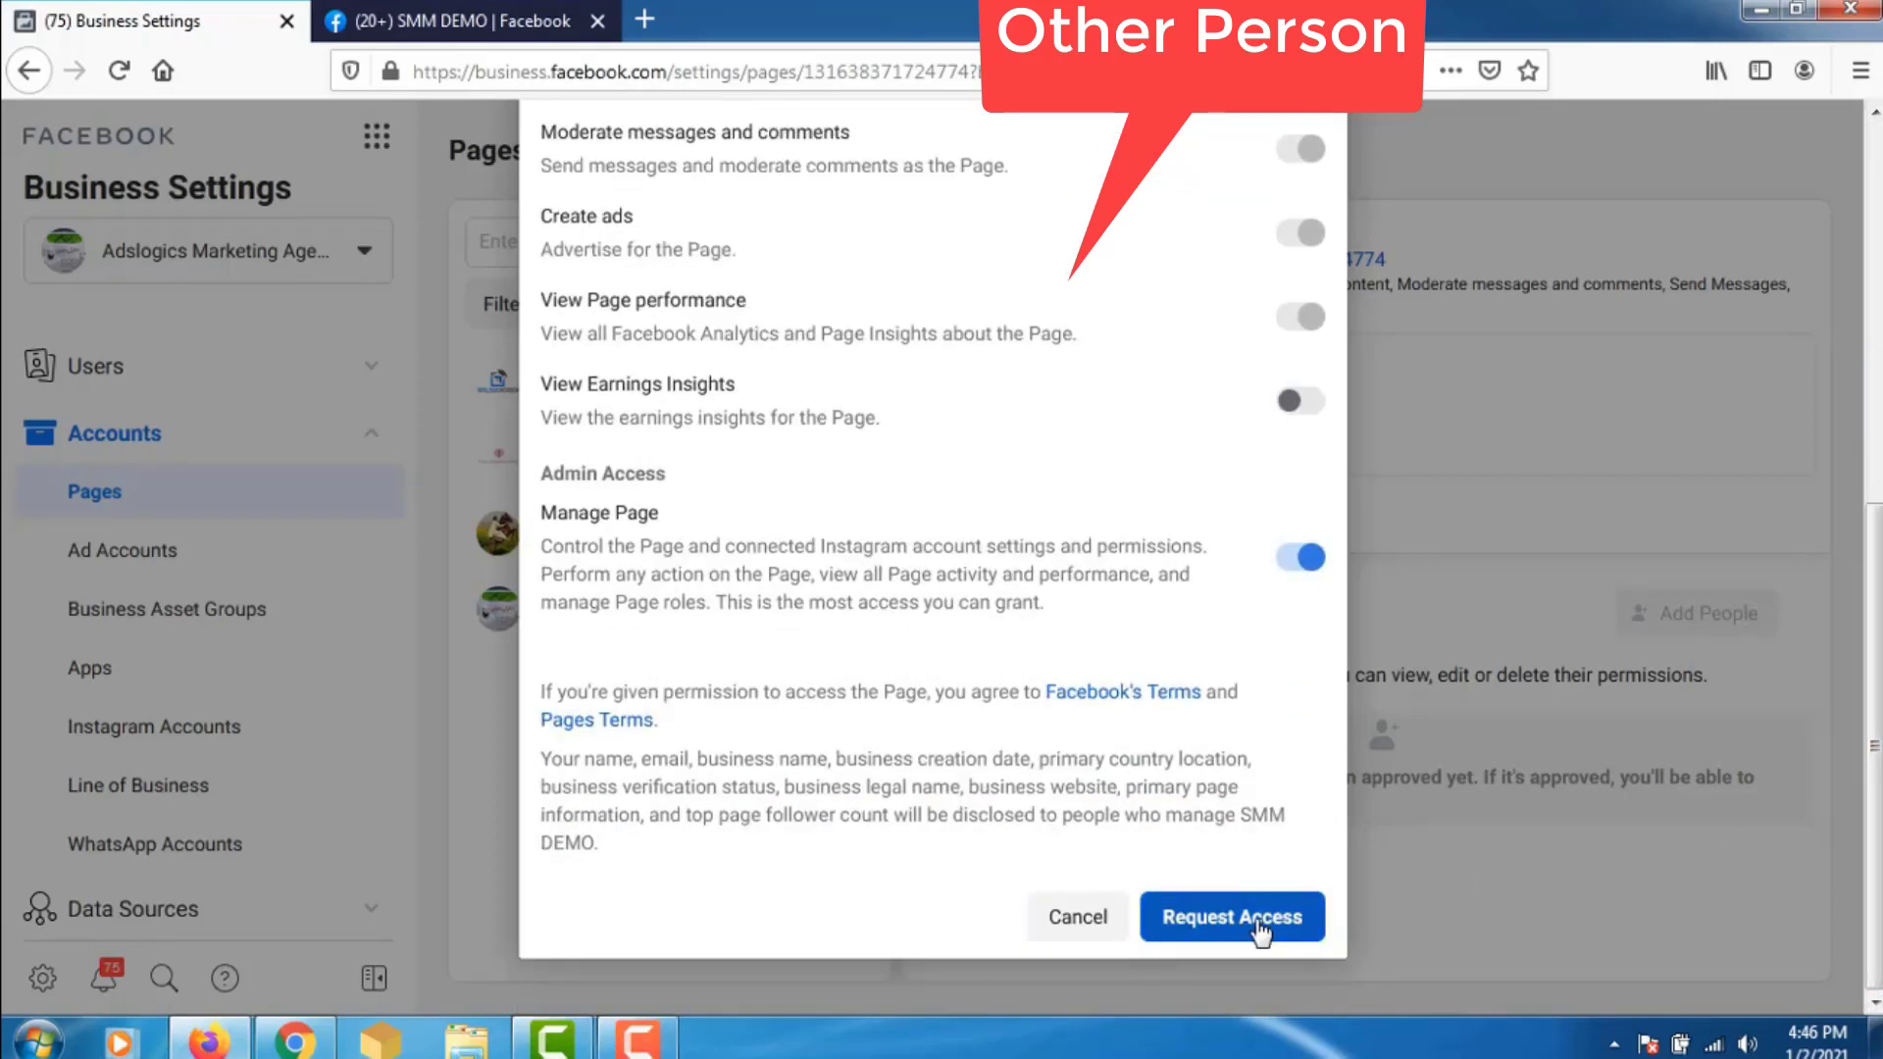
click(1278, 934)
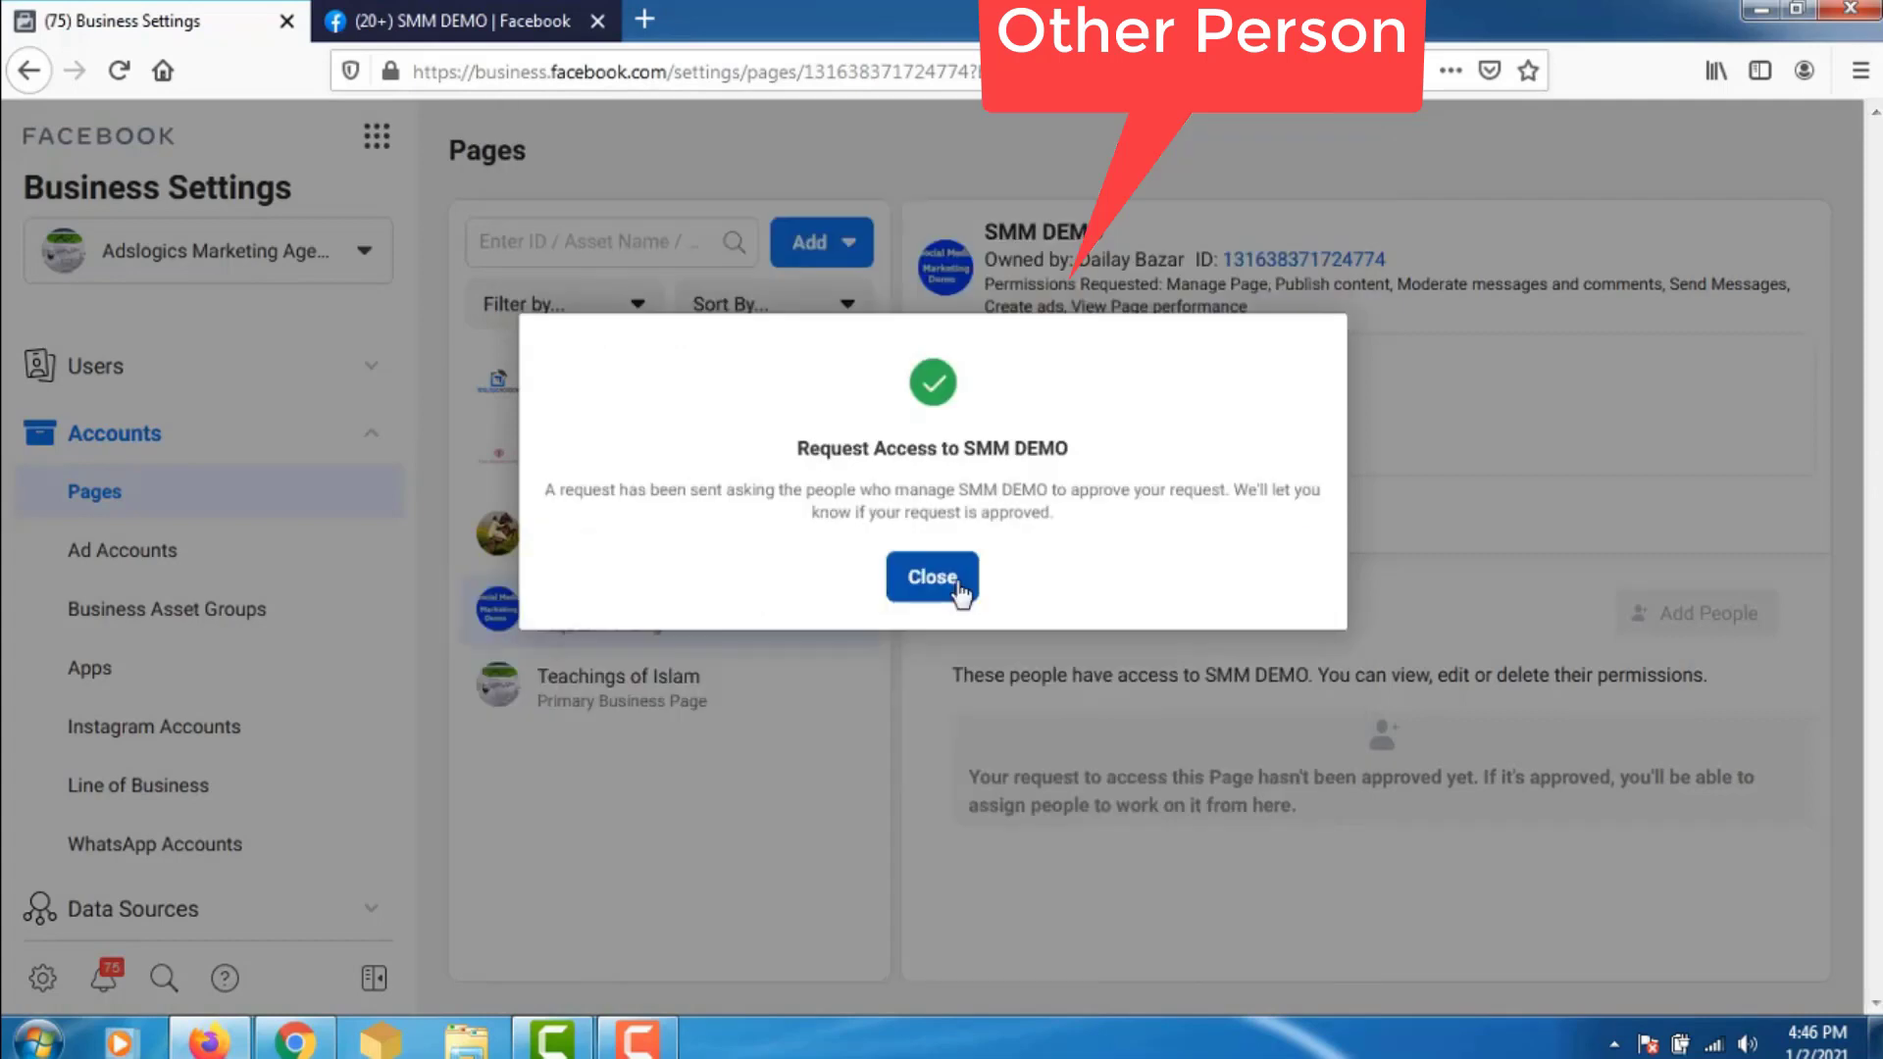
click(931, 579)
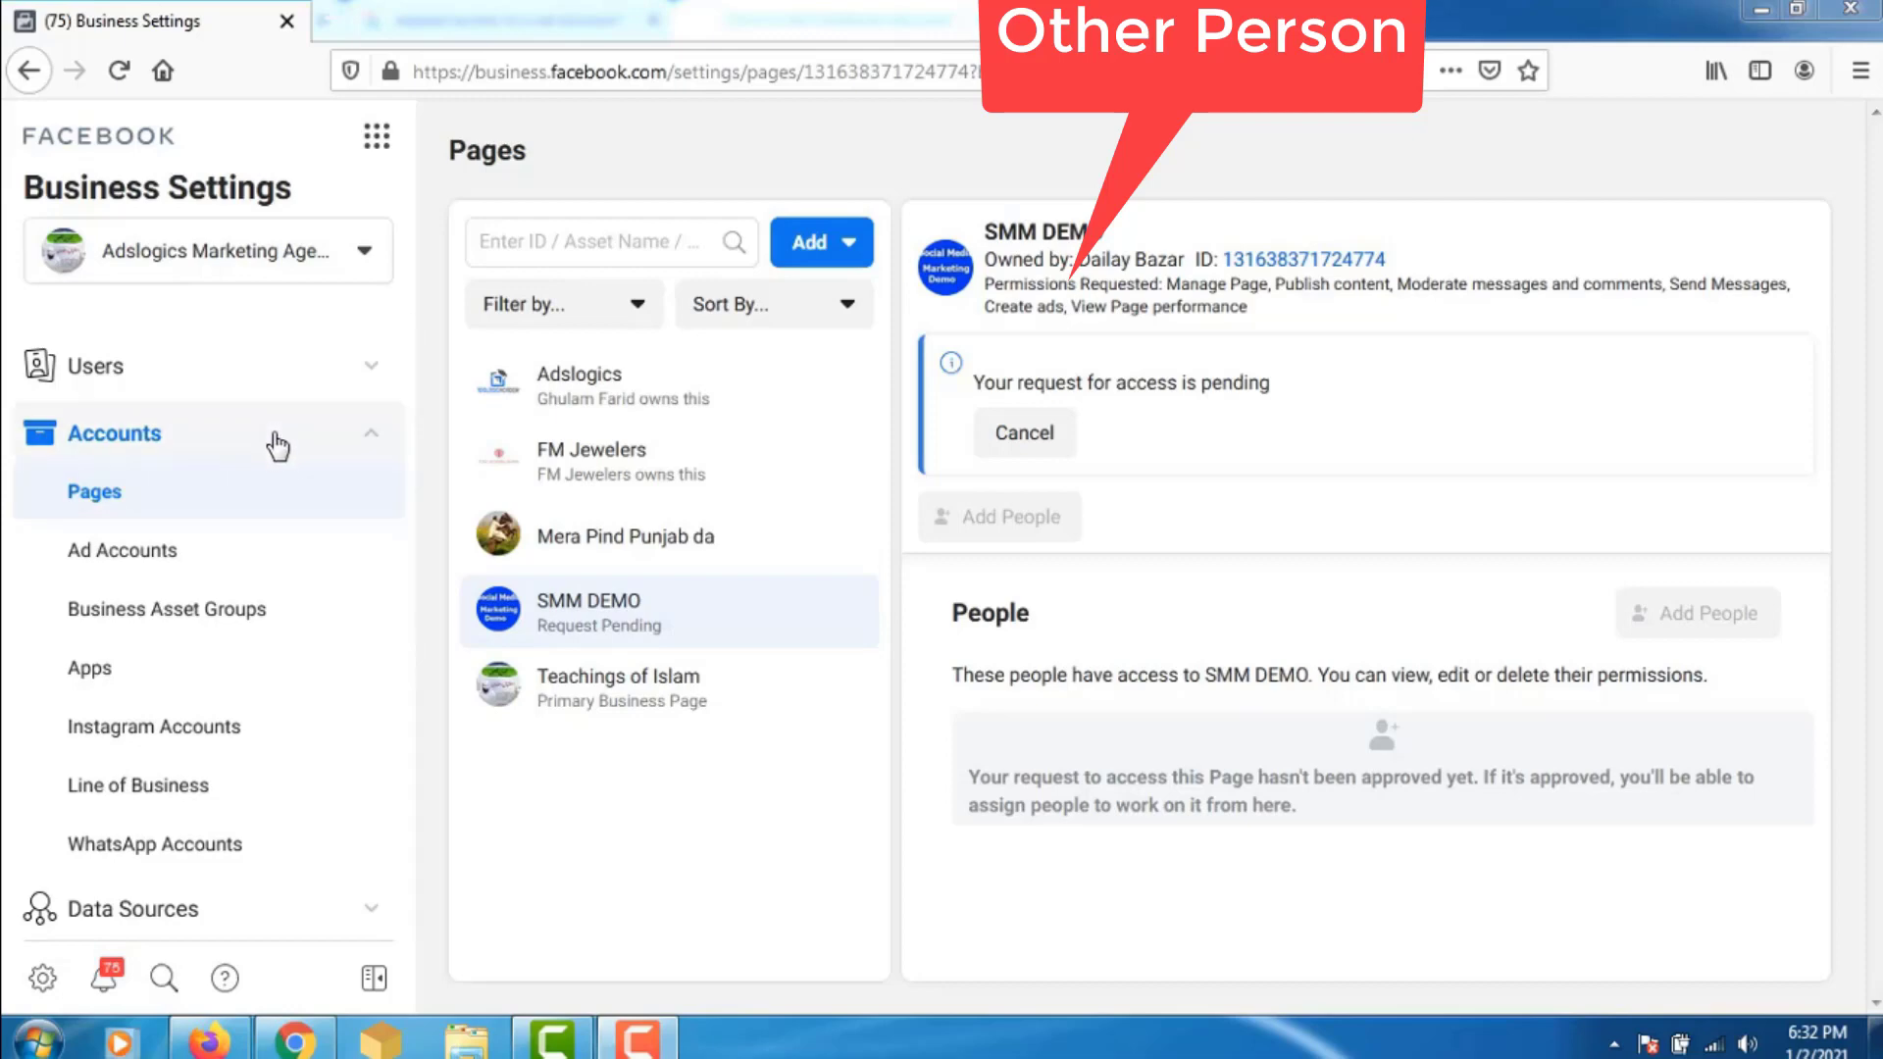
- Open Ad Accounts to see the Adslogics ad account and its one person with access
click(247, 566)
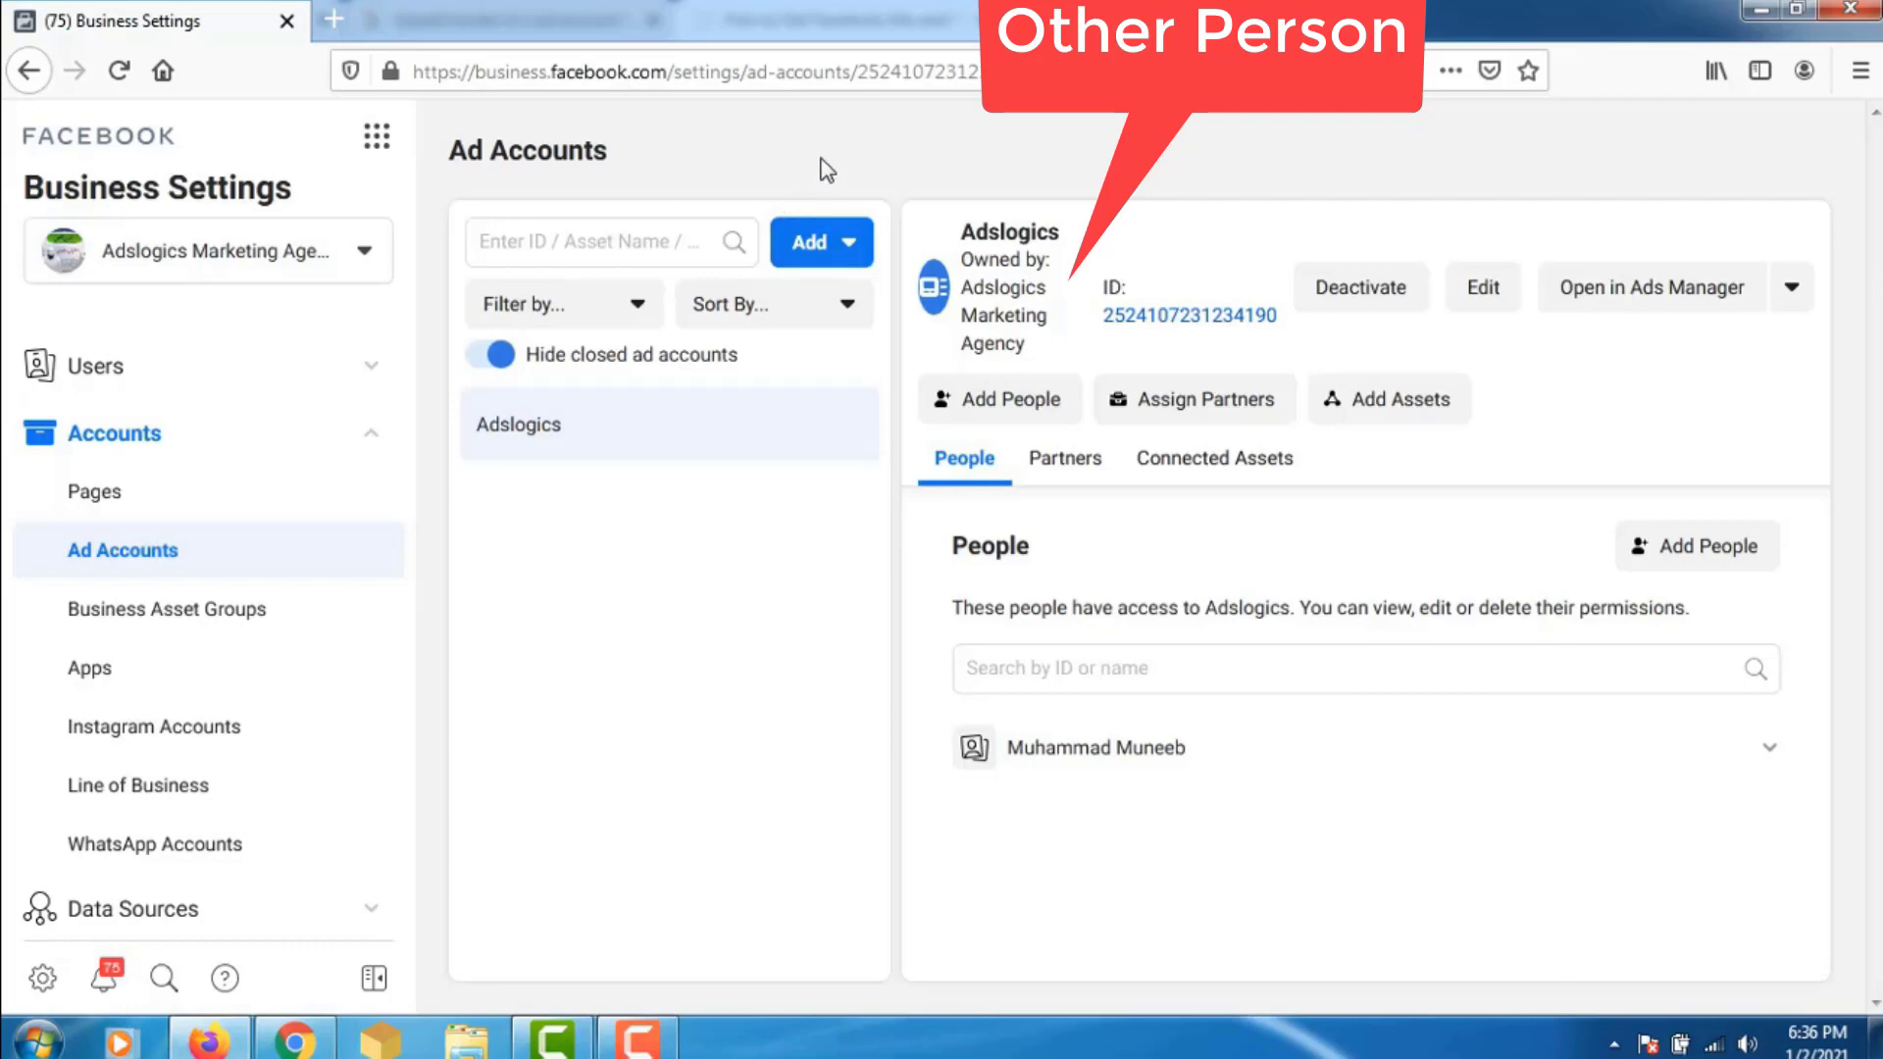
- Choose Request Access to an Ad Account from the agency's Add menu for ad accounts
click(828, 245)
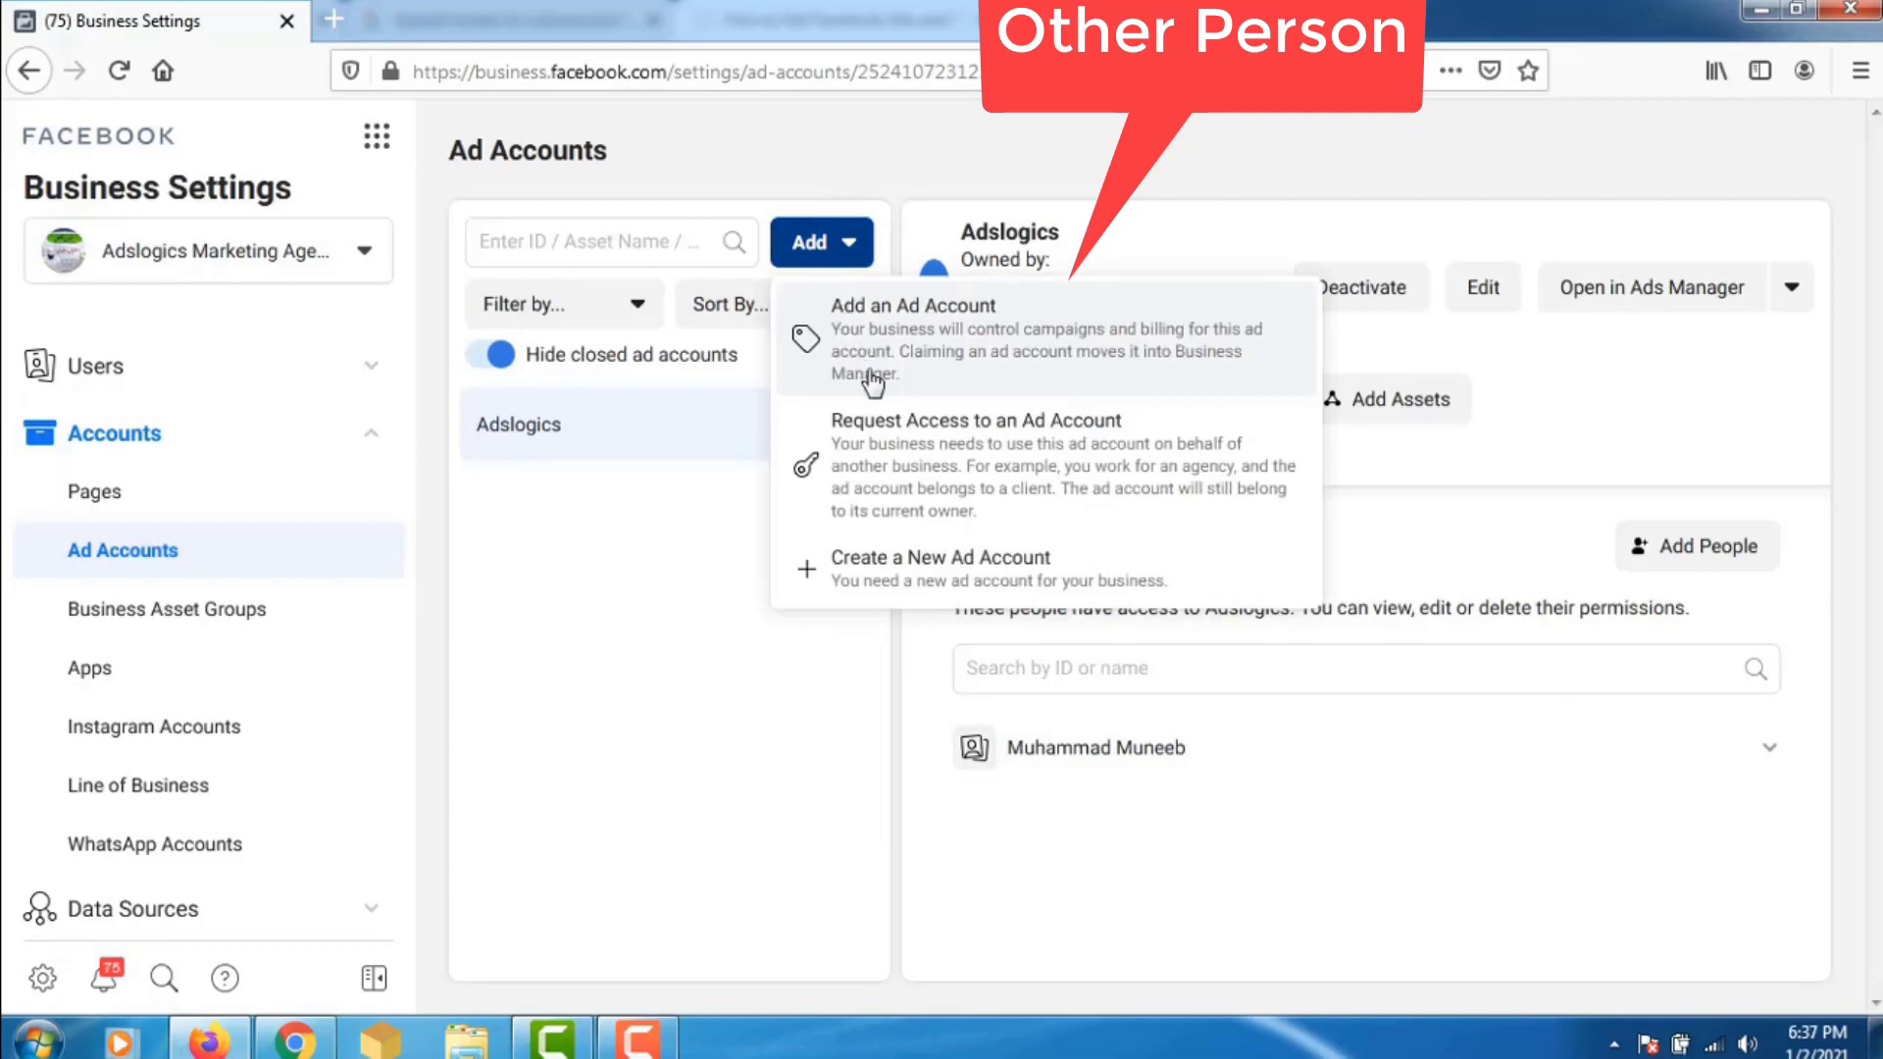
click(916, 460)
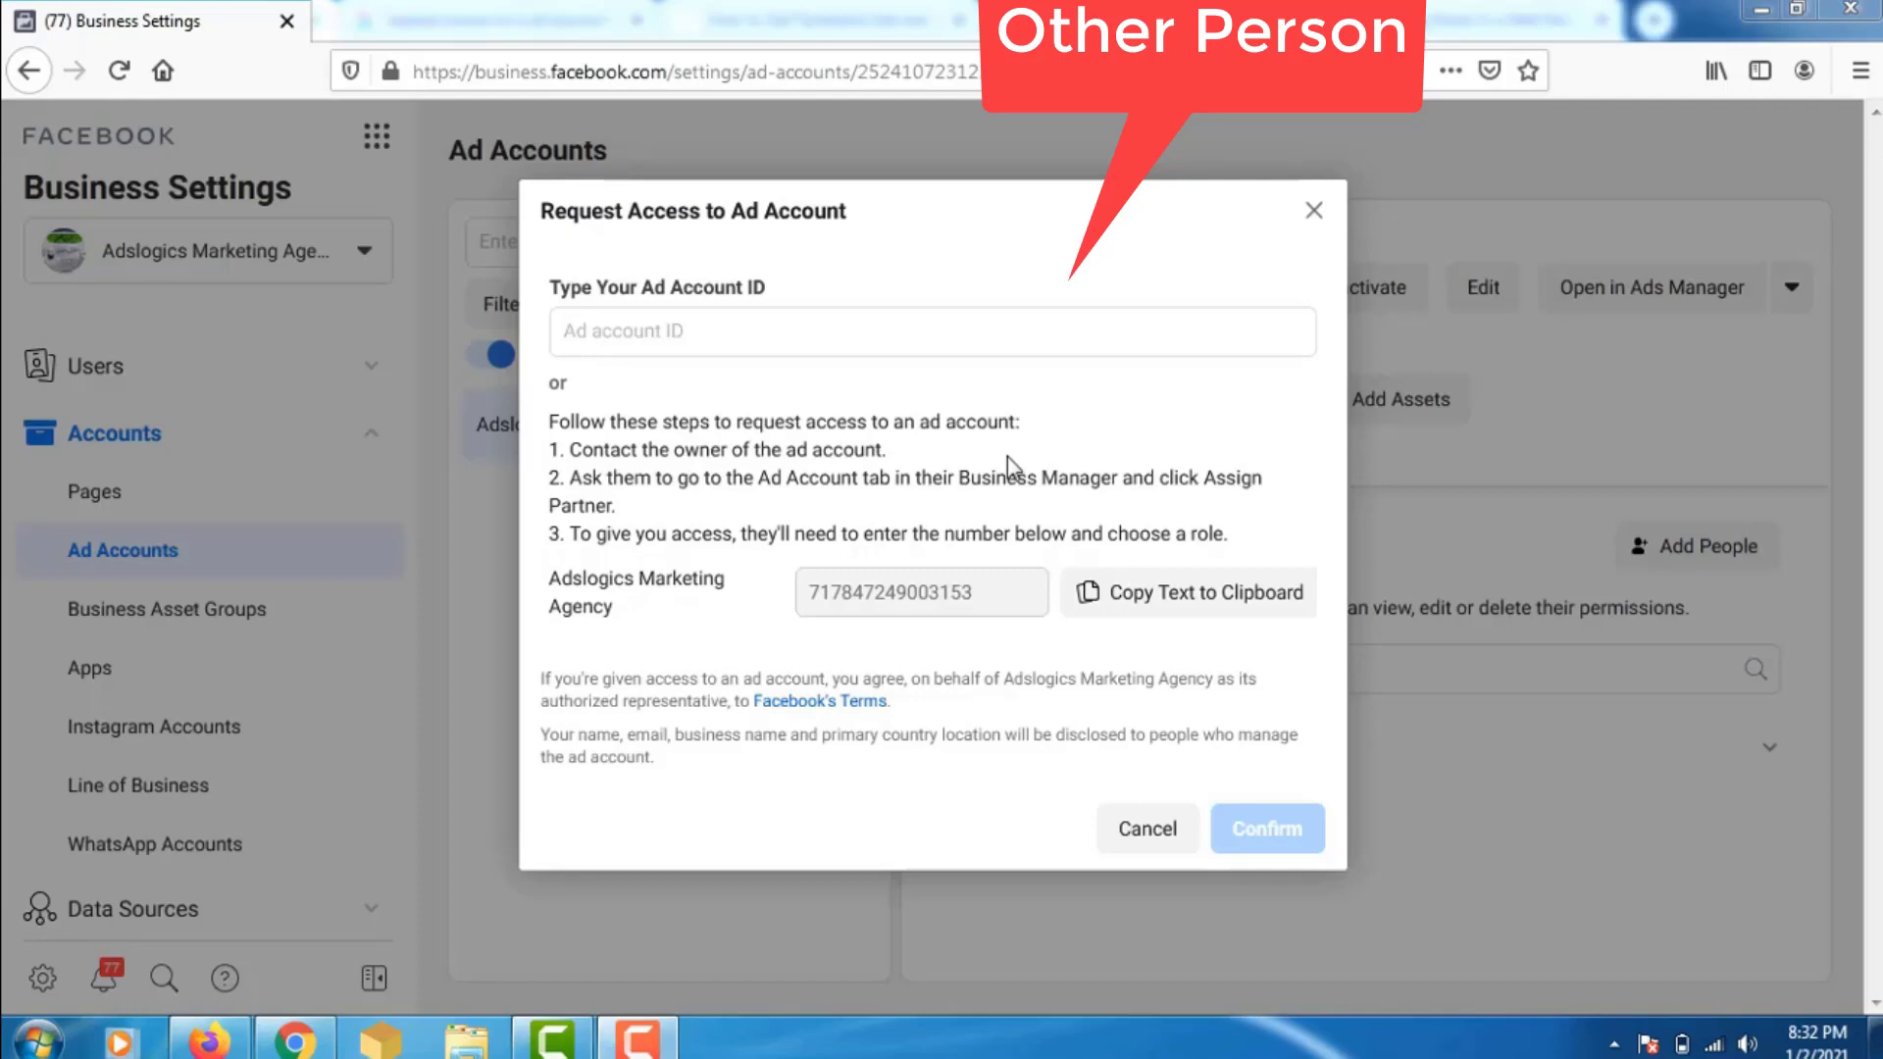
- Focus the empty ad account ID field, then bring the owner's Dailay Bazar Business Settings forward
click(931, 328)
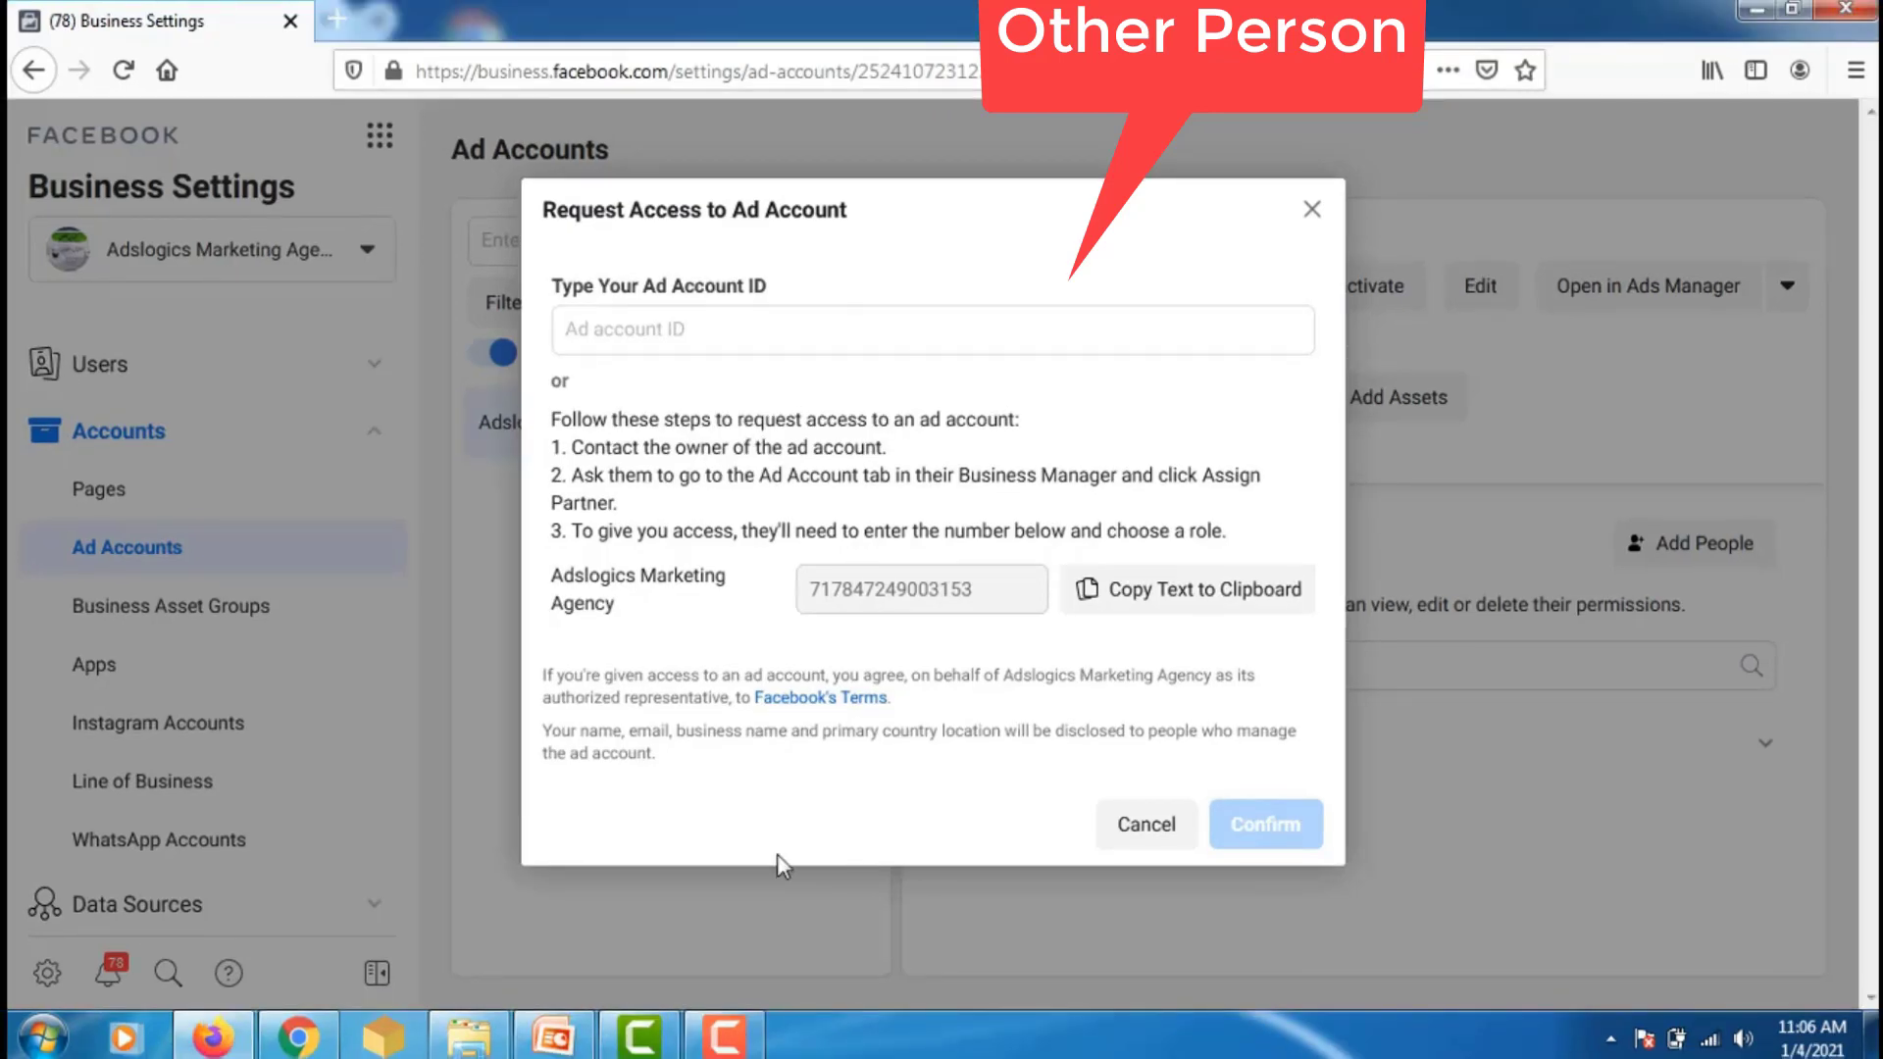
click(298, 1037)
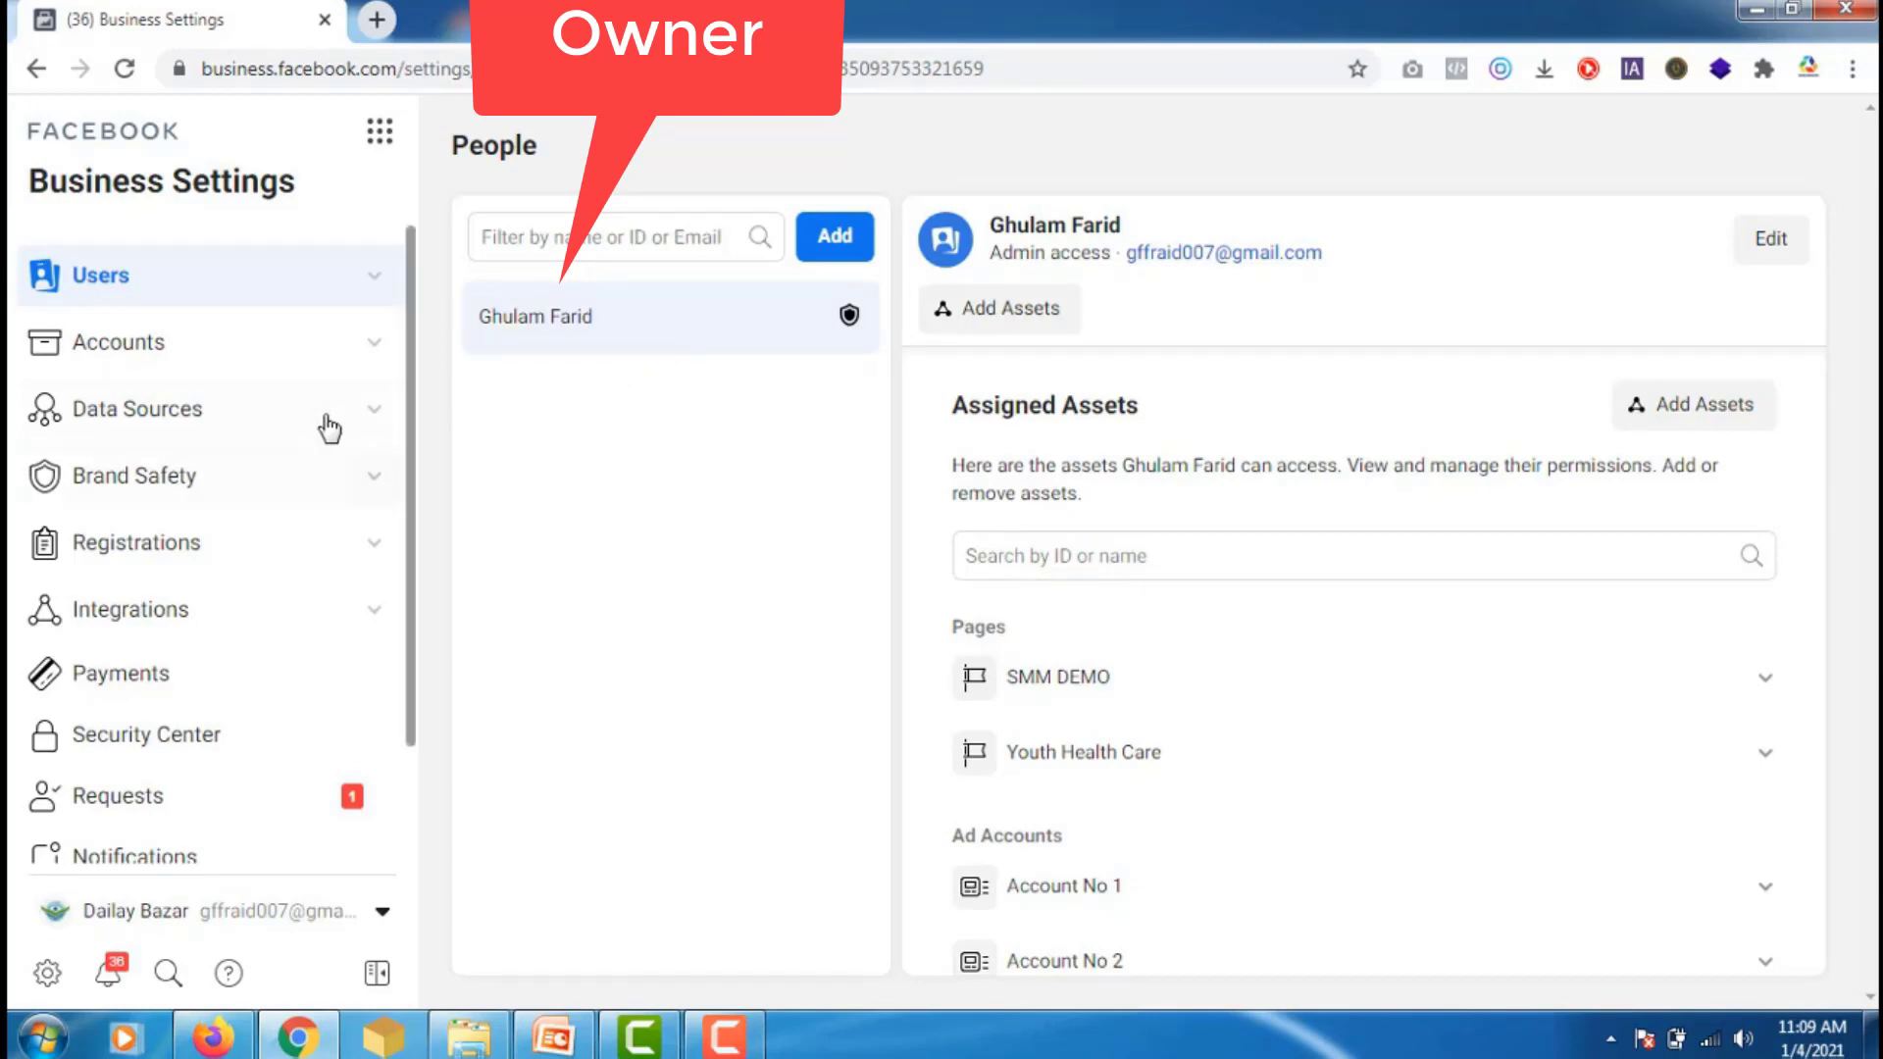
- Copy Account No 2's ID from Accounts > Ad Accounts and return to the agency's request form
click(375, 345)
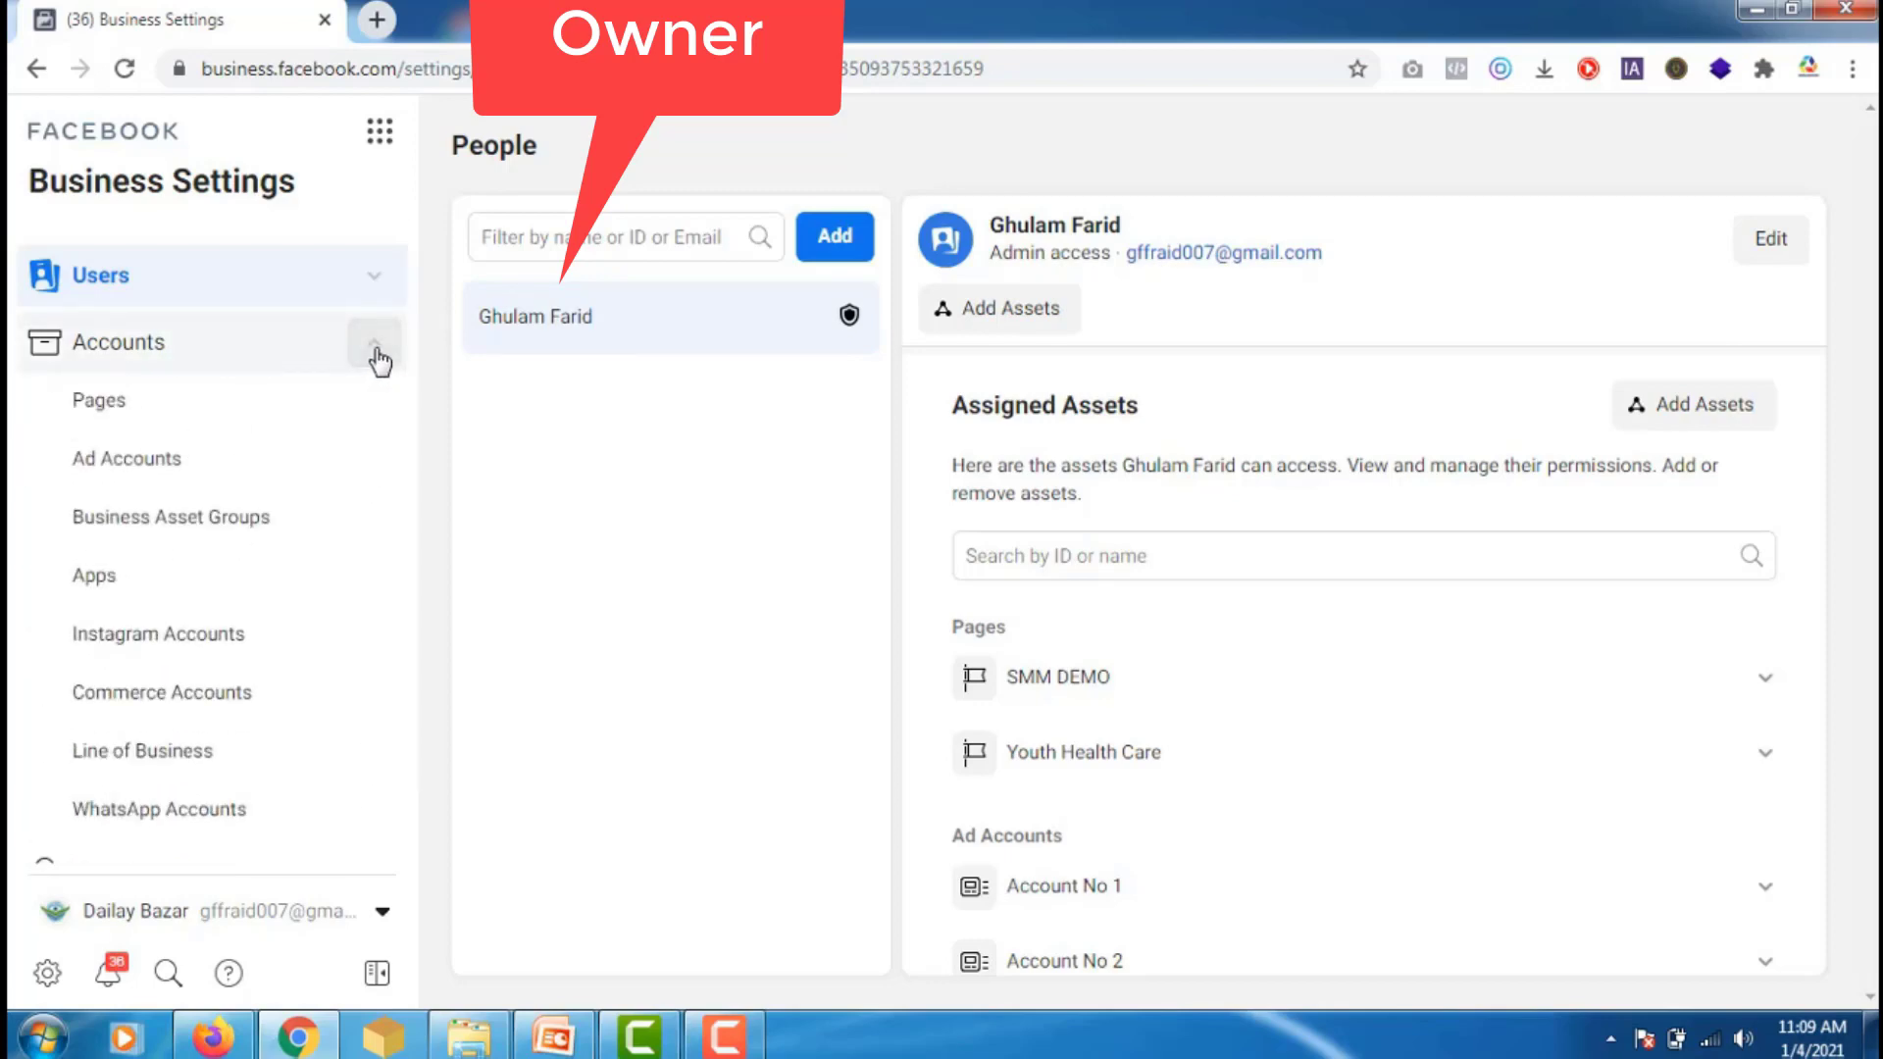
click(183, 466)
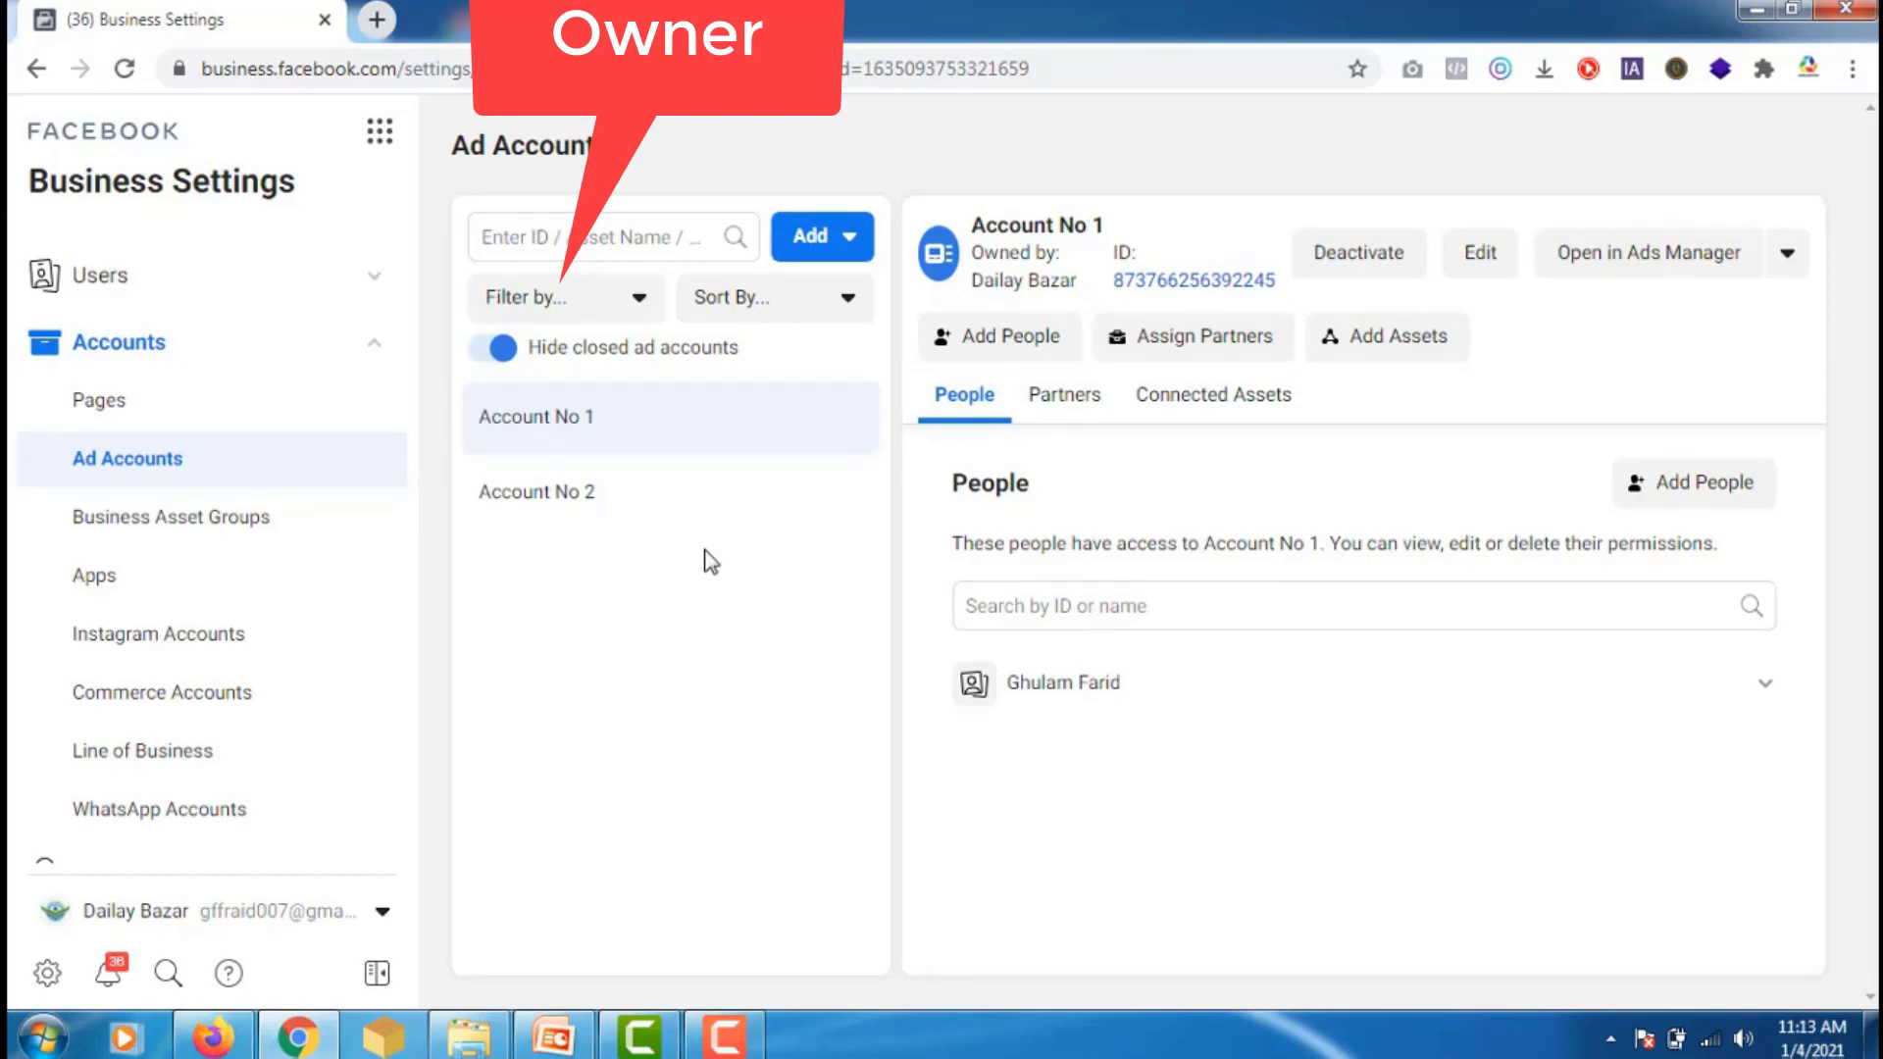
click(670, 503)
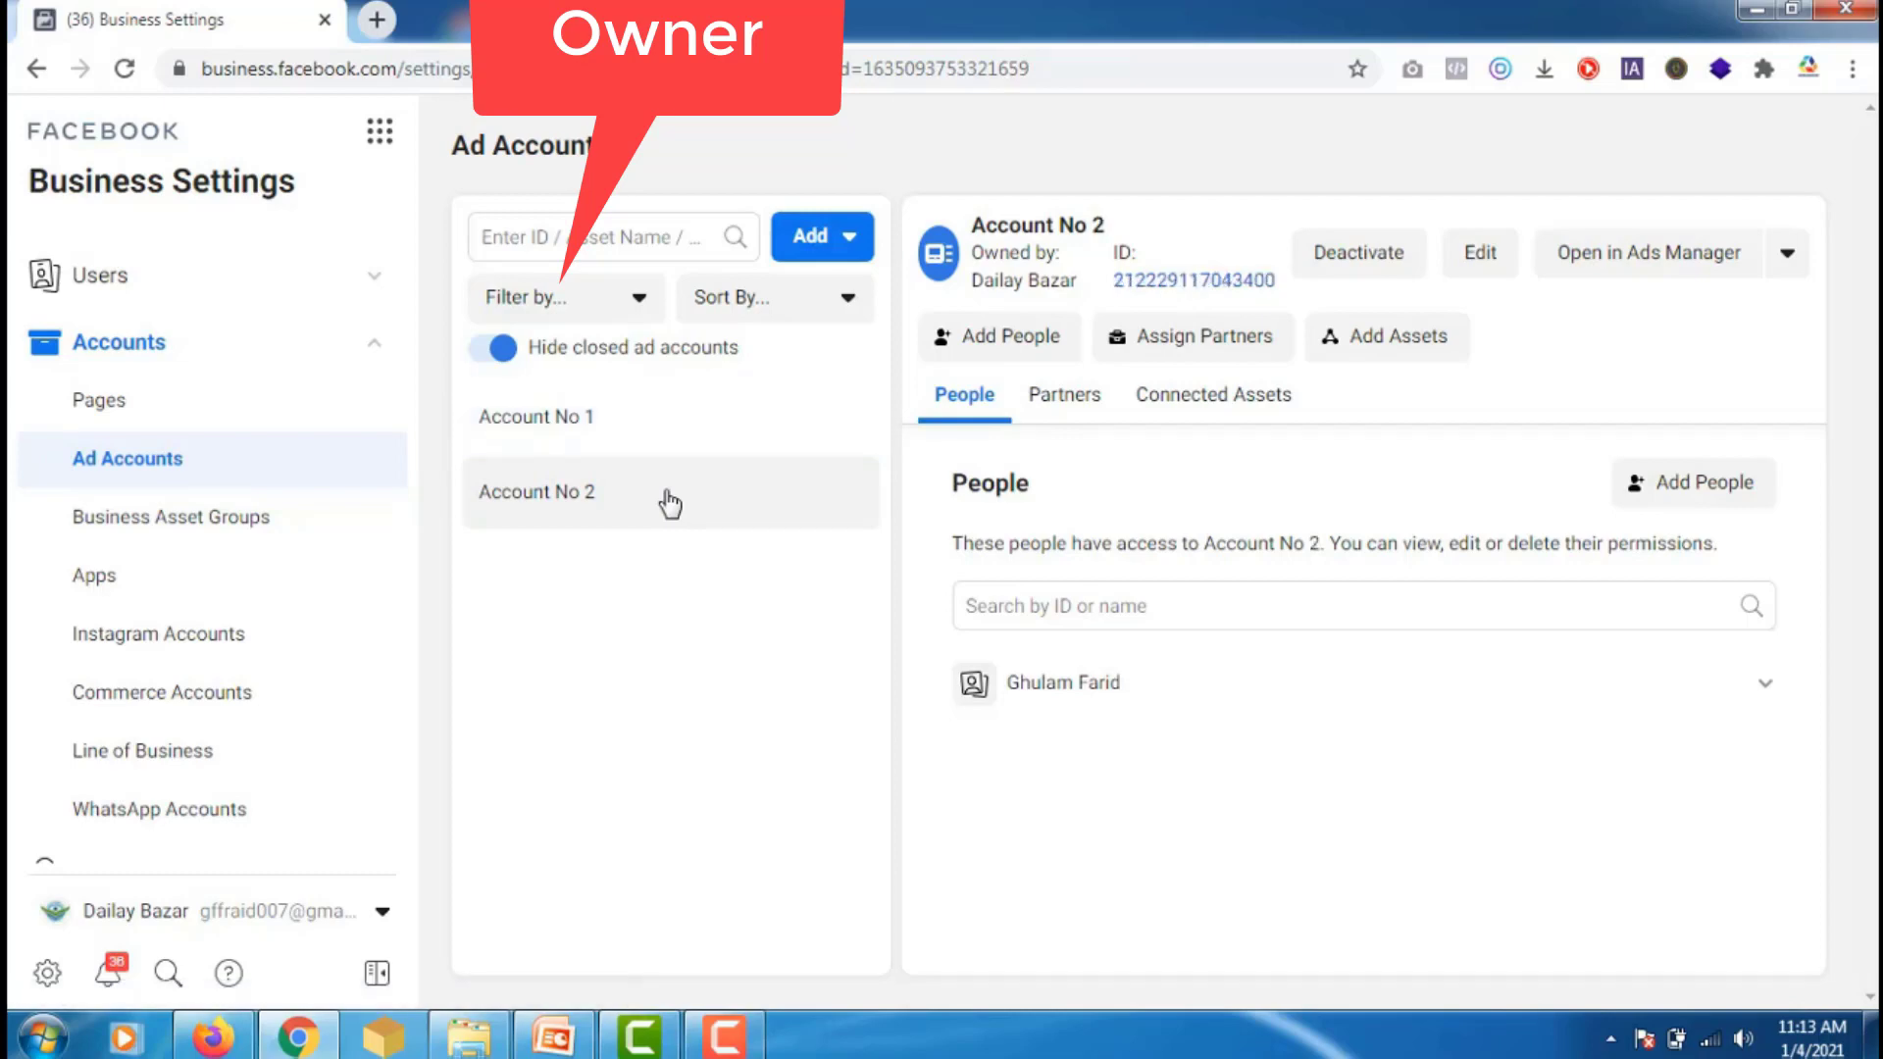
double_click(1169, 281)
key(ctrl+c)
right_click(1170, 284)
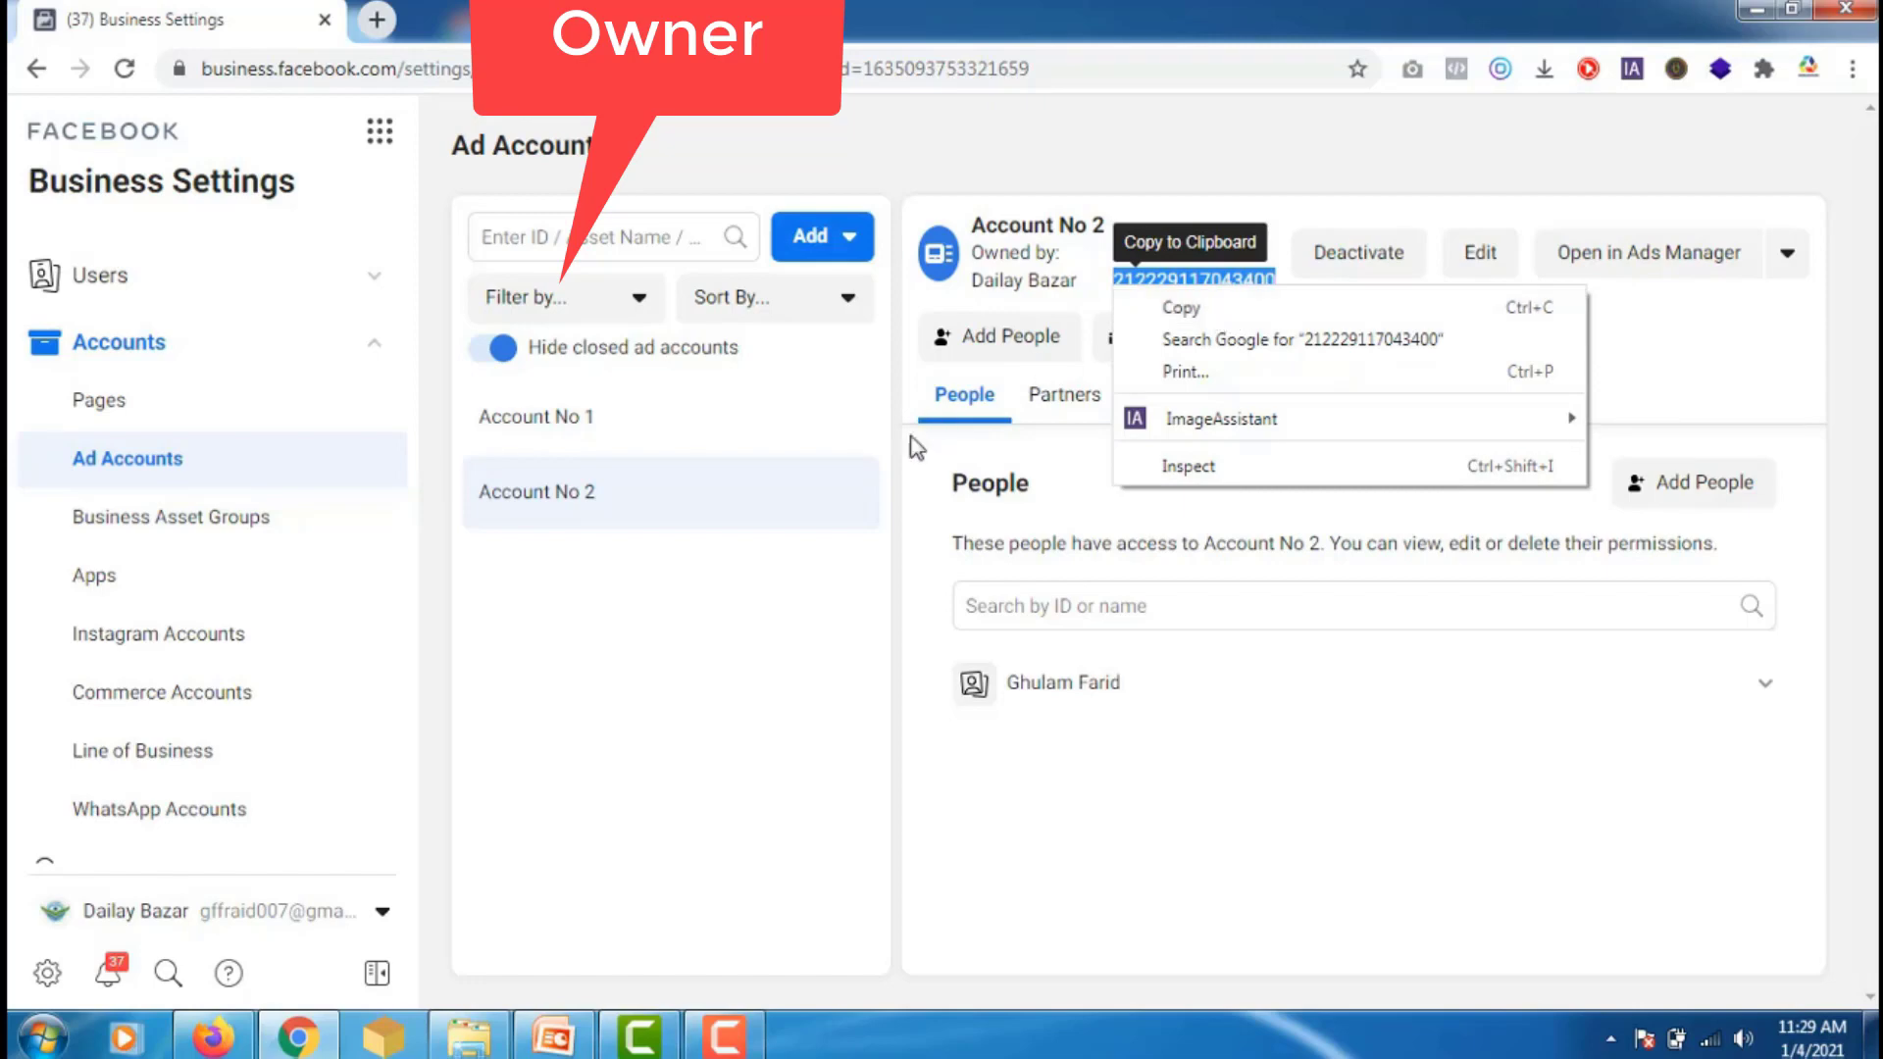
click(215, 1037)
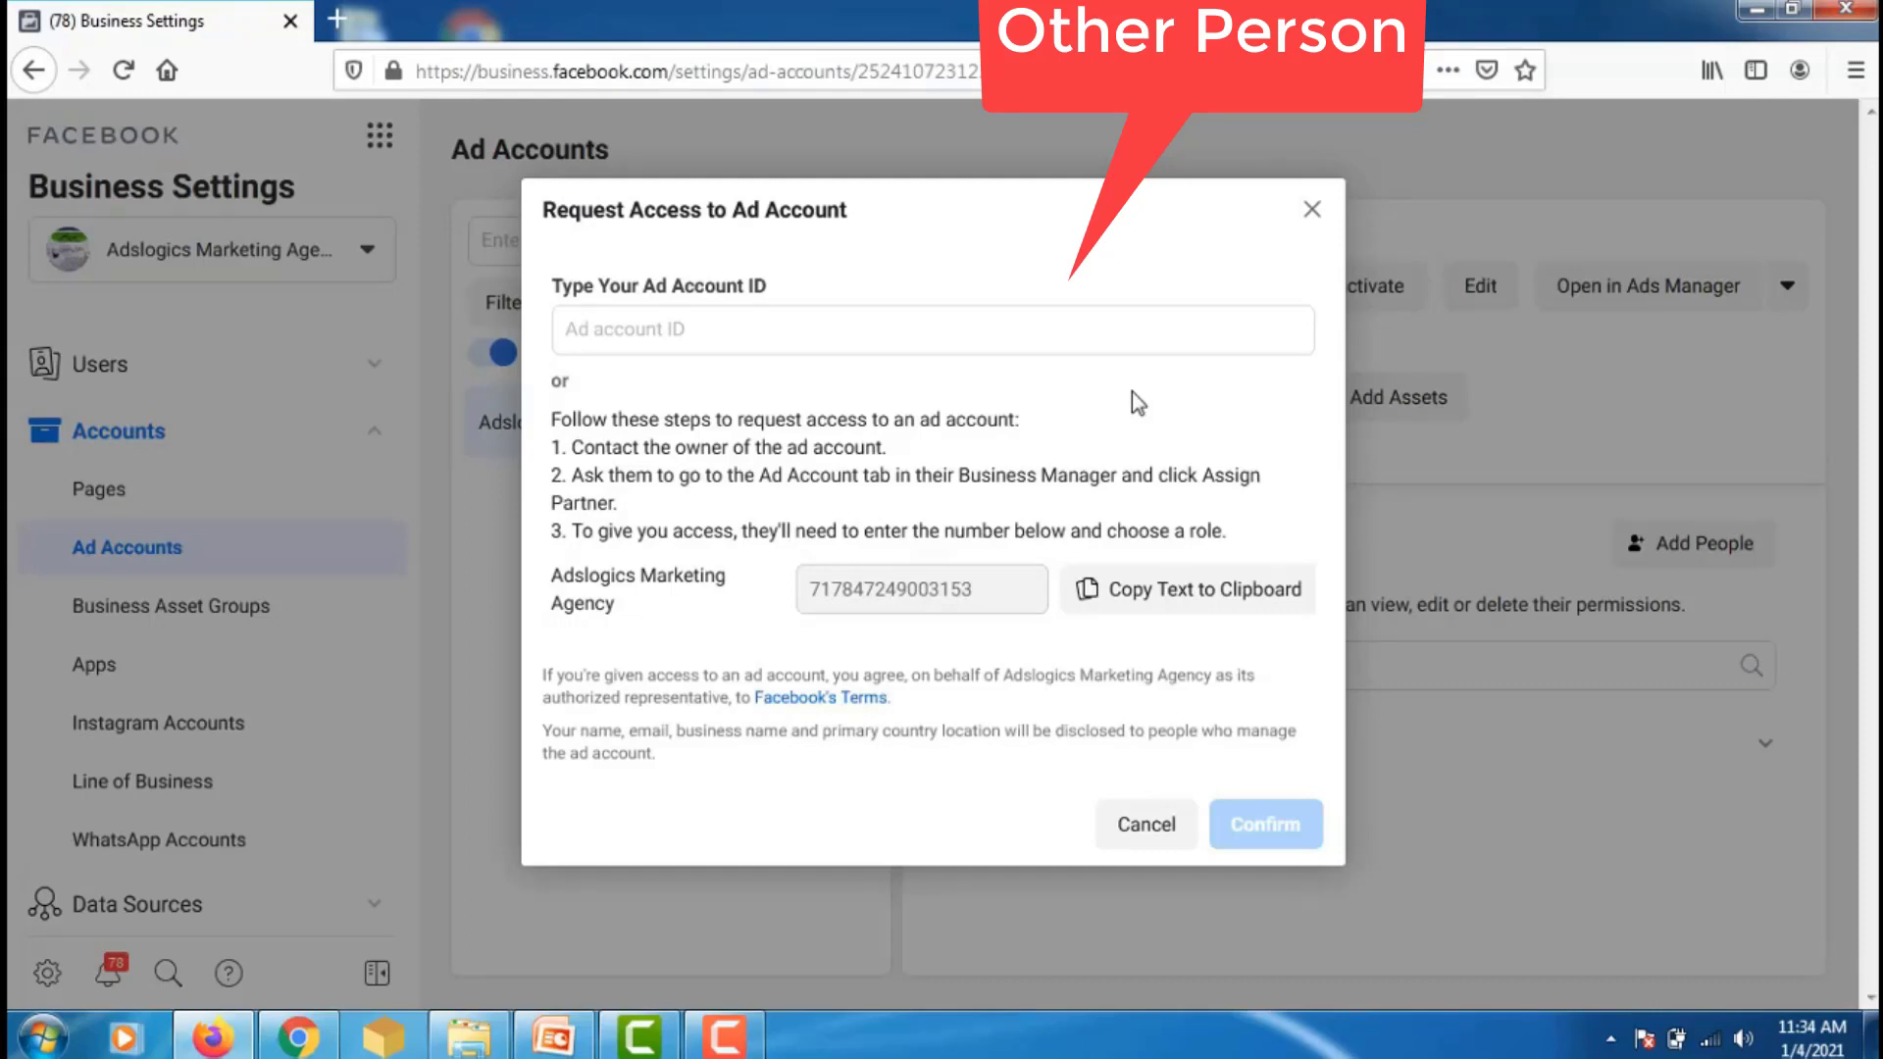
- Paste Account No 2's ID, enable Manage Ad Account, confirm the request and close the confirmation
click(1128, 330)
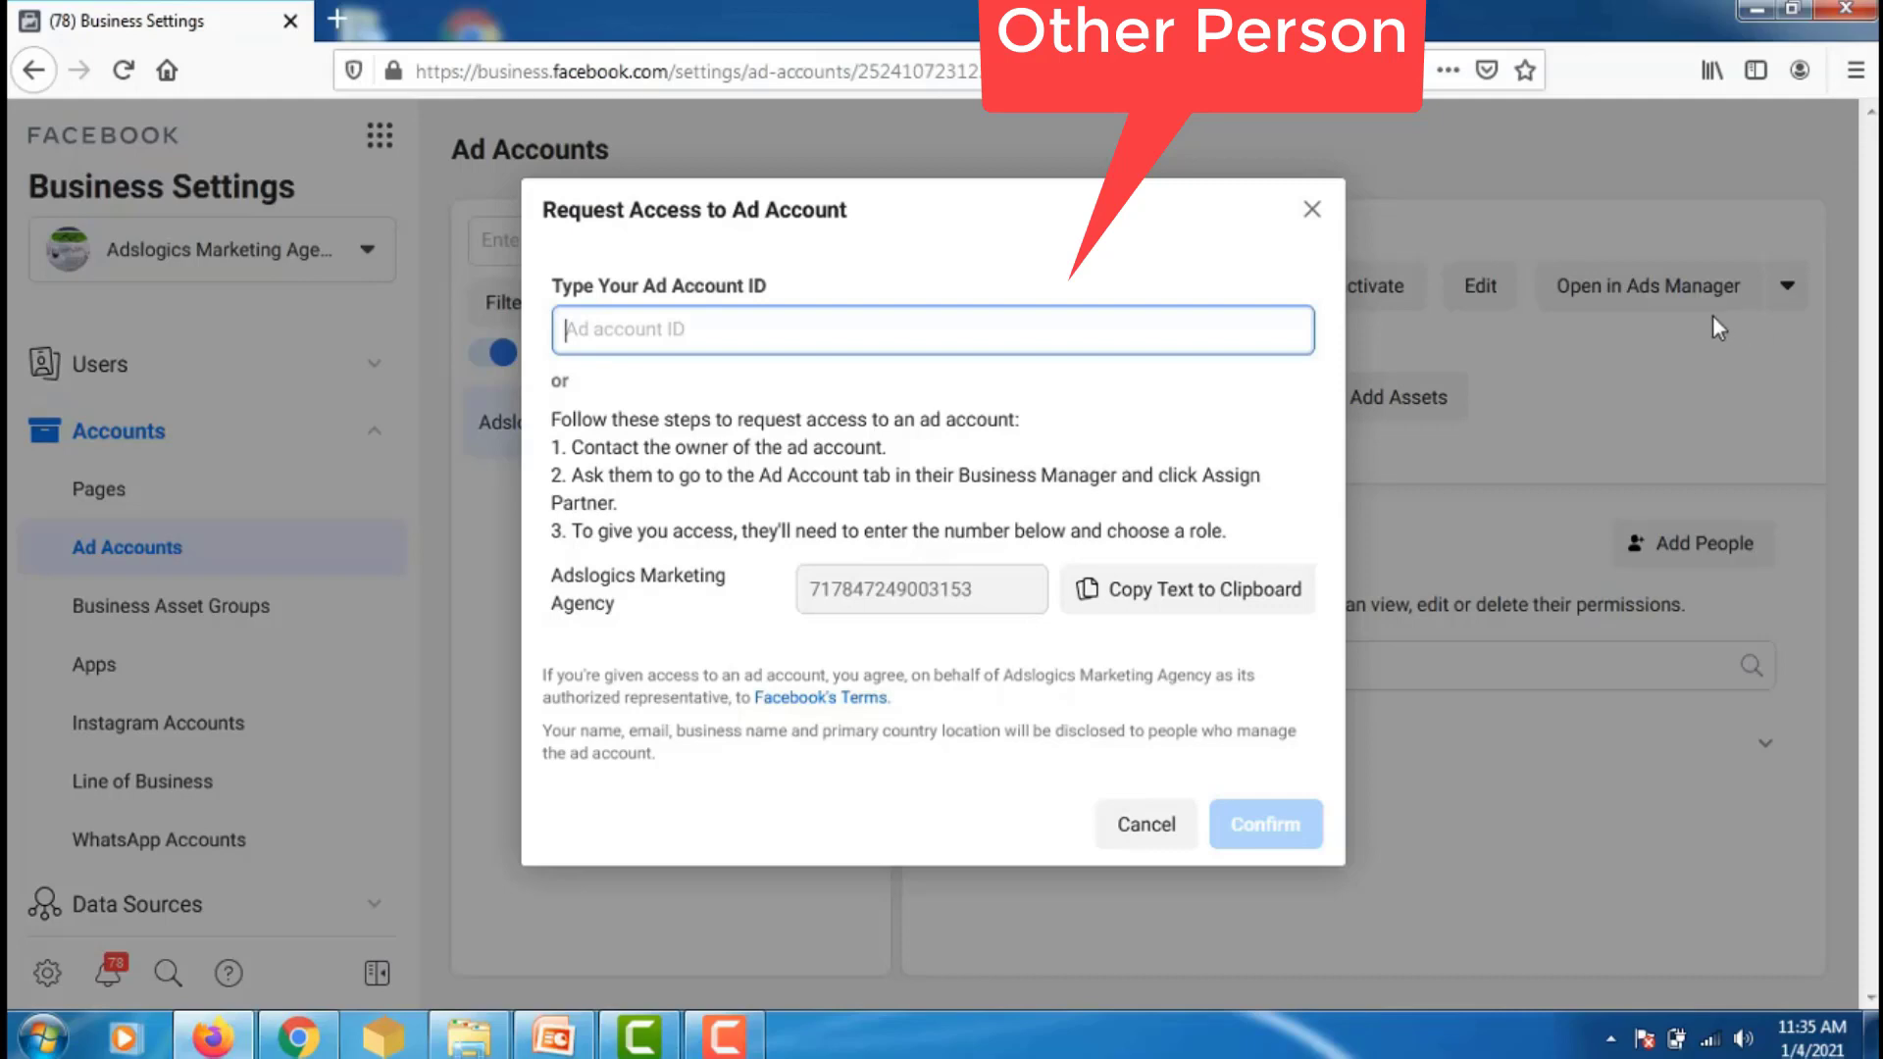
right_click(567, 324)
click(637, 445)
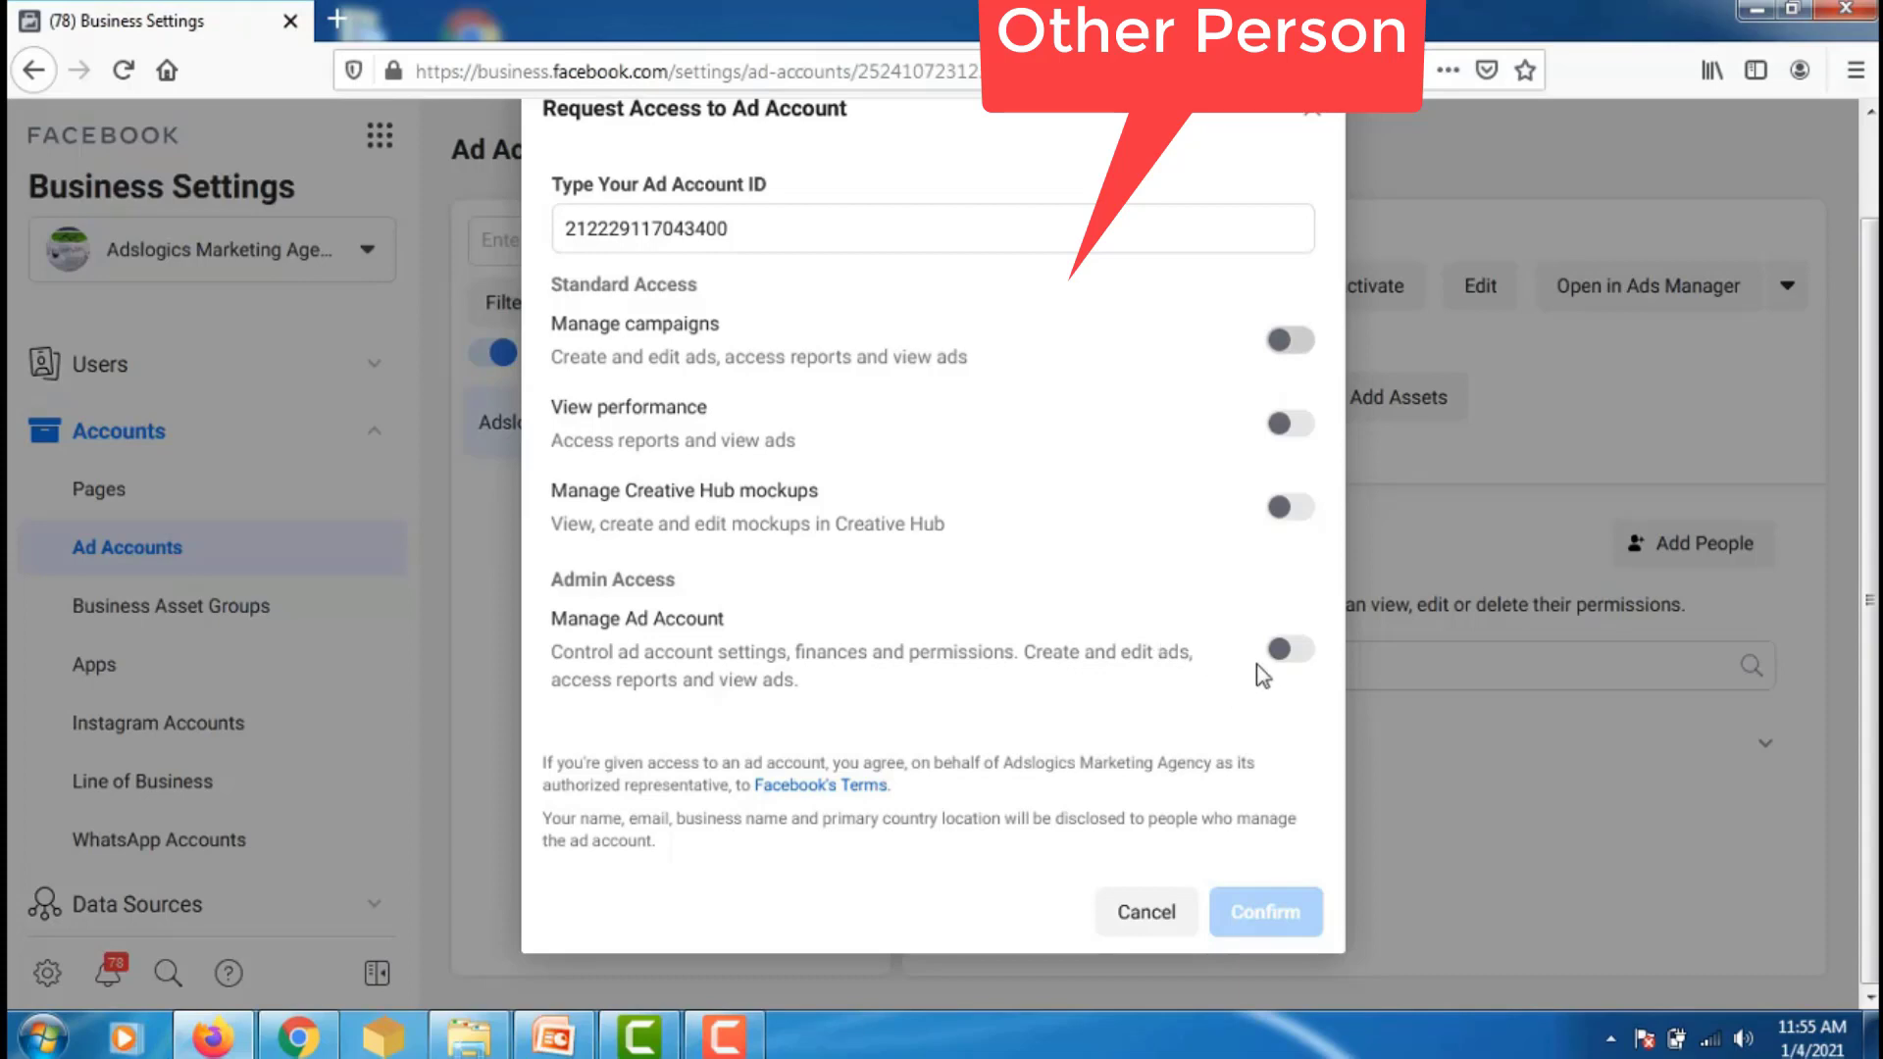
click(1301, 656)
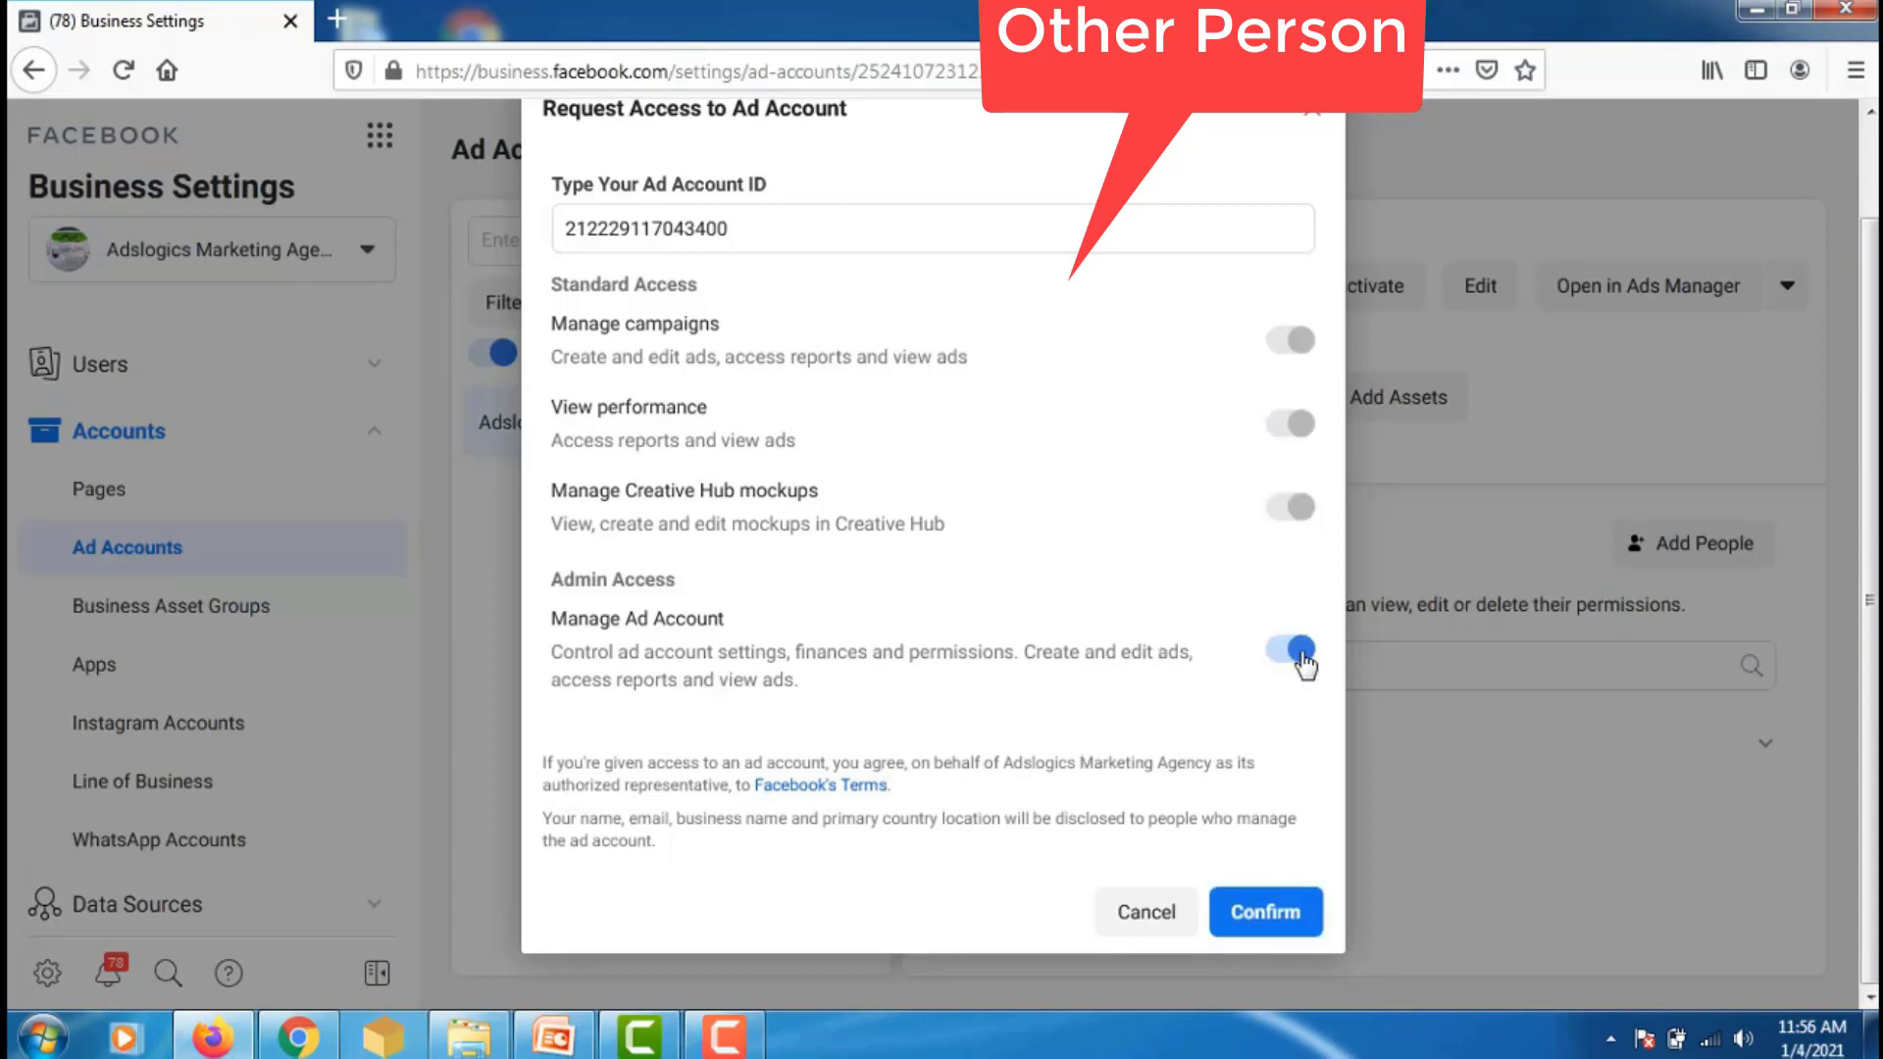
click(1280, 920)
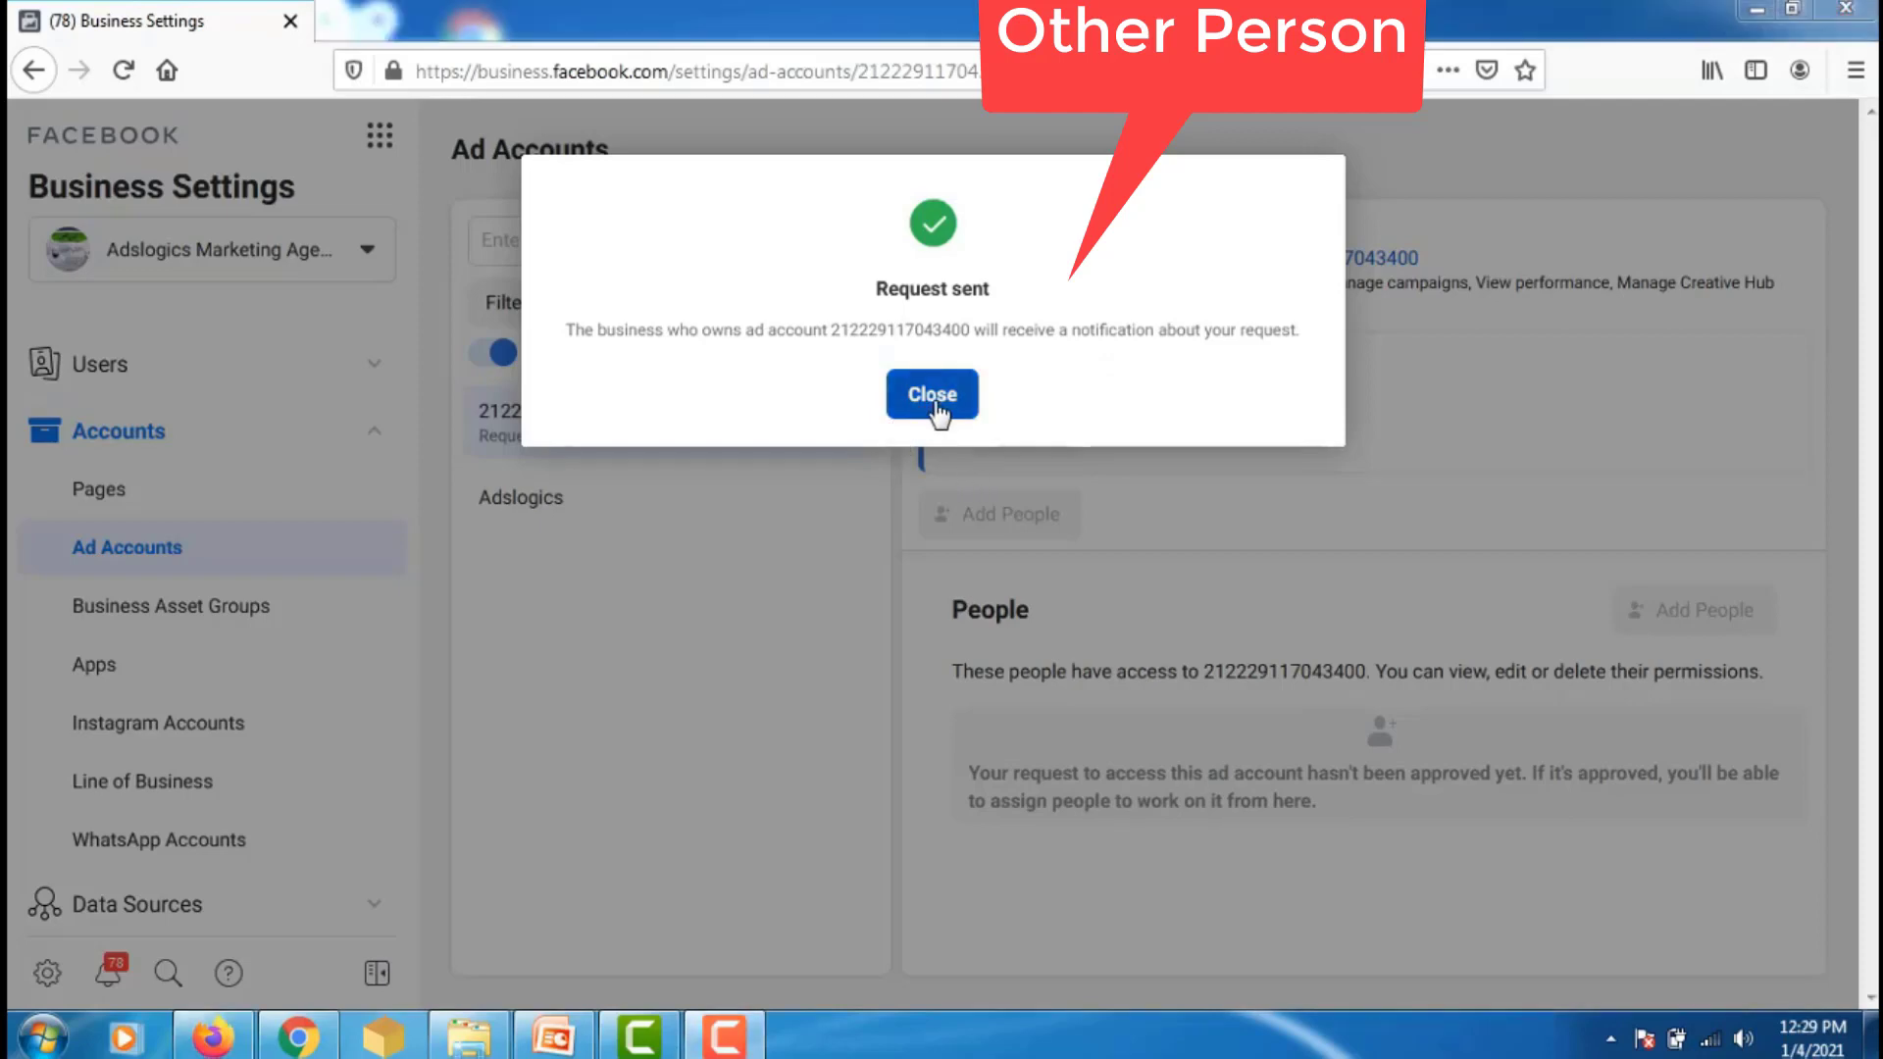
click(932, 396)
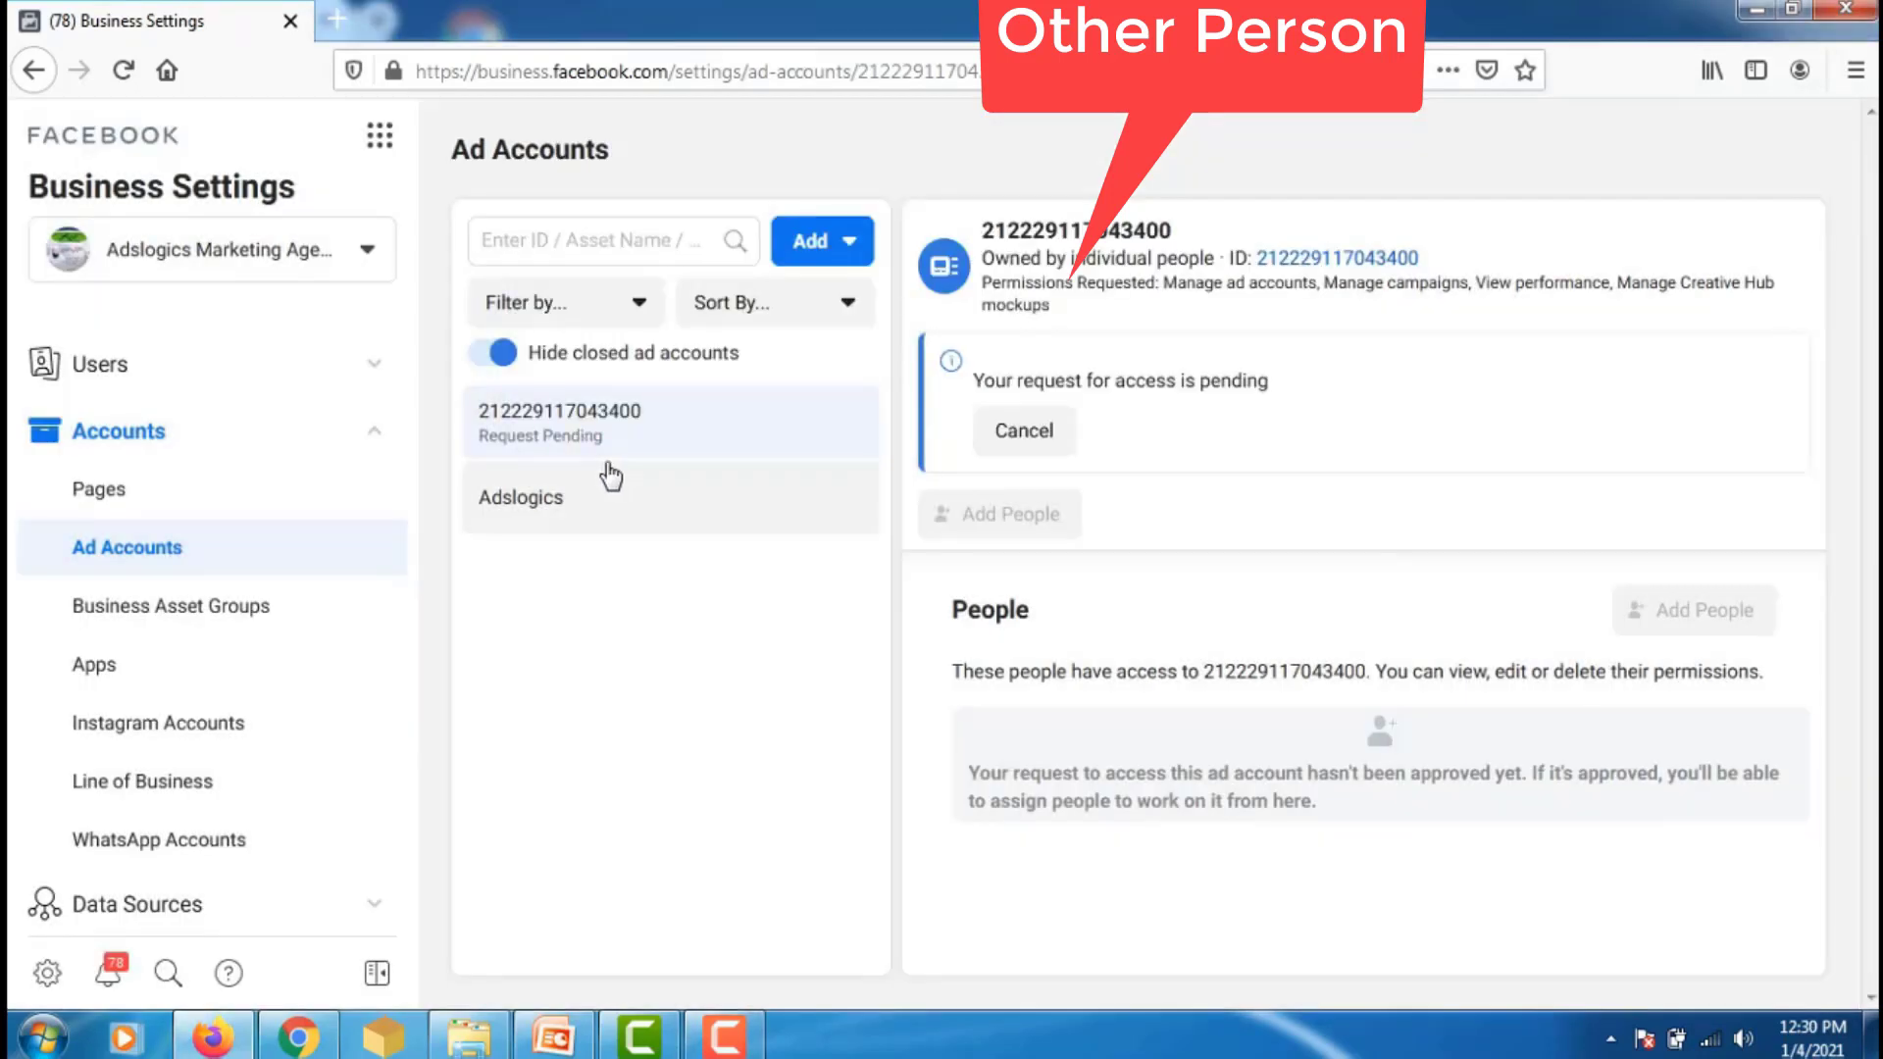
- Open the agency's Requests page from the lower part of the sidebar
click(147, 500)
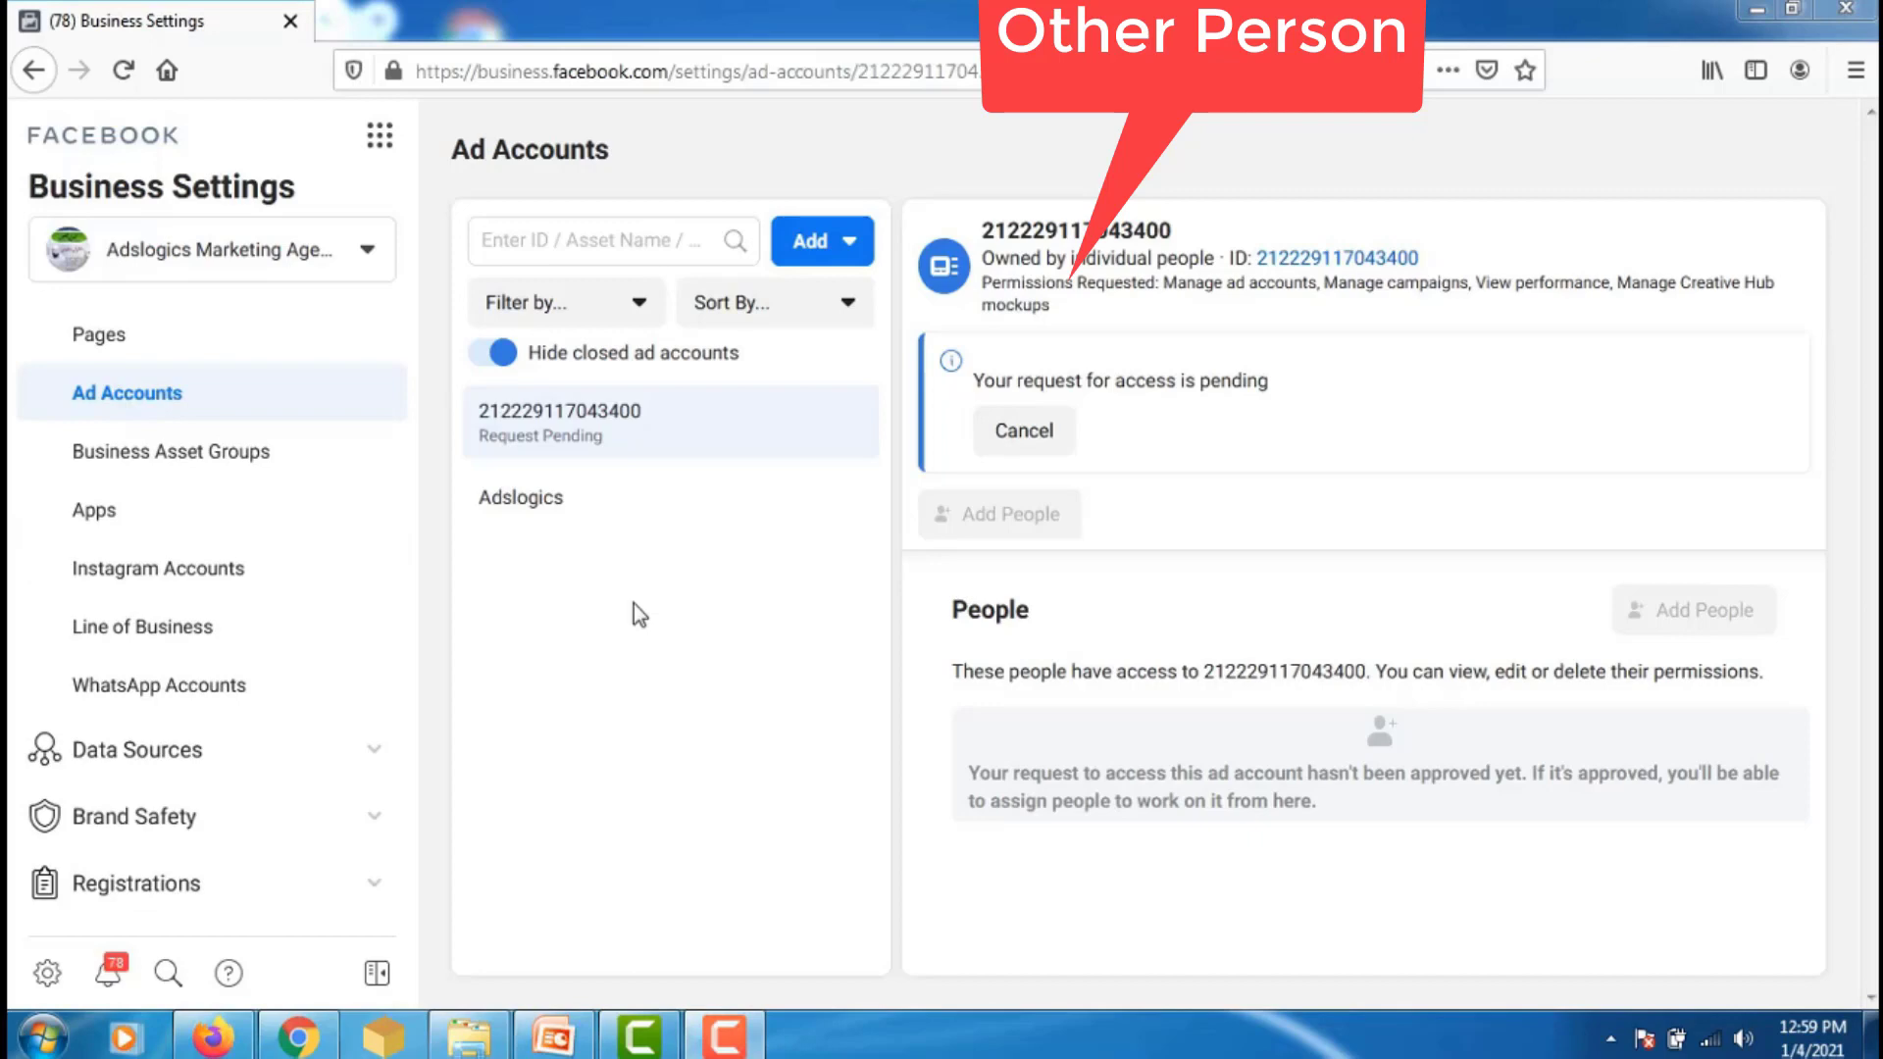
drag(412, 453, 423, 692)
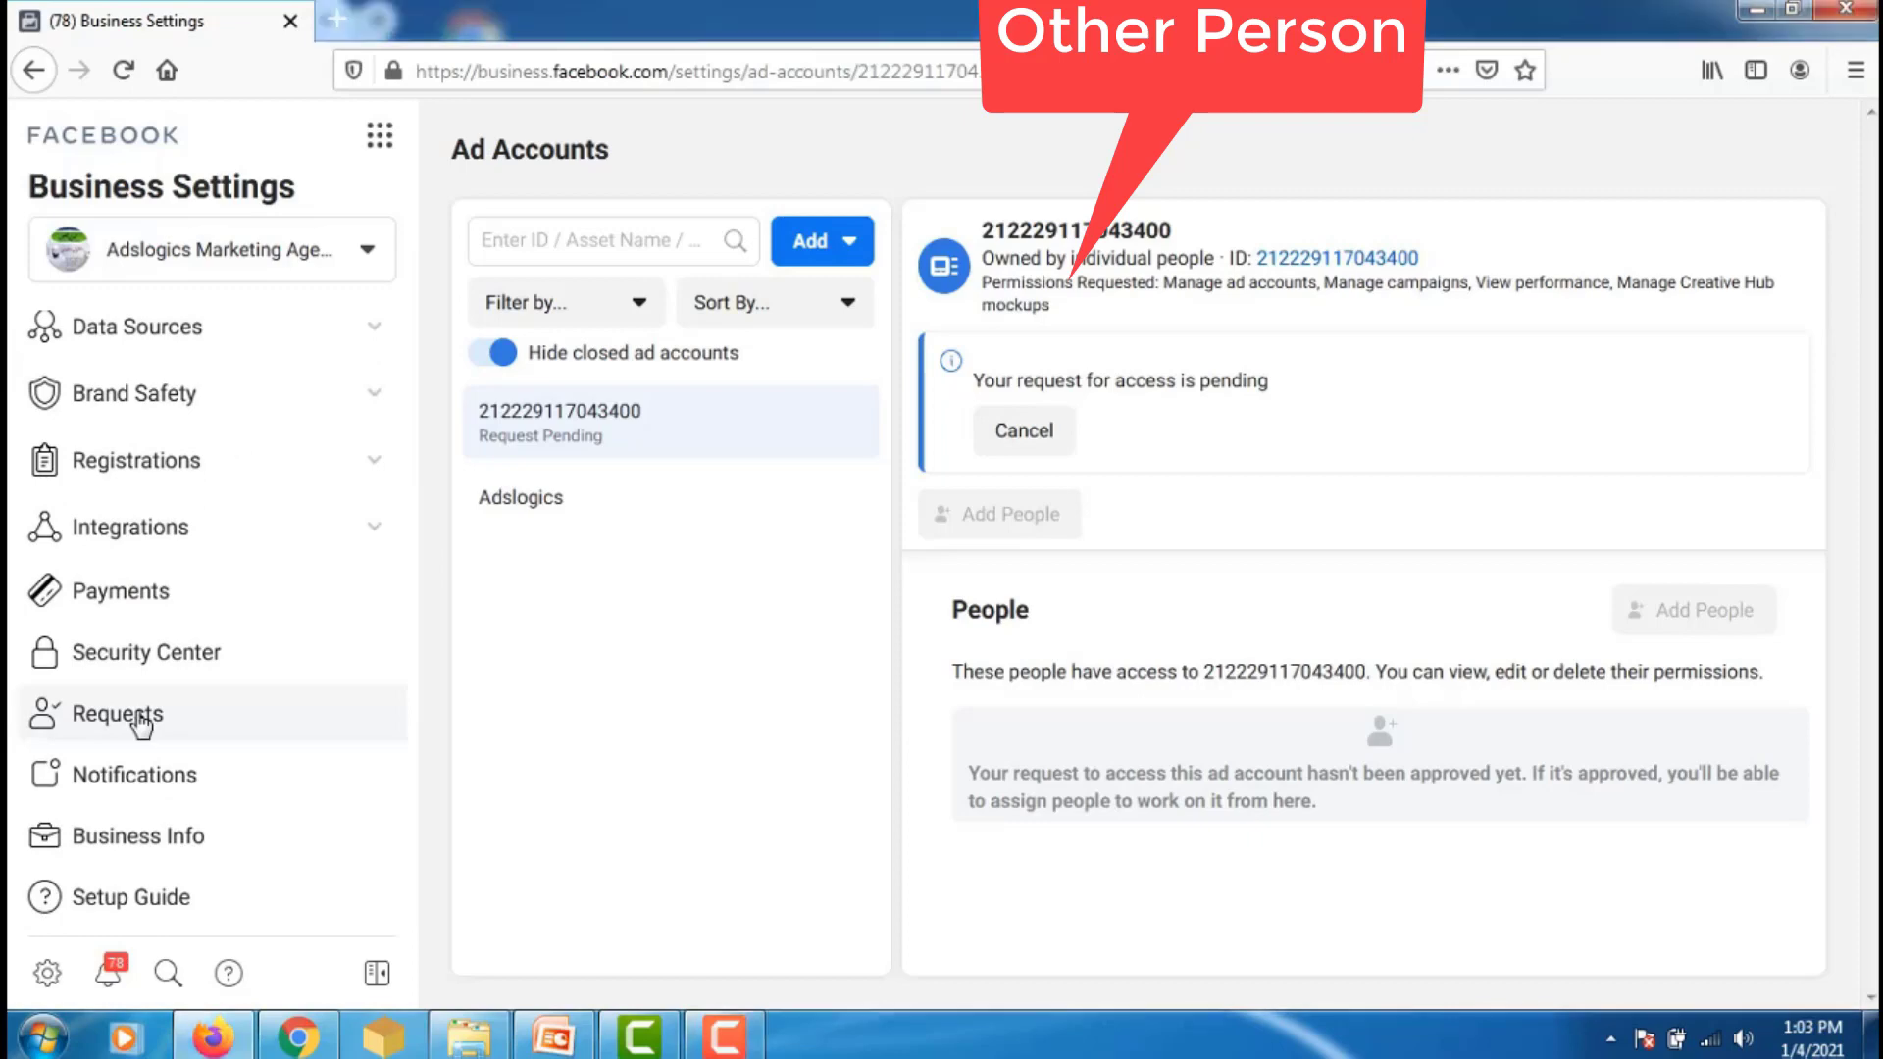
click(86, 721)
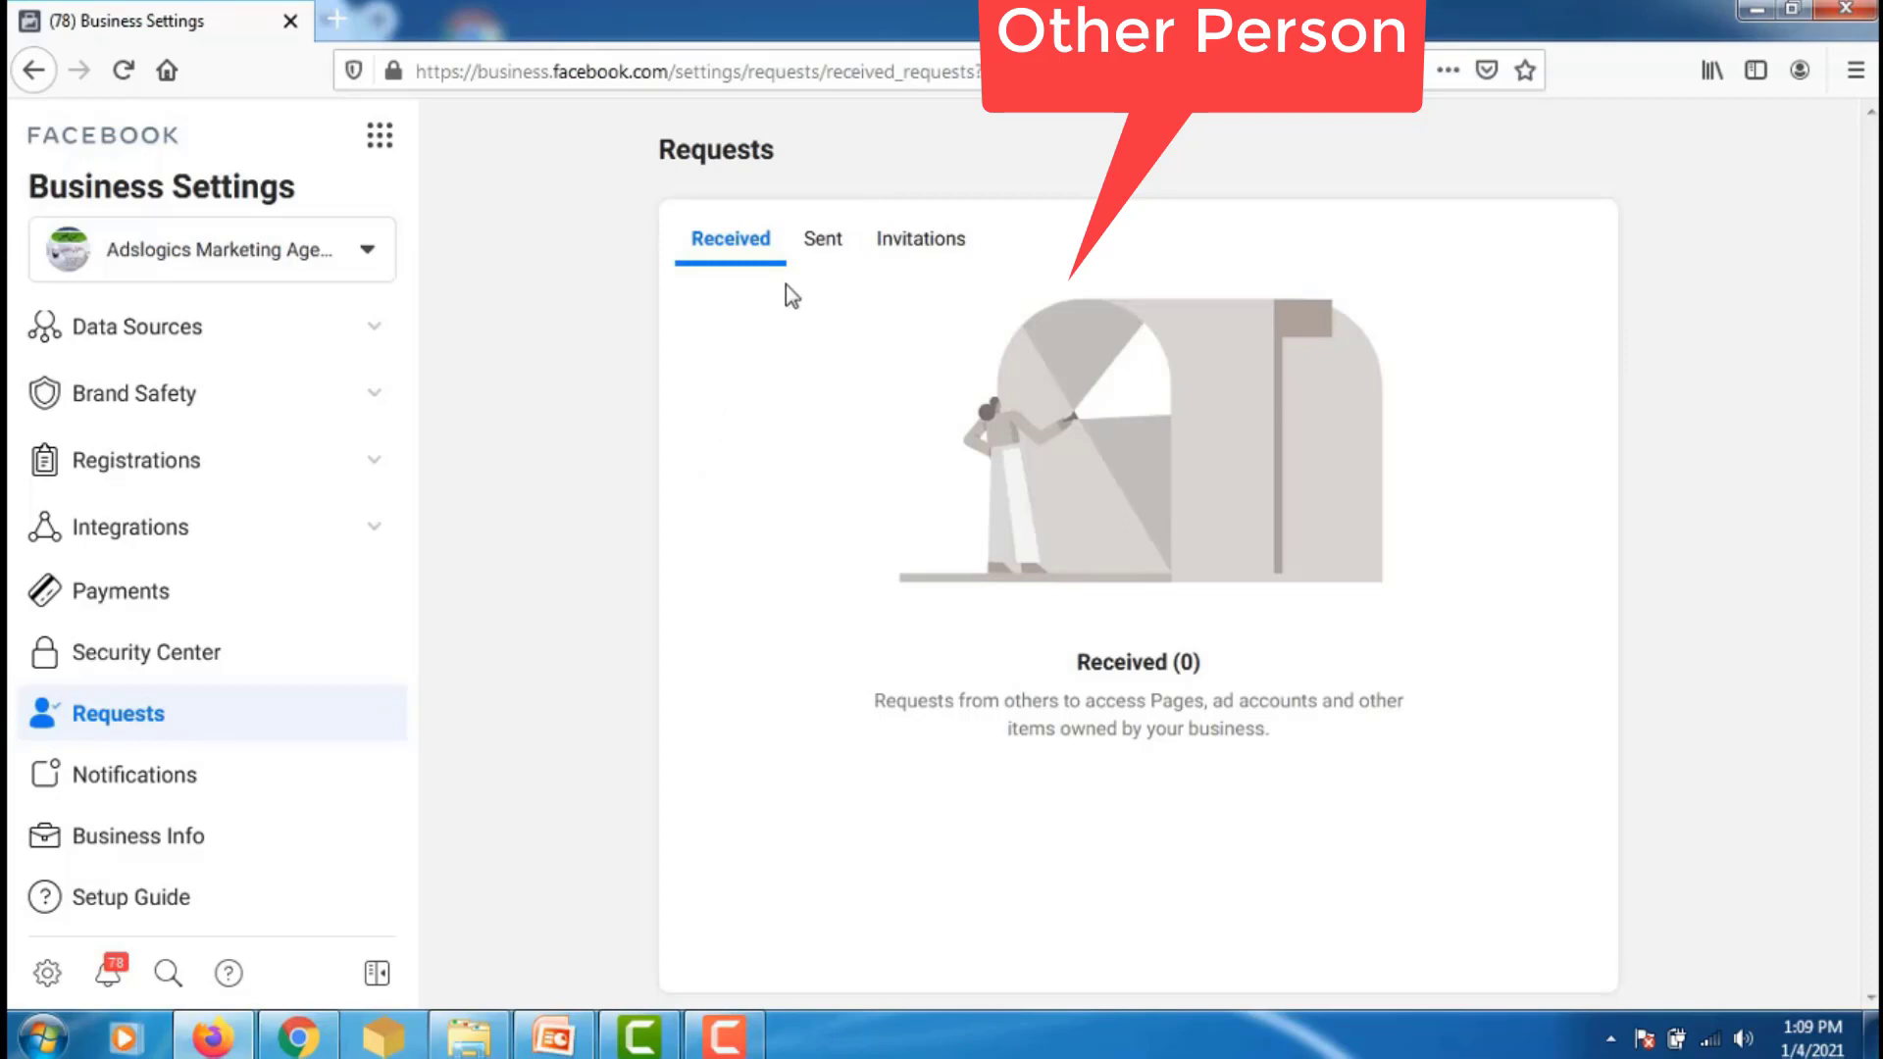
- View the agency's two pending Sent requests, then return to the owner's Account No 2 view
click(830, 252)
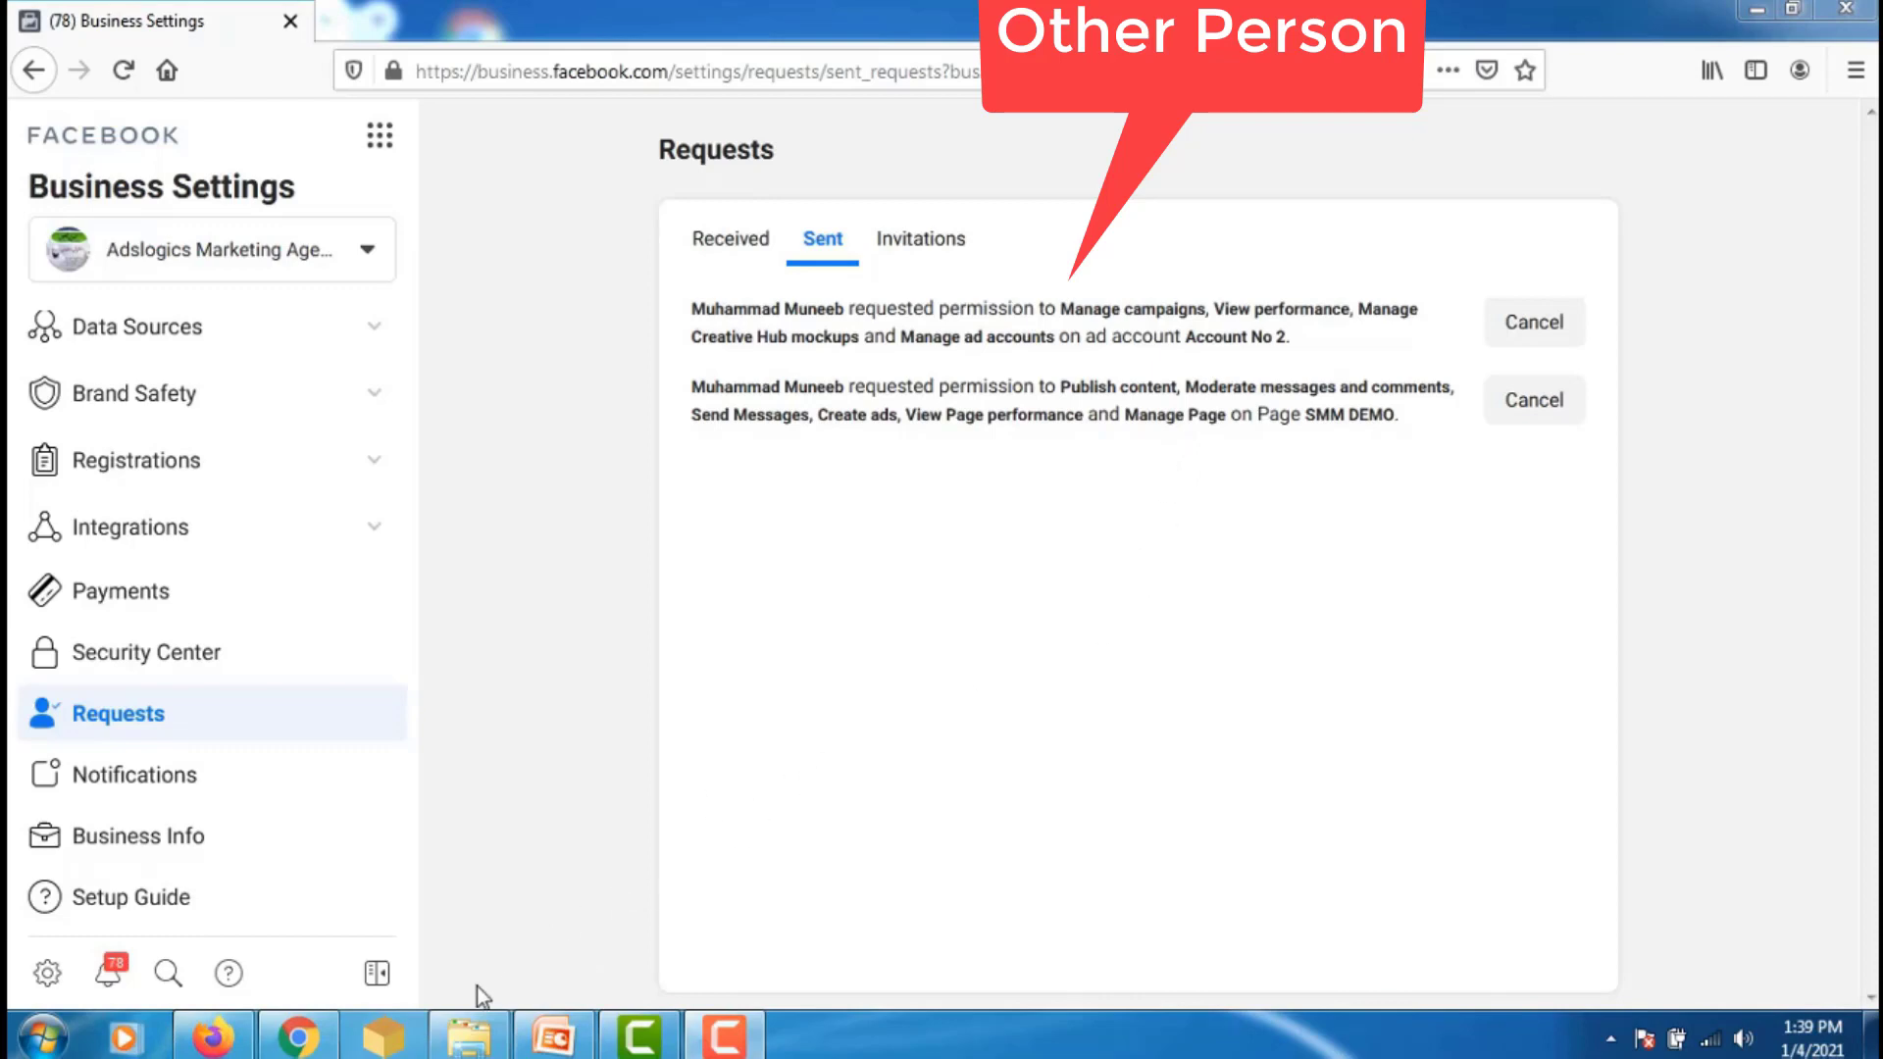
click(298, 1036)
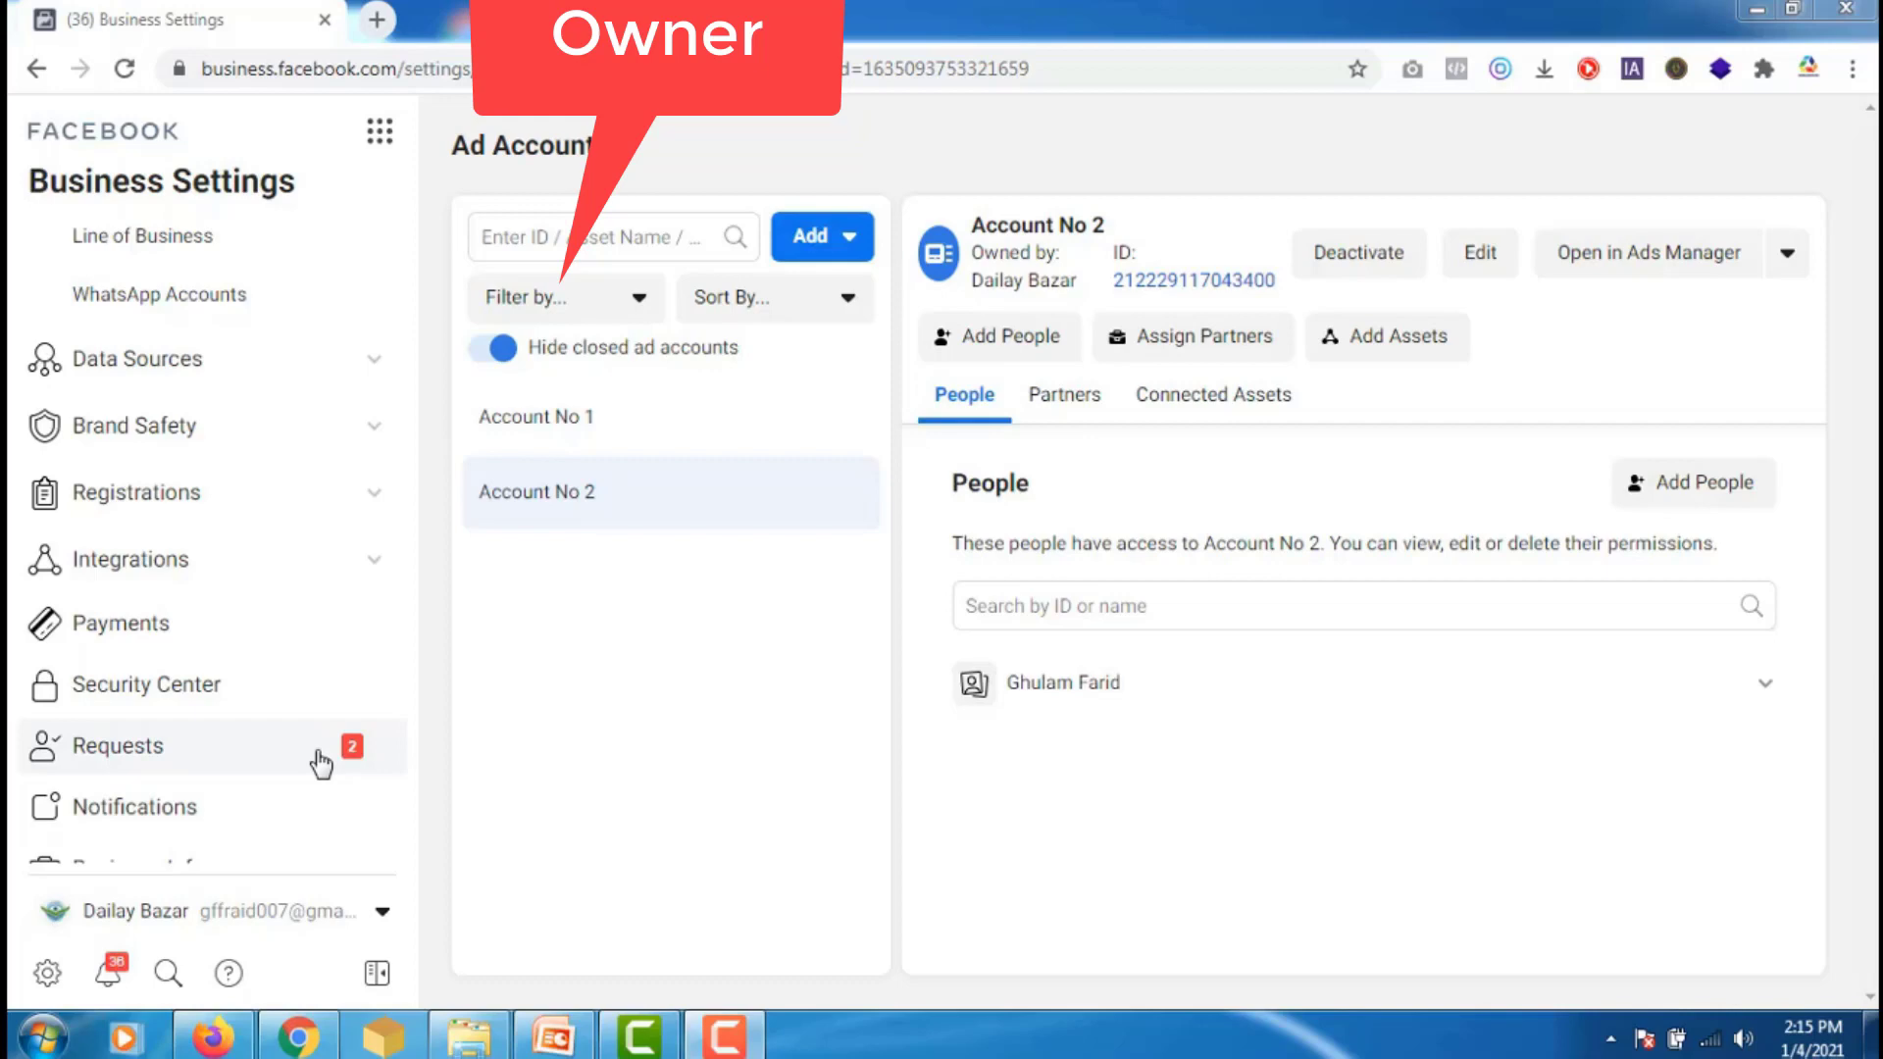
- Approve the received requests for Account No 2 and the SMM DEMO page on the owner's Requests page
click(147, 749)
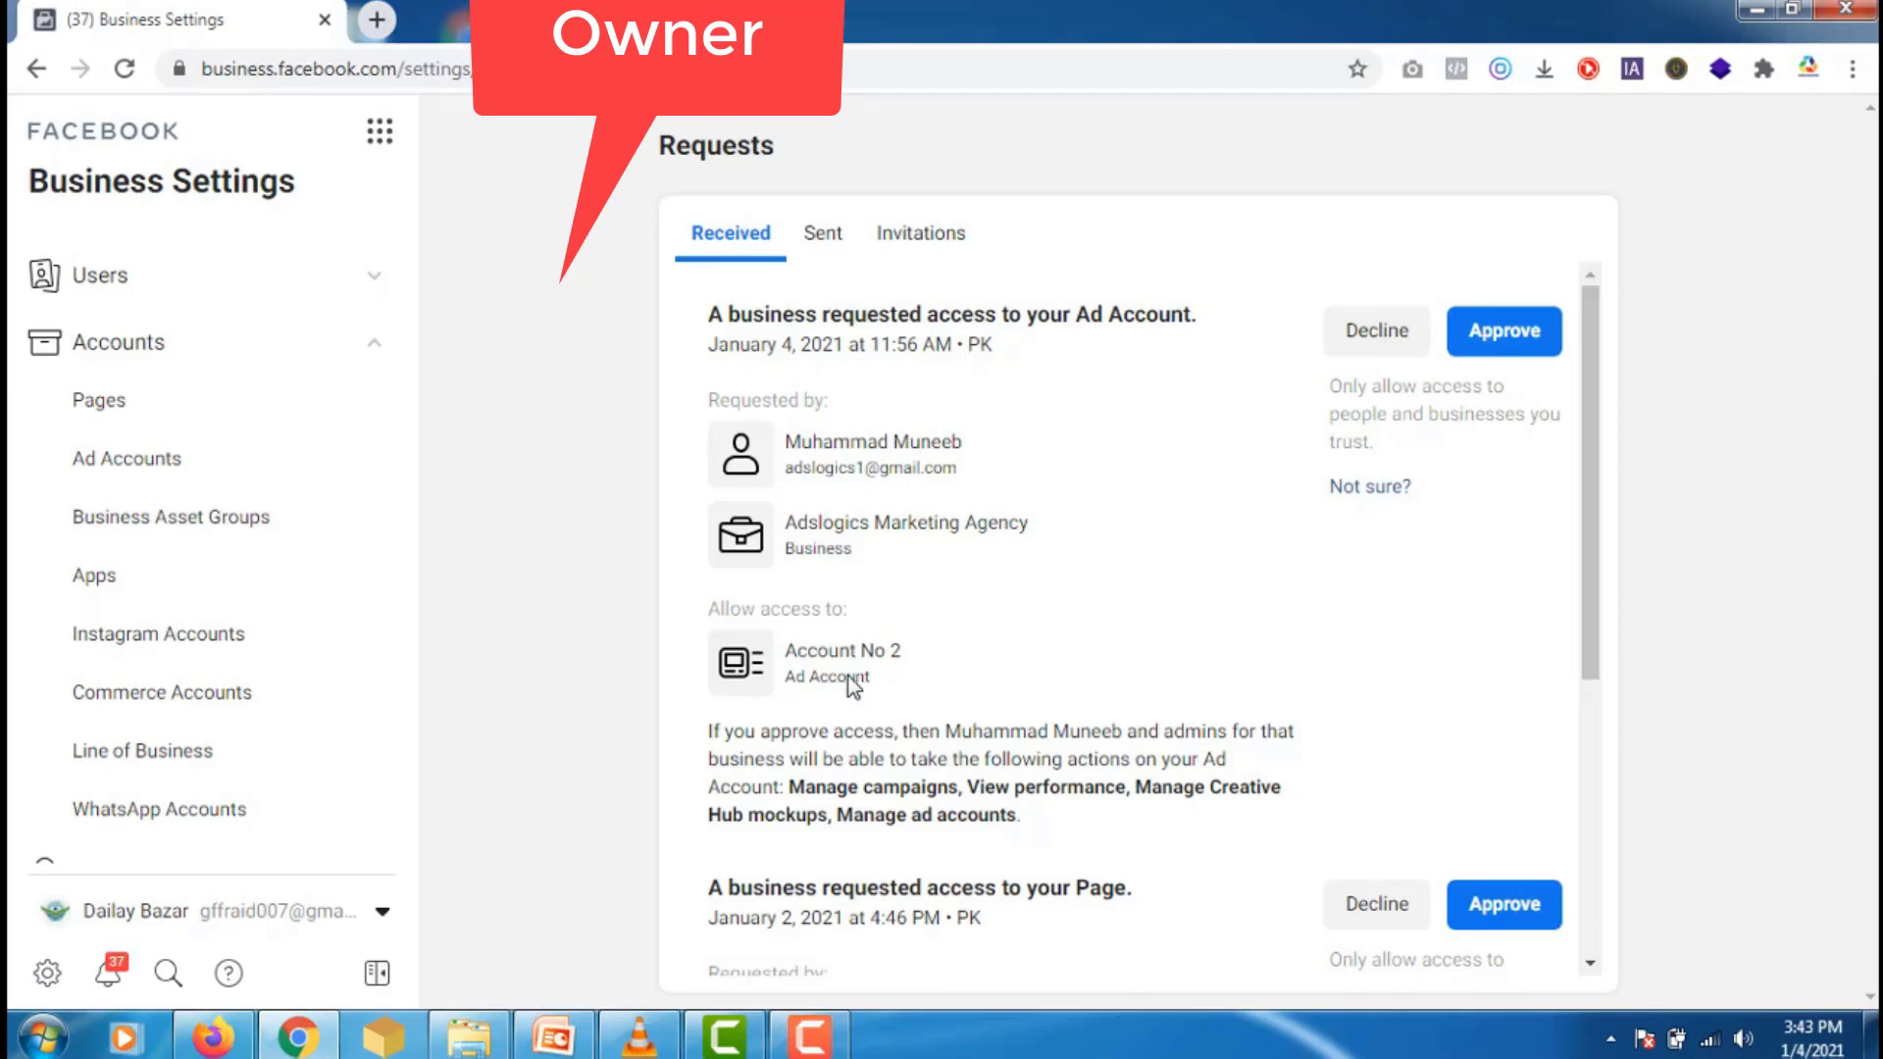
scroll(852, 687, down, 3)
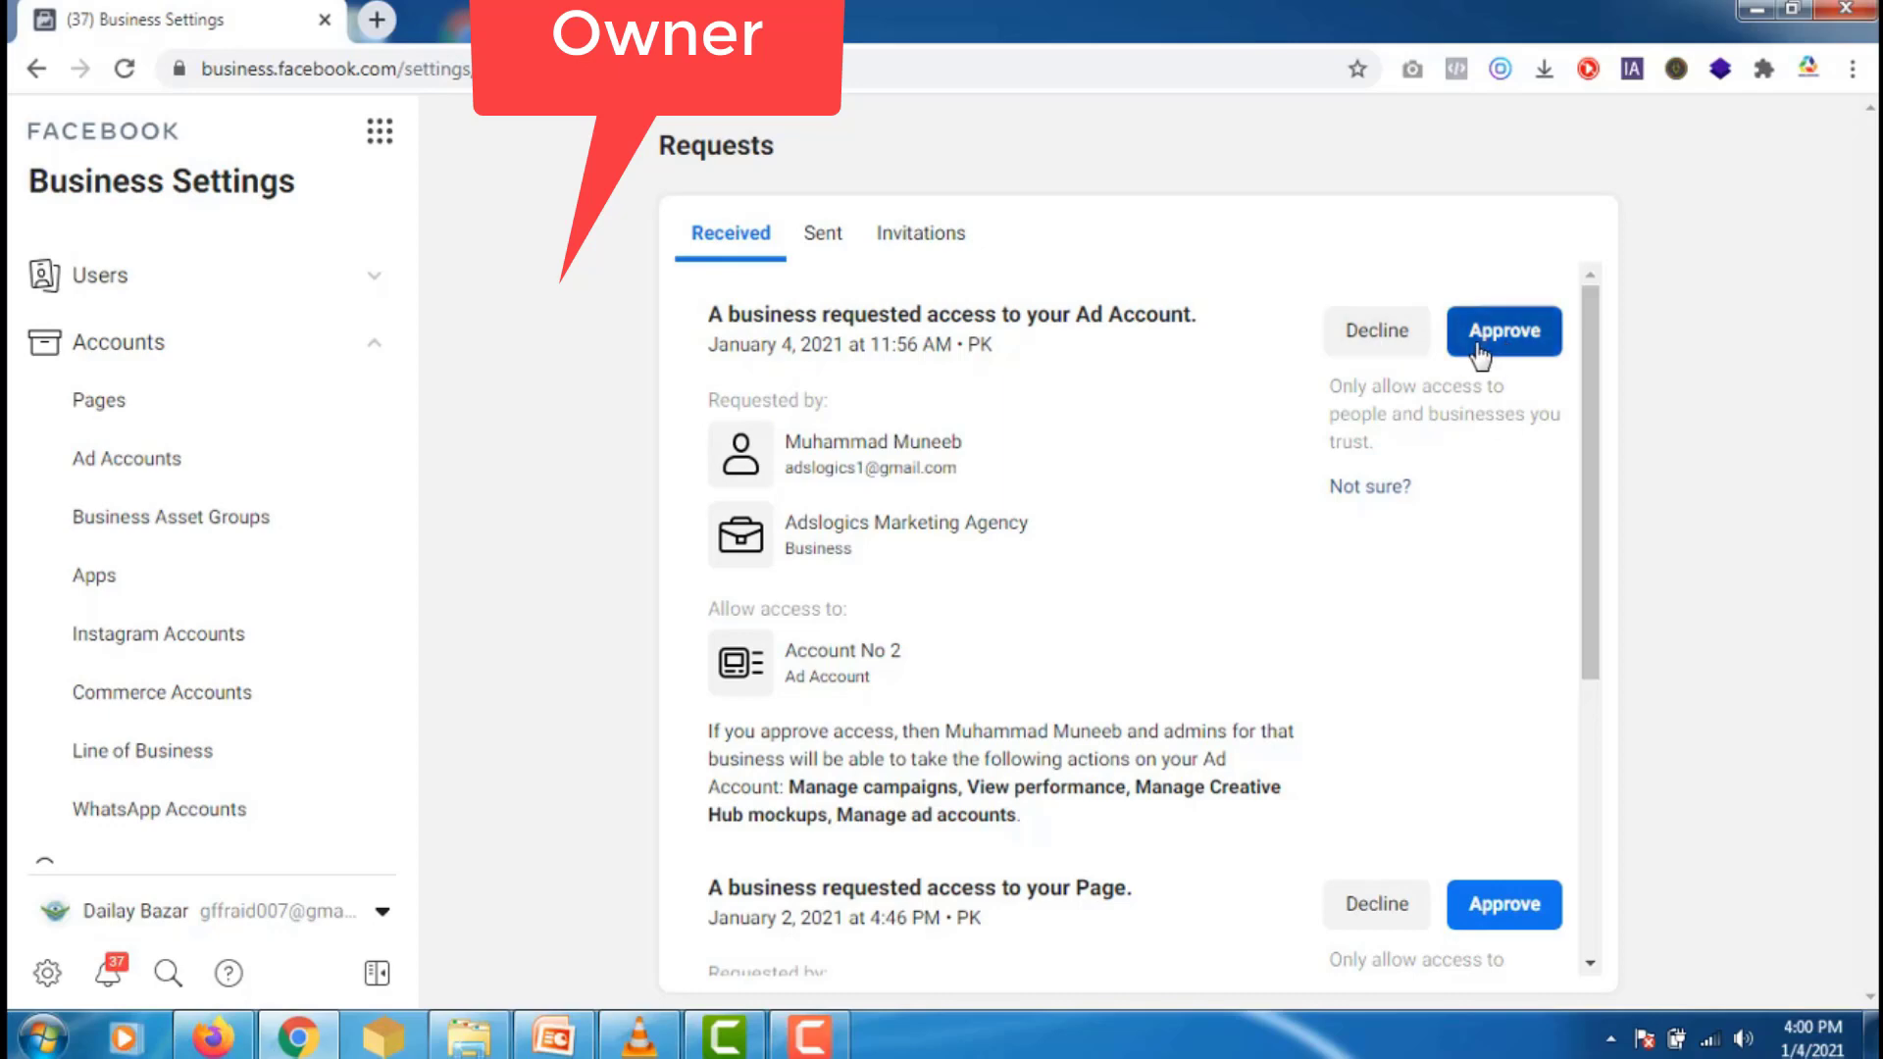
click(1522, 351)
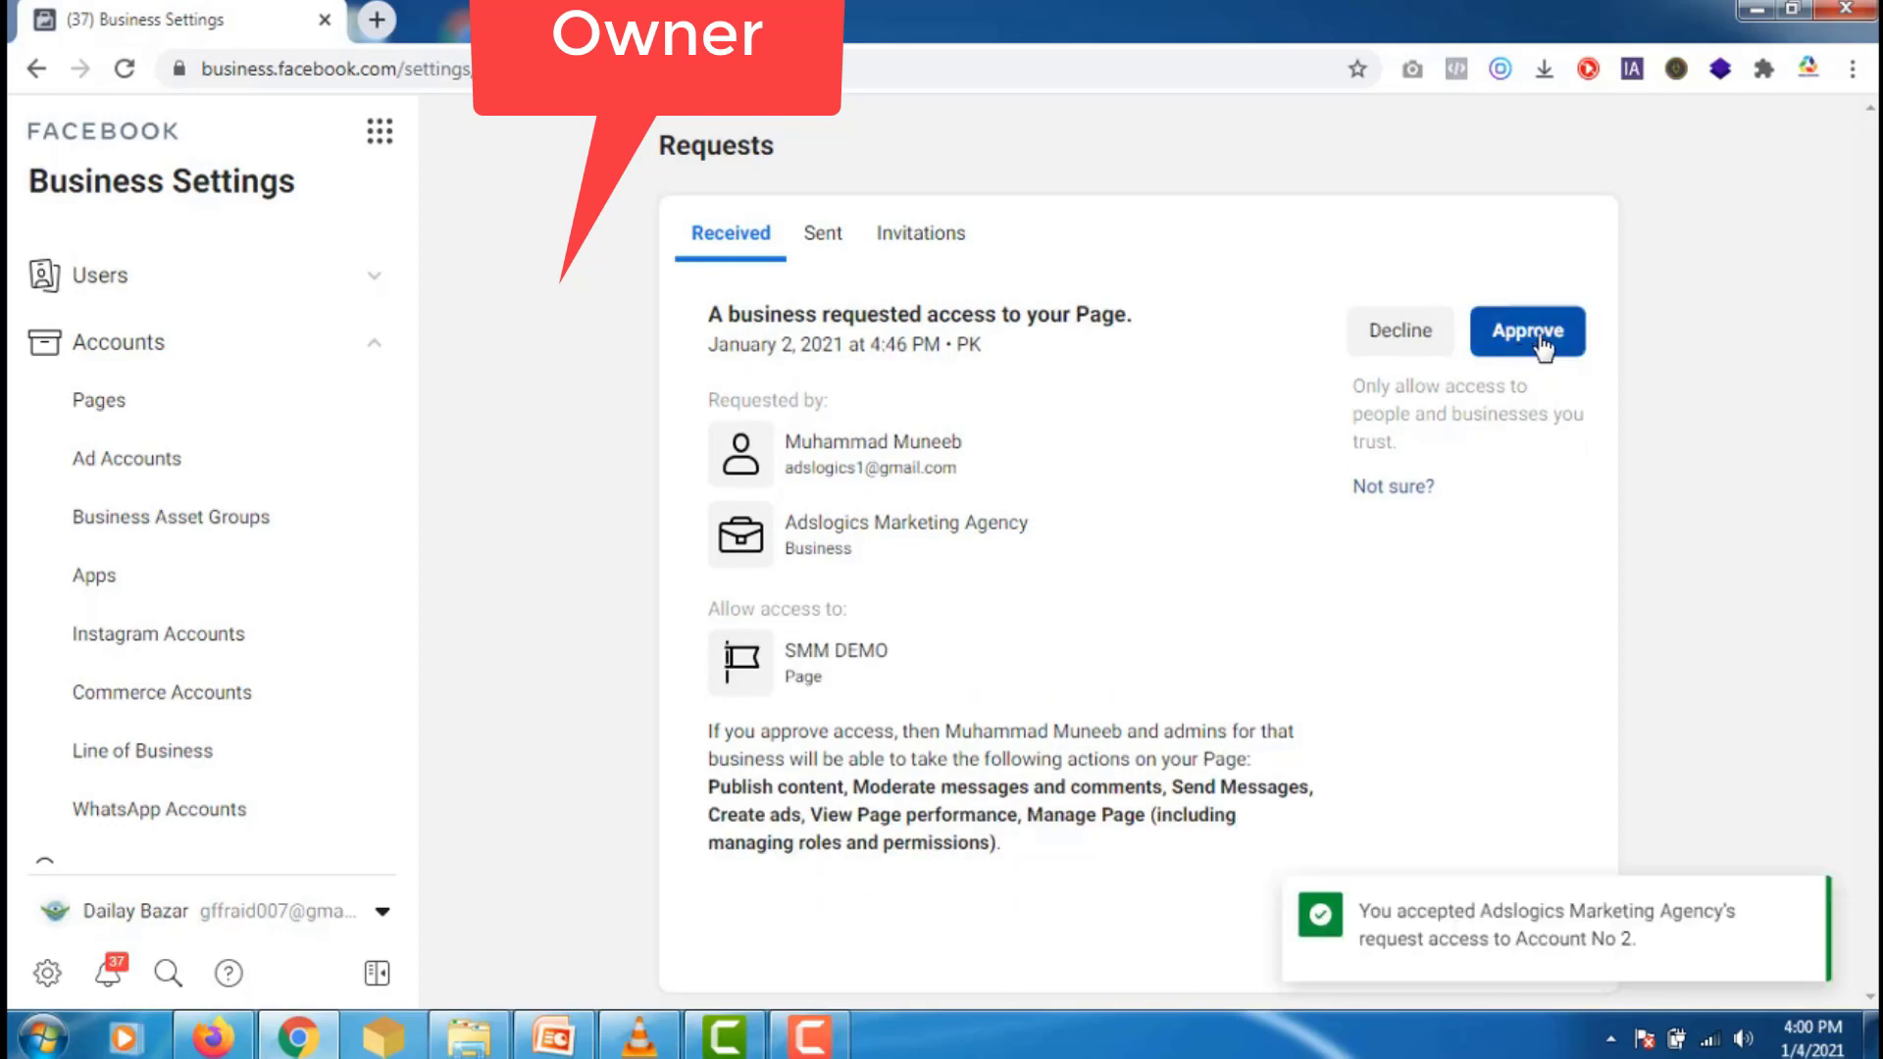
click(1542, 343)
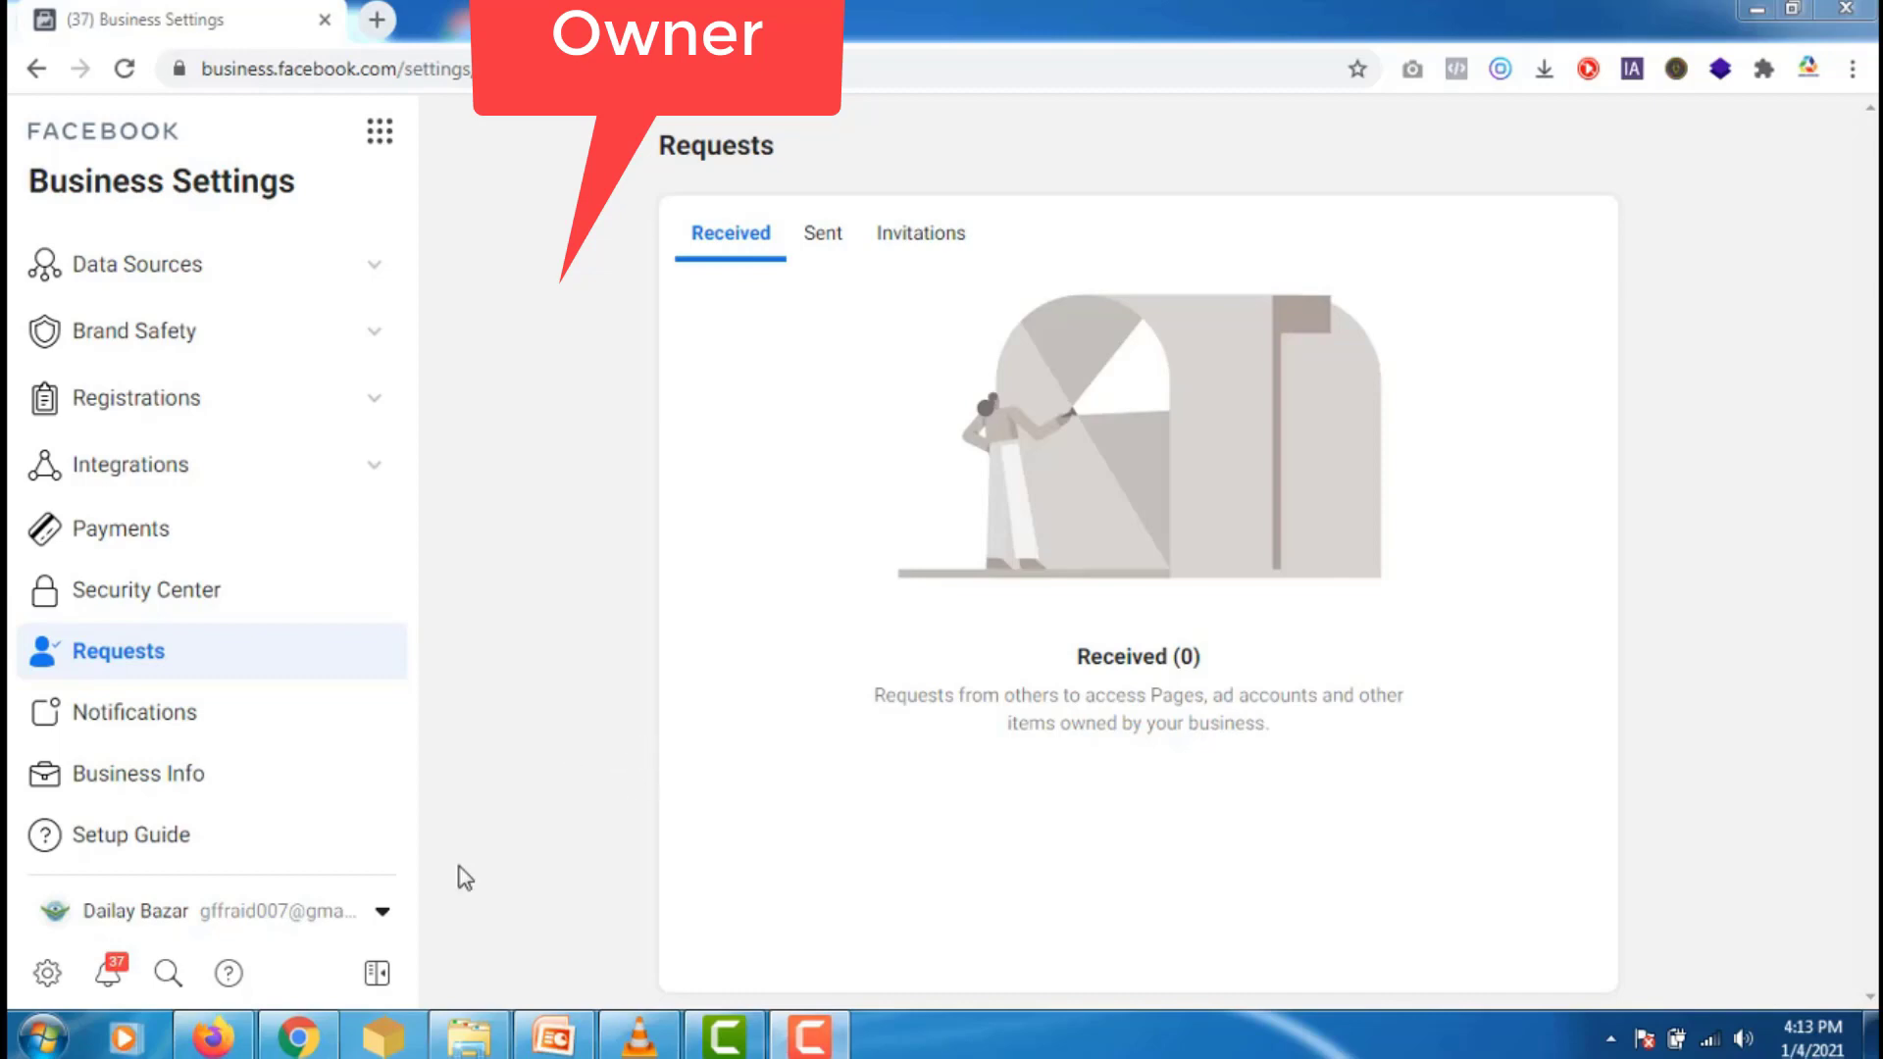
- Check the agency's Pages and Ad Accounts lists, then confirm the owner's Sent requests show 0
click(216, 1038)
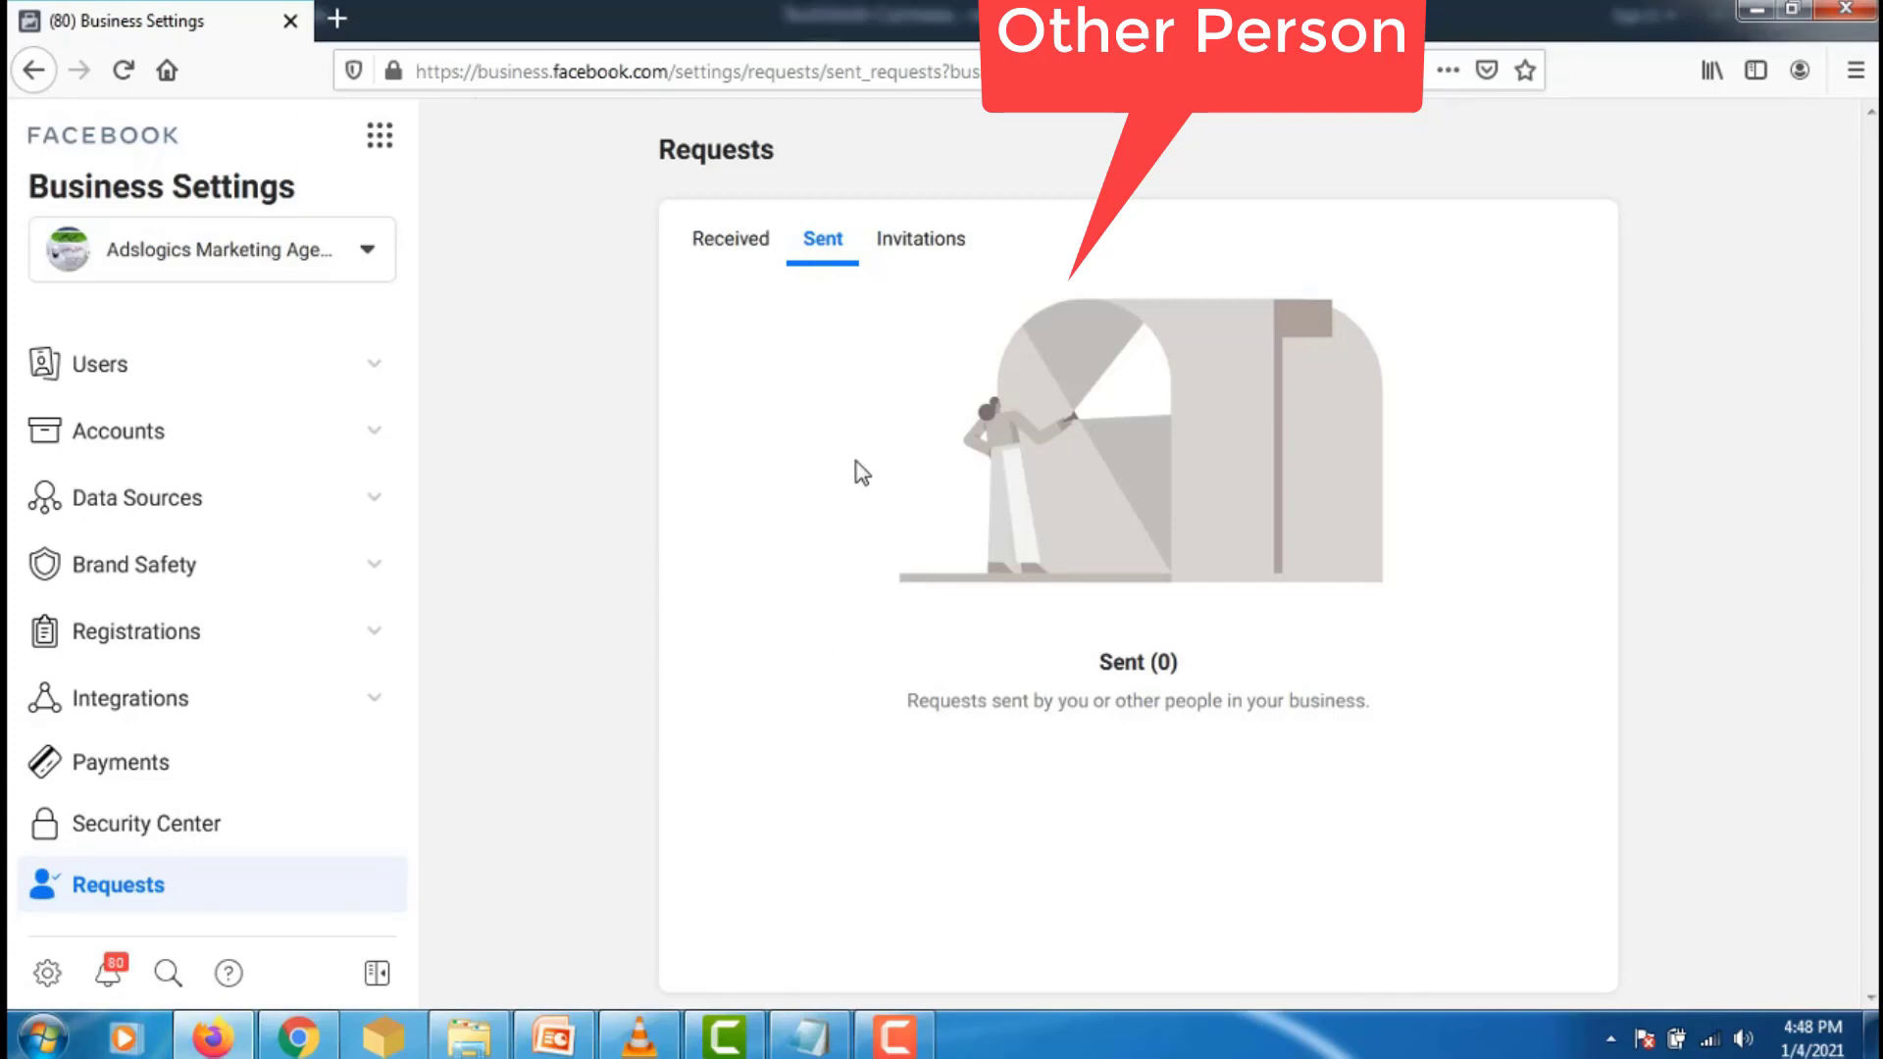
click(372, 438)
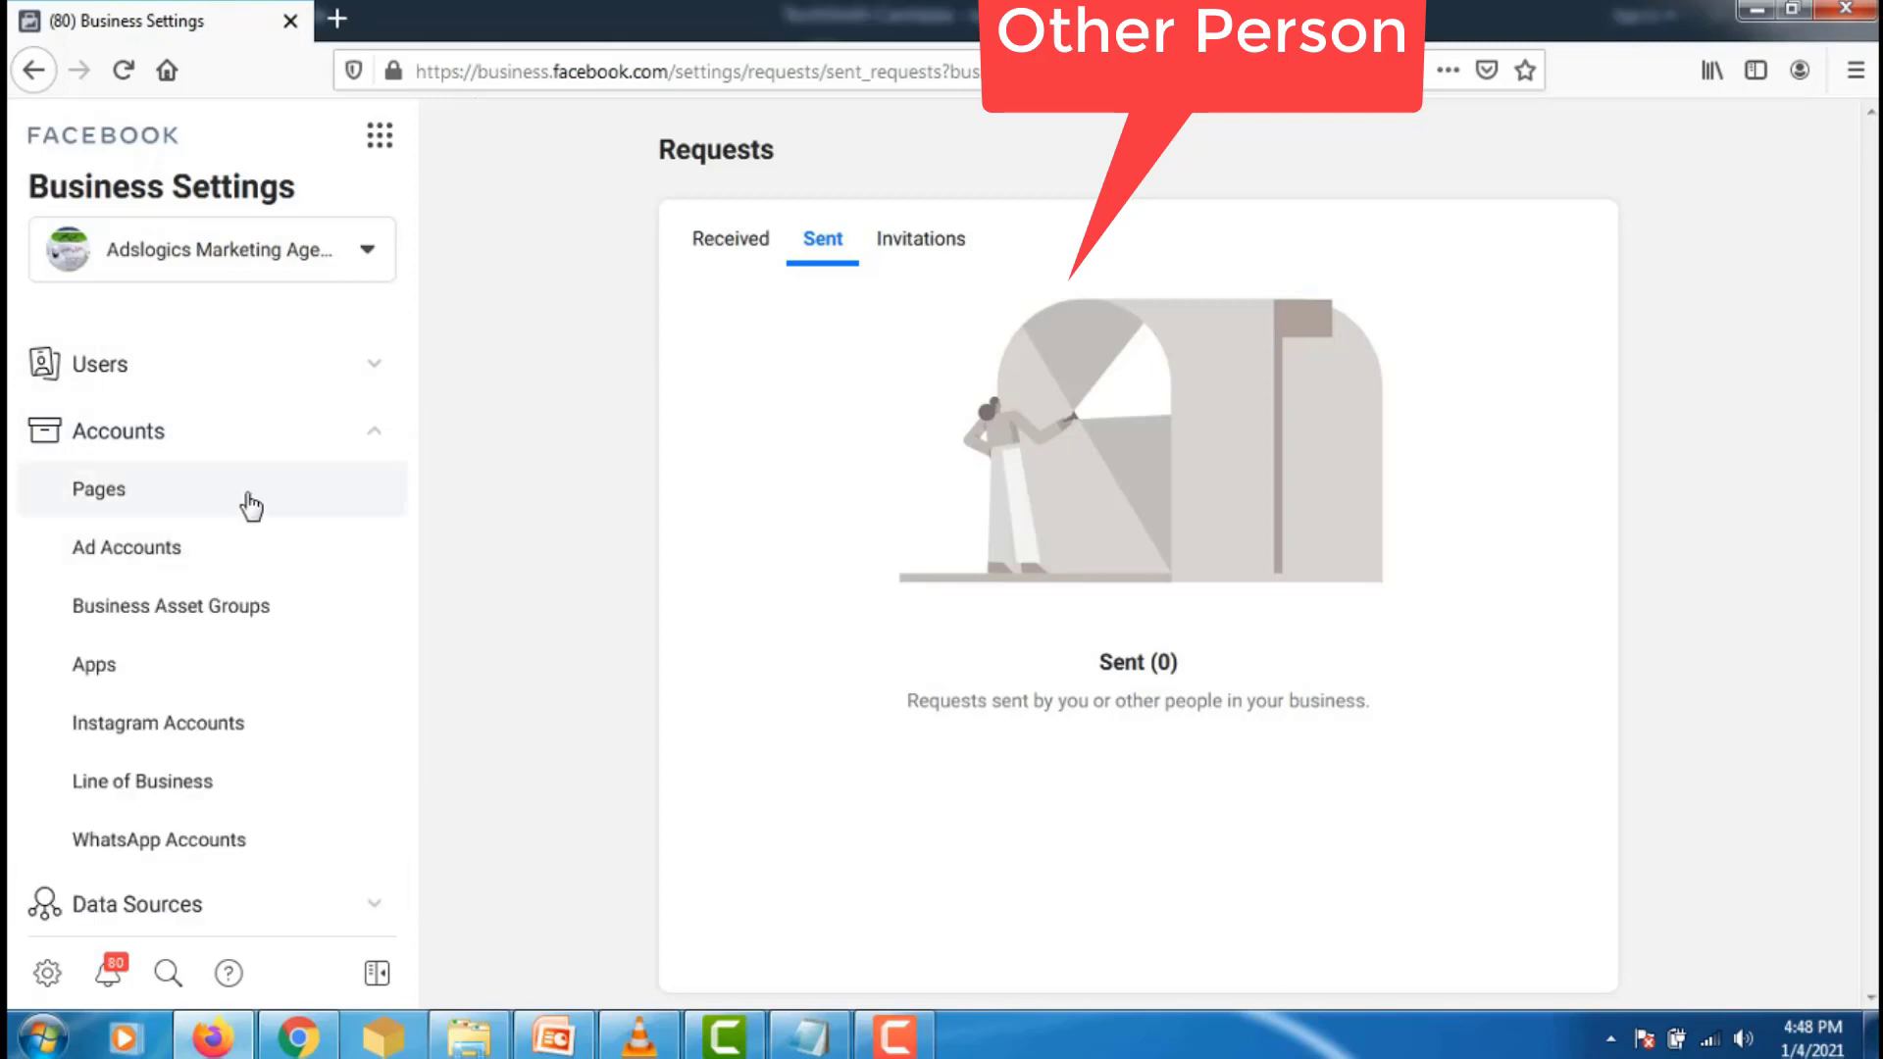
click(251, 501)
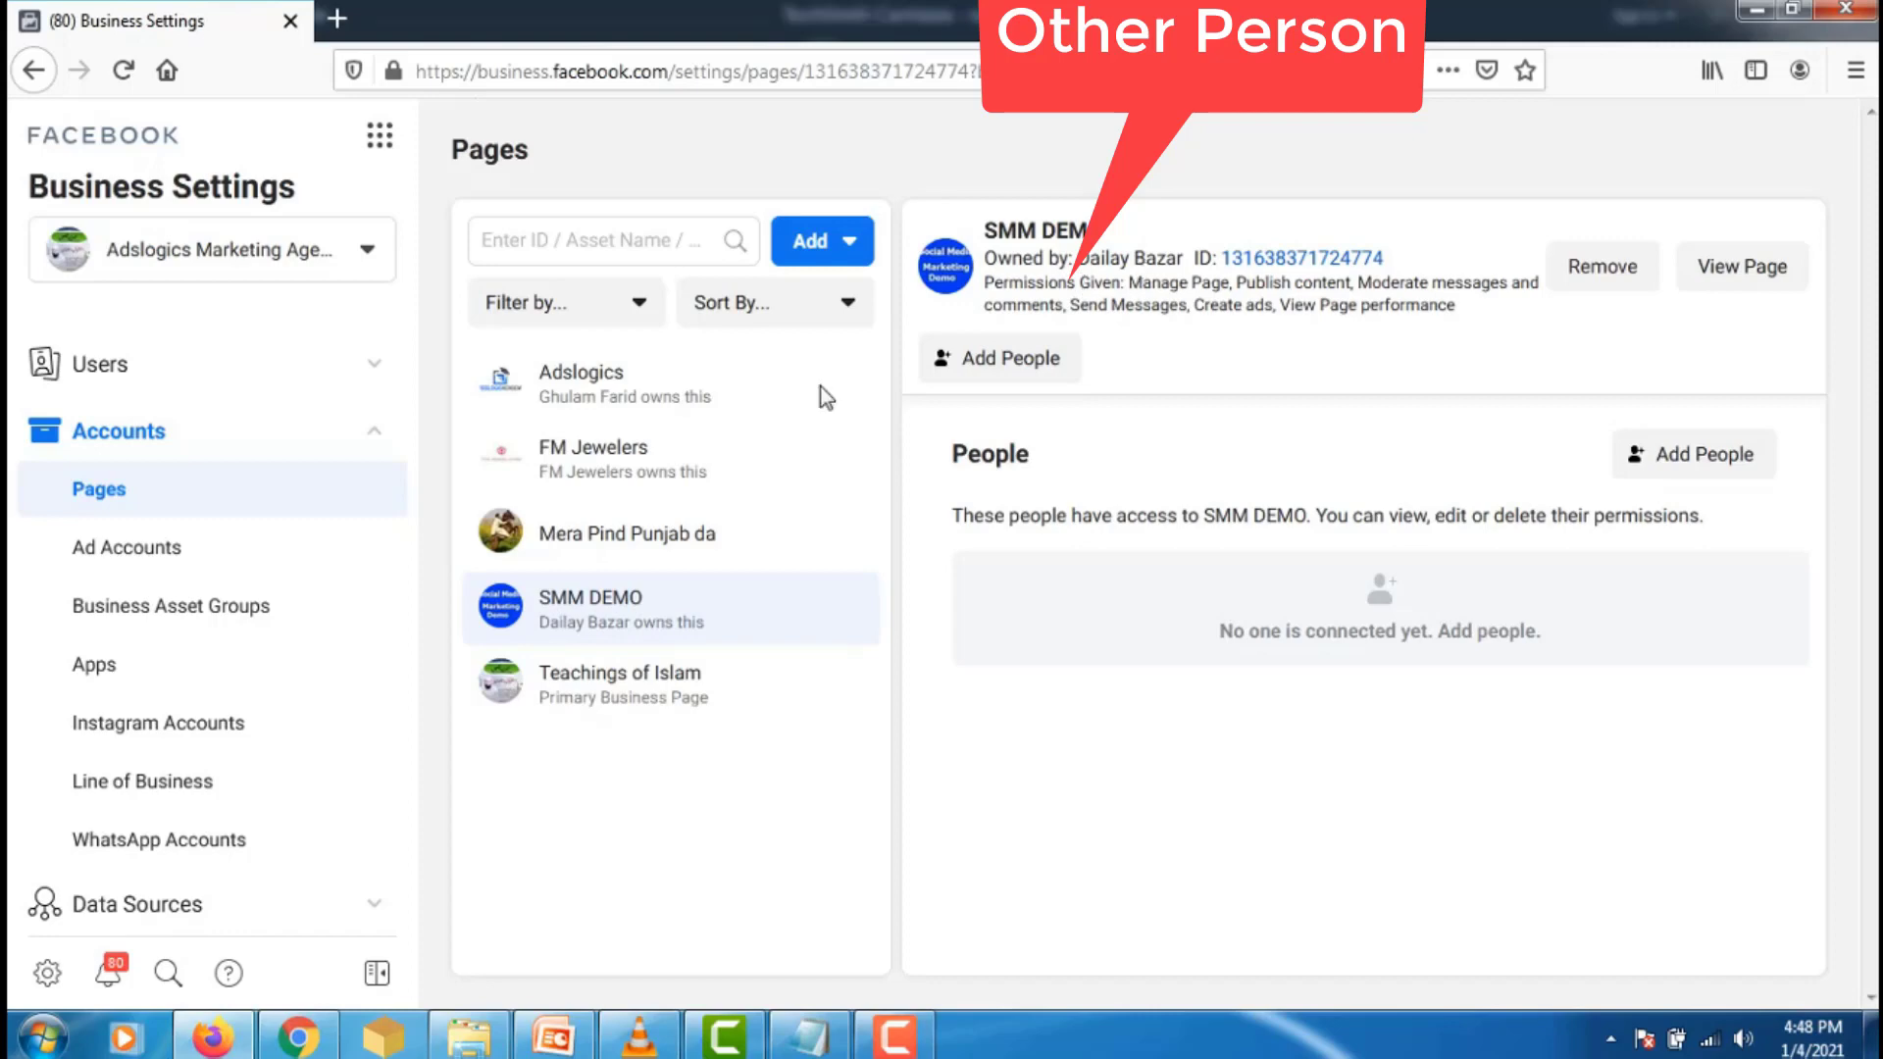
click(174, 553)
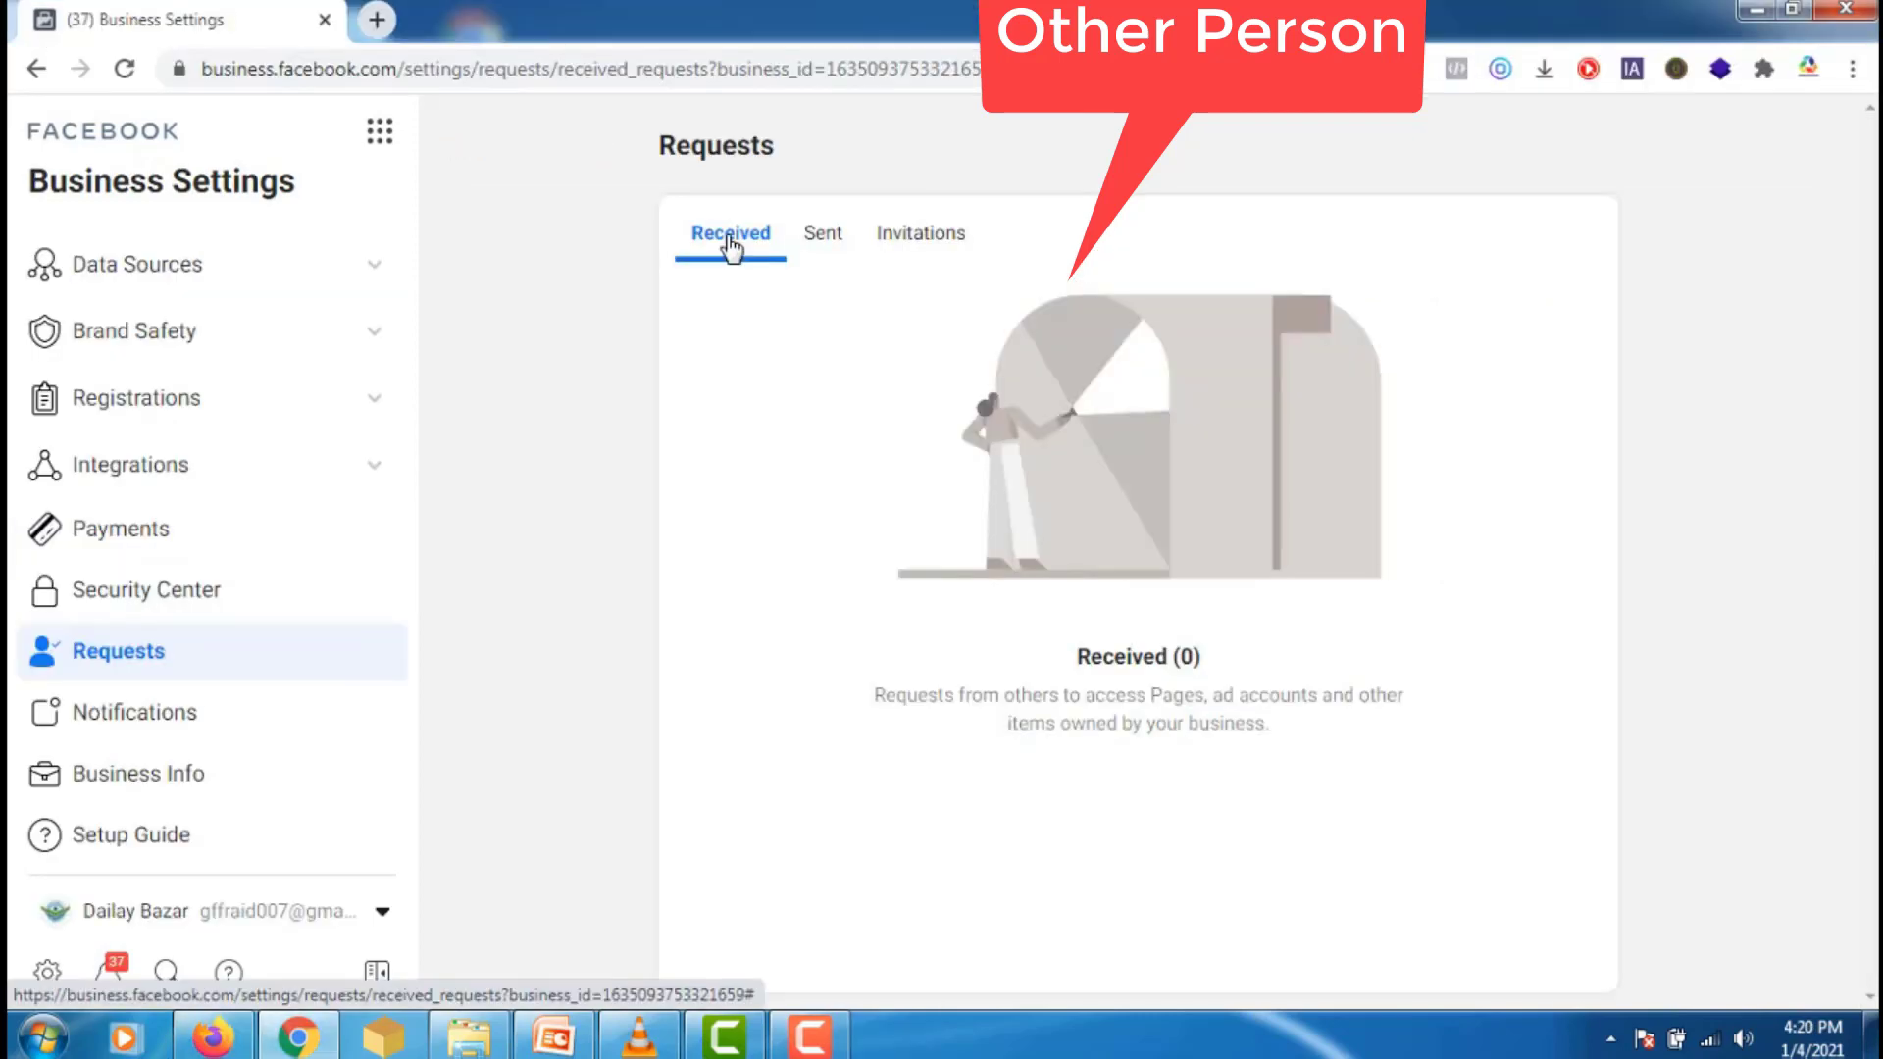
click(827, 245)
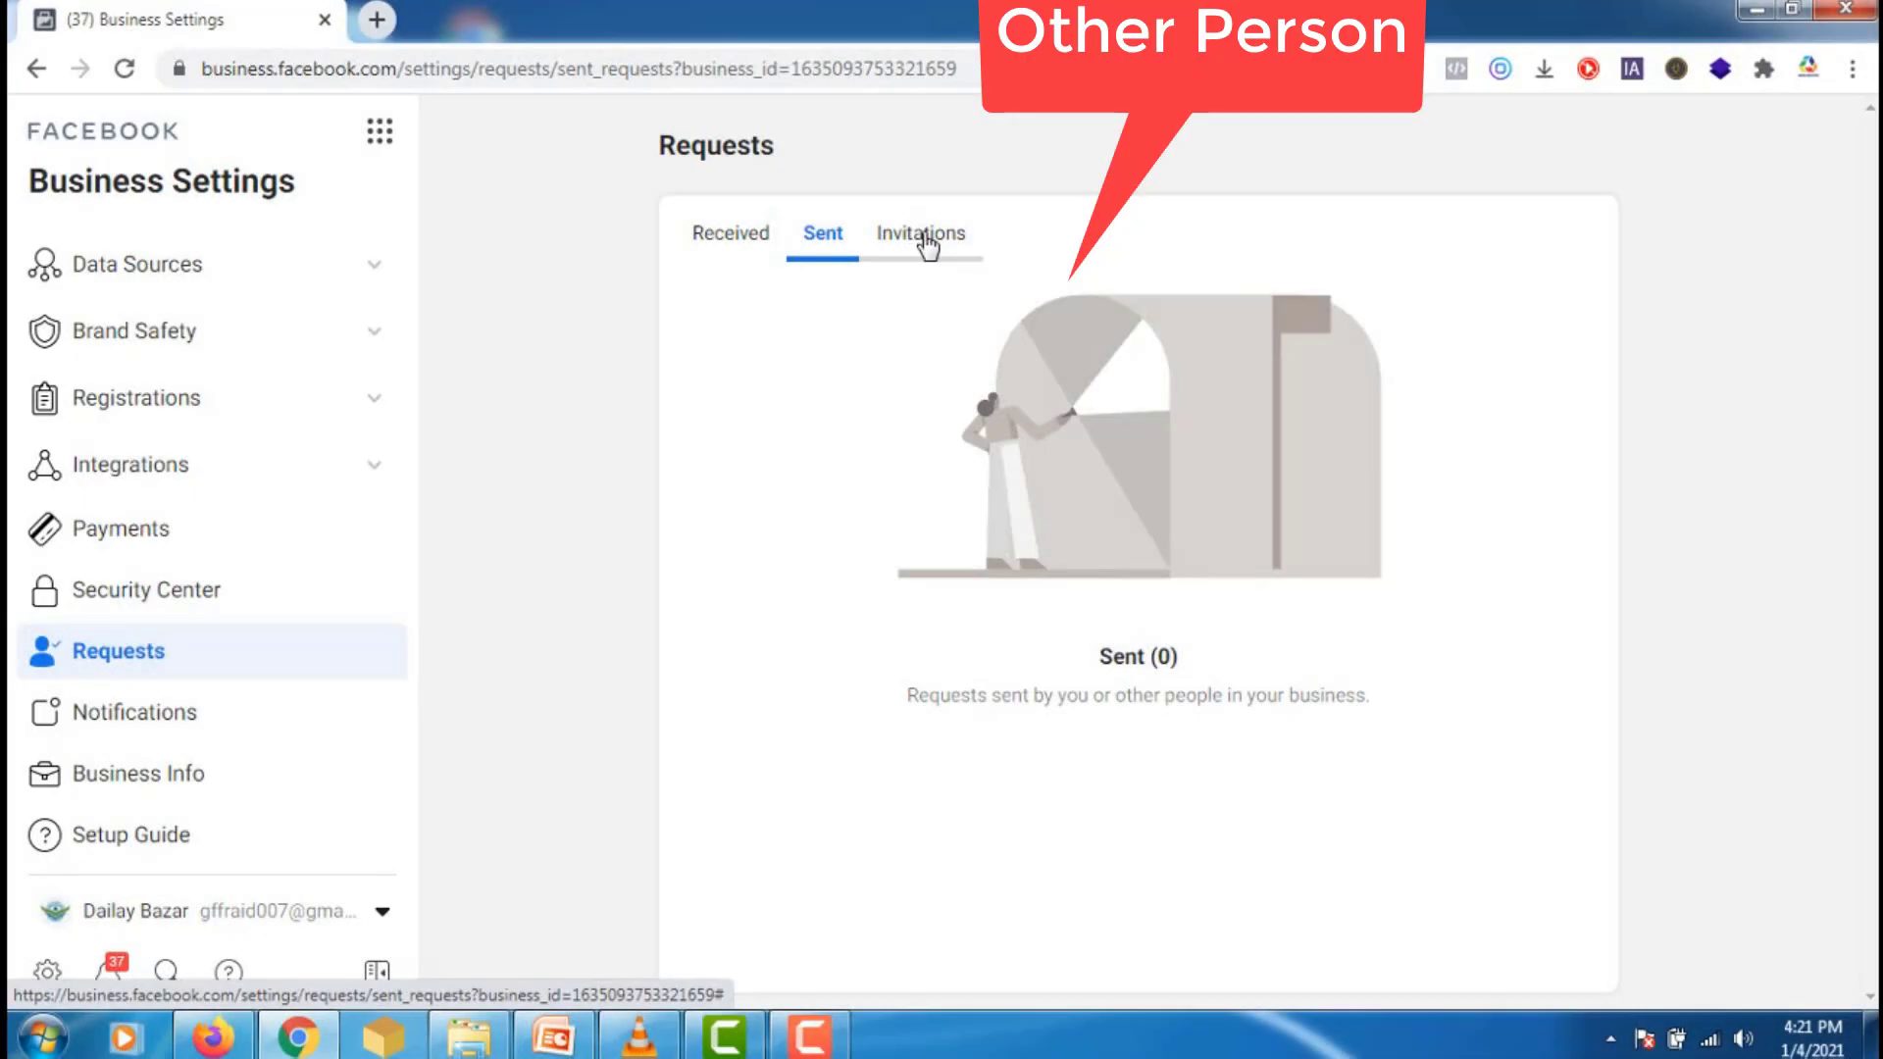
- Check the Invitations tab shows nothing pending, then return to the owner's People page
click(927, 243)
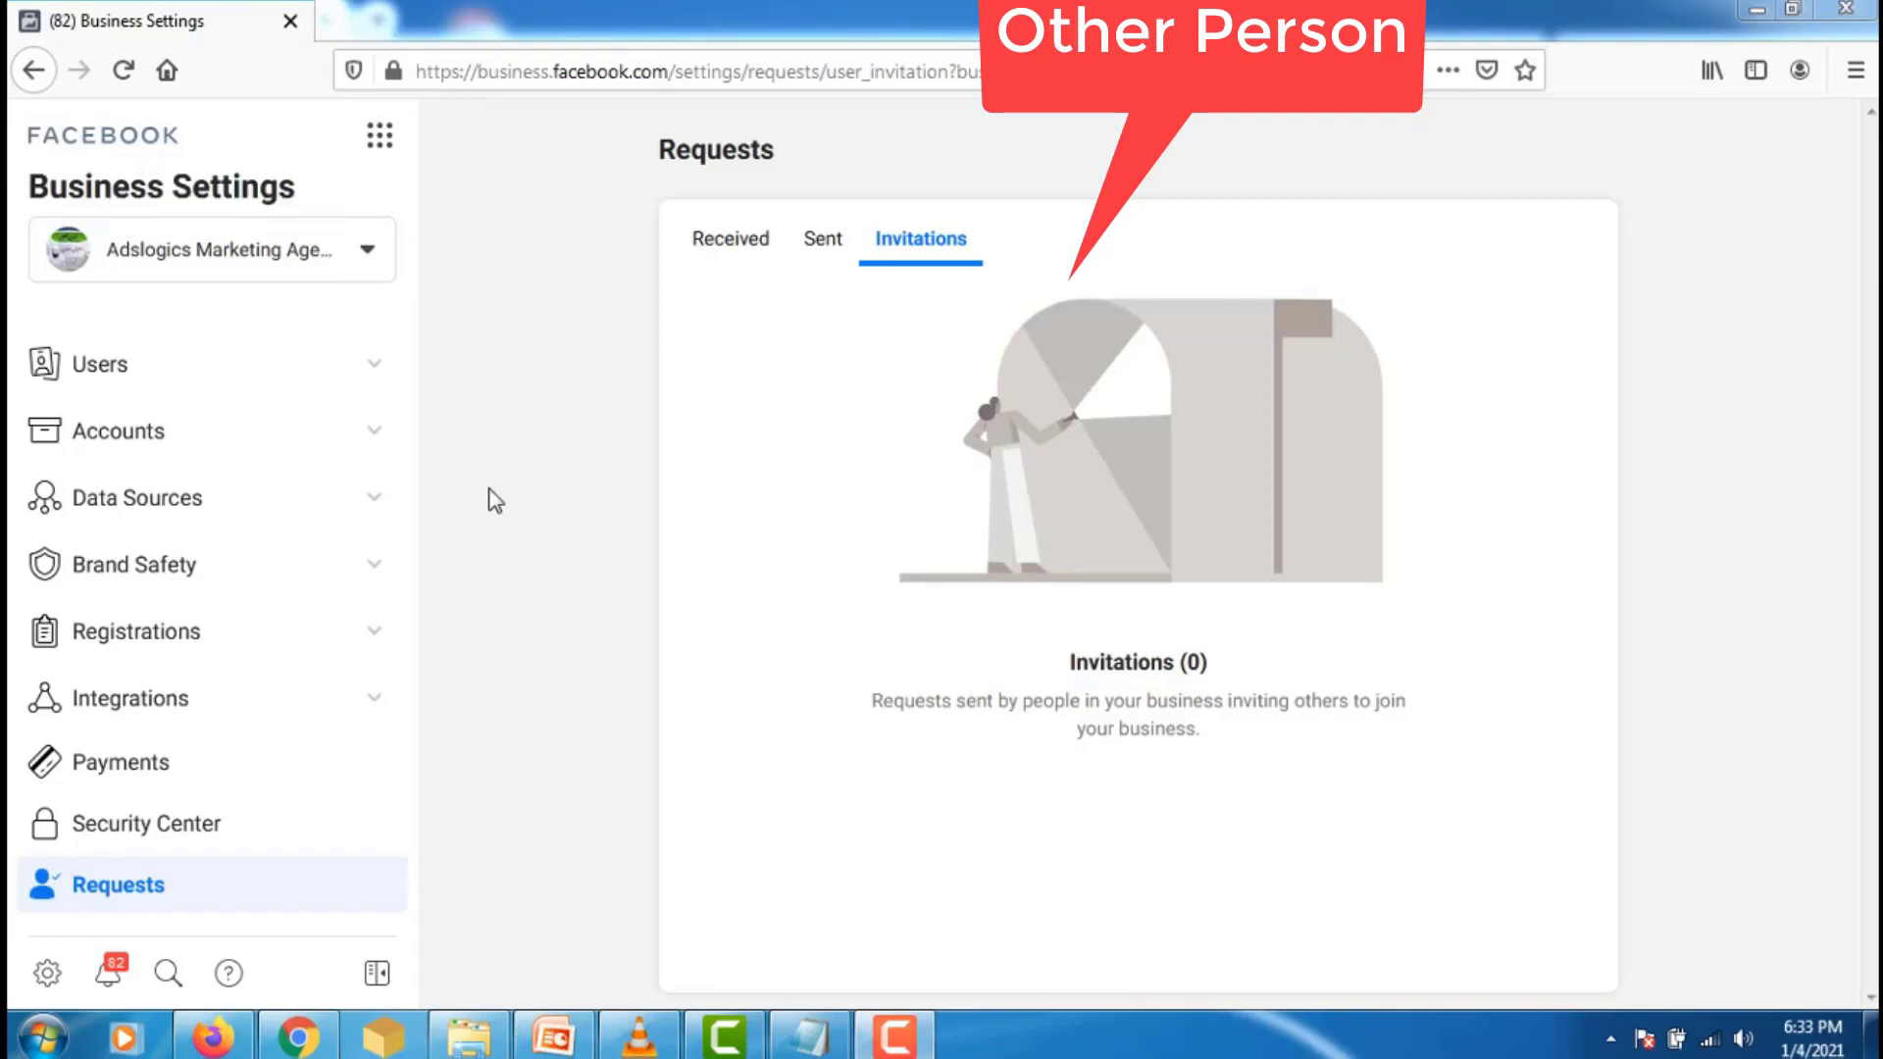
click(303, 1038)
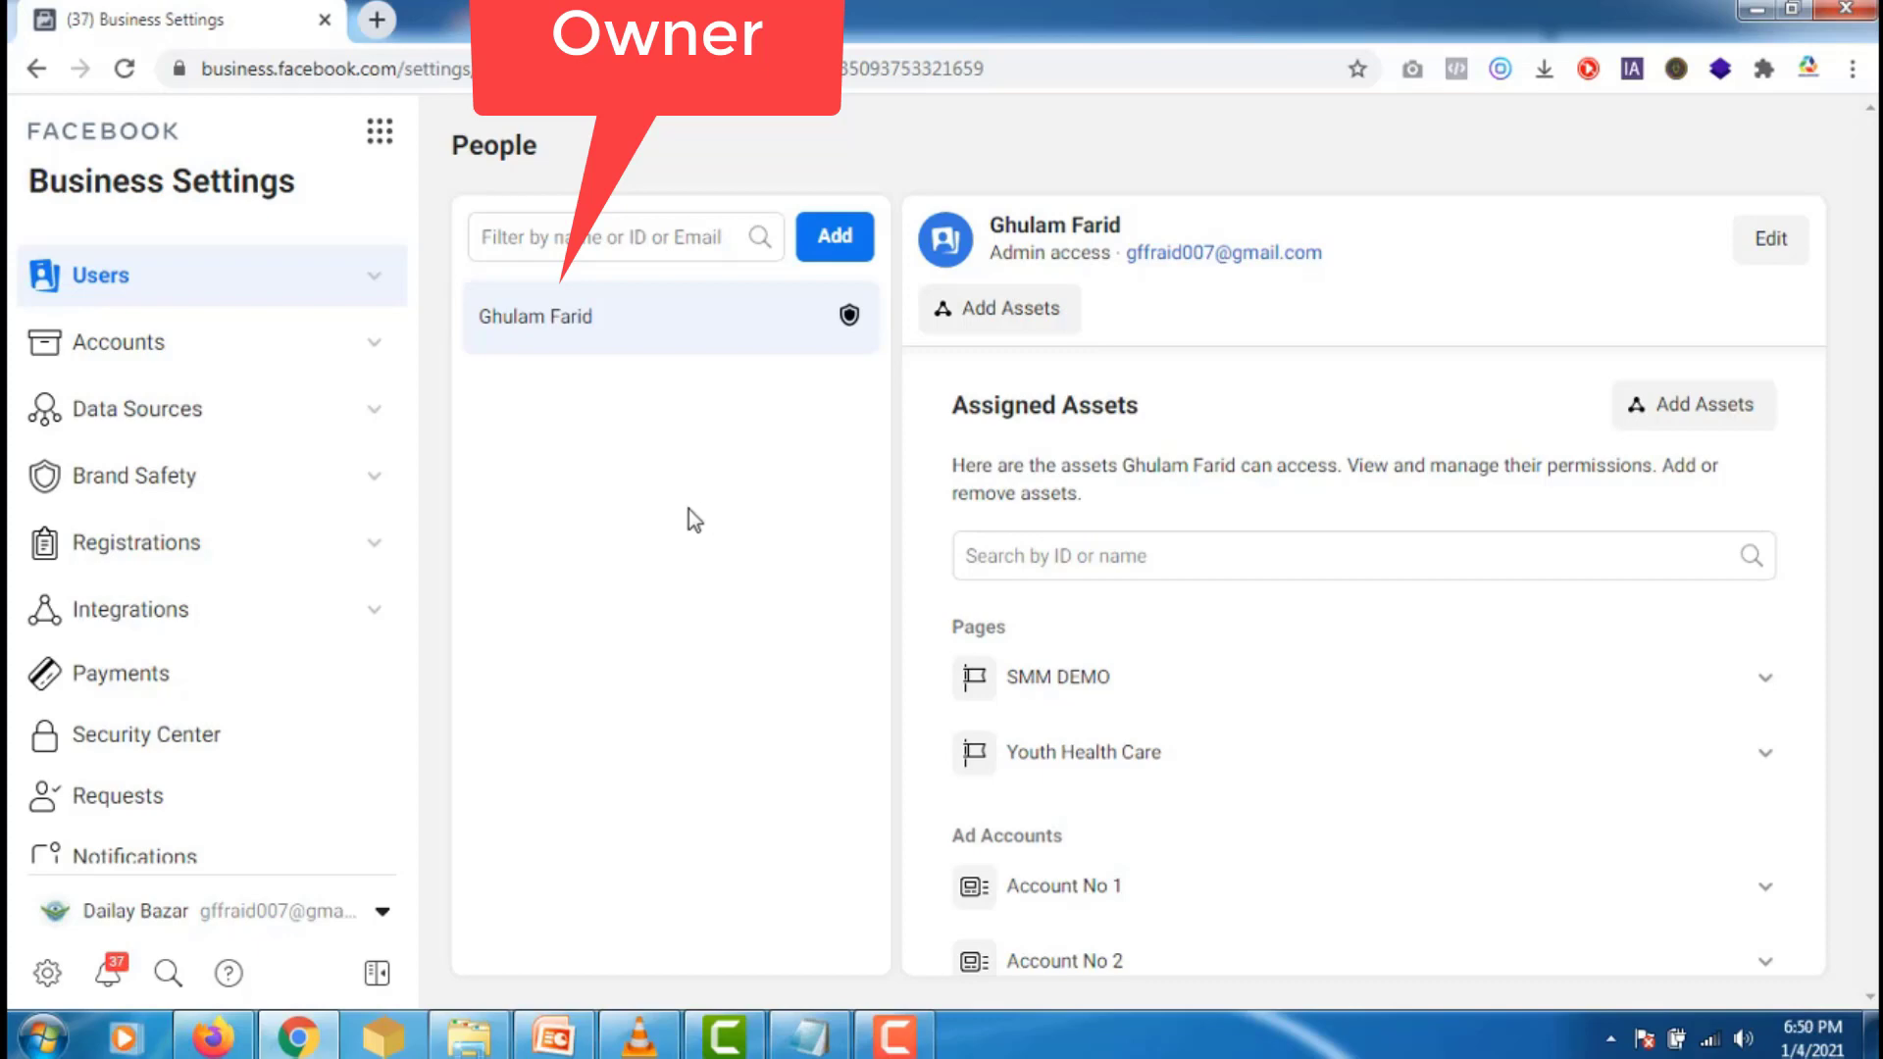
- Reopen Users > People and start inviting a new person with Add
click(375, 278)
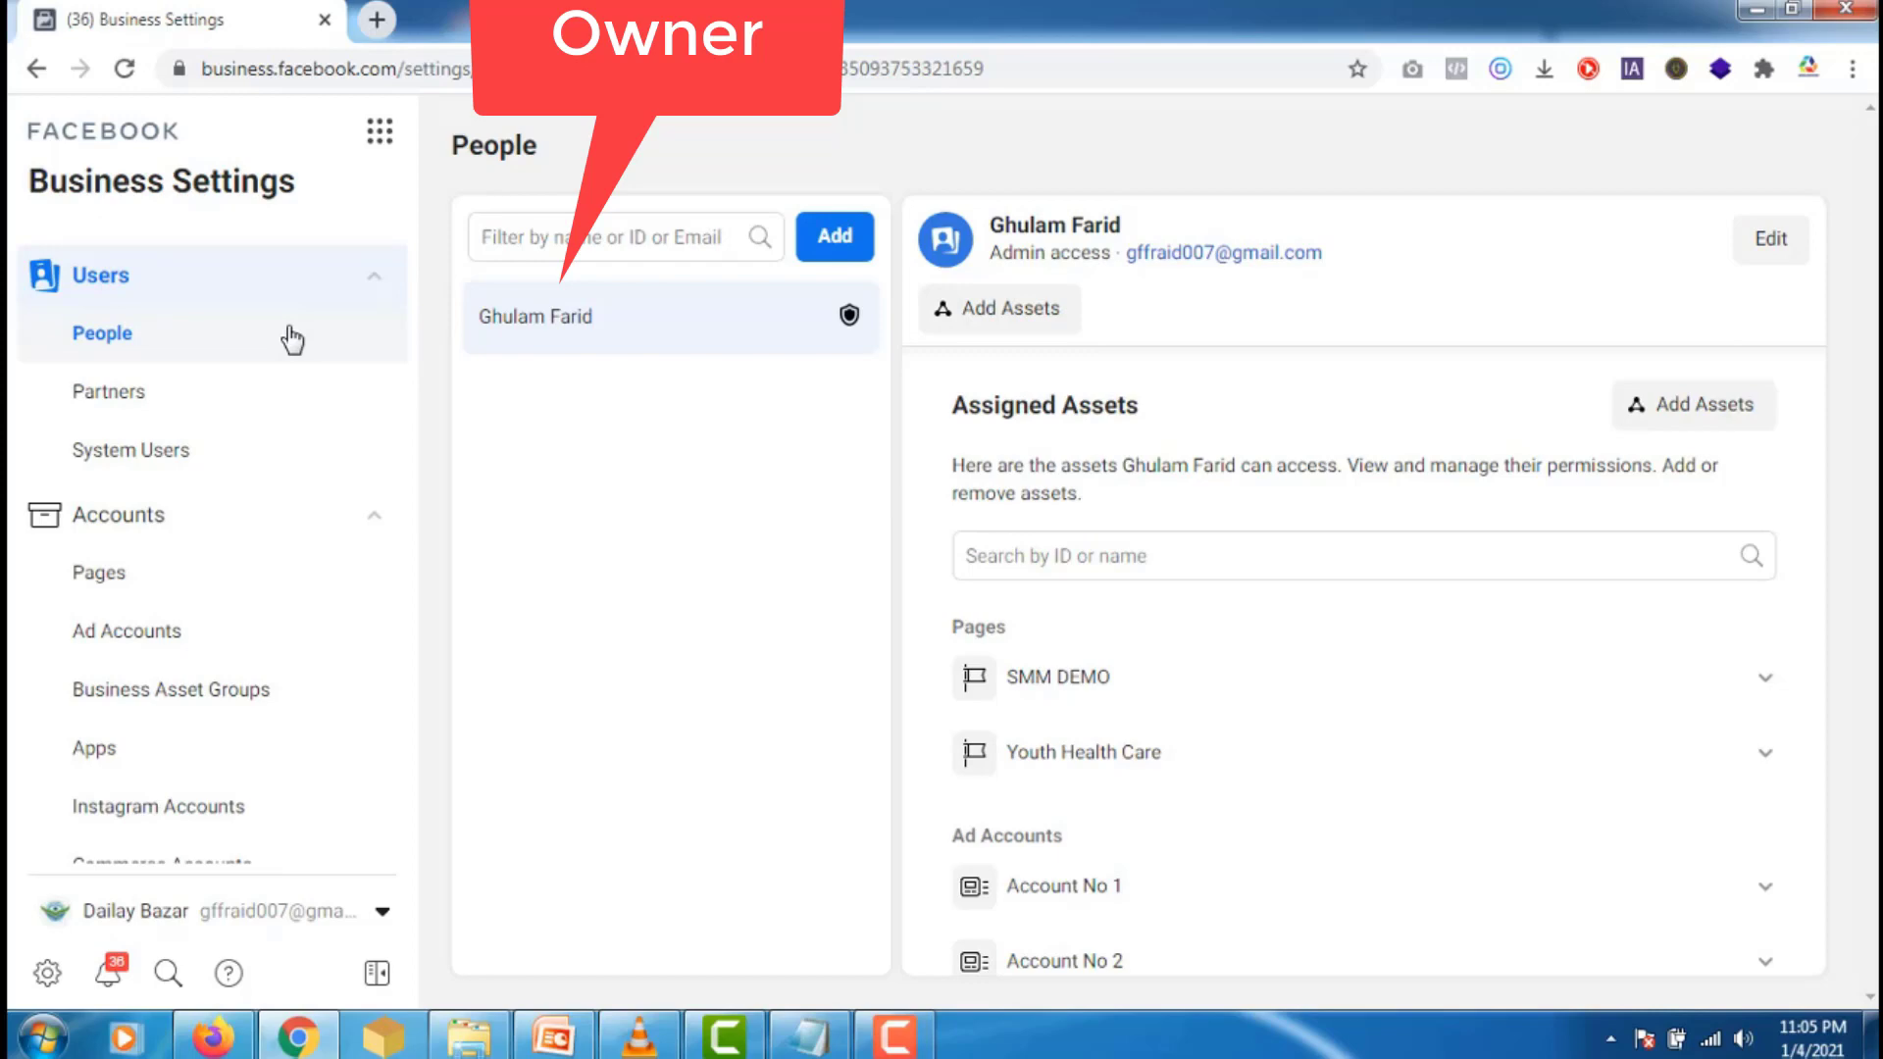
click(292, 340)
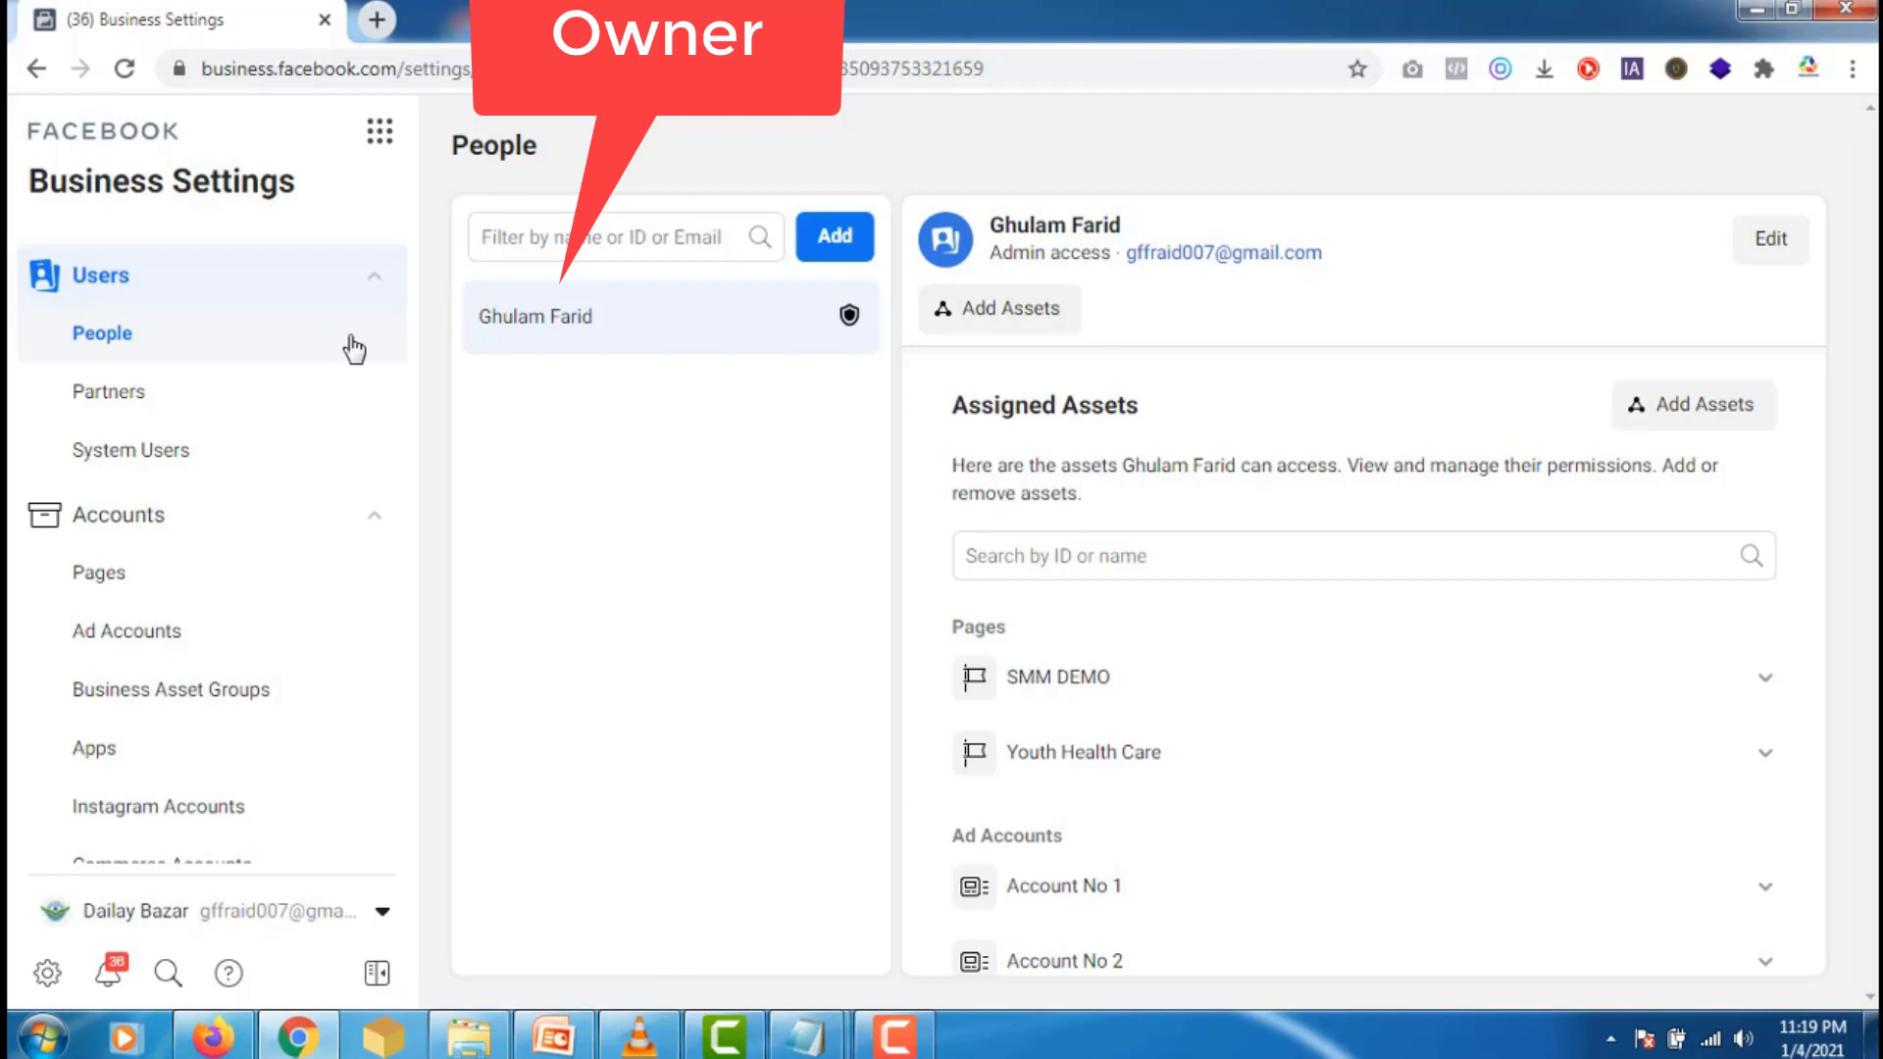
click(836, 243)
- Start an employee invitation and paste the invitee's e-mail address into the Invite People form
click(835, 243)
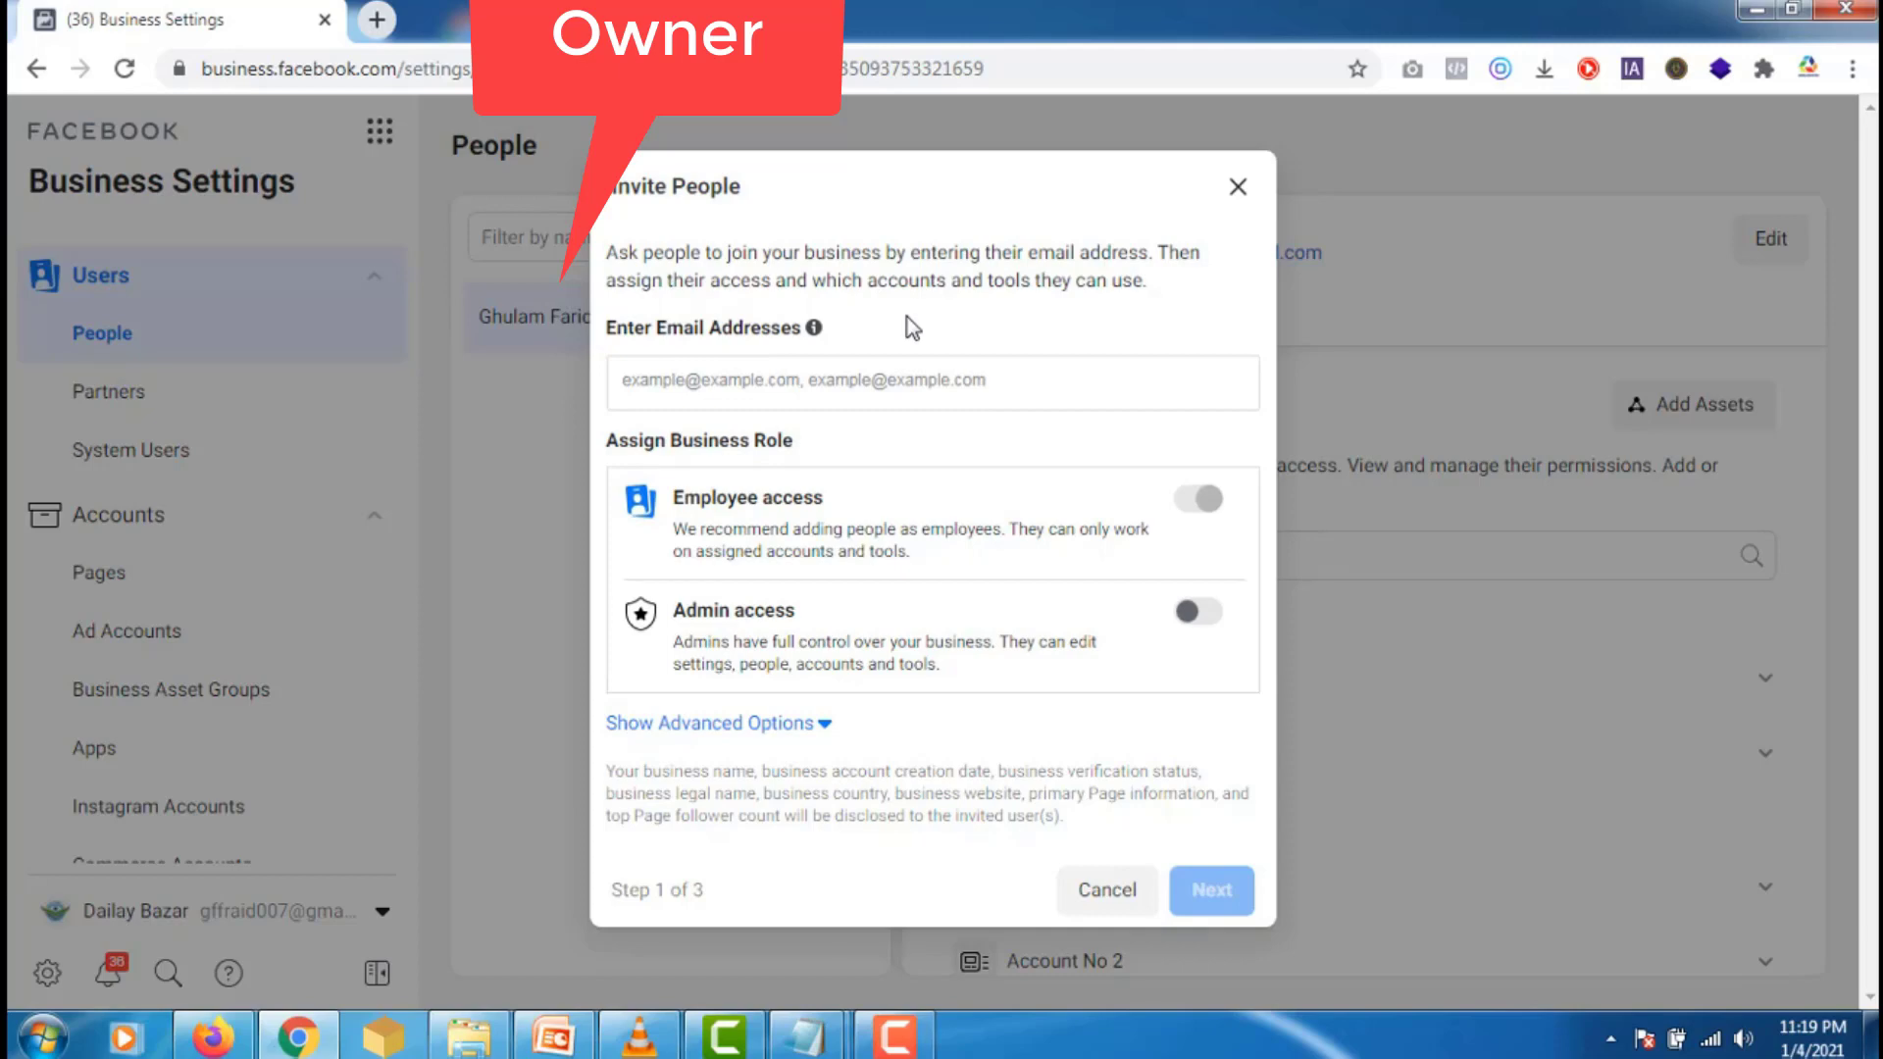
click(666, 374)
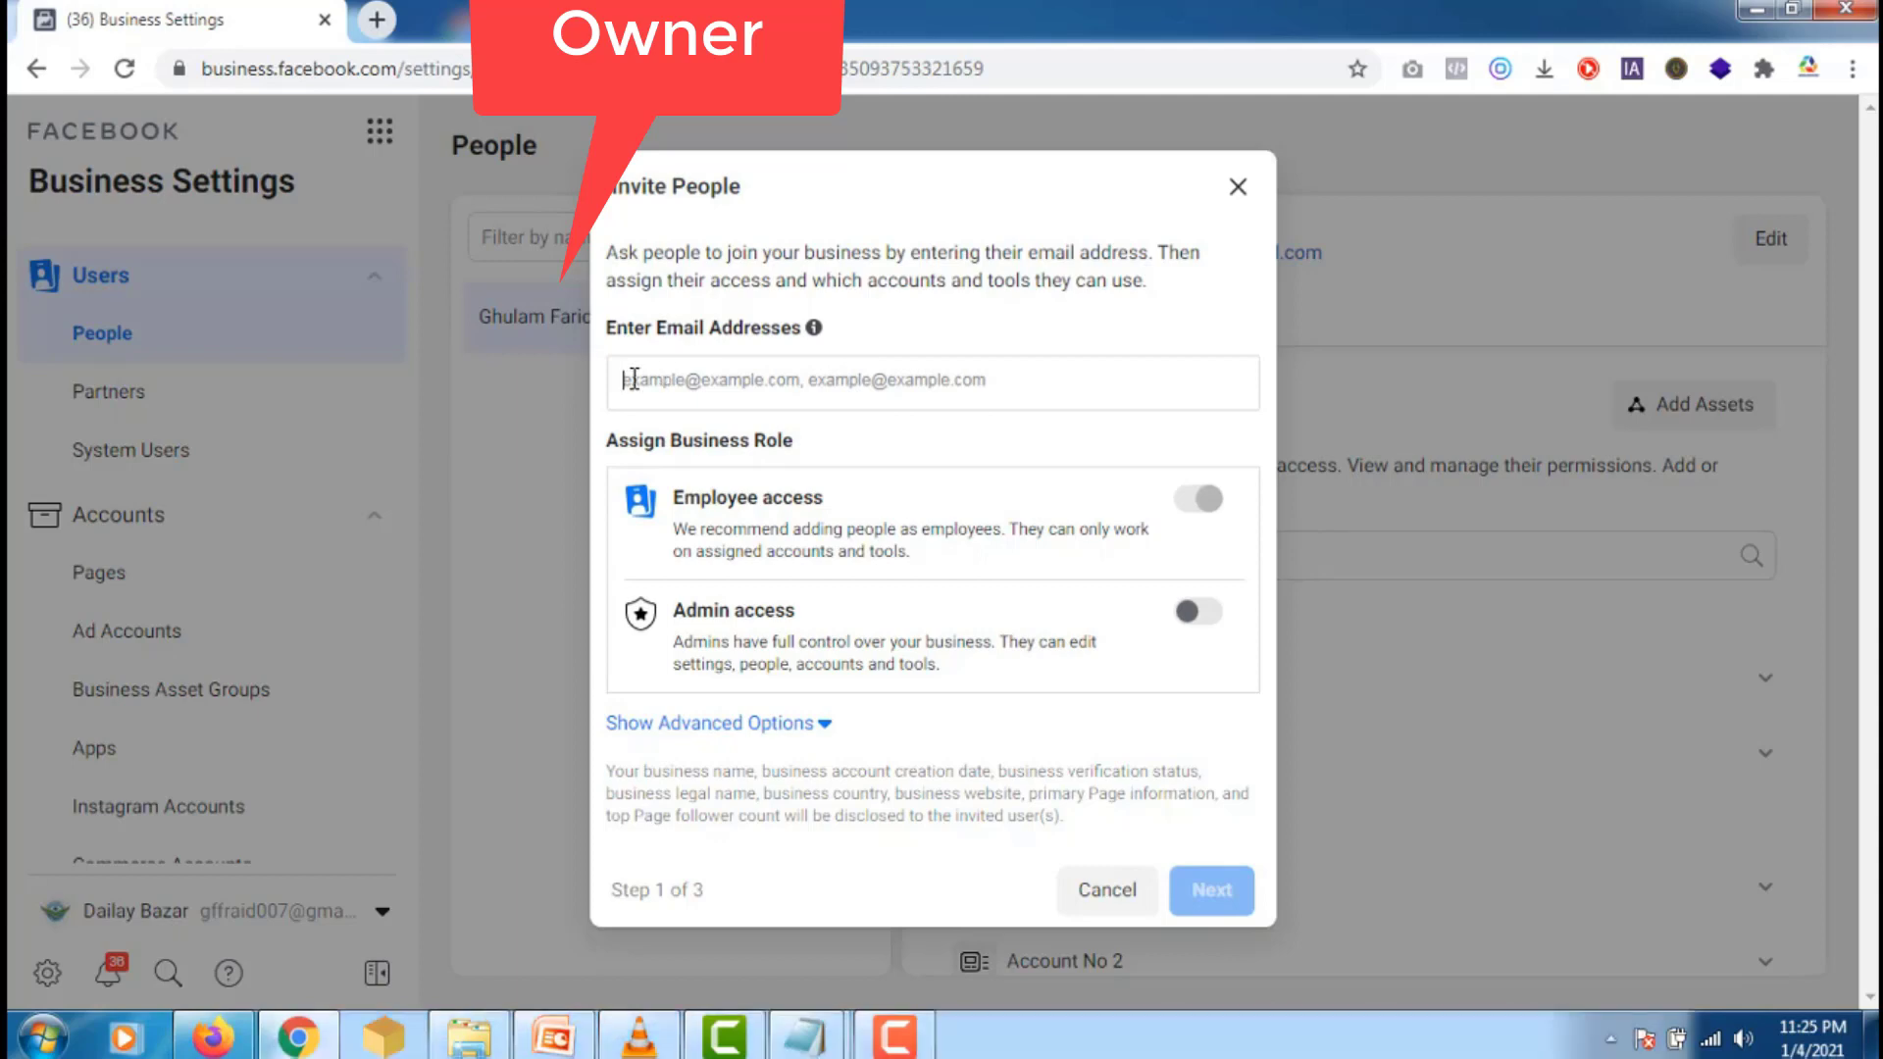
right_click(632, 379)
click(768, 547)
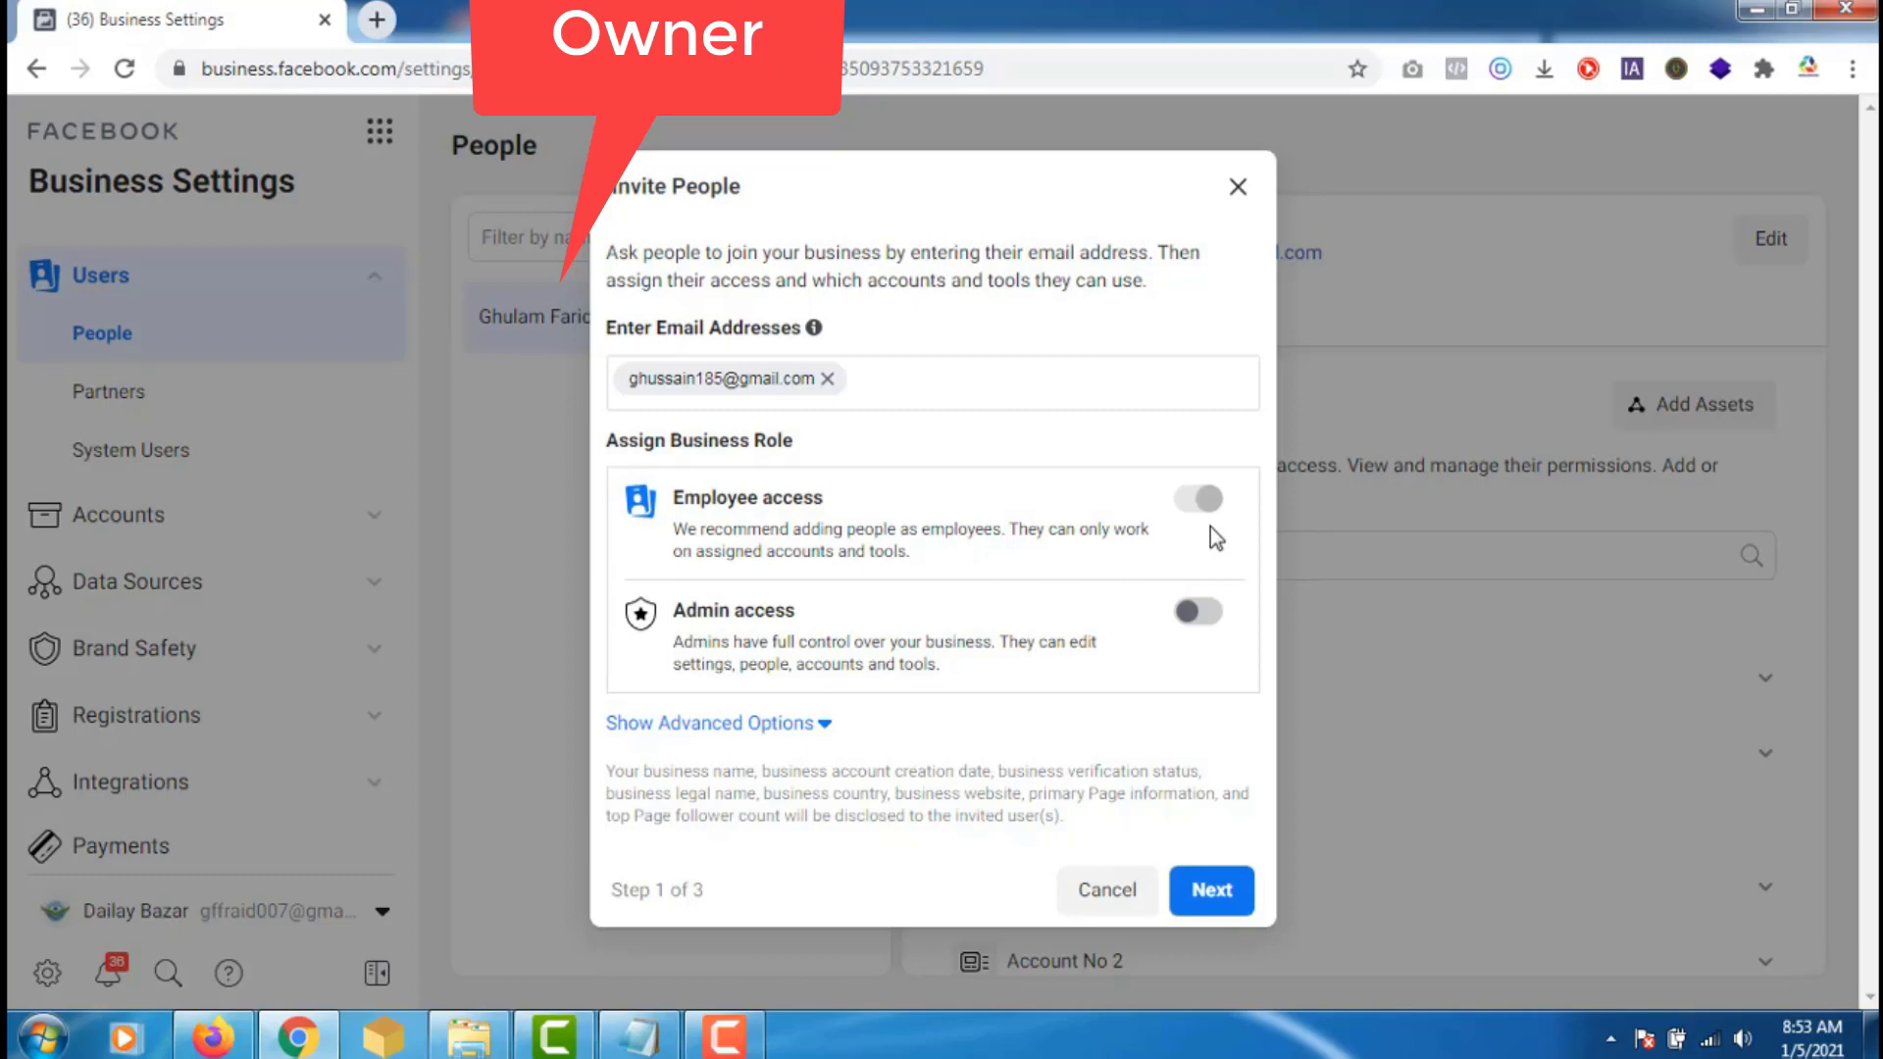
- Move to Assign Access and browse the available Pages, Ad Accounts, Catalogs, Apps and Pixels
click(1212, 892)
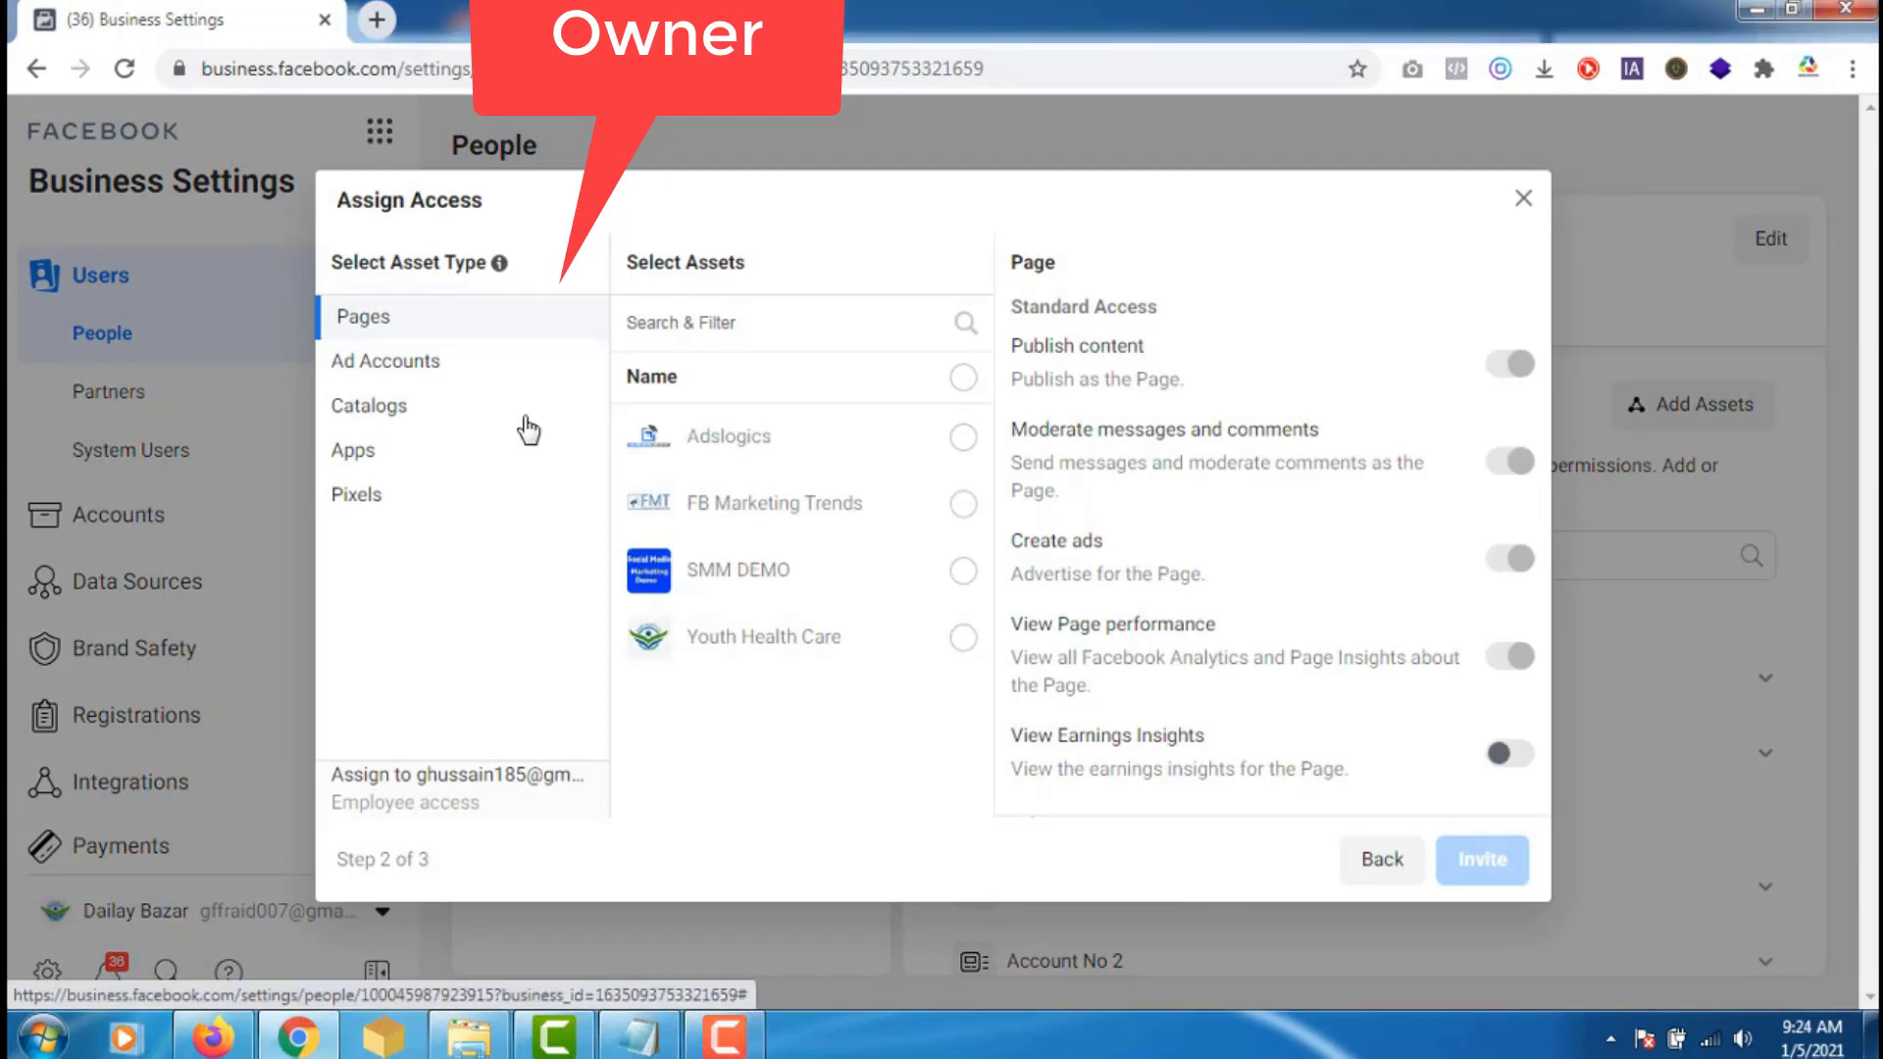
click(421, 371)
click(408, 417)
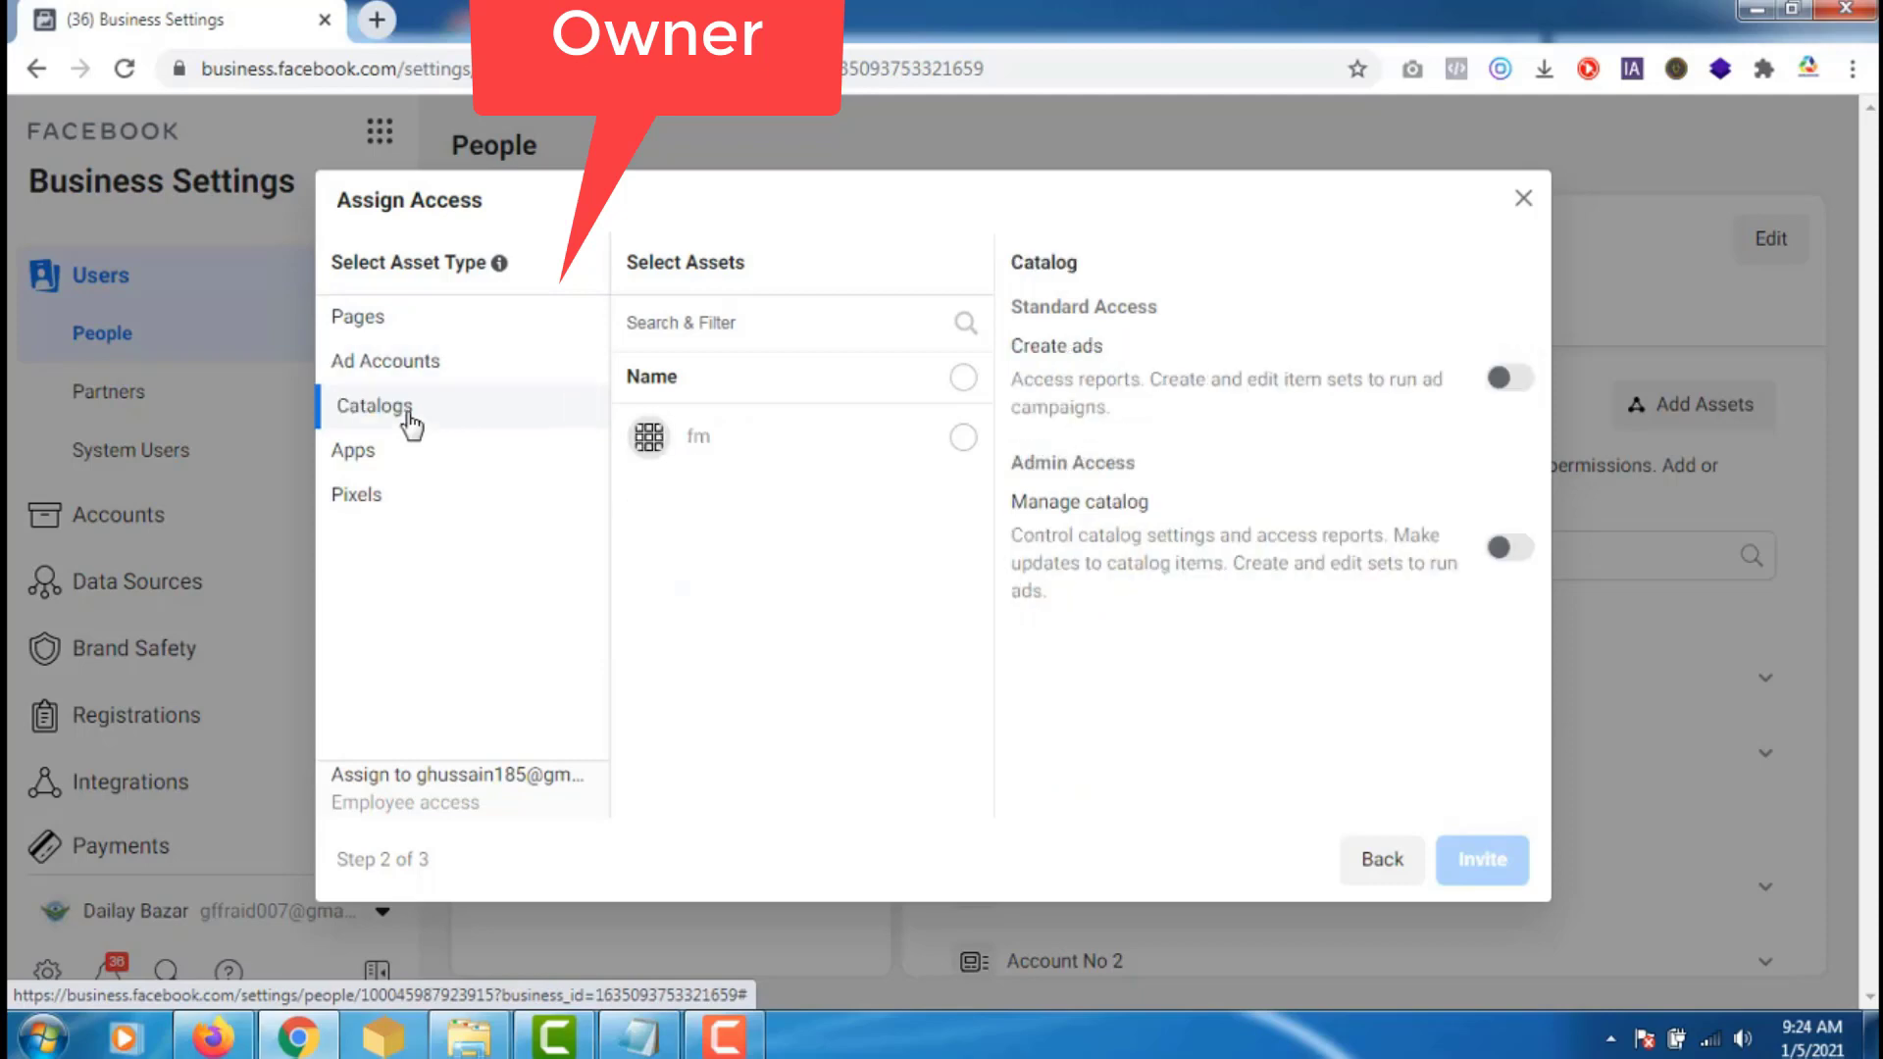
click(379, 455)
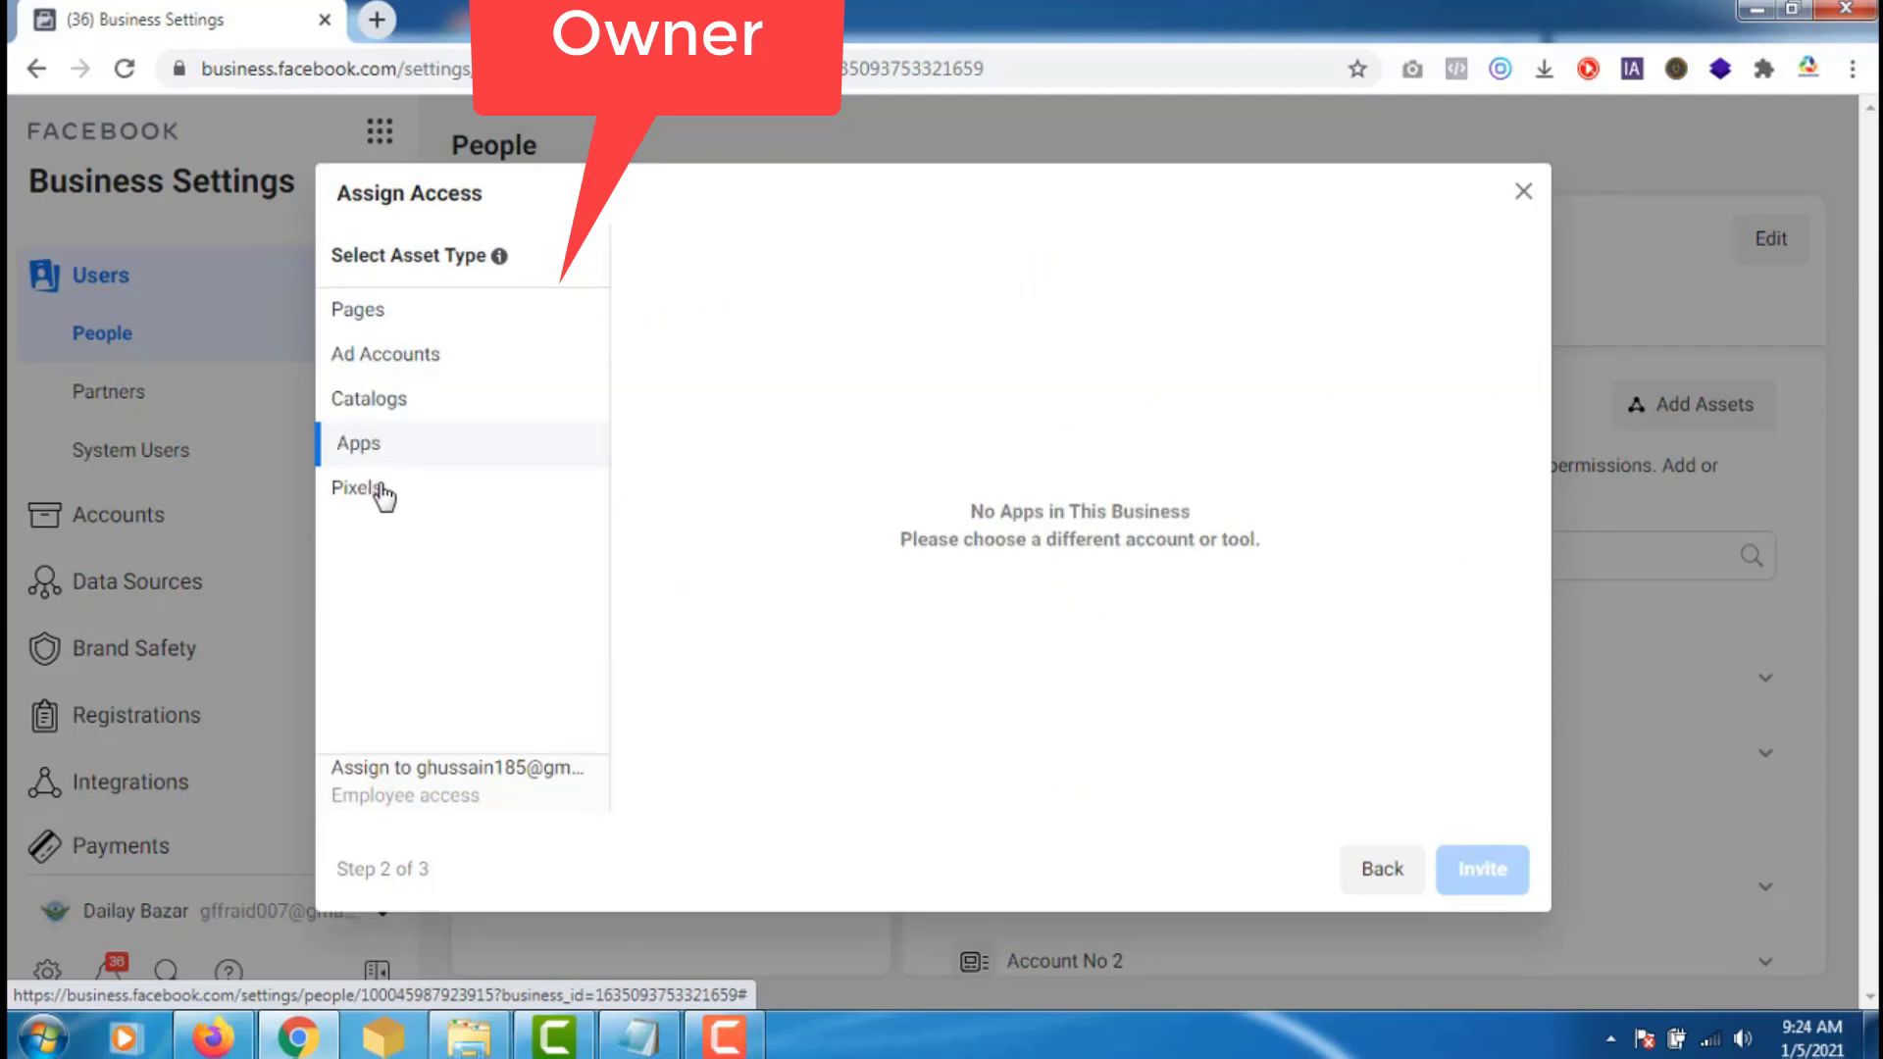
click(383, 493)
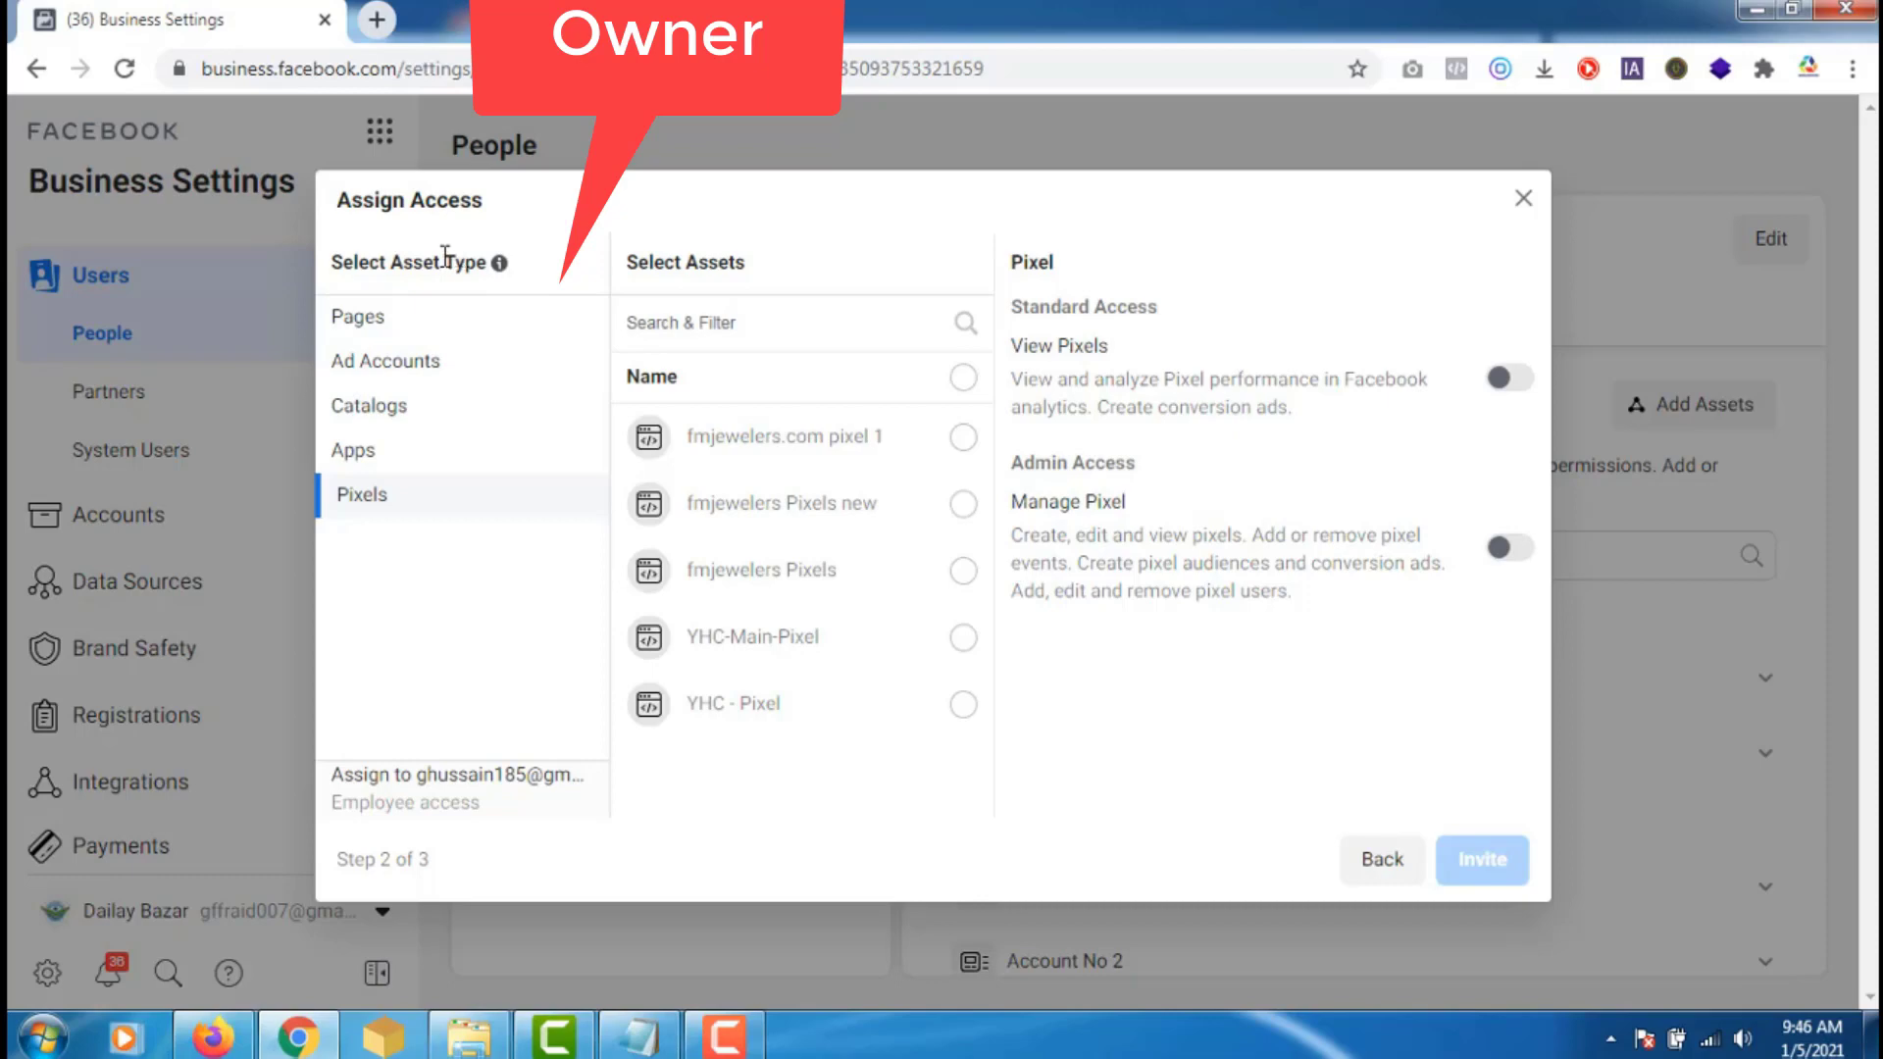
click(385, 319)
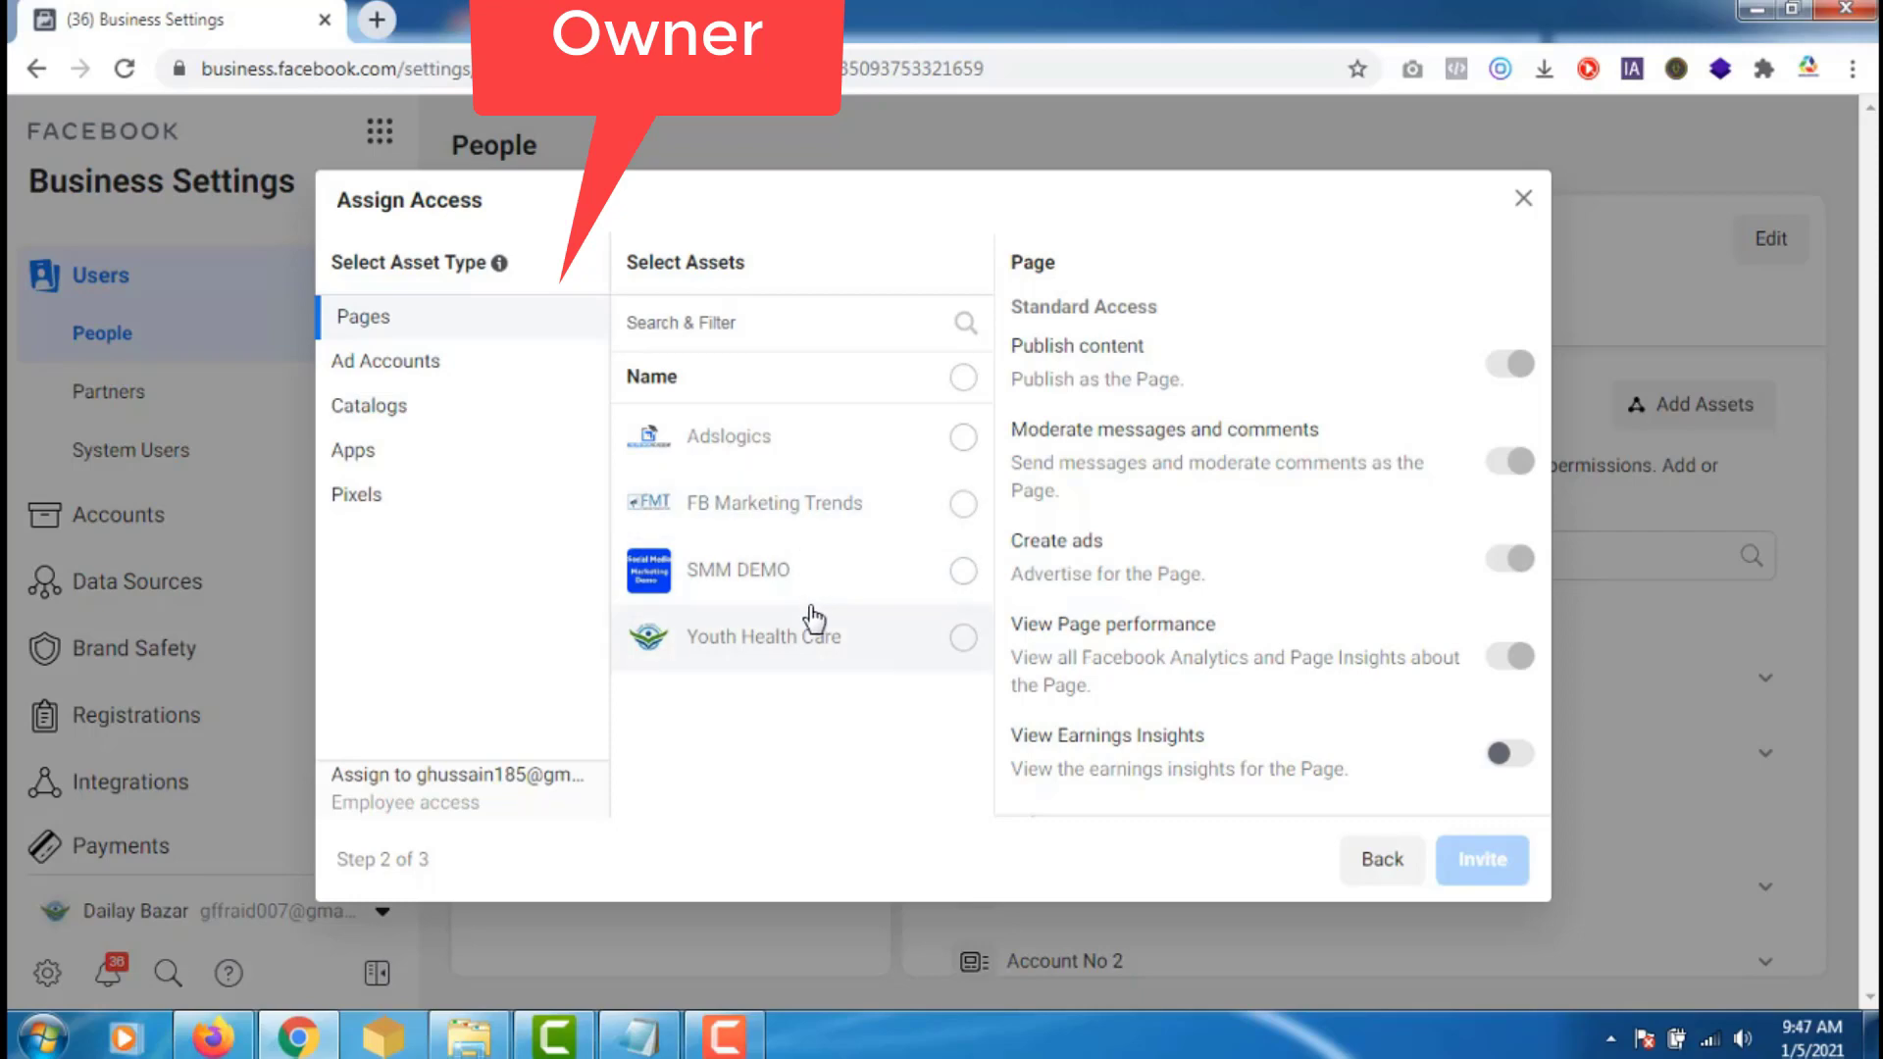
click(419, 364)
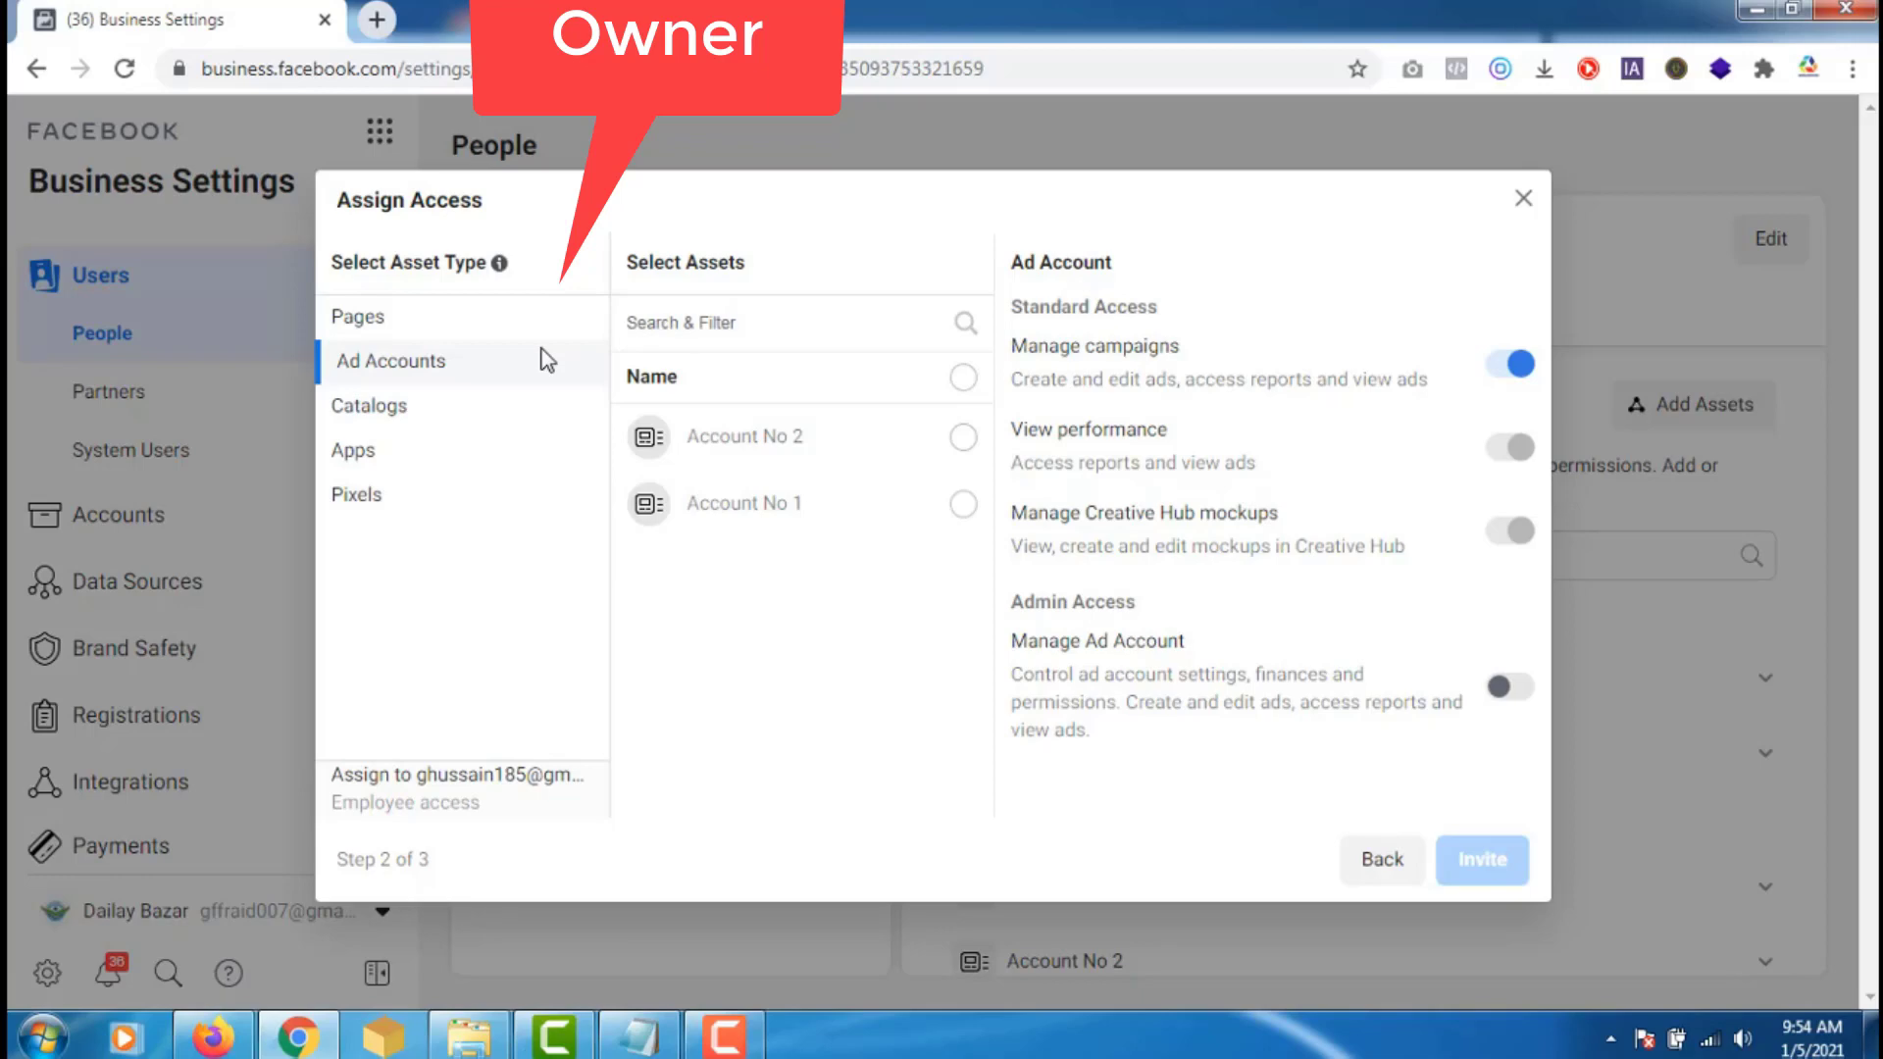
- Assign the FB Marketing Trends page to the invitee with full Manage Page access
click(397, 326)
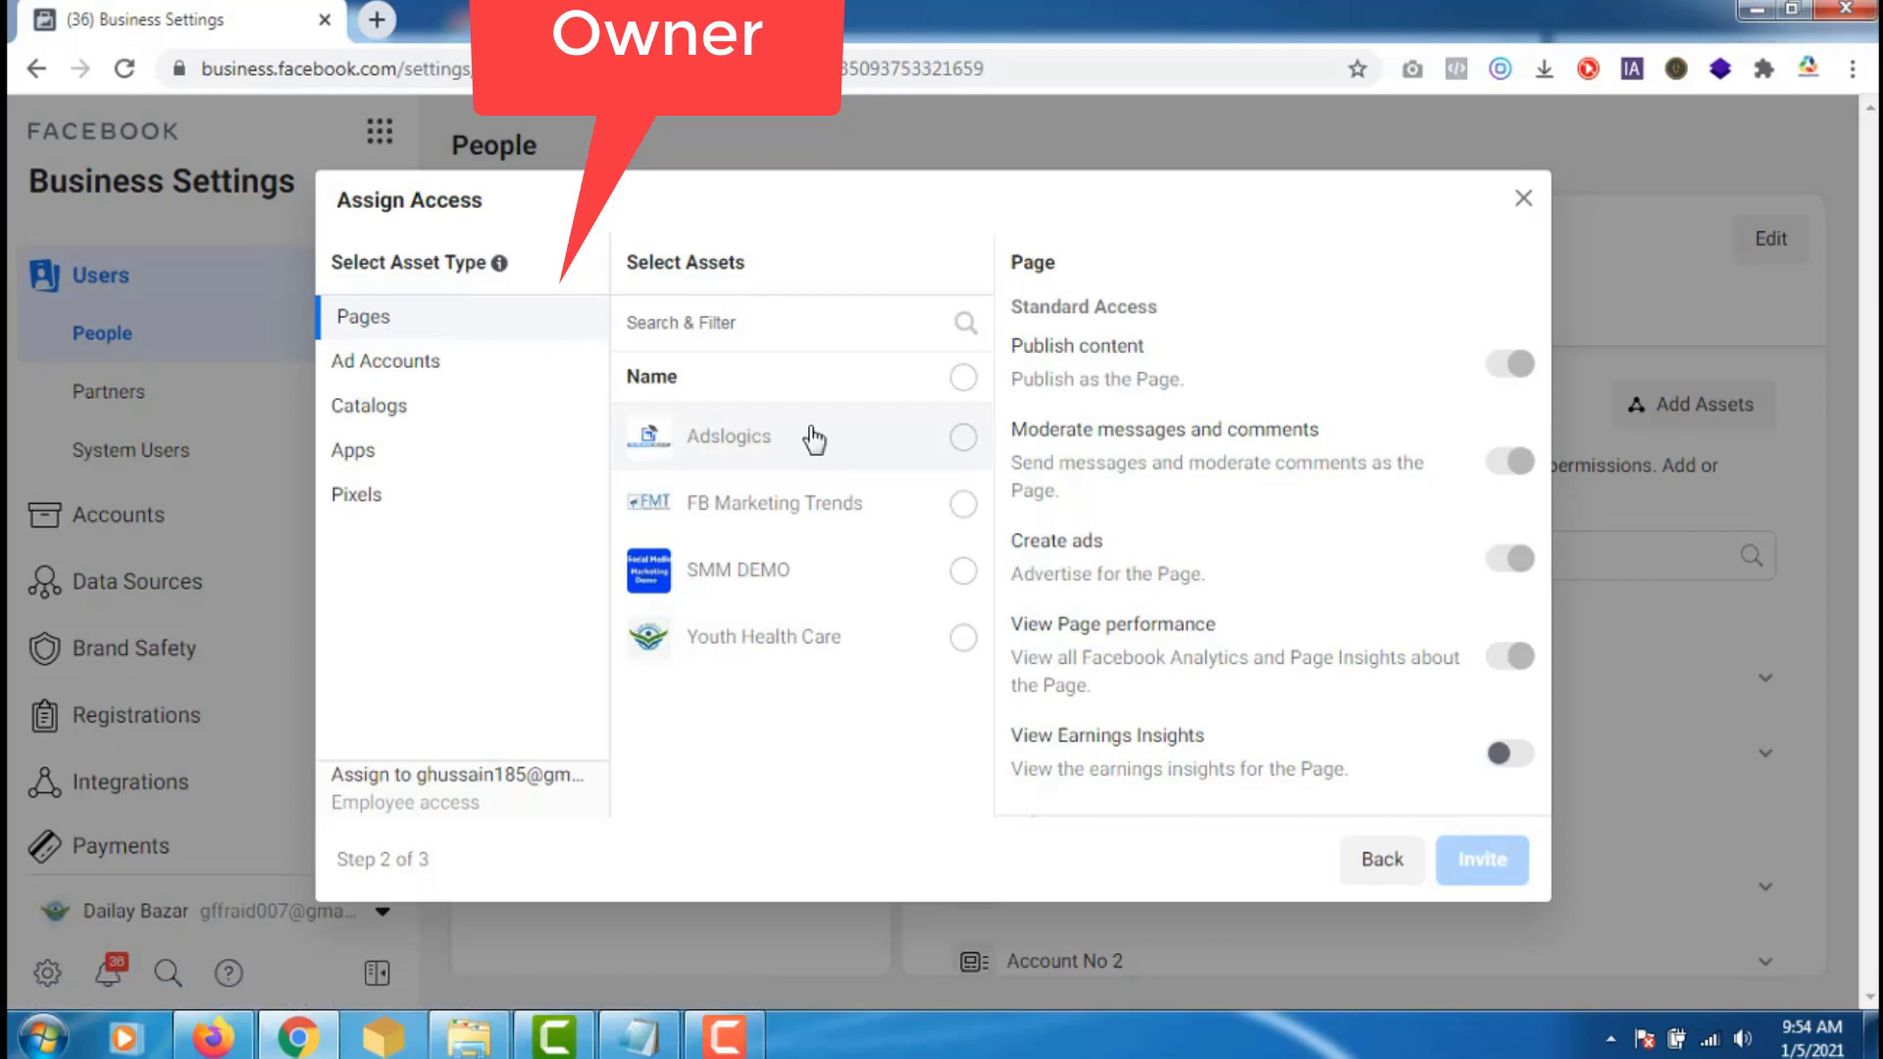
click(963, 505)
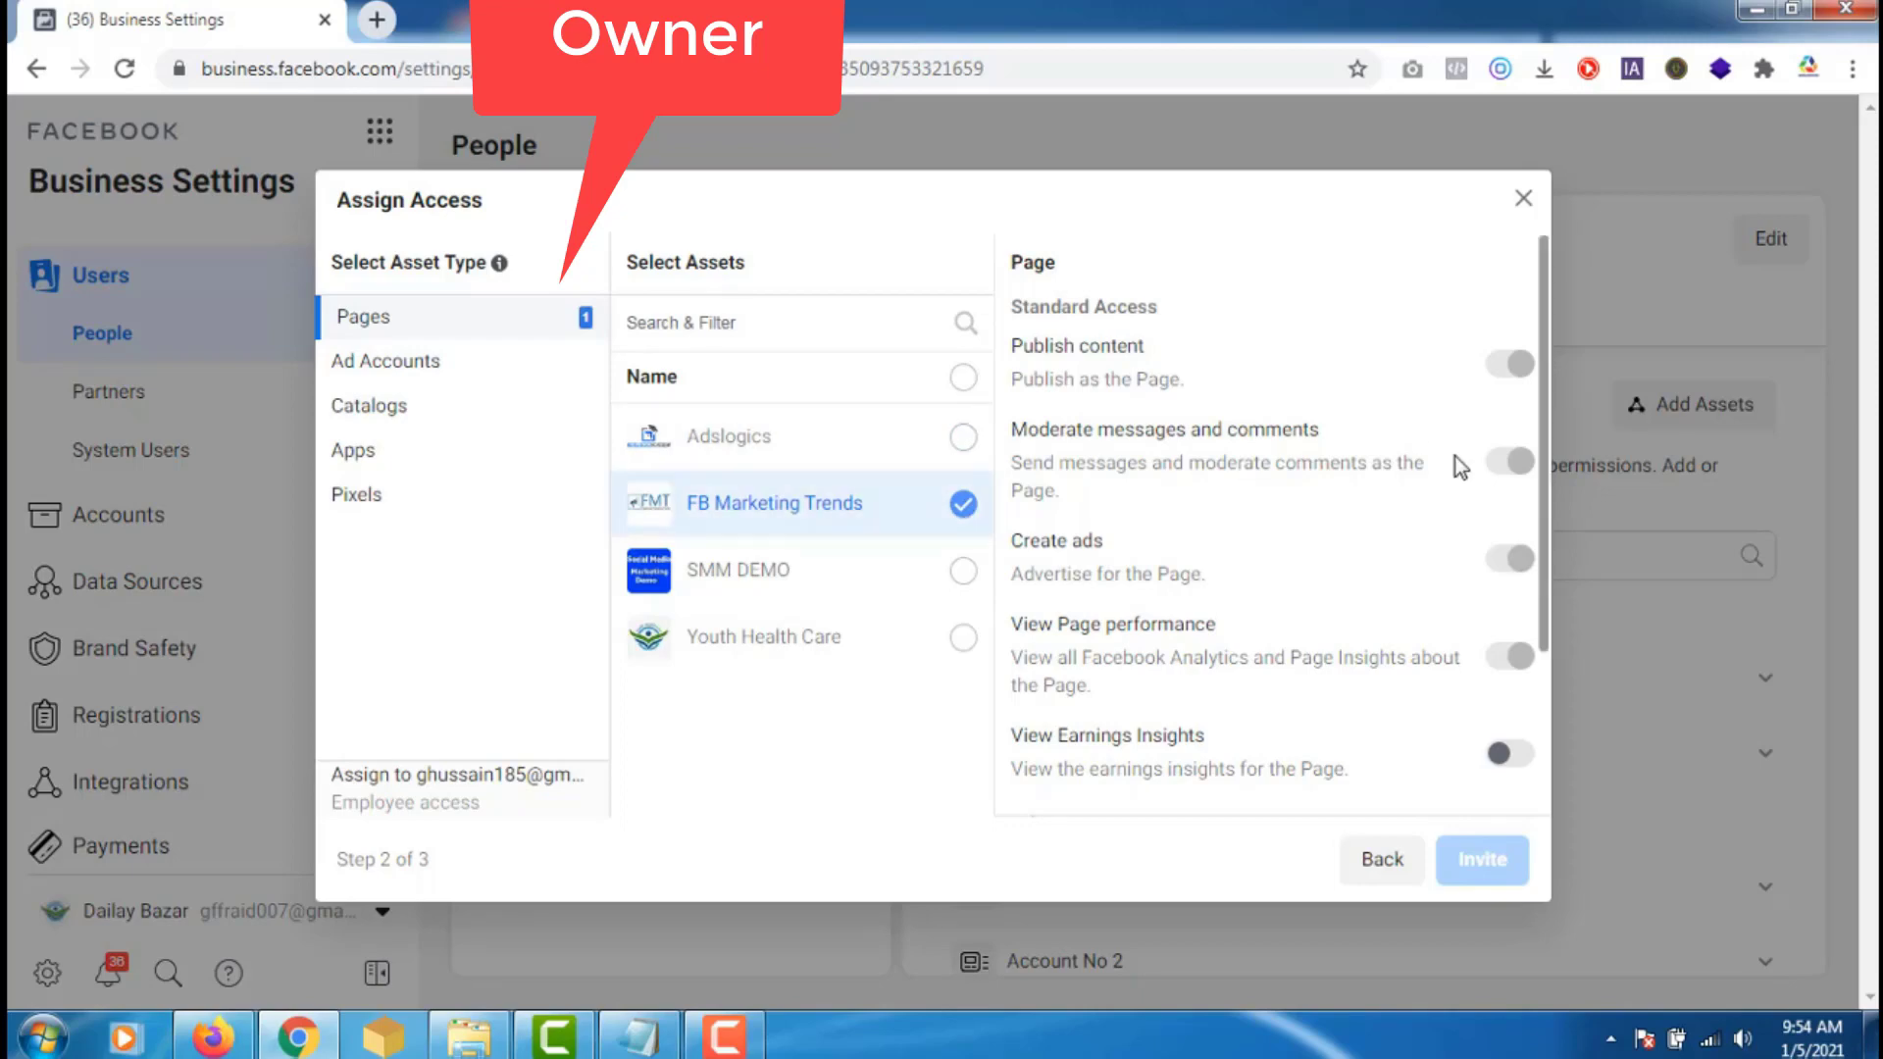
scroll(1515, 588, down, 2)
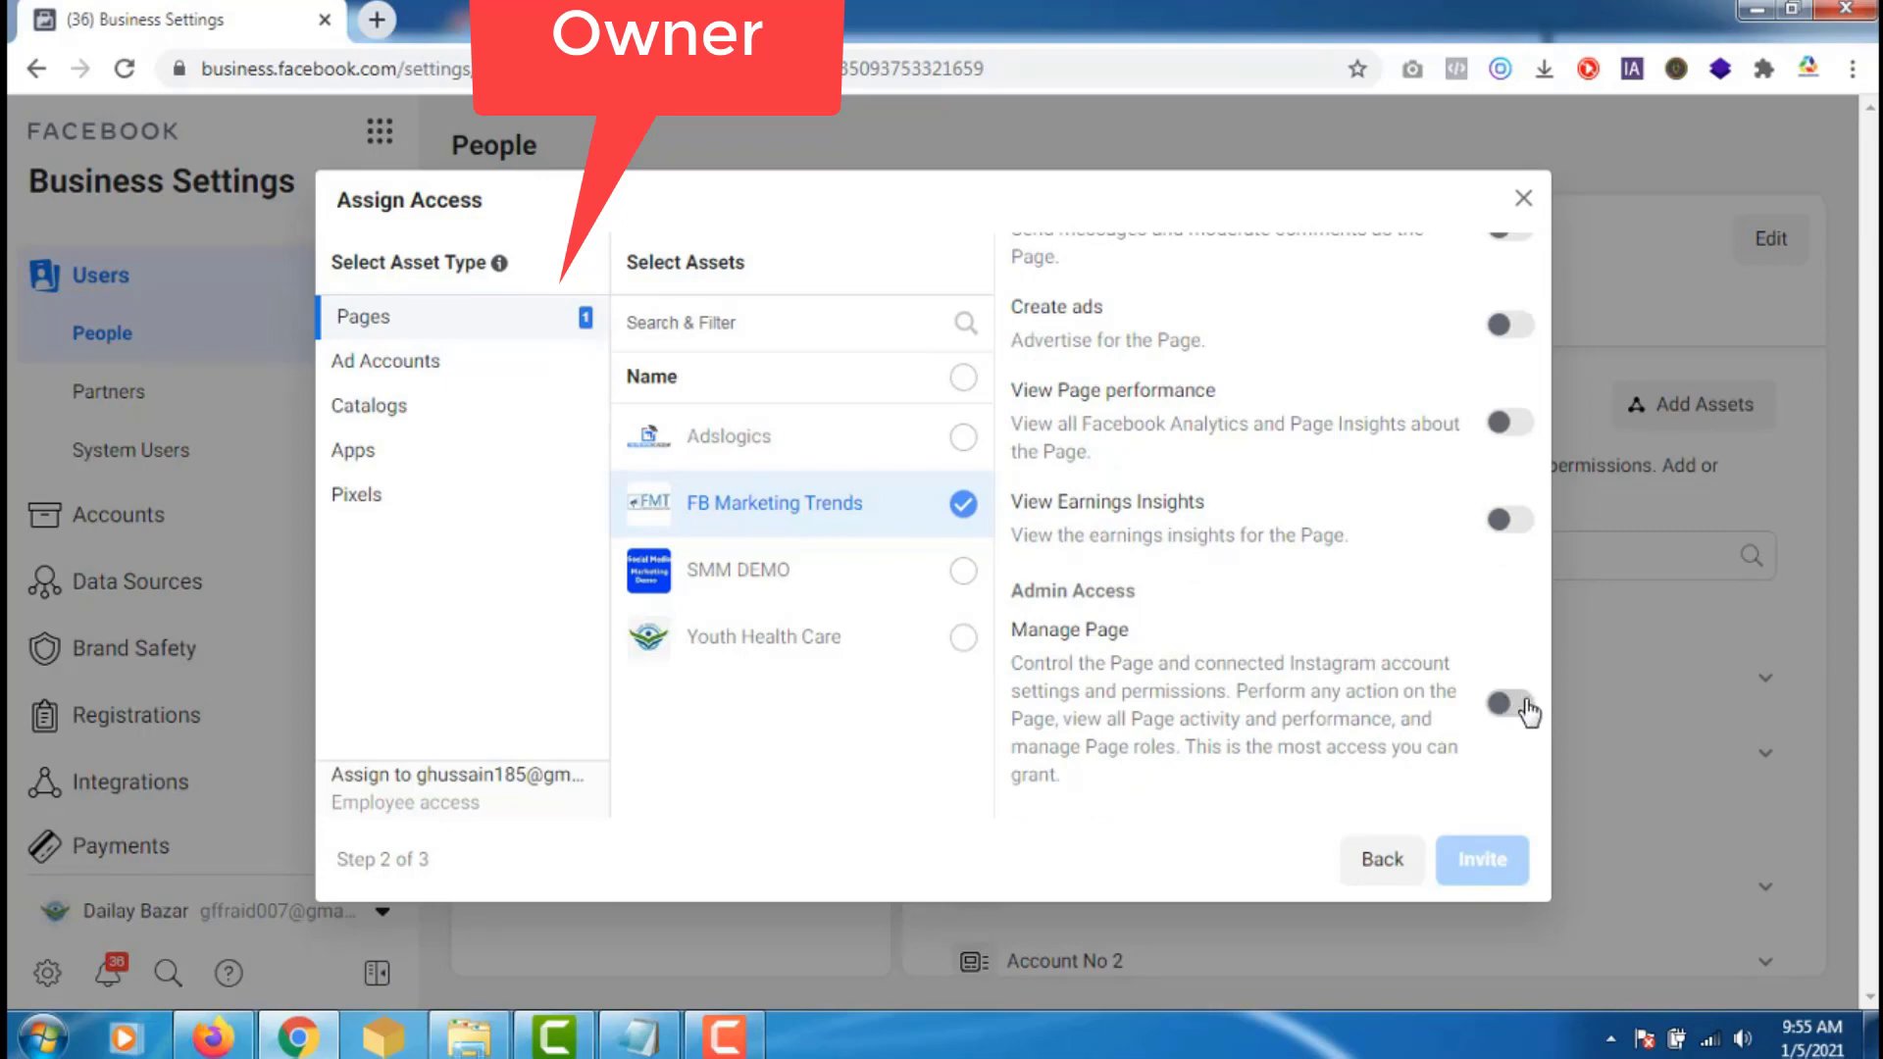
click(1522, 706)
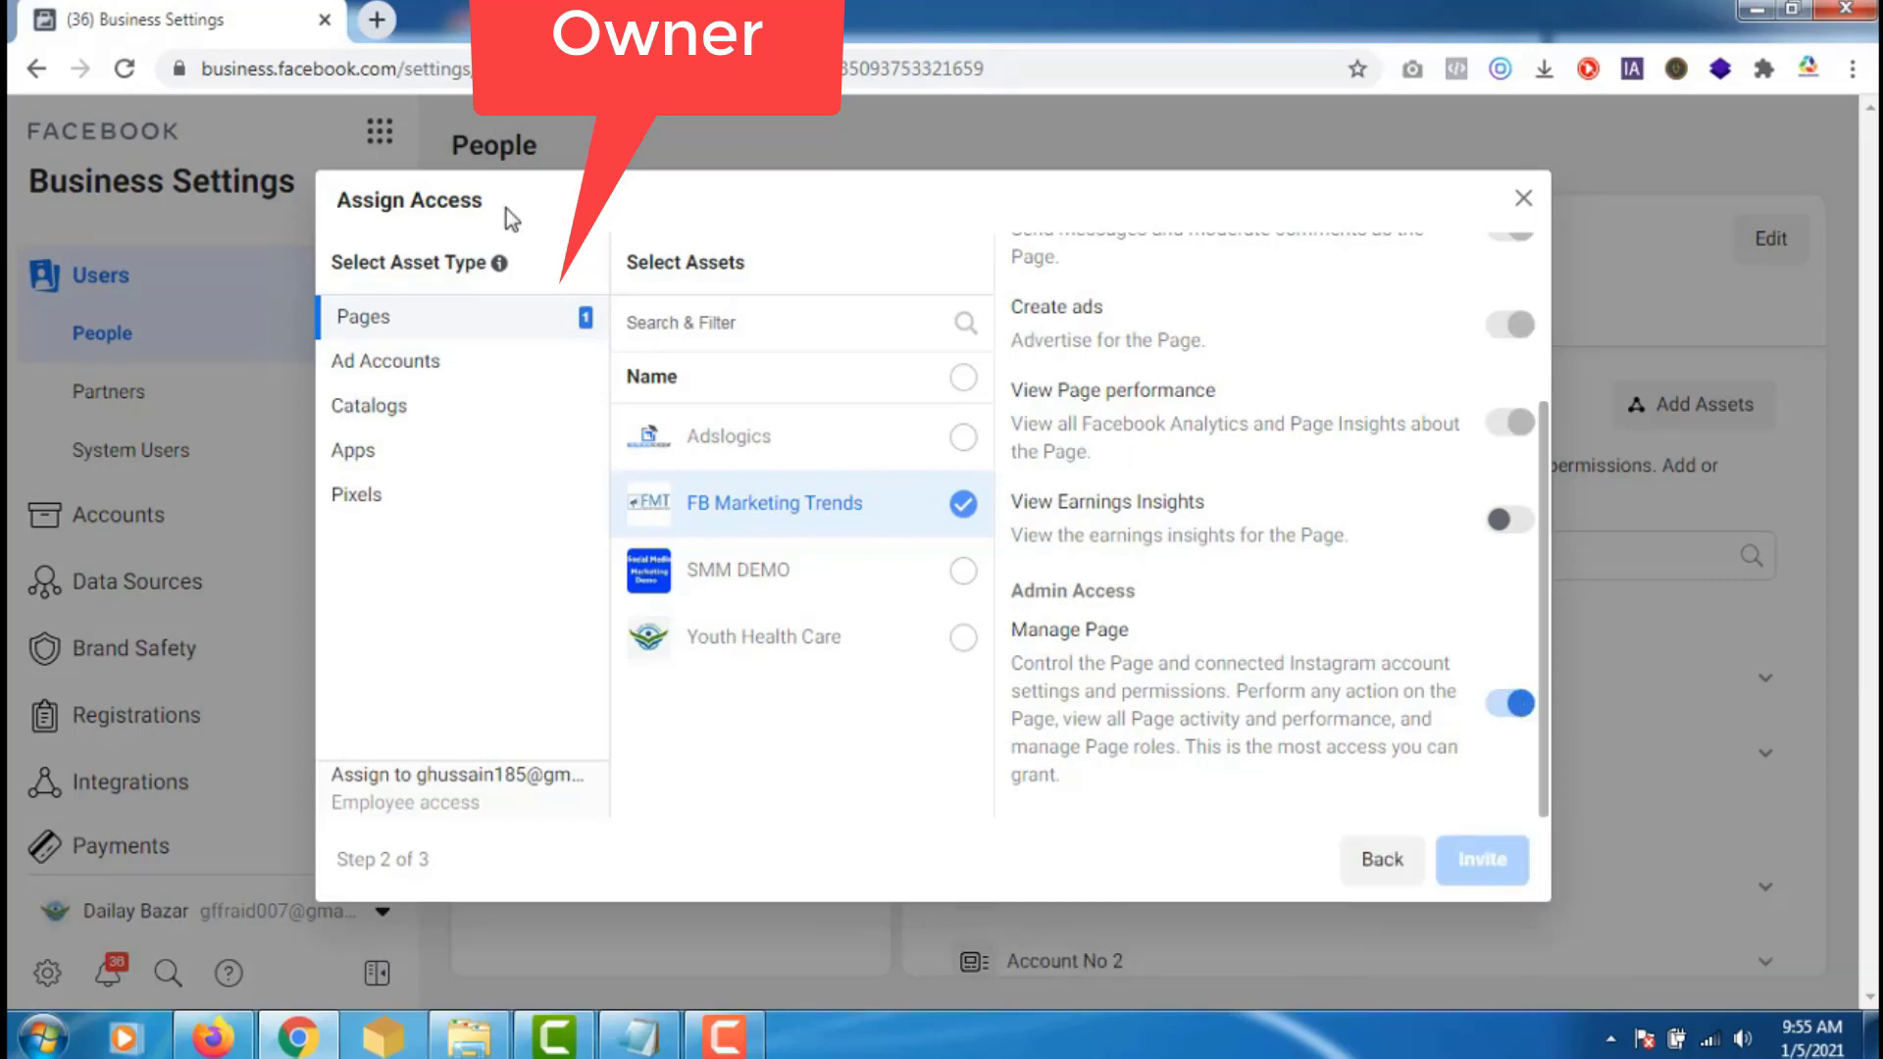
click(416, 369)
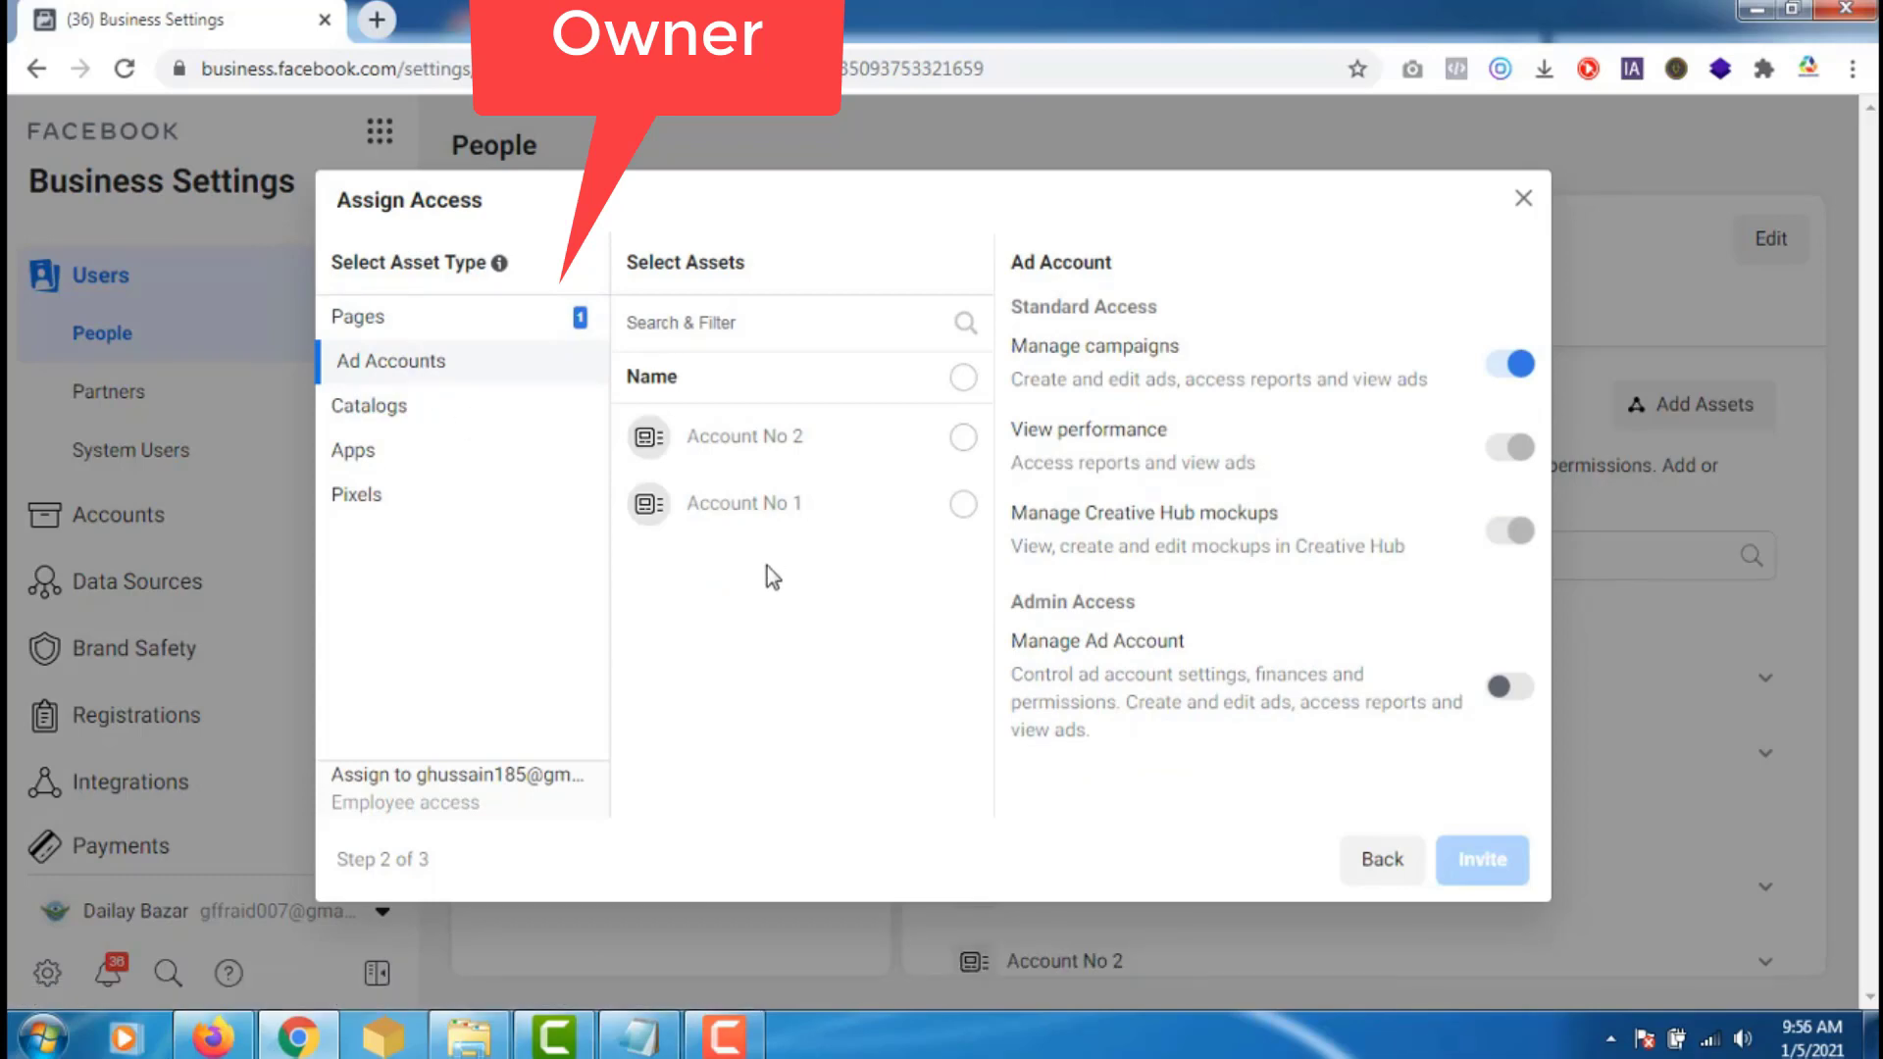
- Select Account No 2 and leave its Manage campaigns permission switched on
click(964, 440)
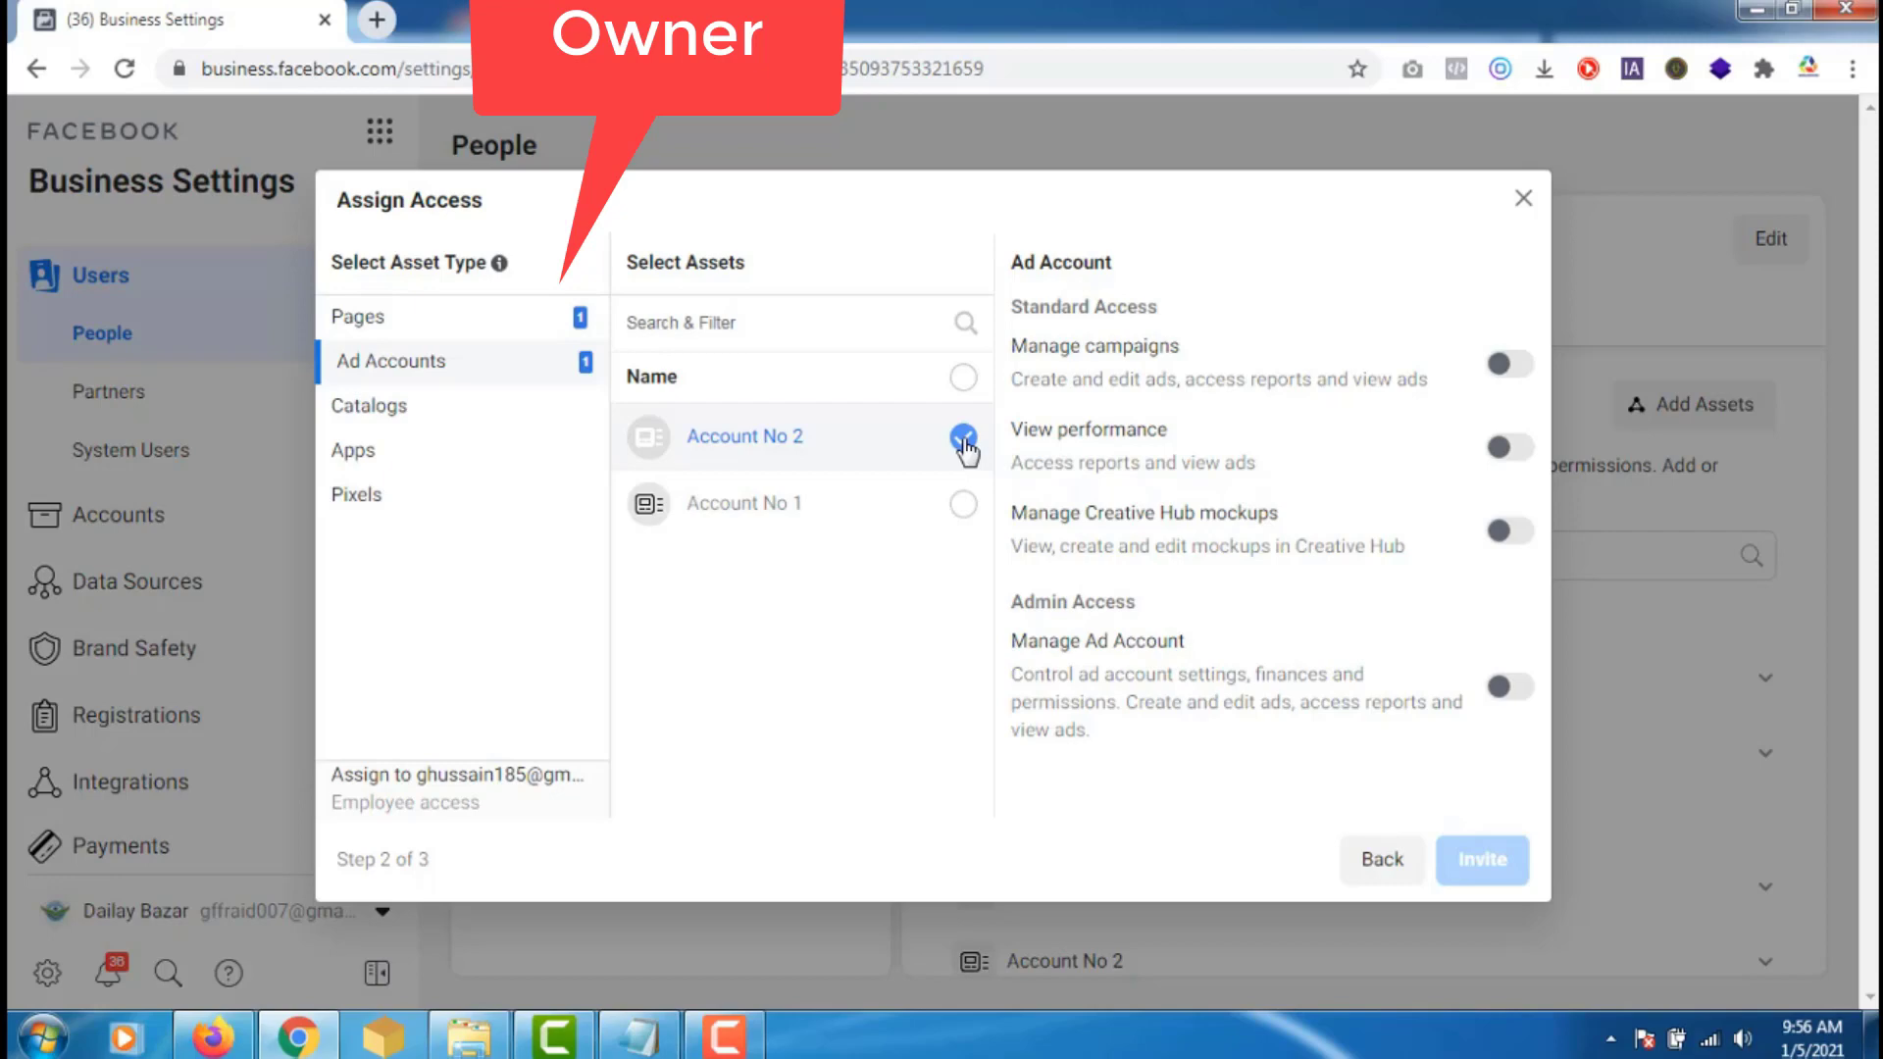
click(1512, 364)
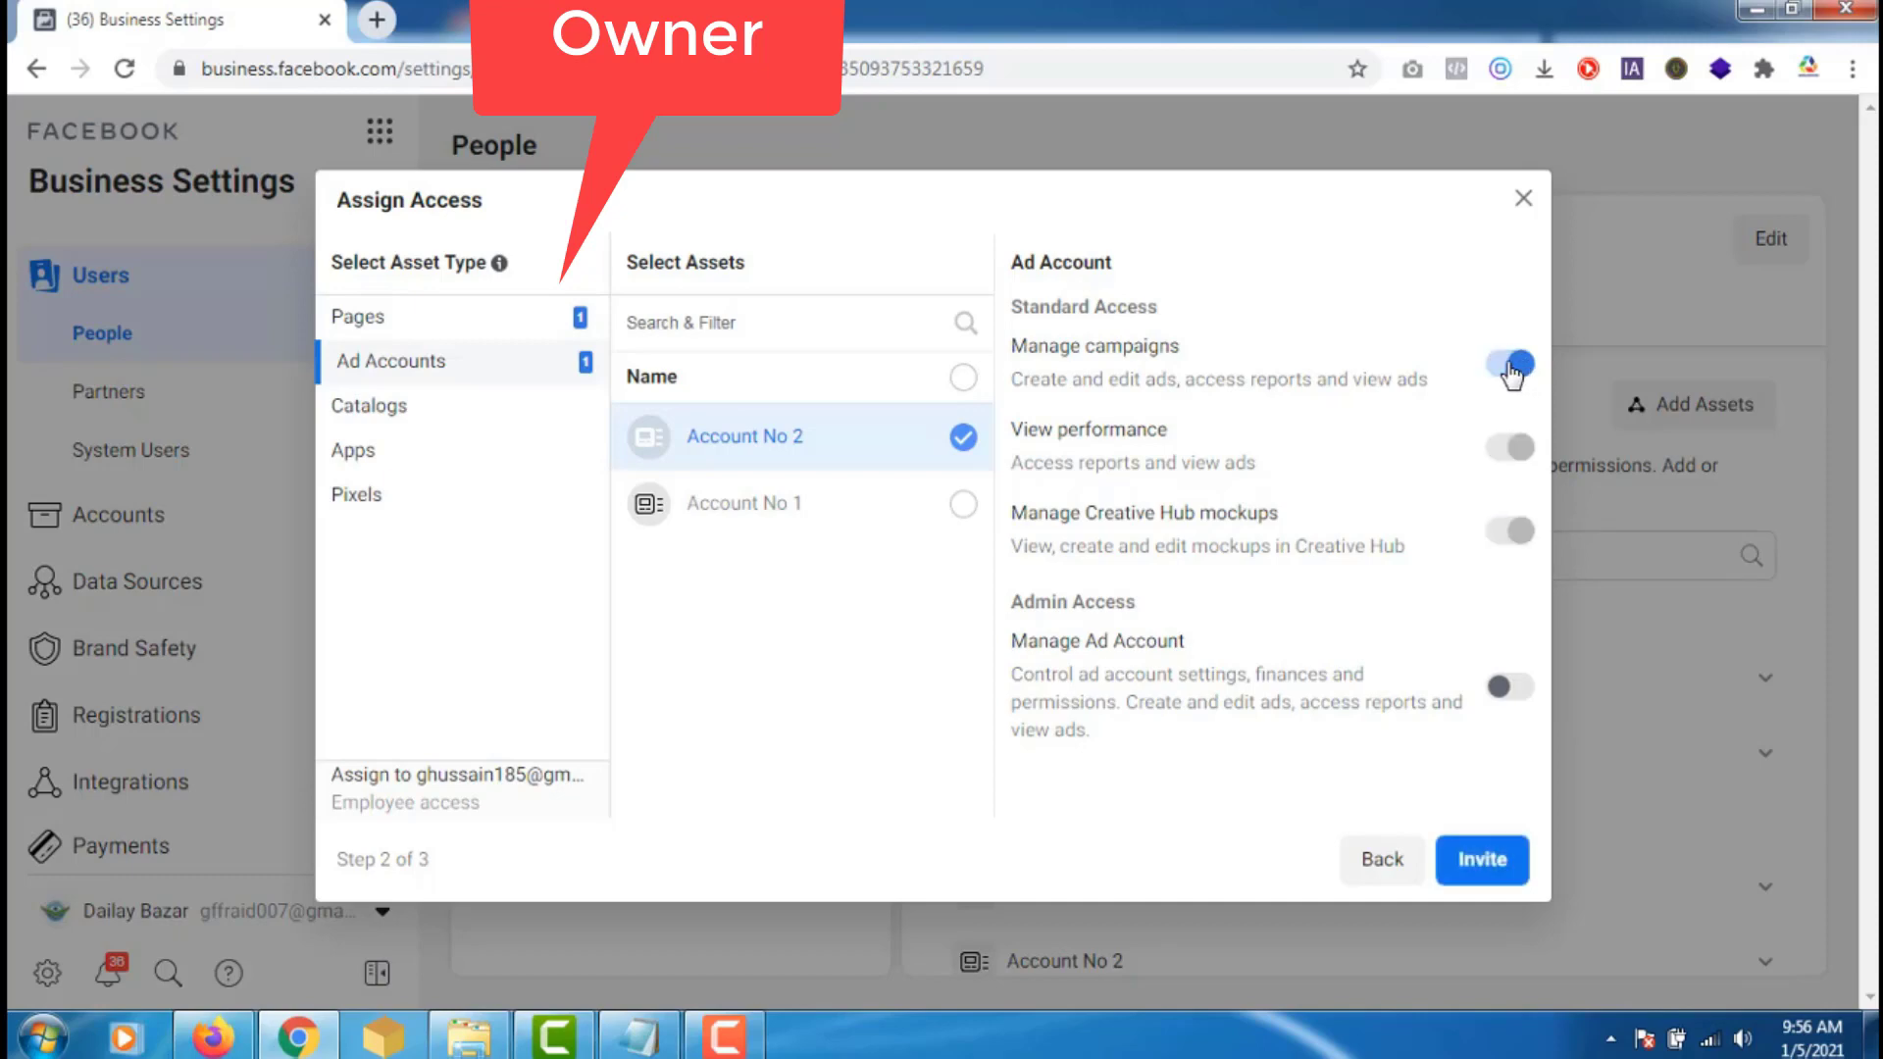
click(1511, 366)
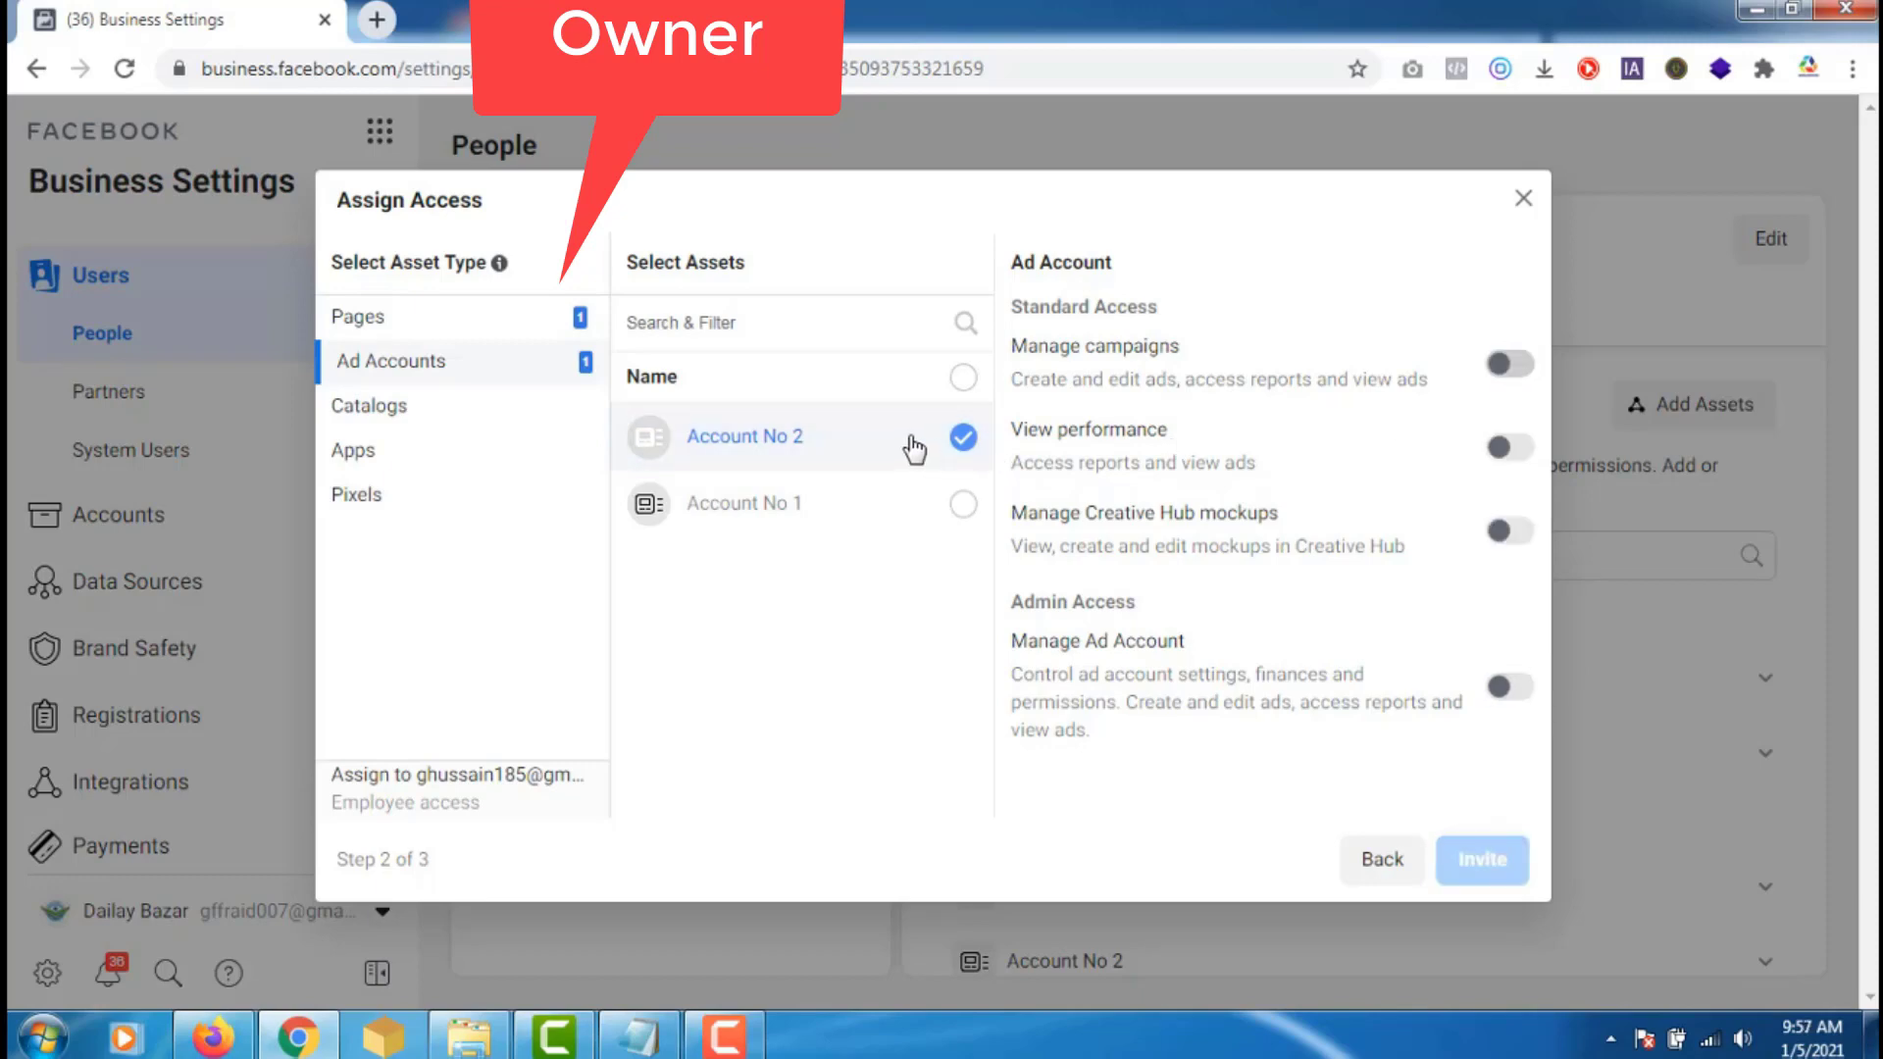
click(1512, 366)
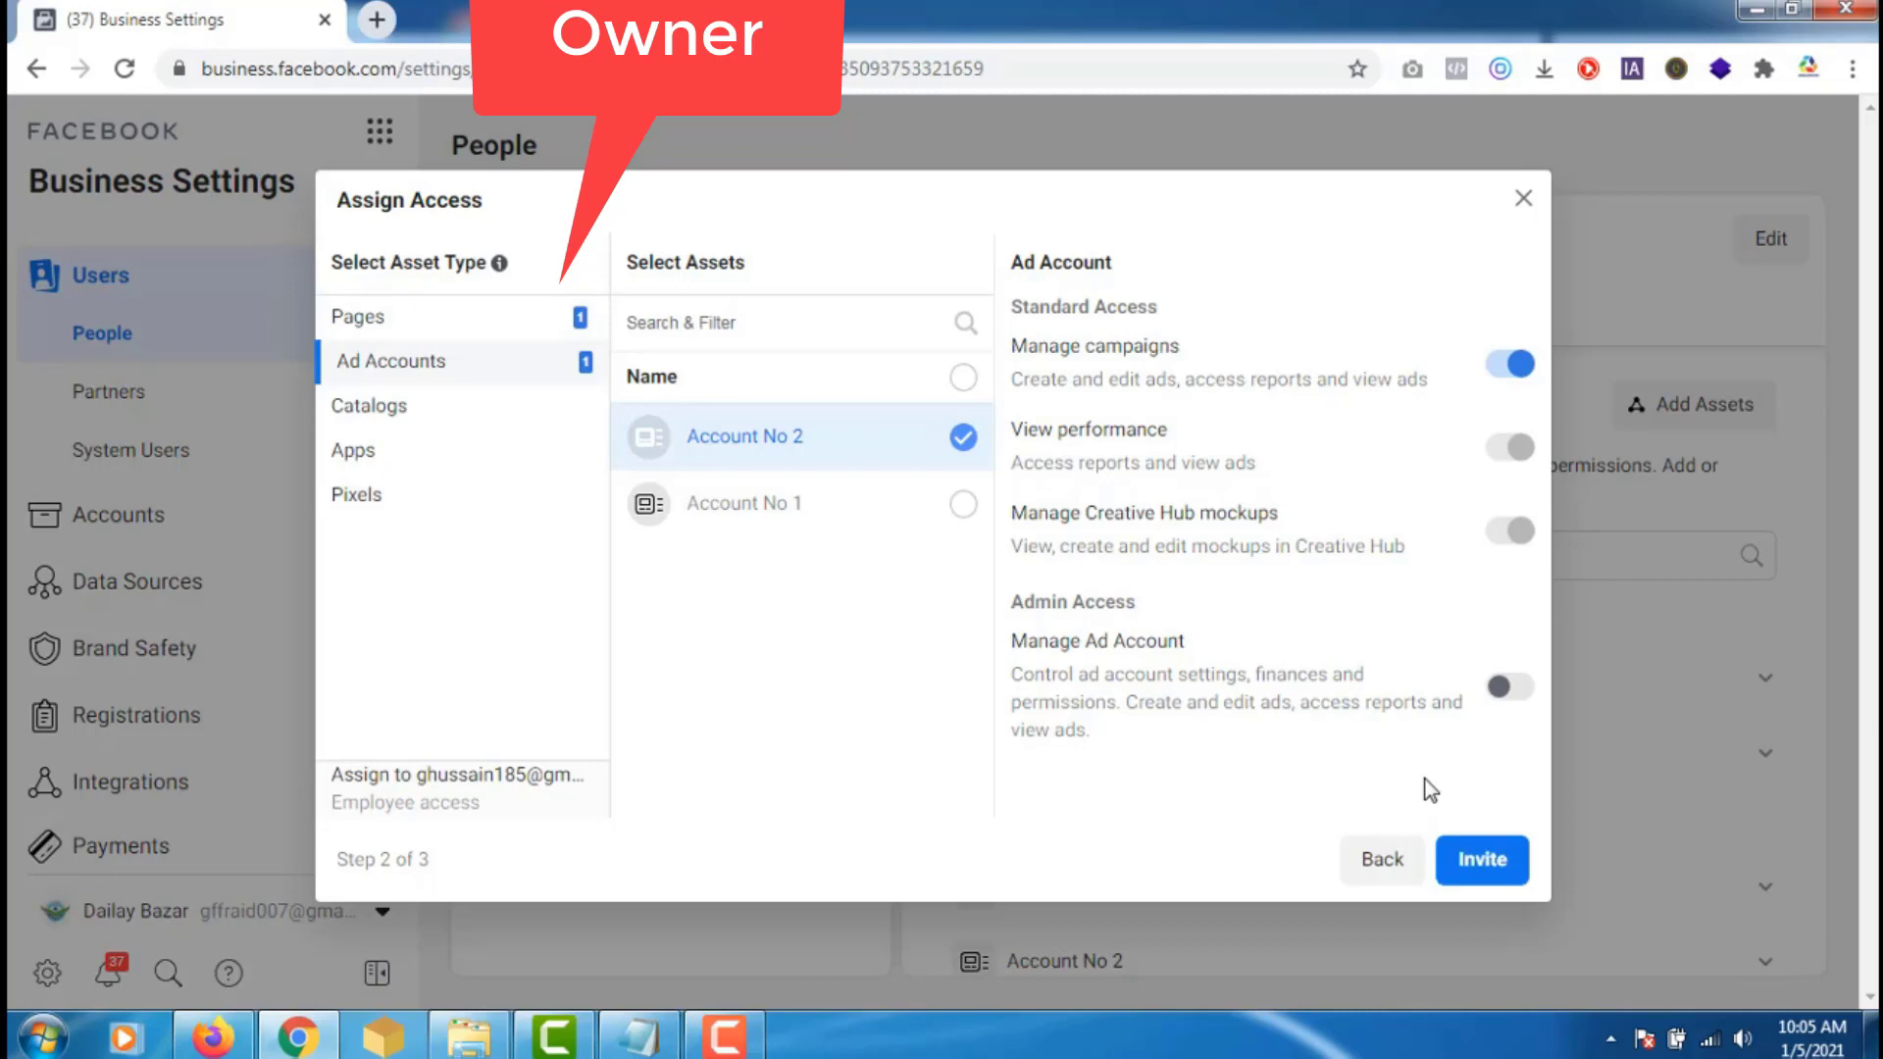
- Send the employee invitation and dismiss the Invitation Sent confirmation
click(1484, 861)
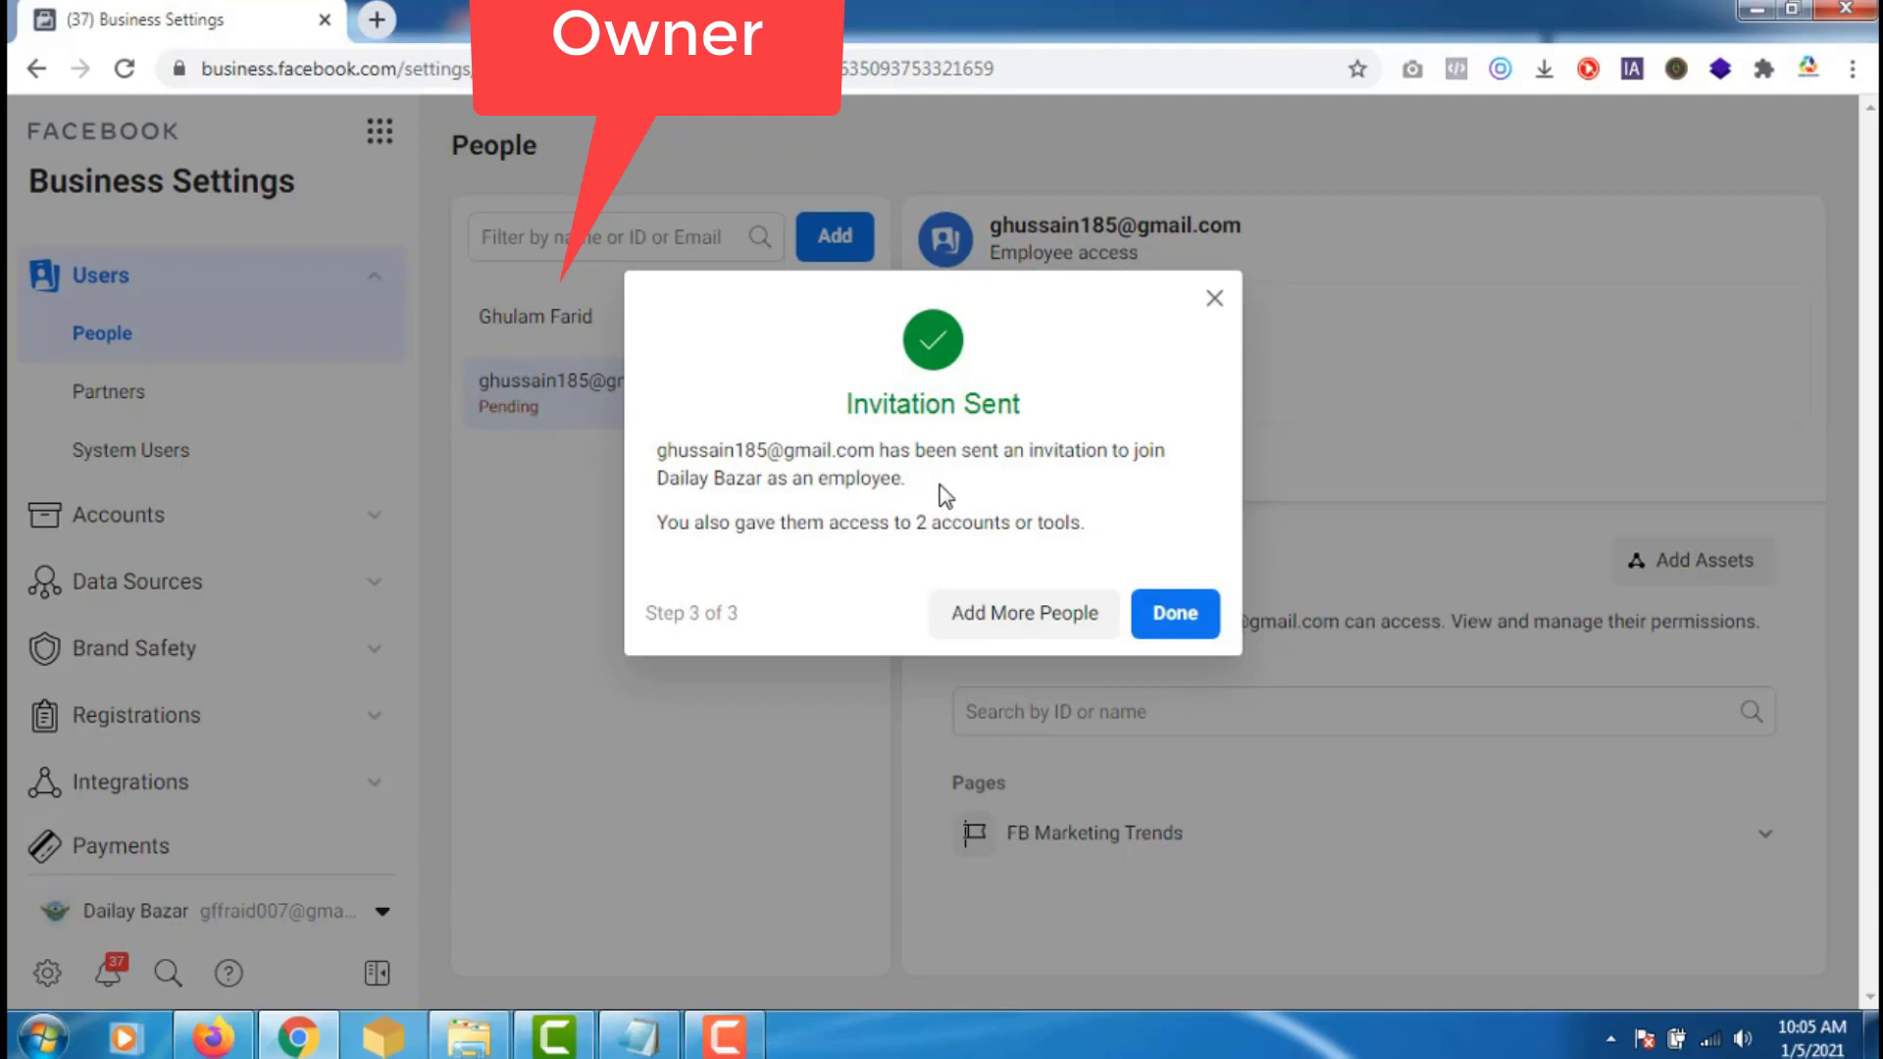
click(1185, 618)
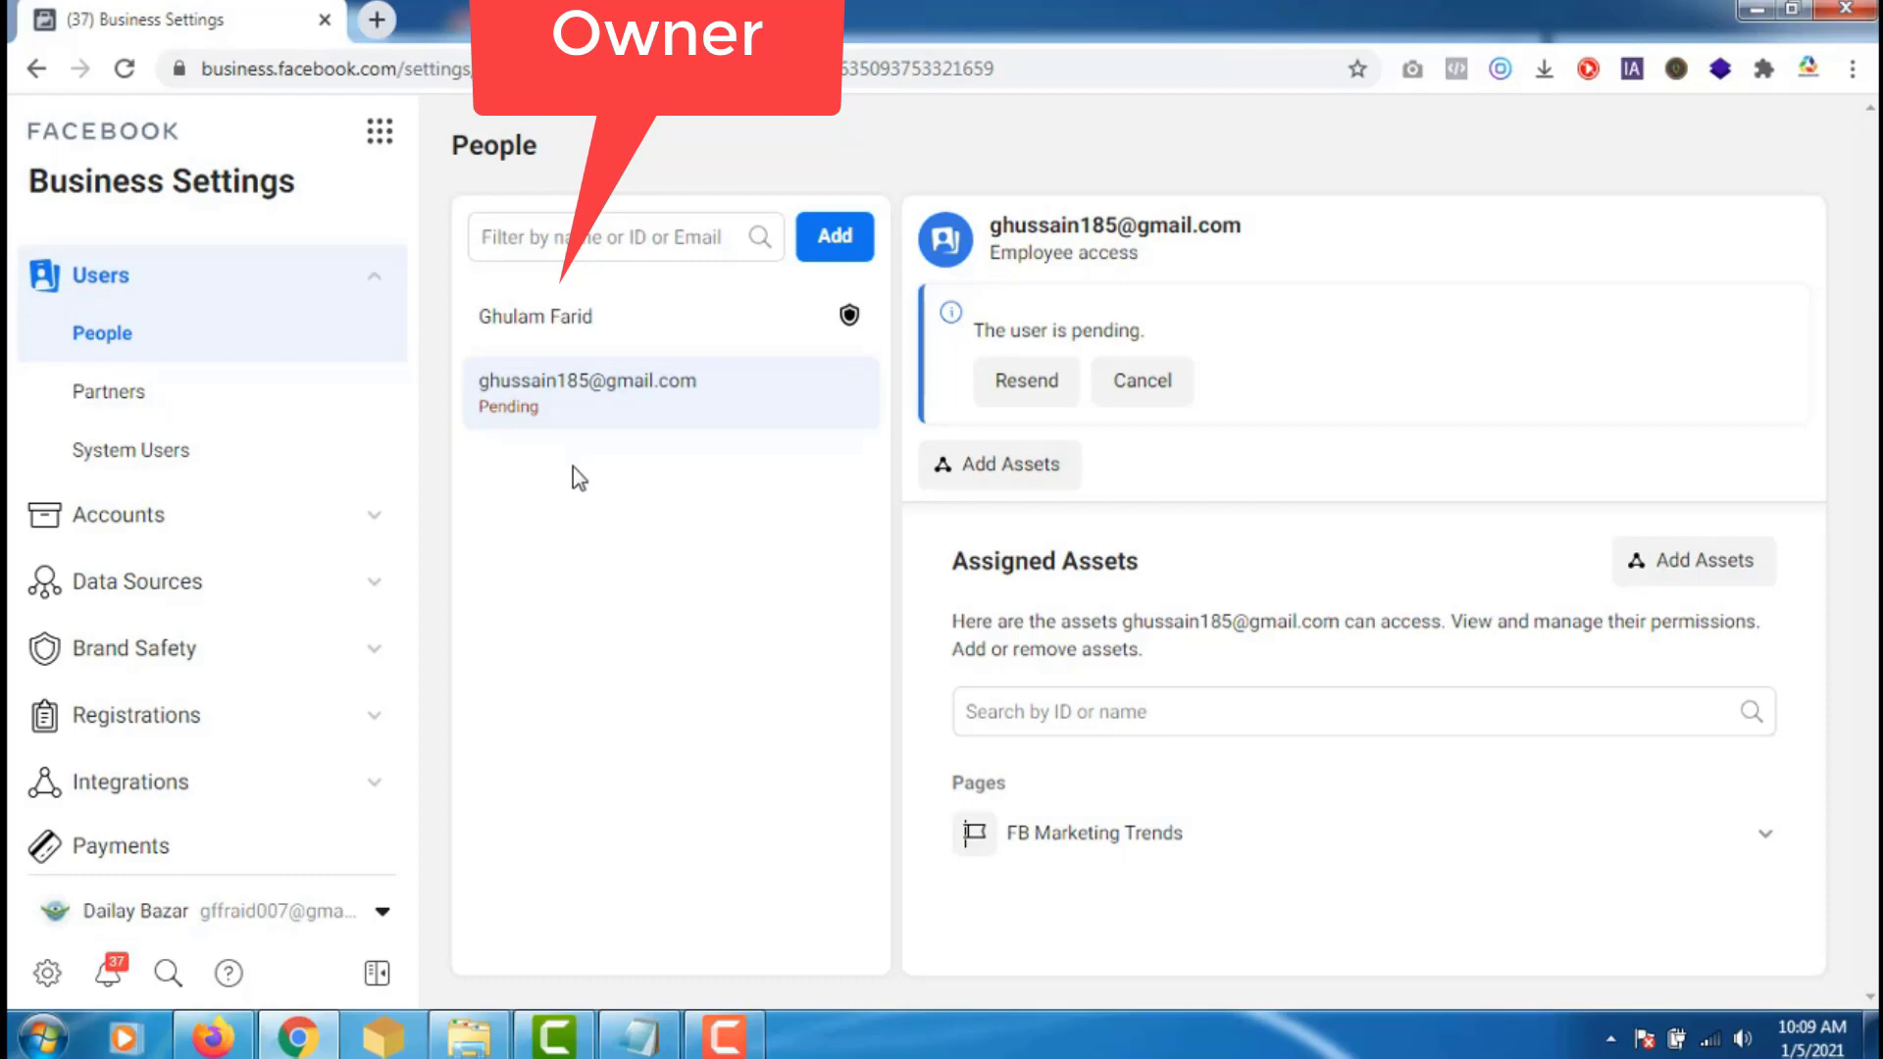
- Check the pending employee invitation under Requests, expiring in 29 days, then go to the invitee's browser
click(377, 284)
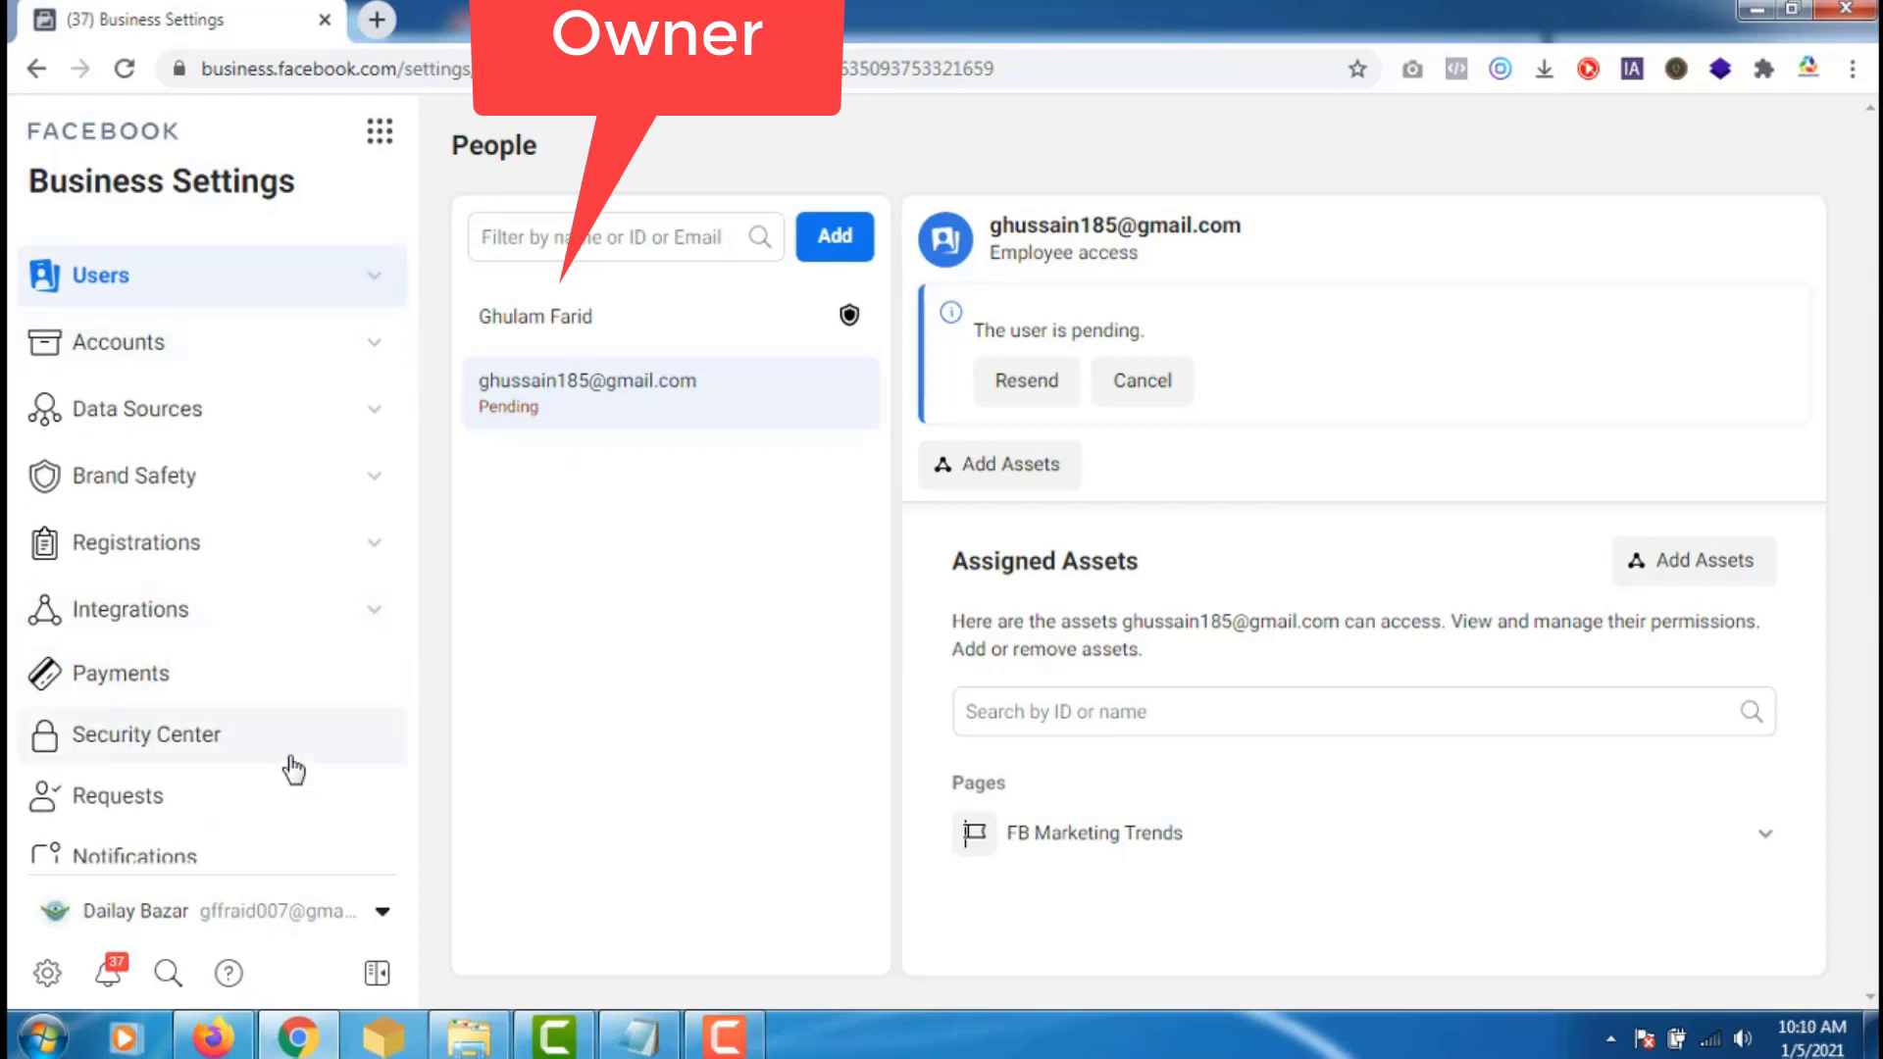
click(127, 804)
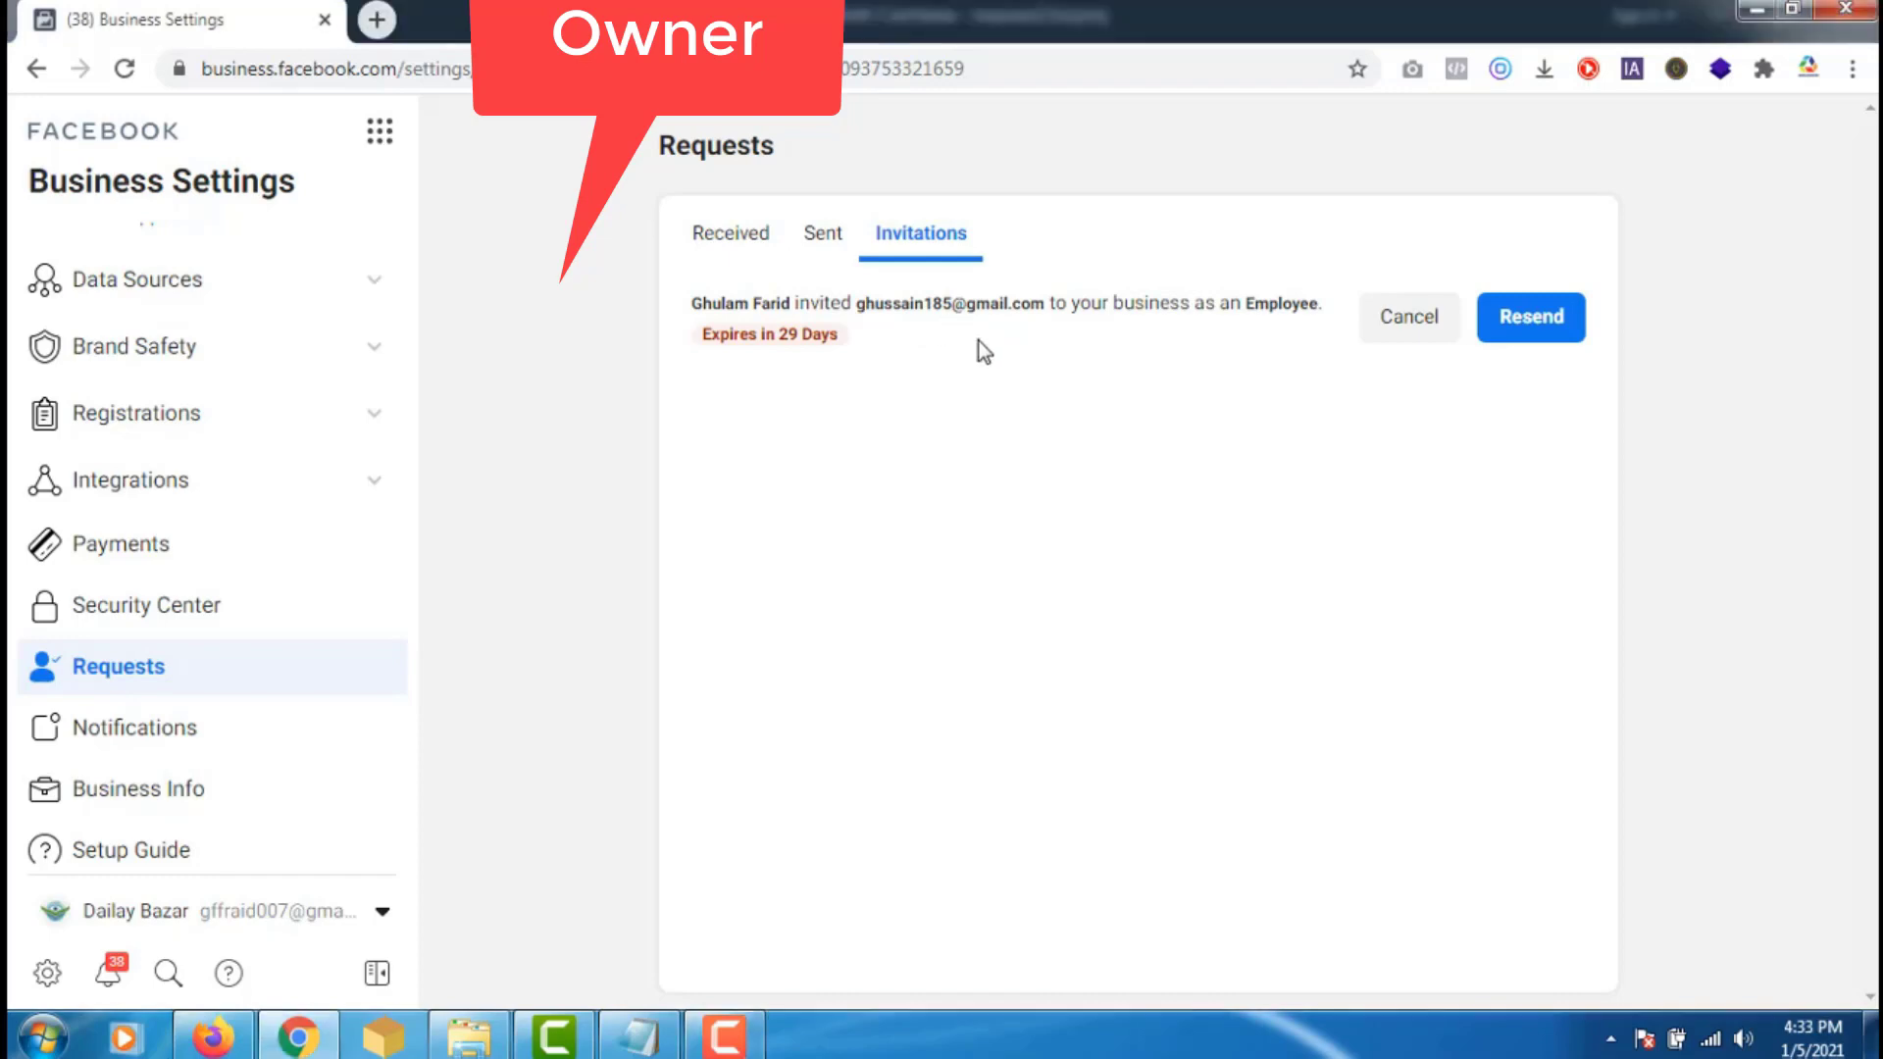
click(222, 1045)
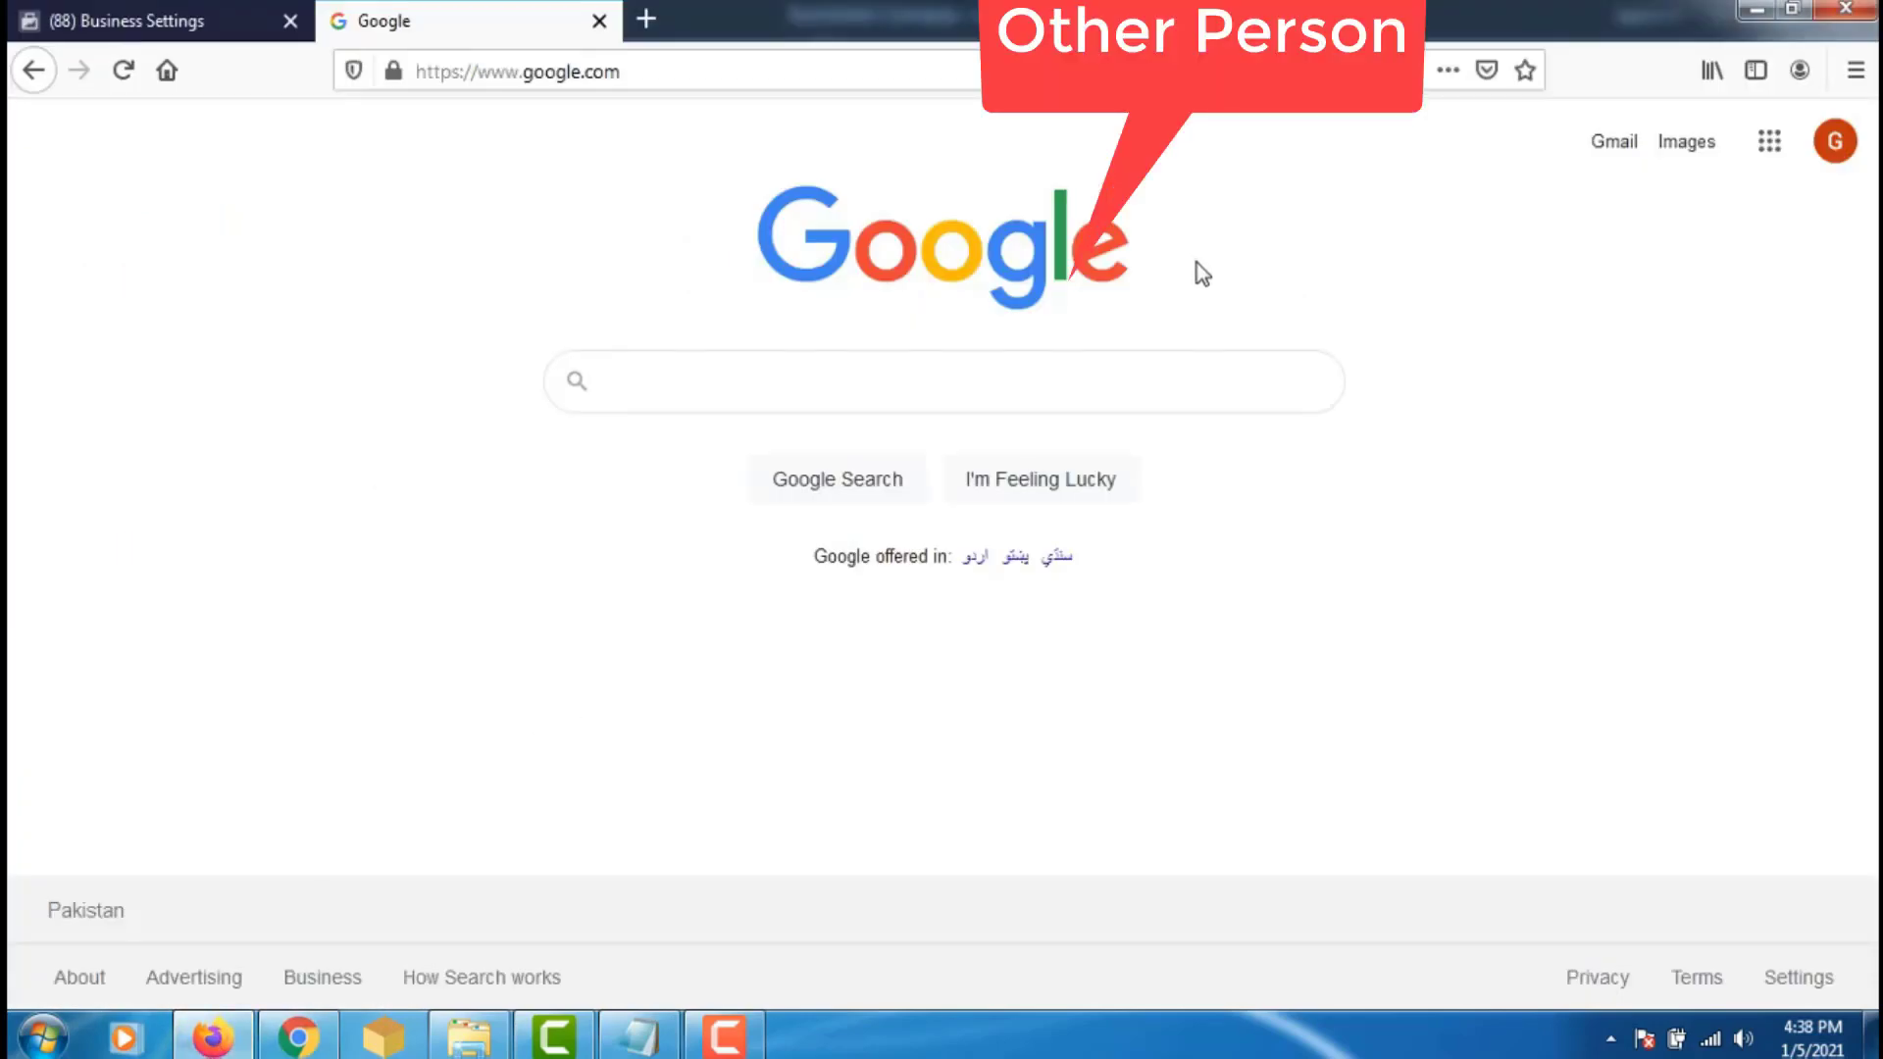
click(1836, 147)
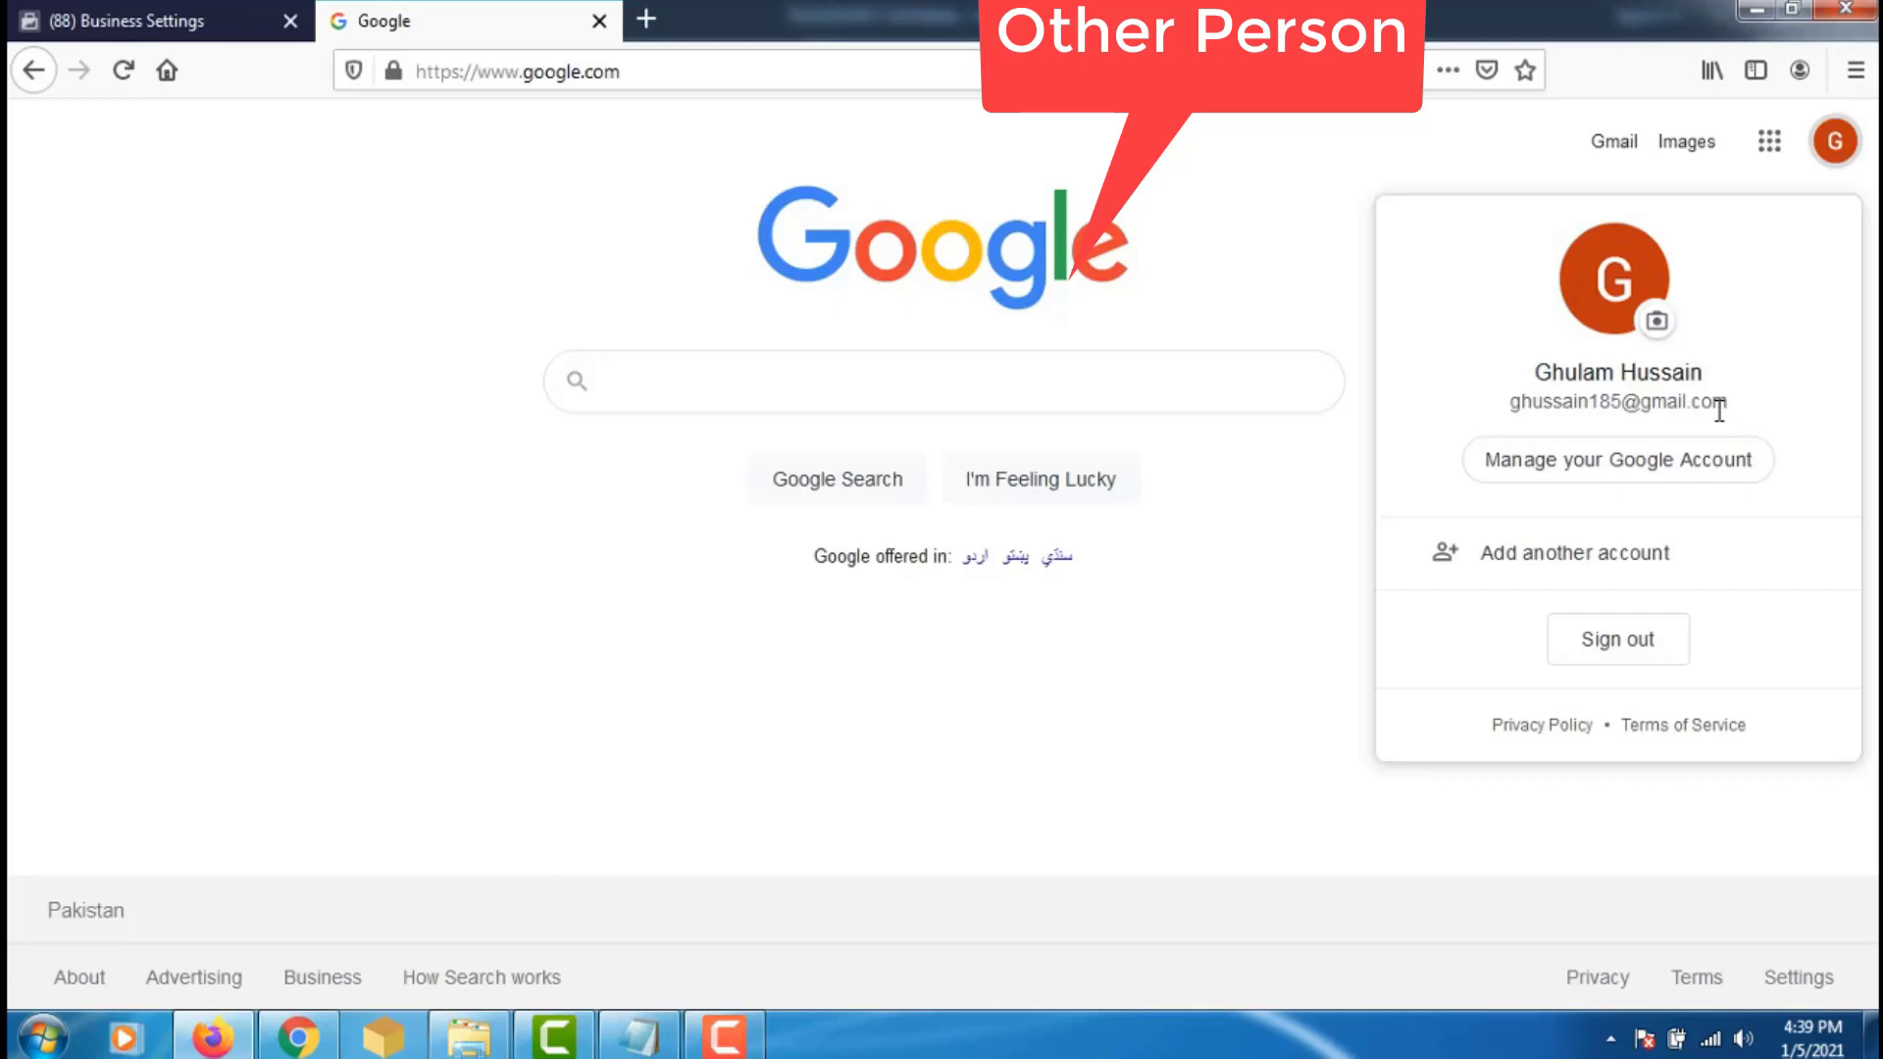
key(Escape)
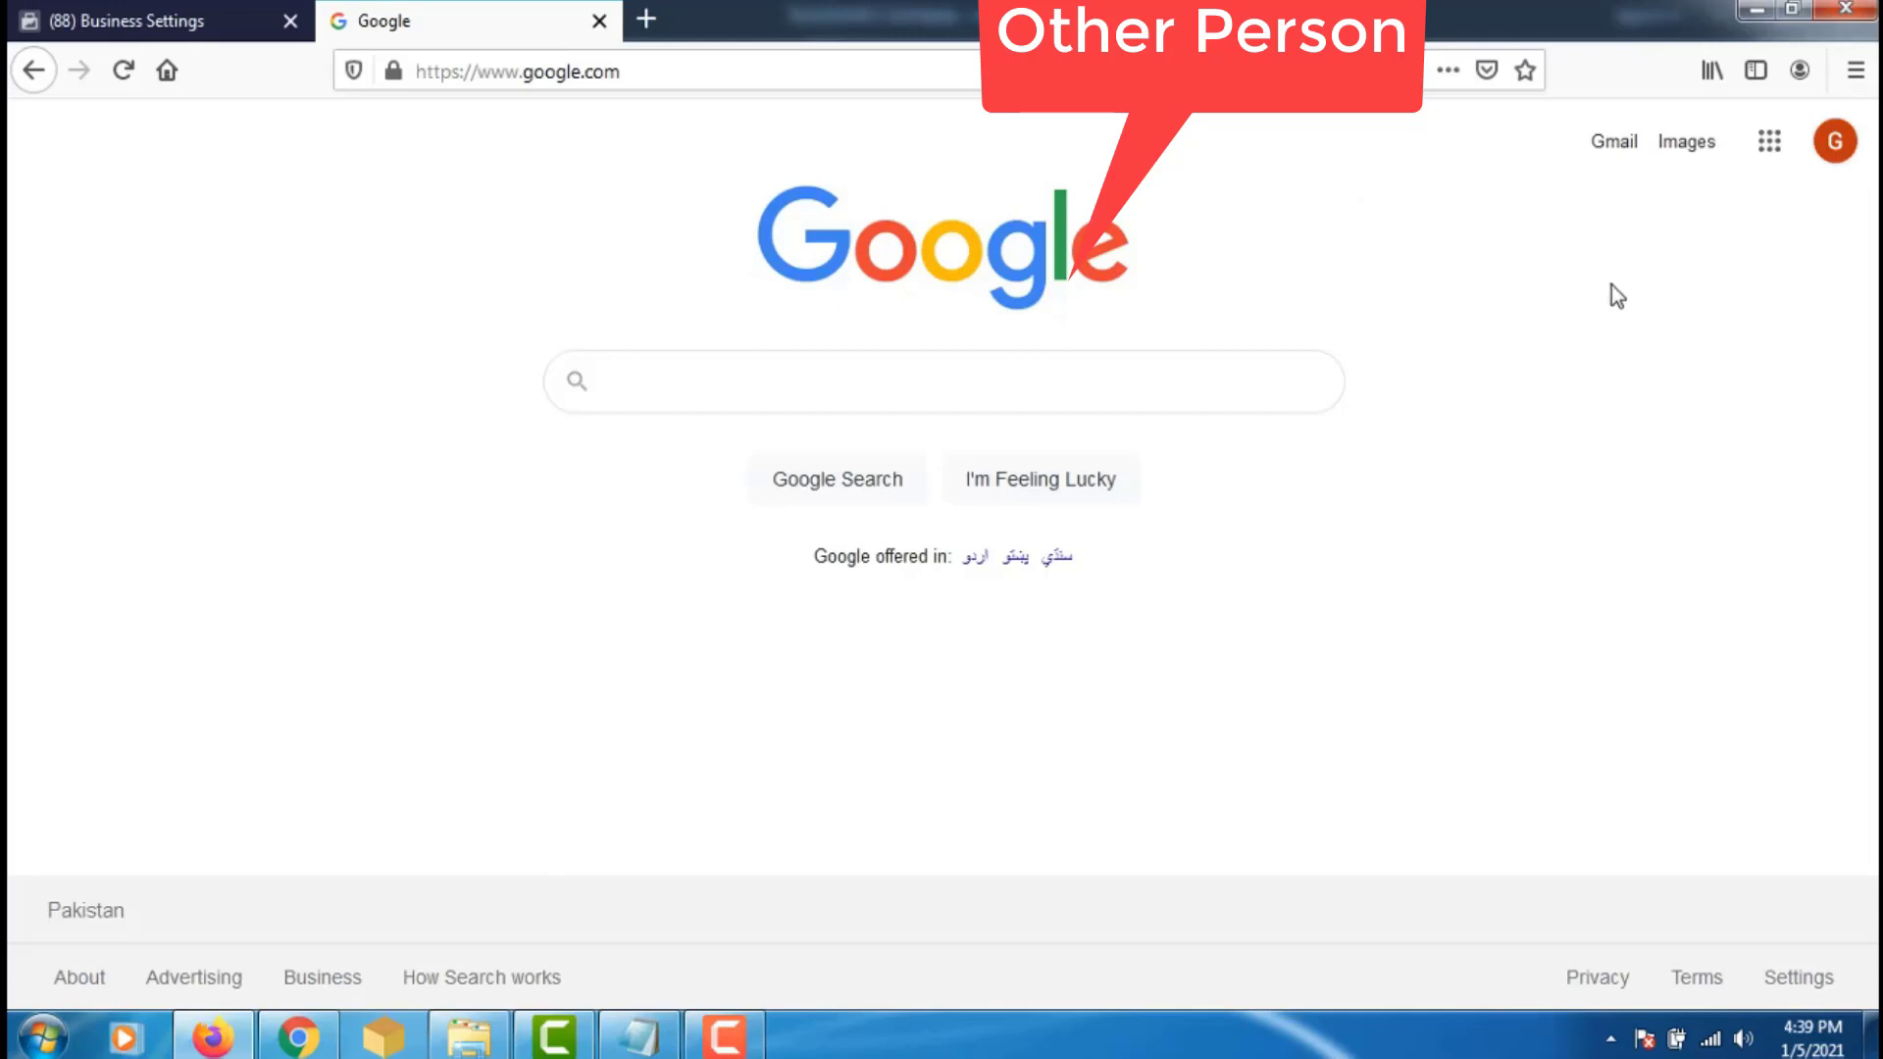
- Open the Dailay Bazar invitation e-mail in the invitee's Gmail and scroll to Get Started
click(1613, 143)
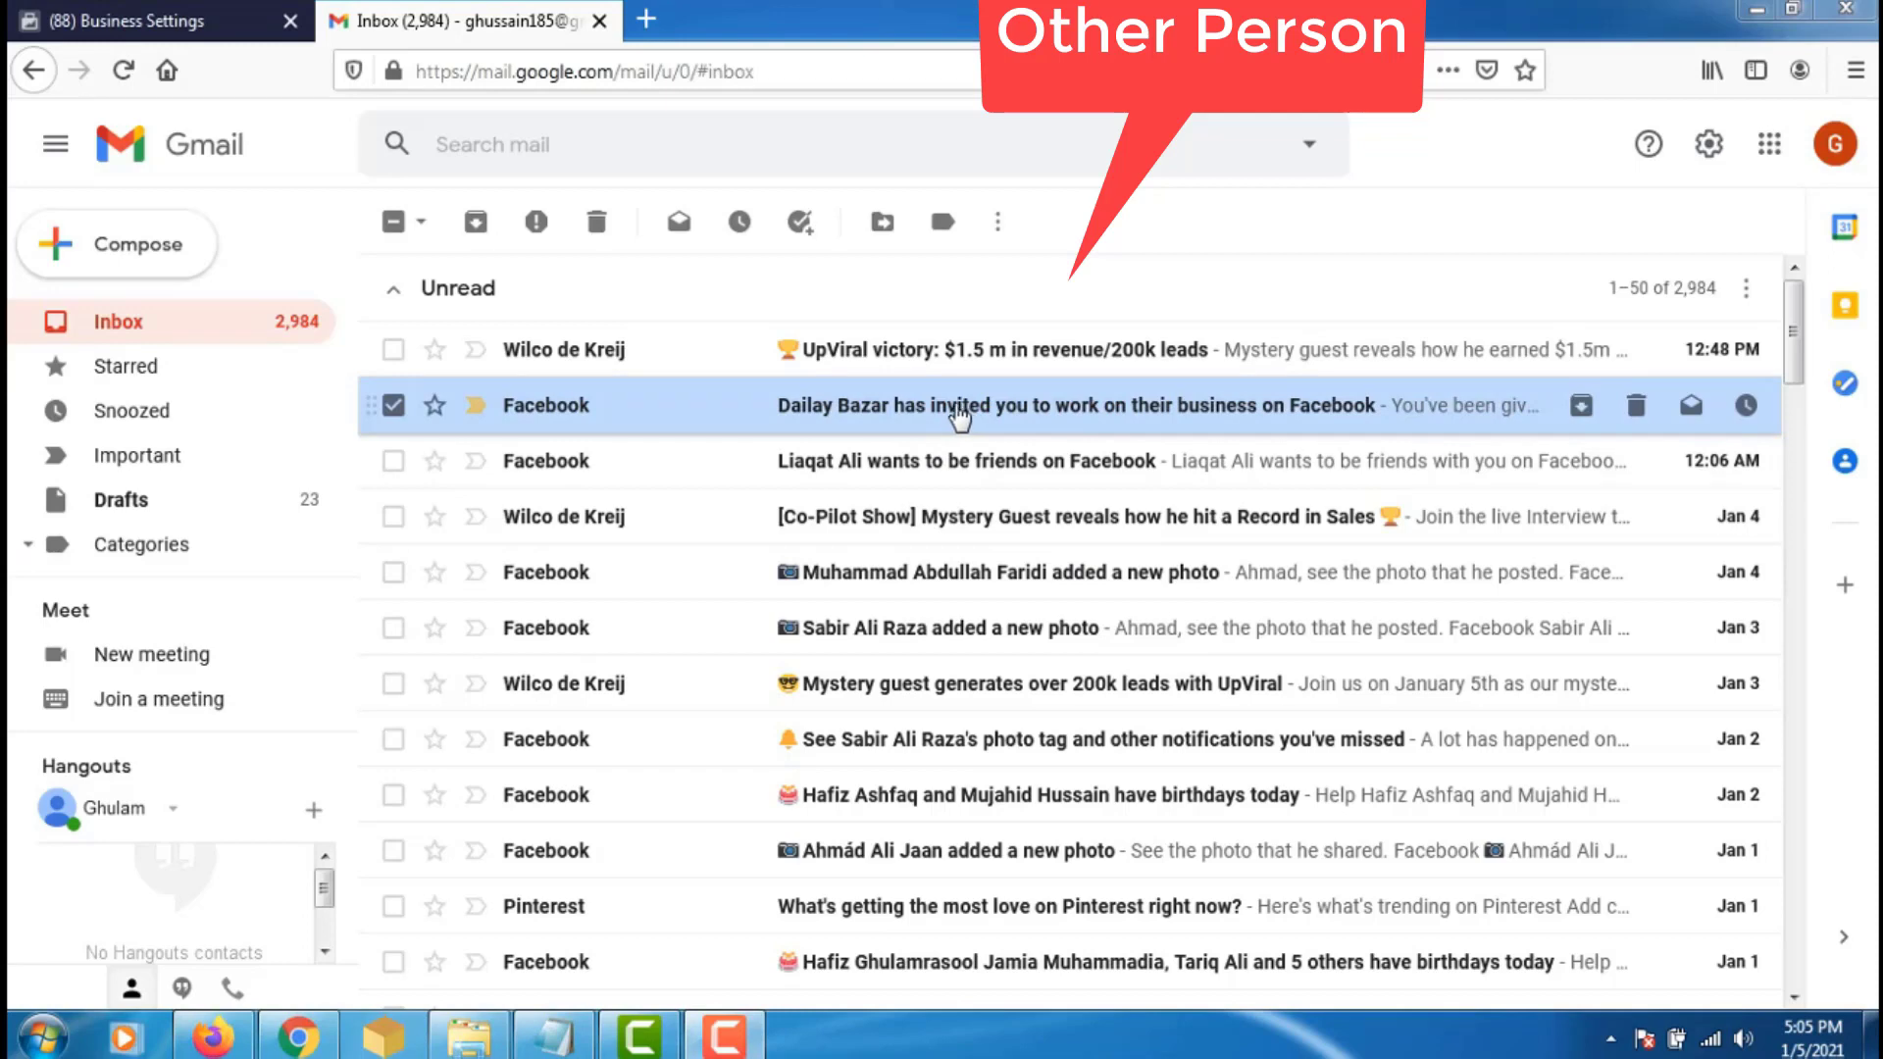
click(945, 416)
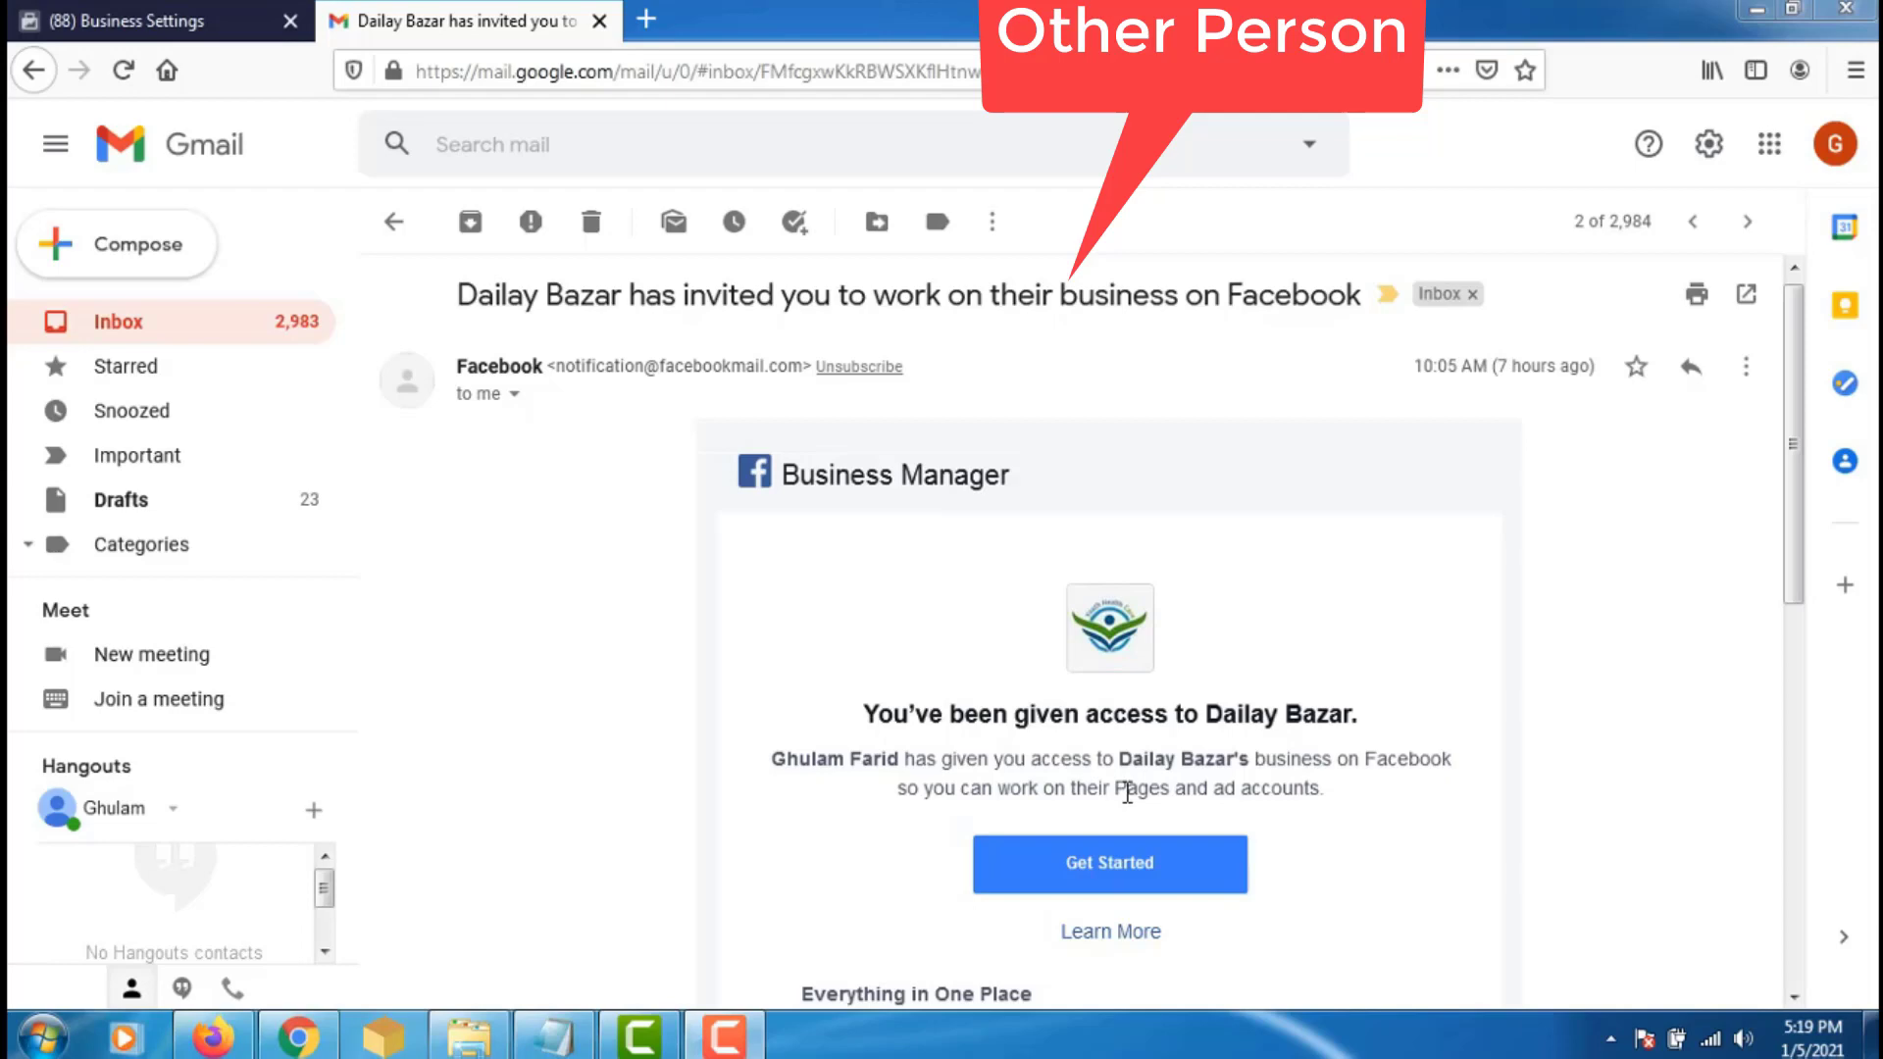
drag(1797, 461, 1830, 559)
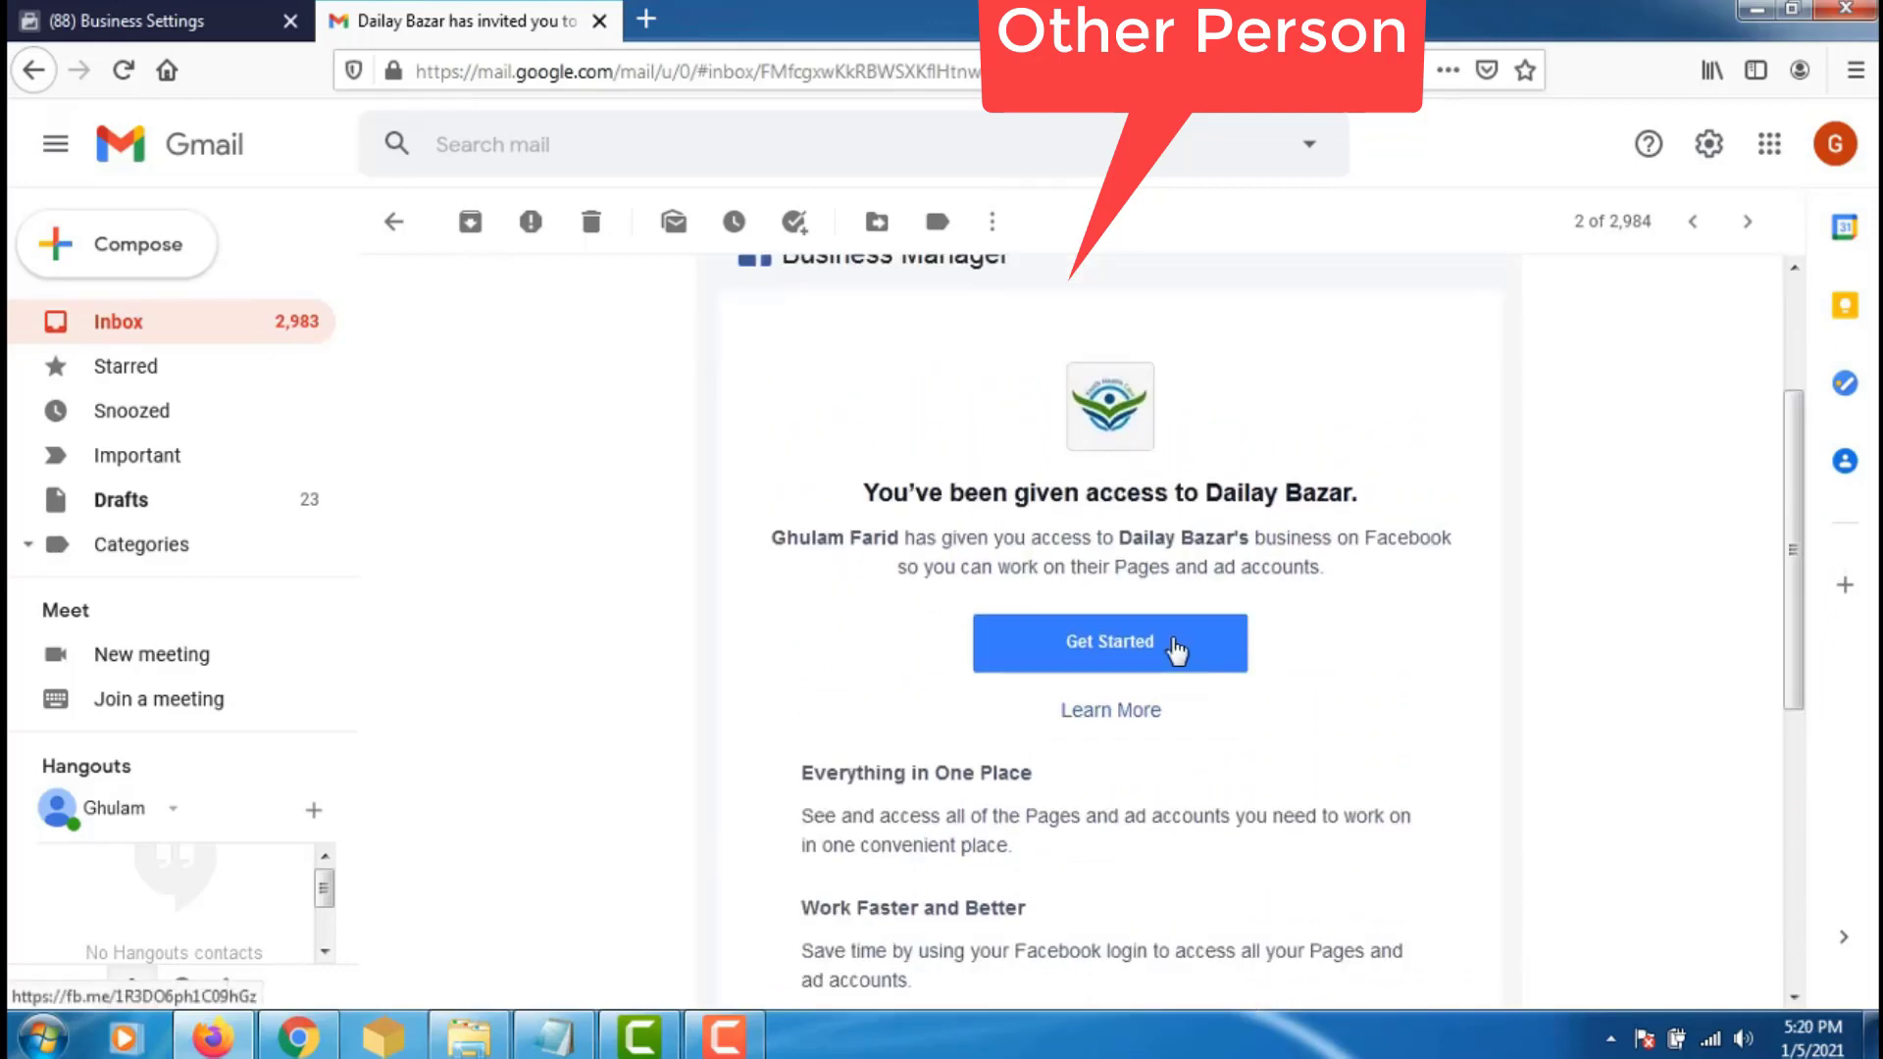
- Follow the e-mail's Get Started link to the Dailay Bazar invitation page
click(1176, 650)
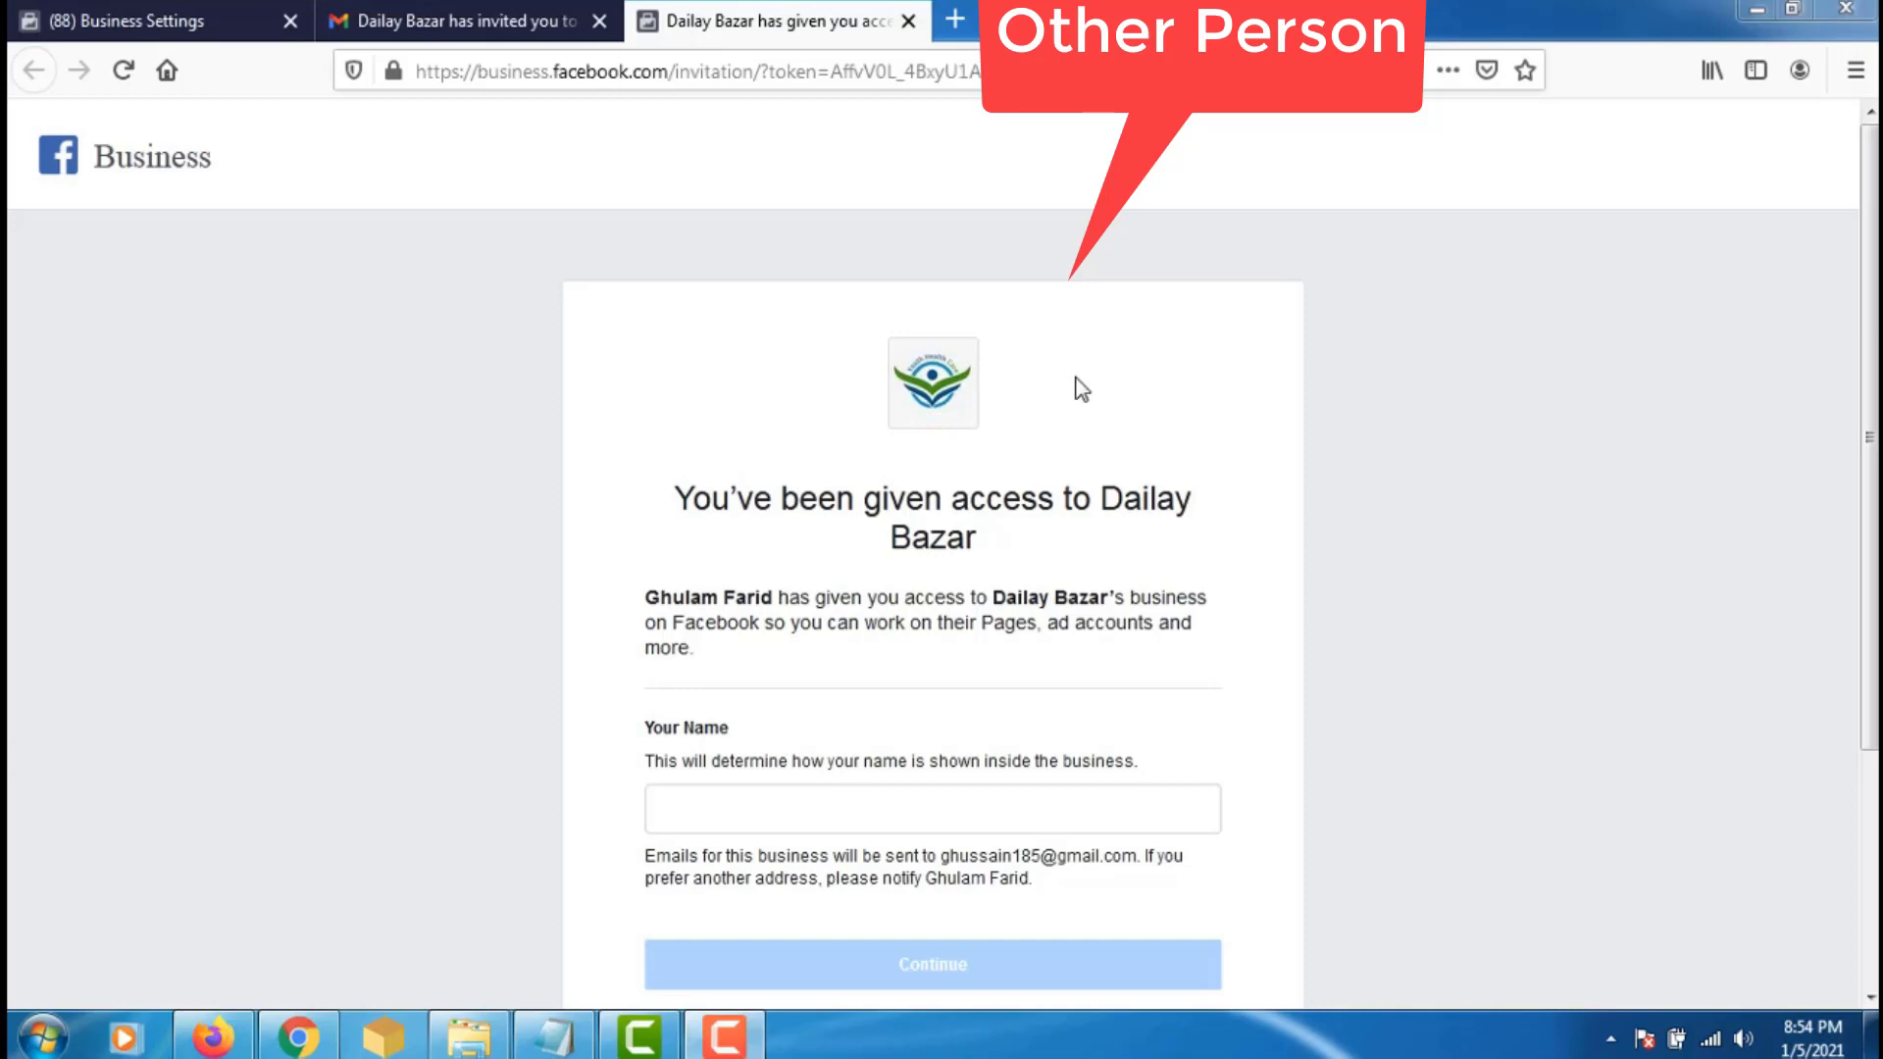
- Copy the pending invitation's link from the owner's Requests page via Resend, then return to the invitee's browser
click(302, 1044)
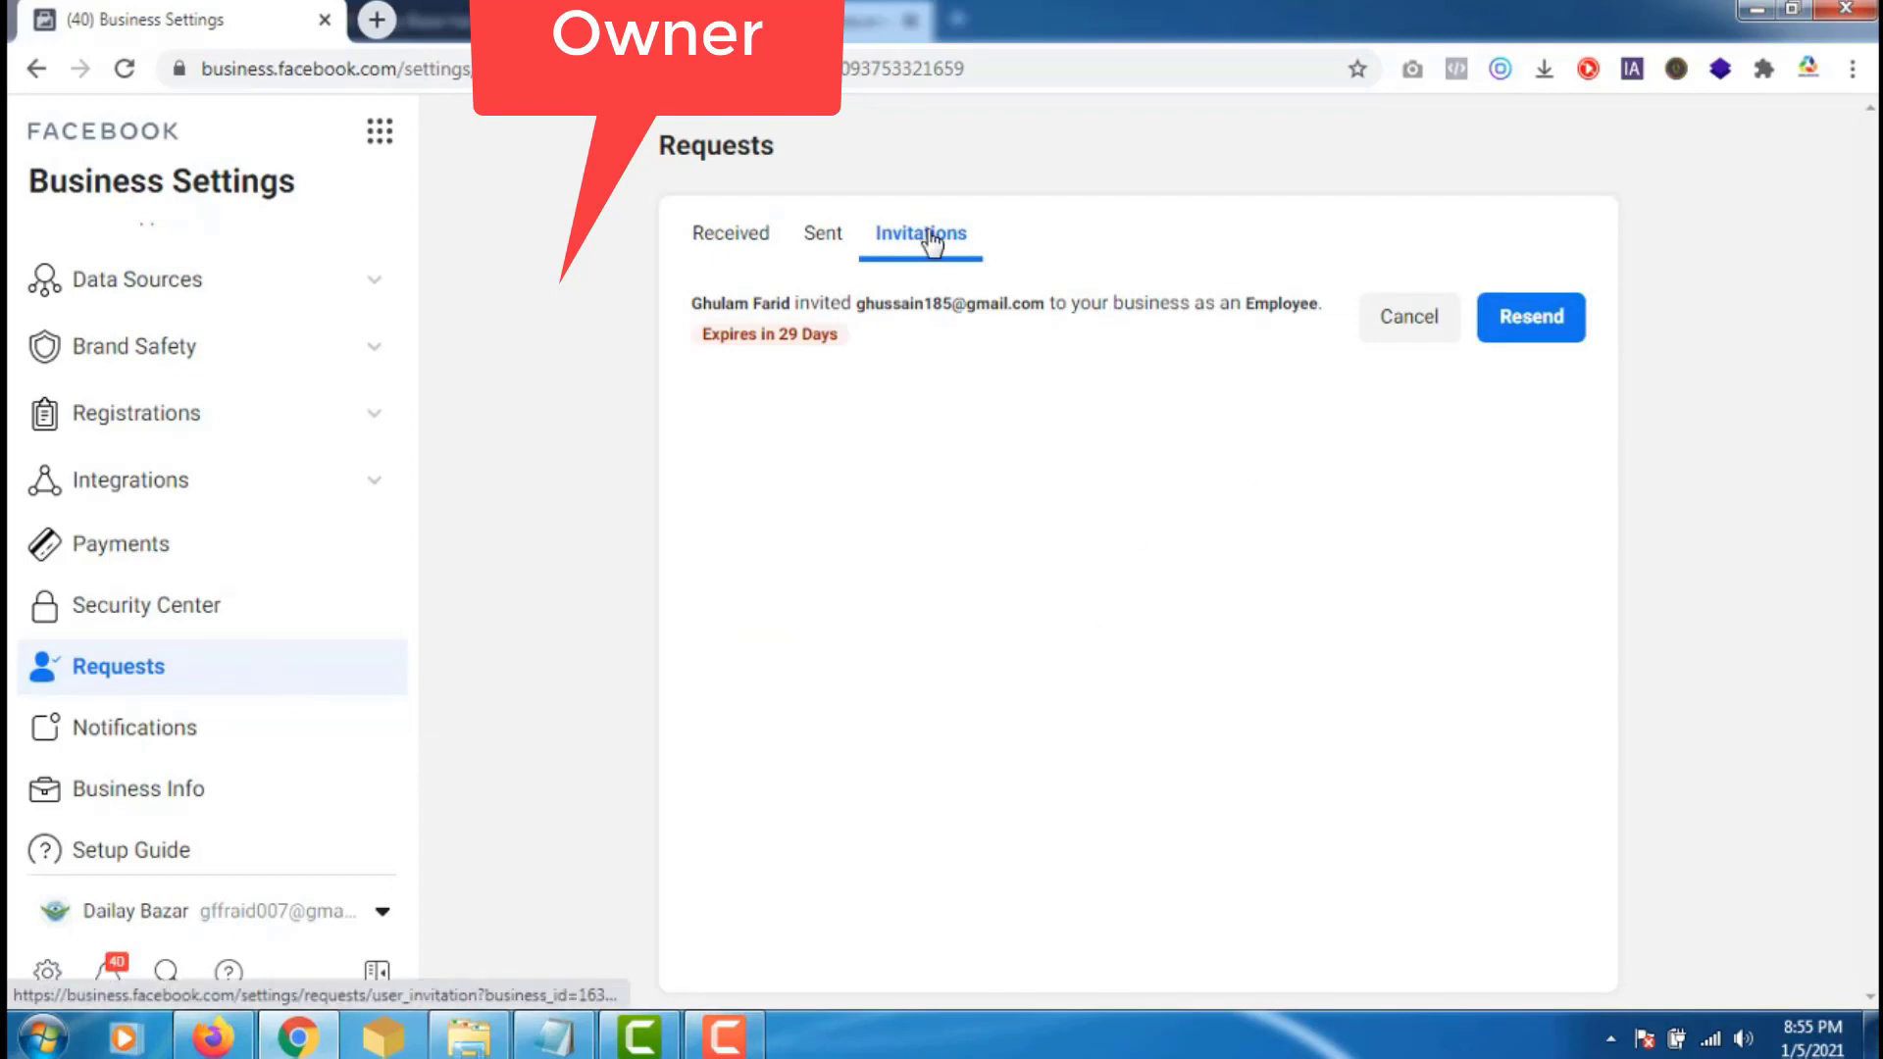
click(1536, 329)
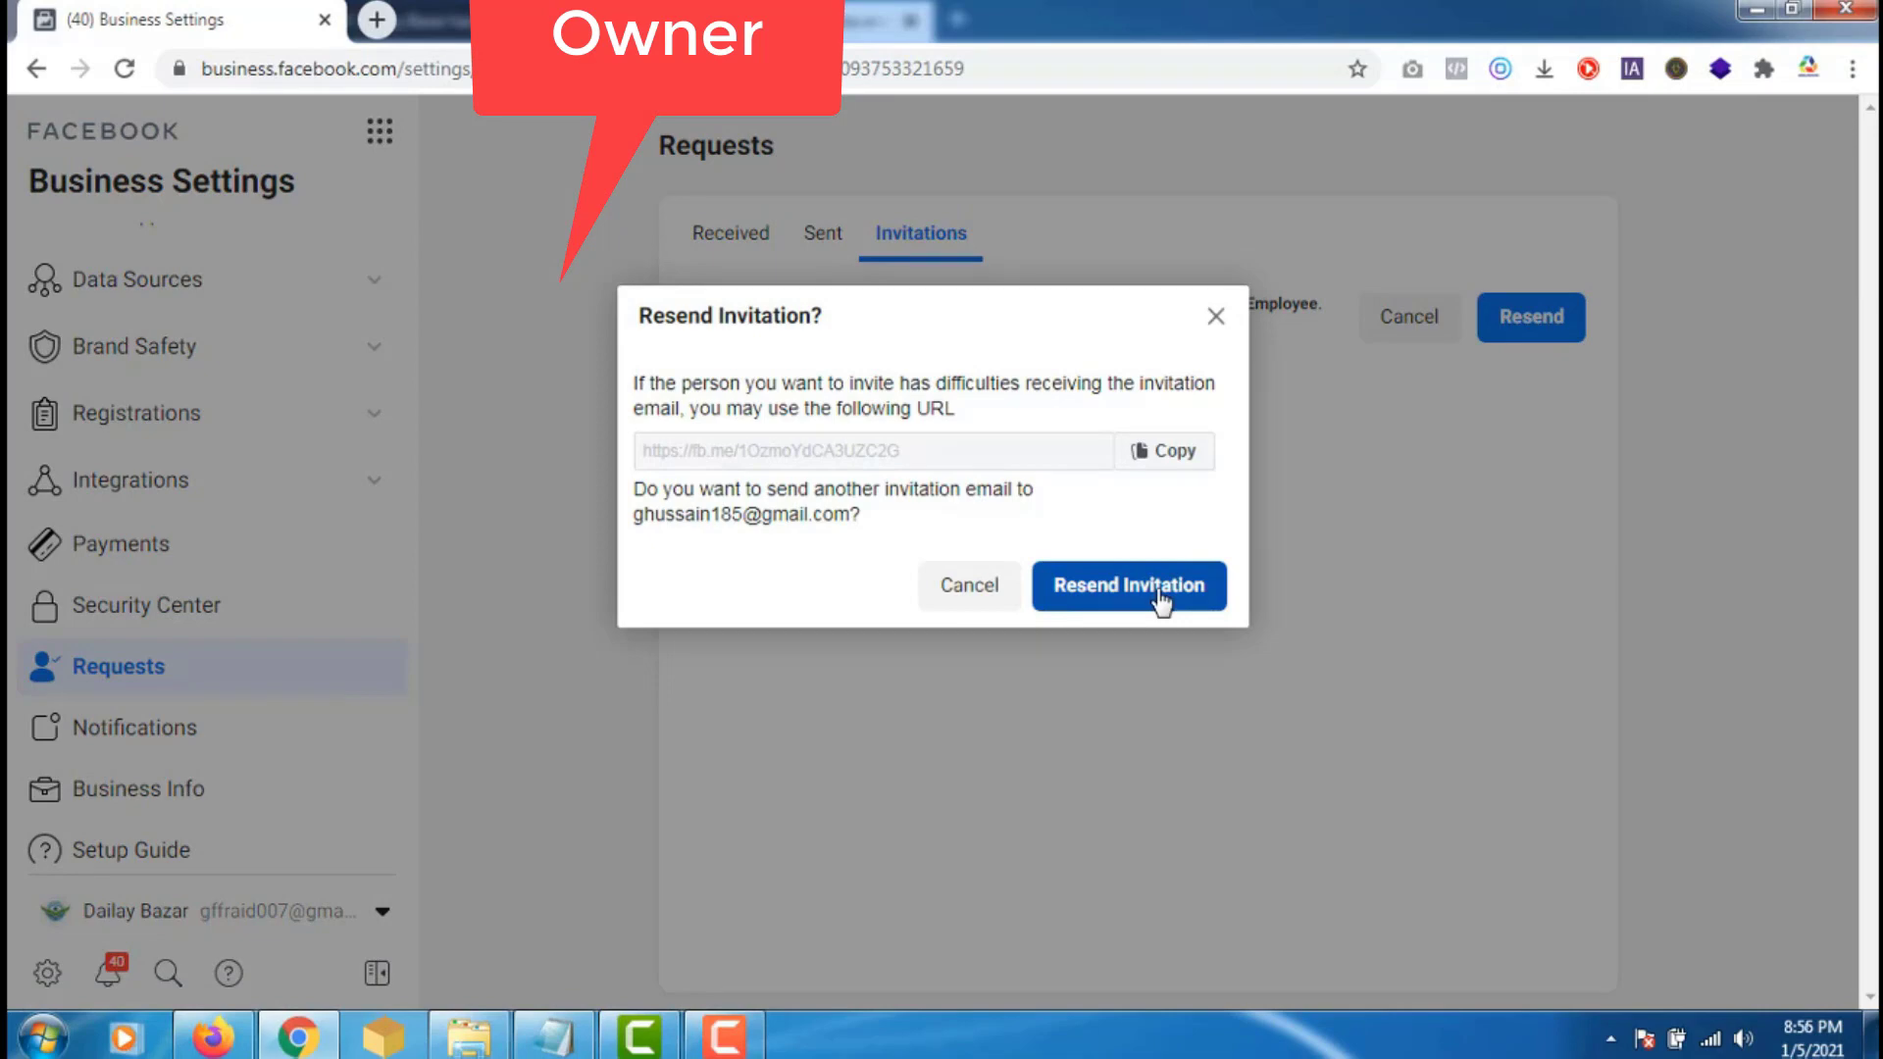
click(1180, 461)
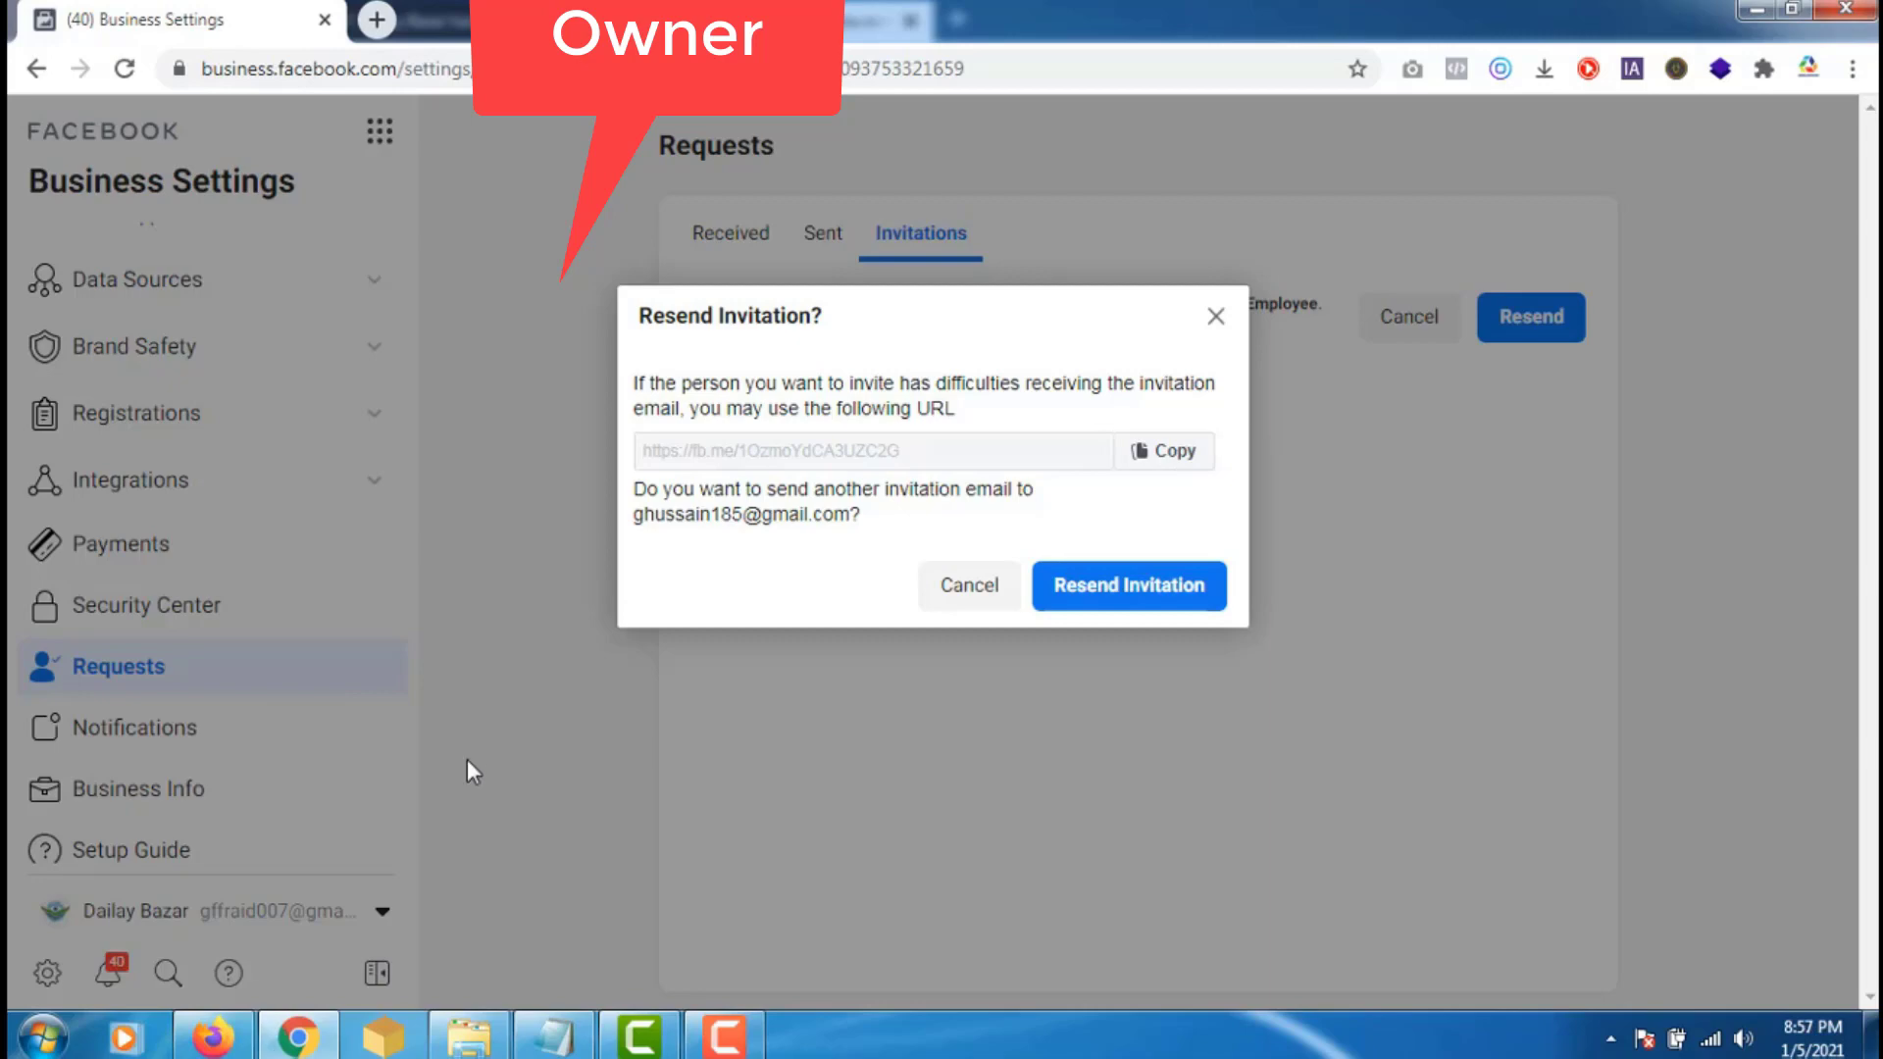
click(211, 1035)
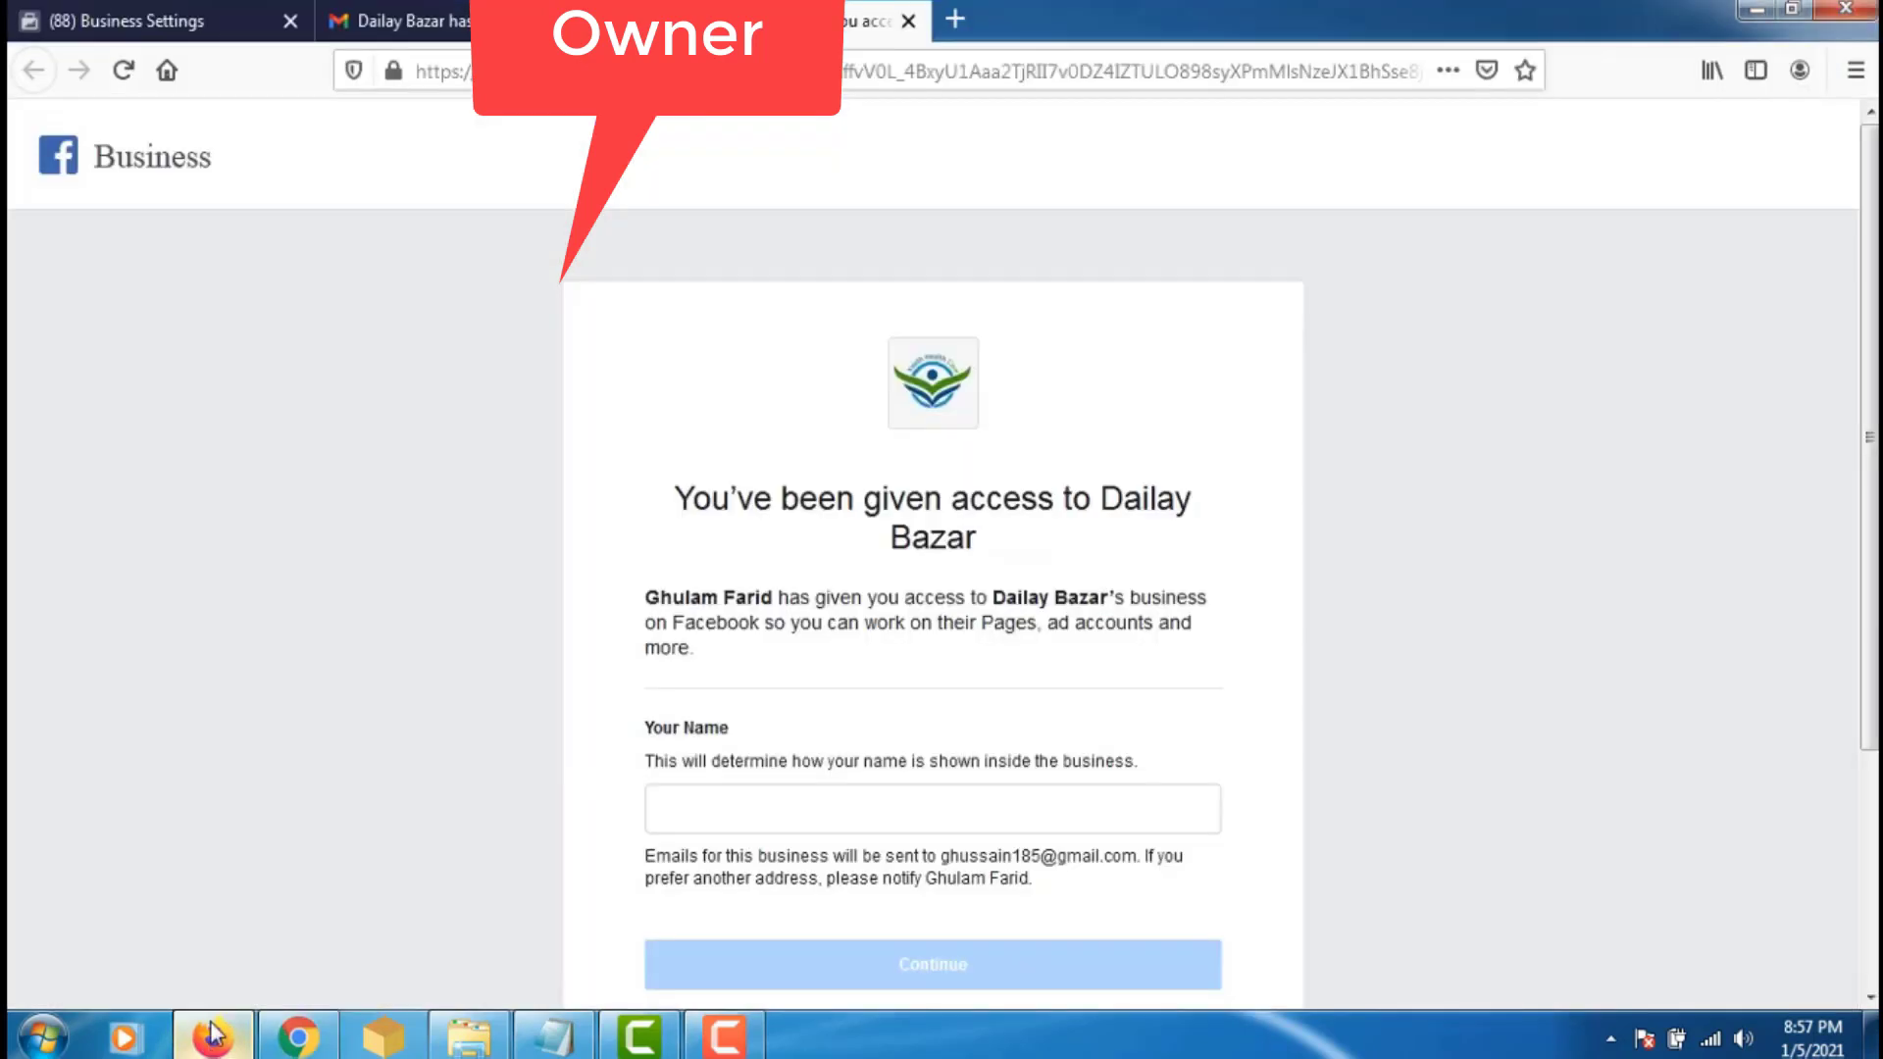
- Load the copied fb.me invitation link in a new Firefox tab and enter the invitee's full name
click(961, 28)
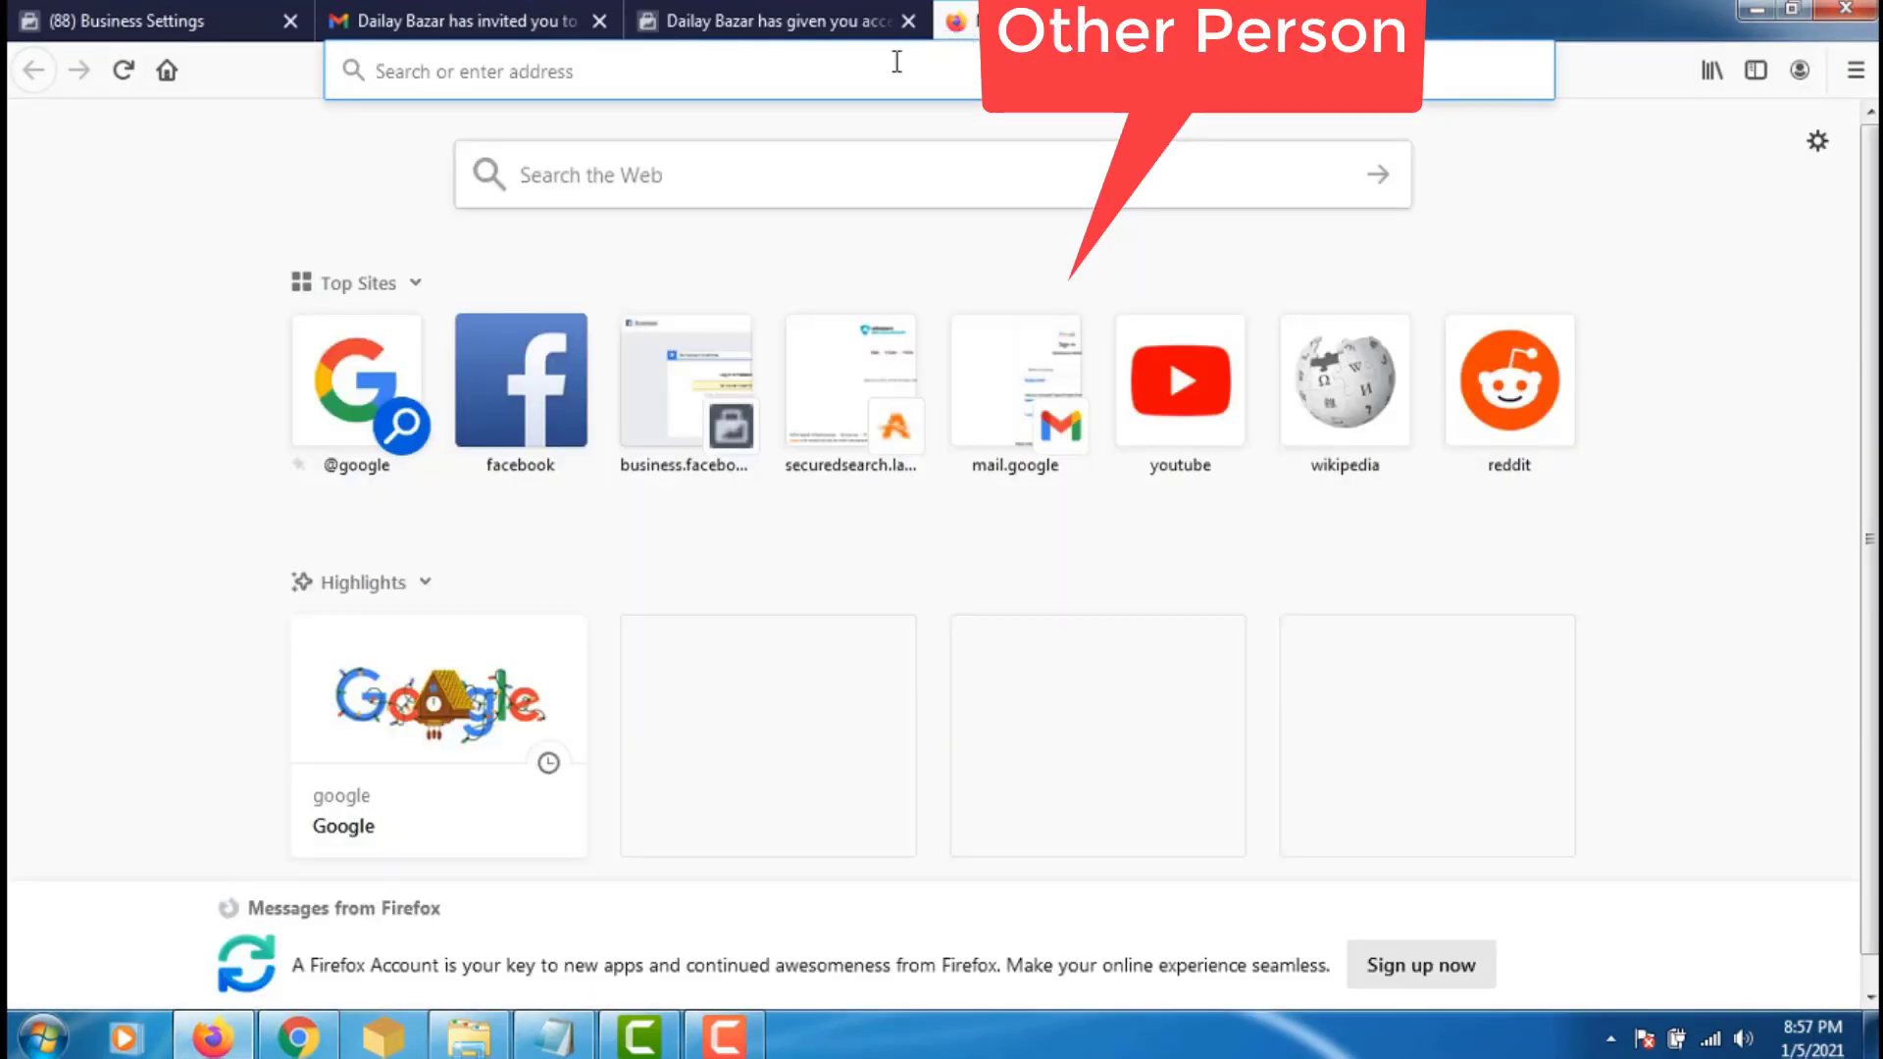
key(ctrl+v)
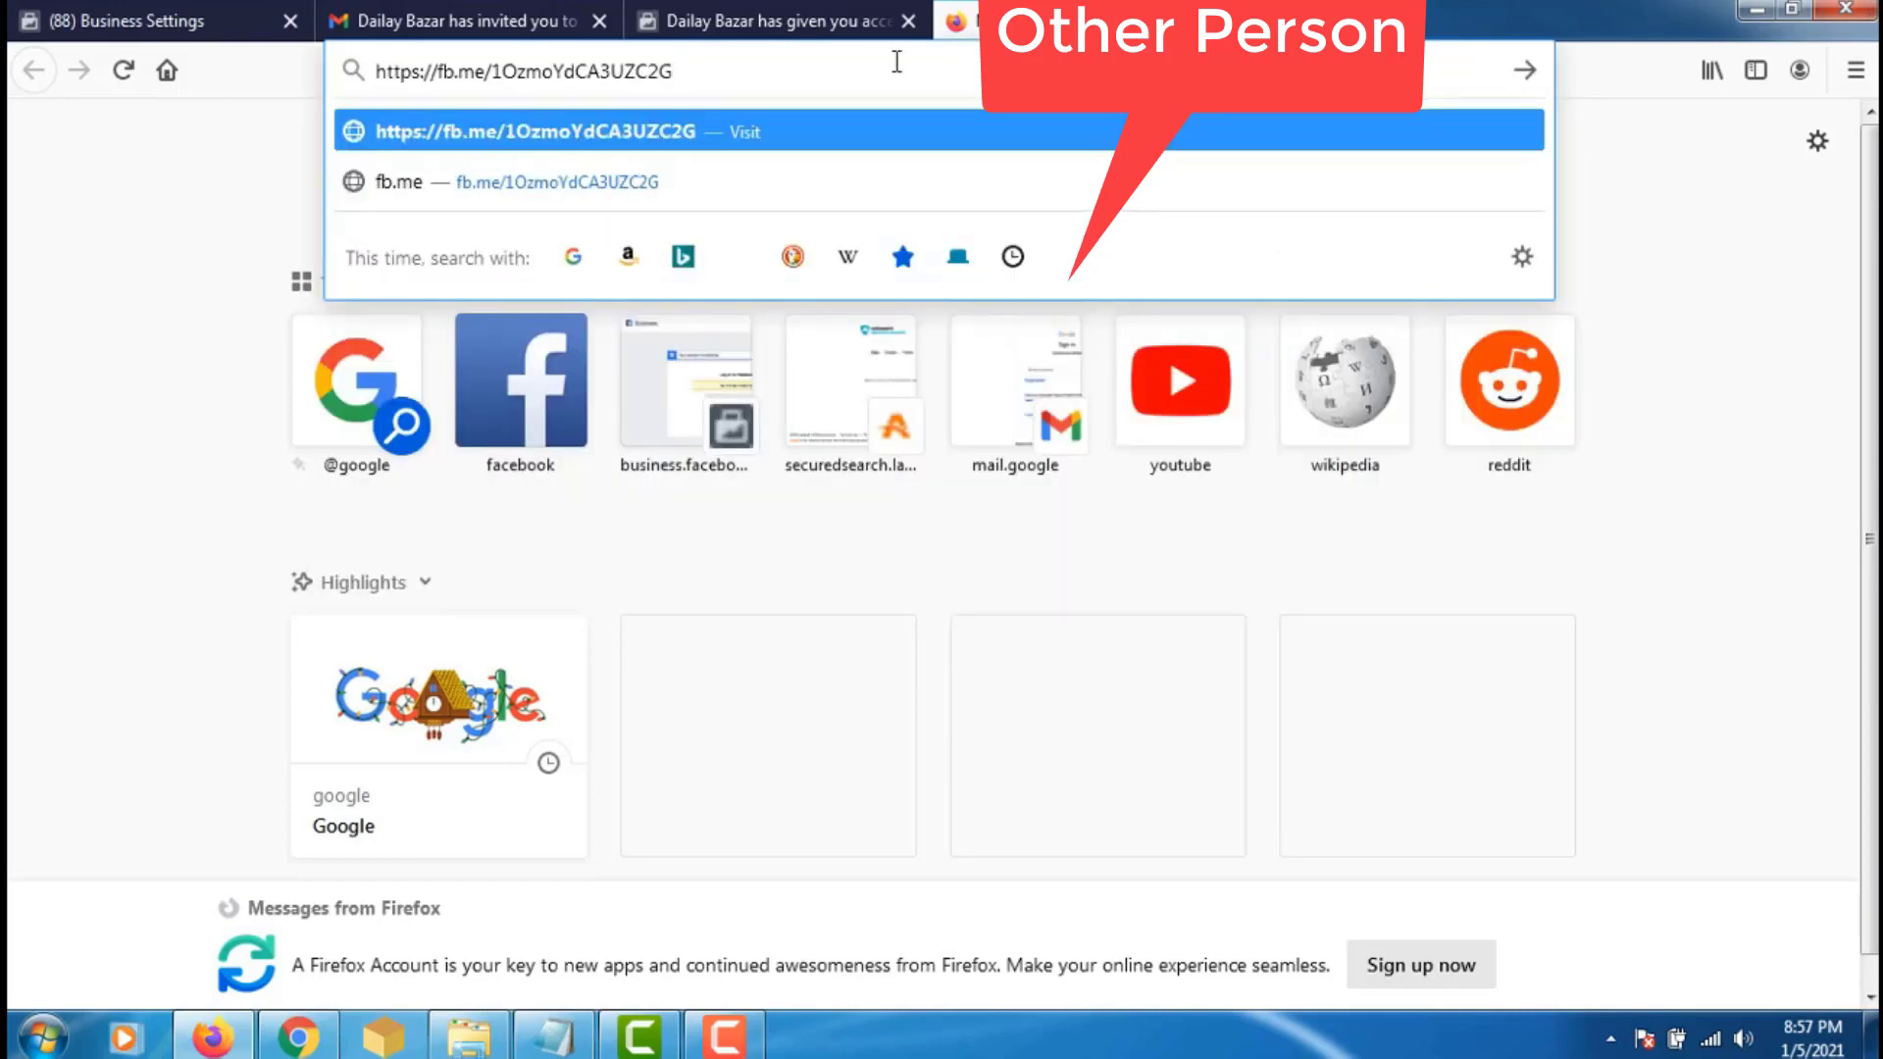
key(Return)
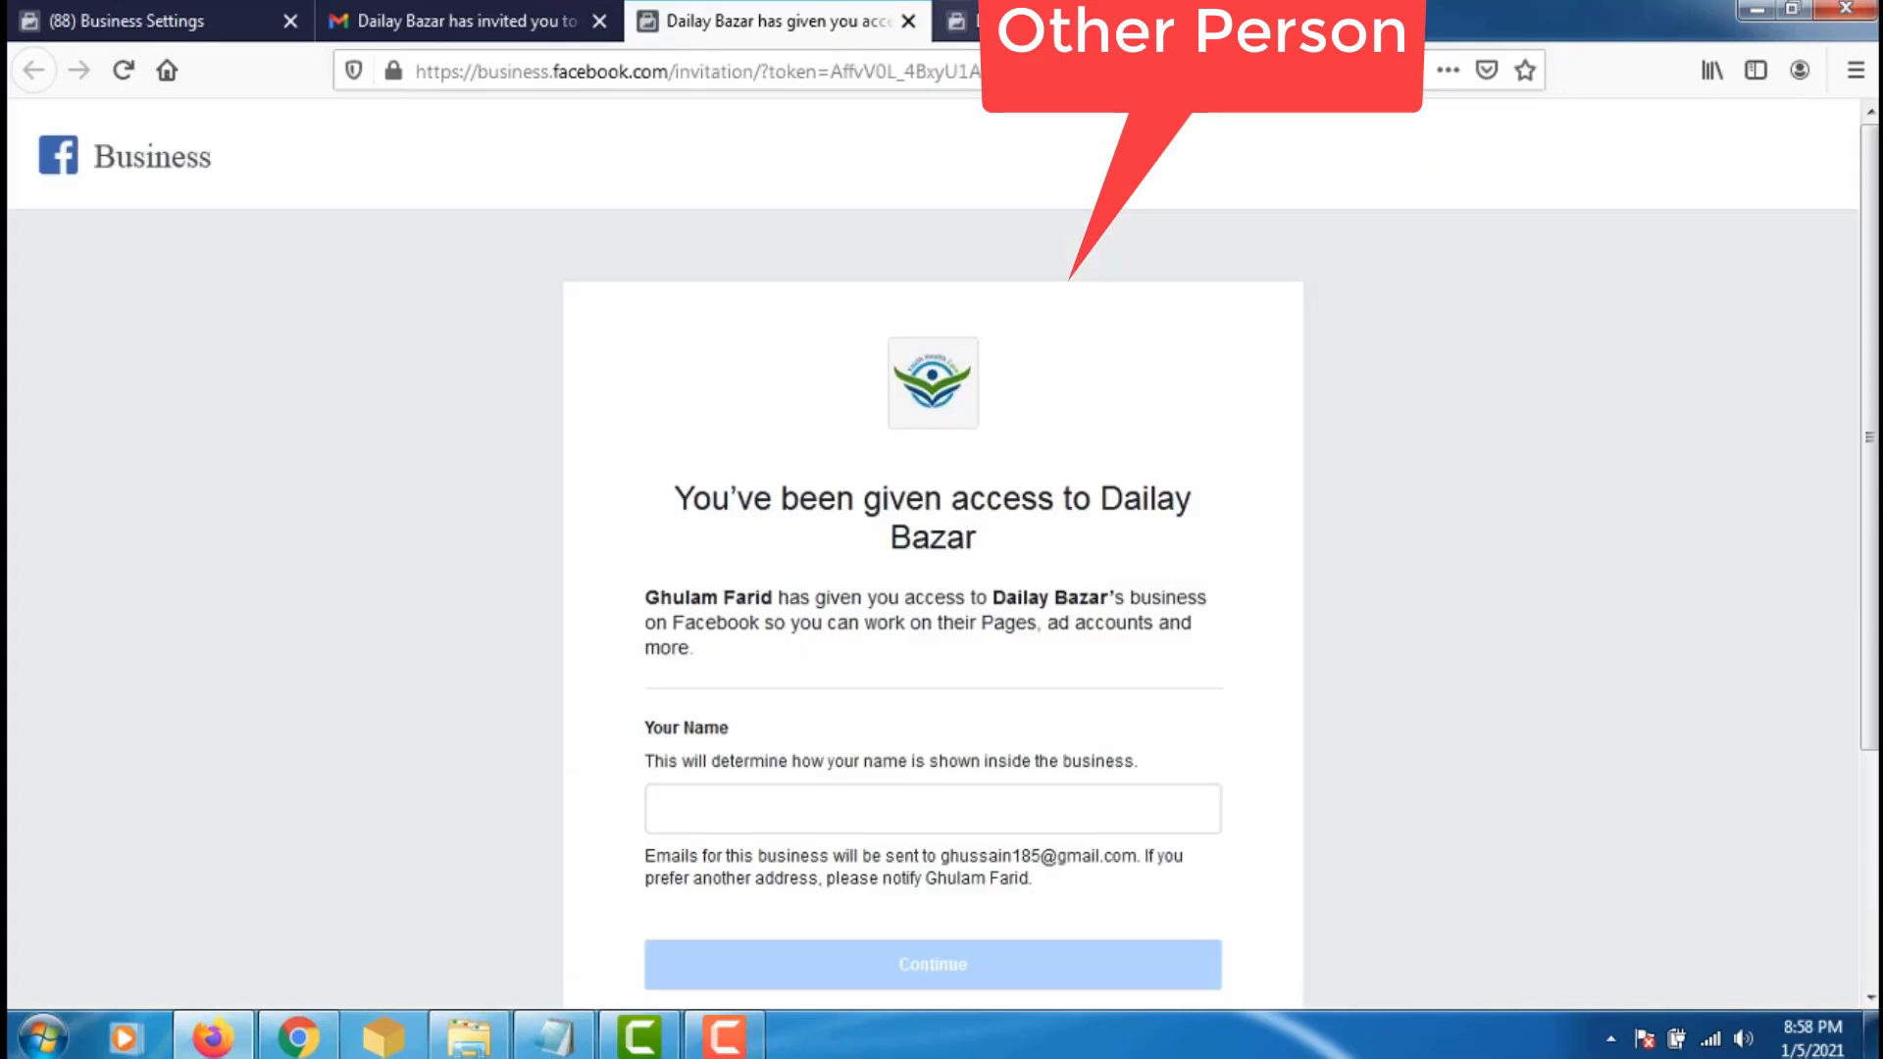
click(814, 30)
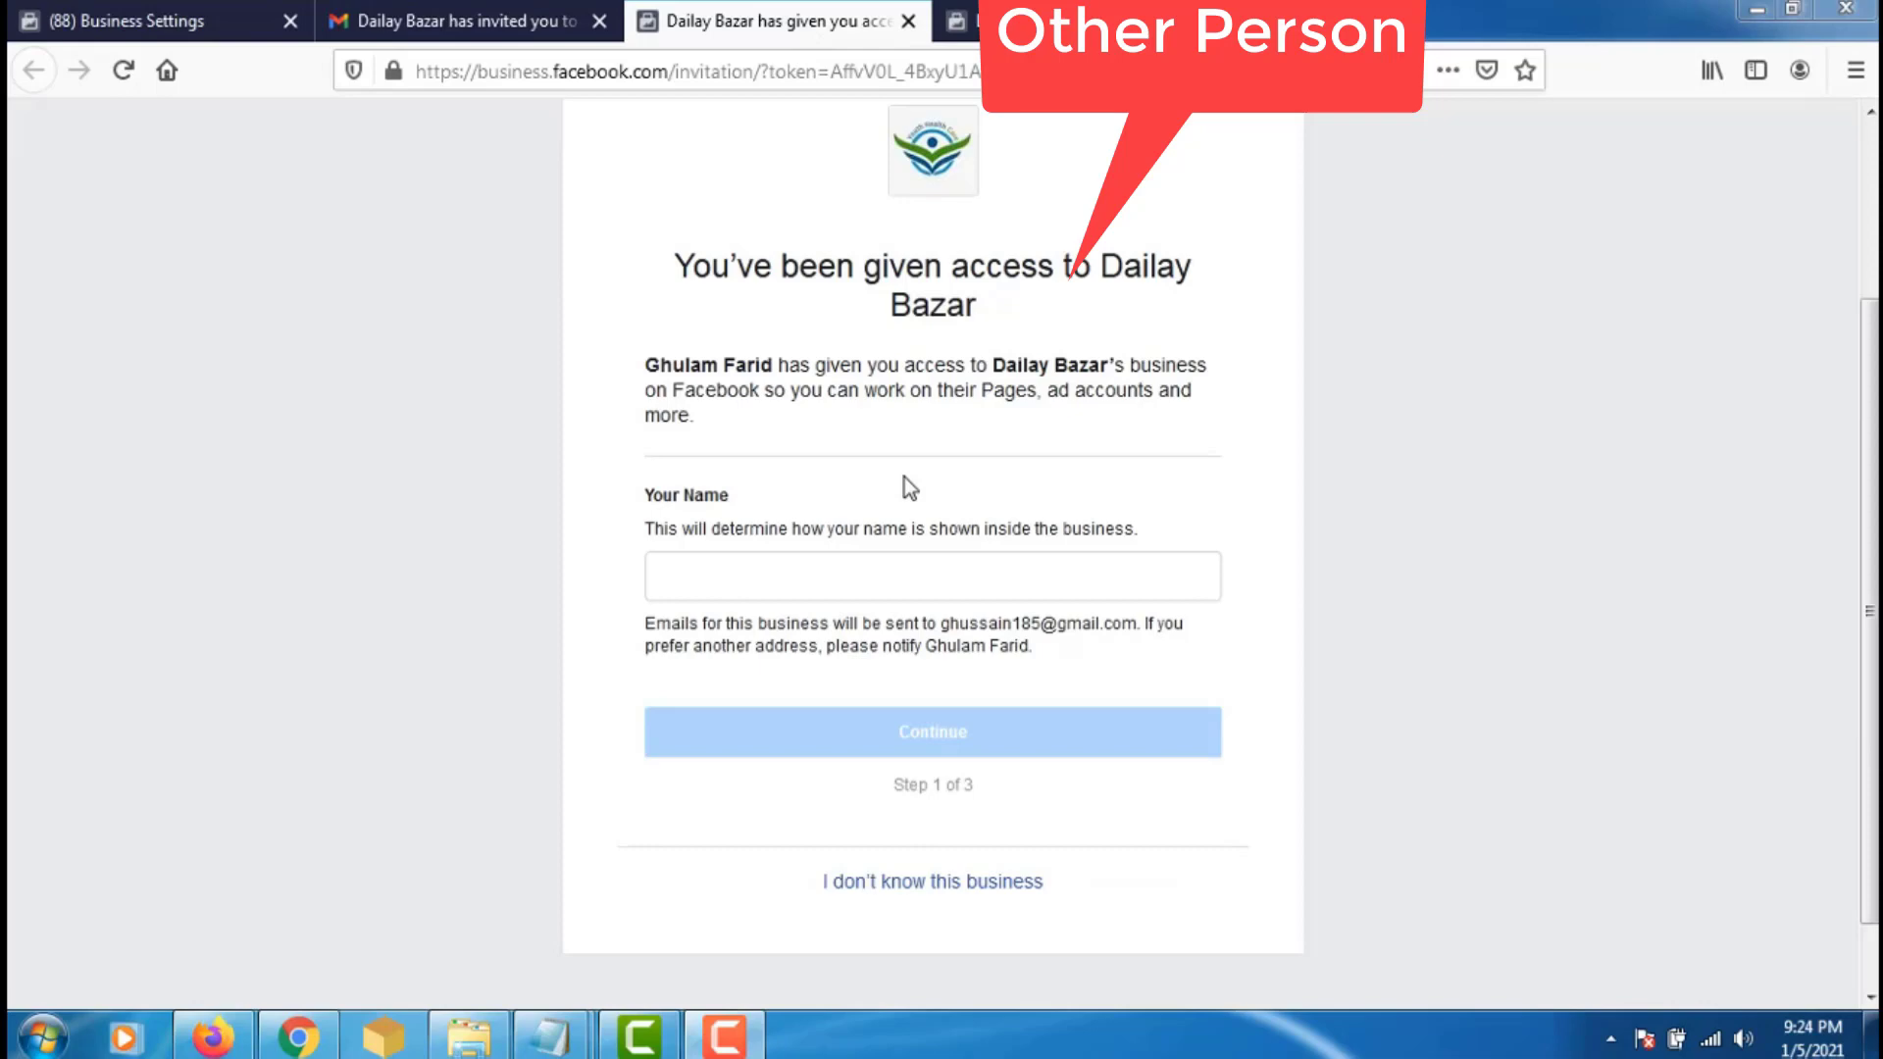
click(748, 572)
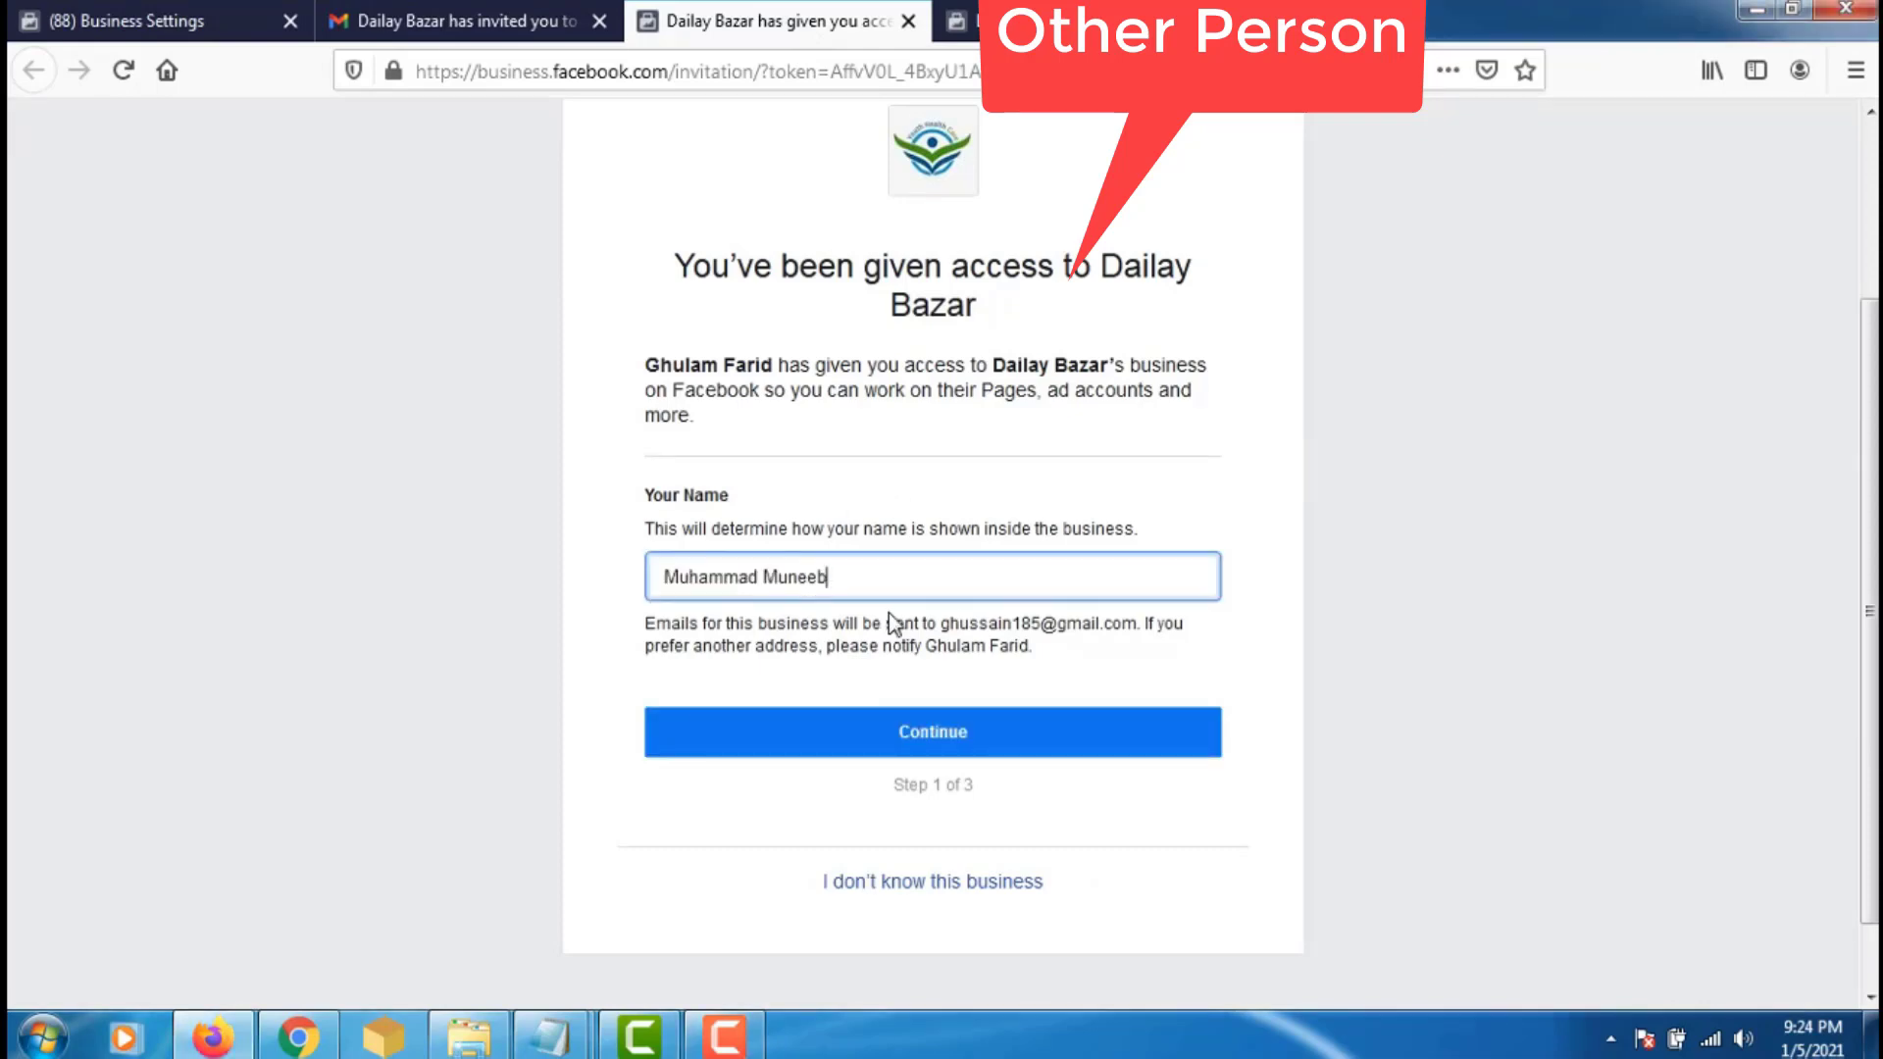
- Continue past the name and business review steps to reach Step 3 of 3 of the invitation
click(927, 734)
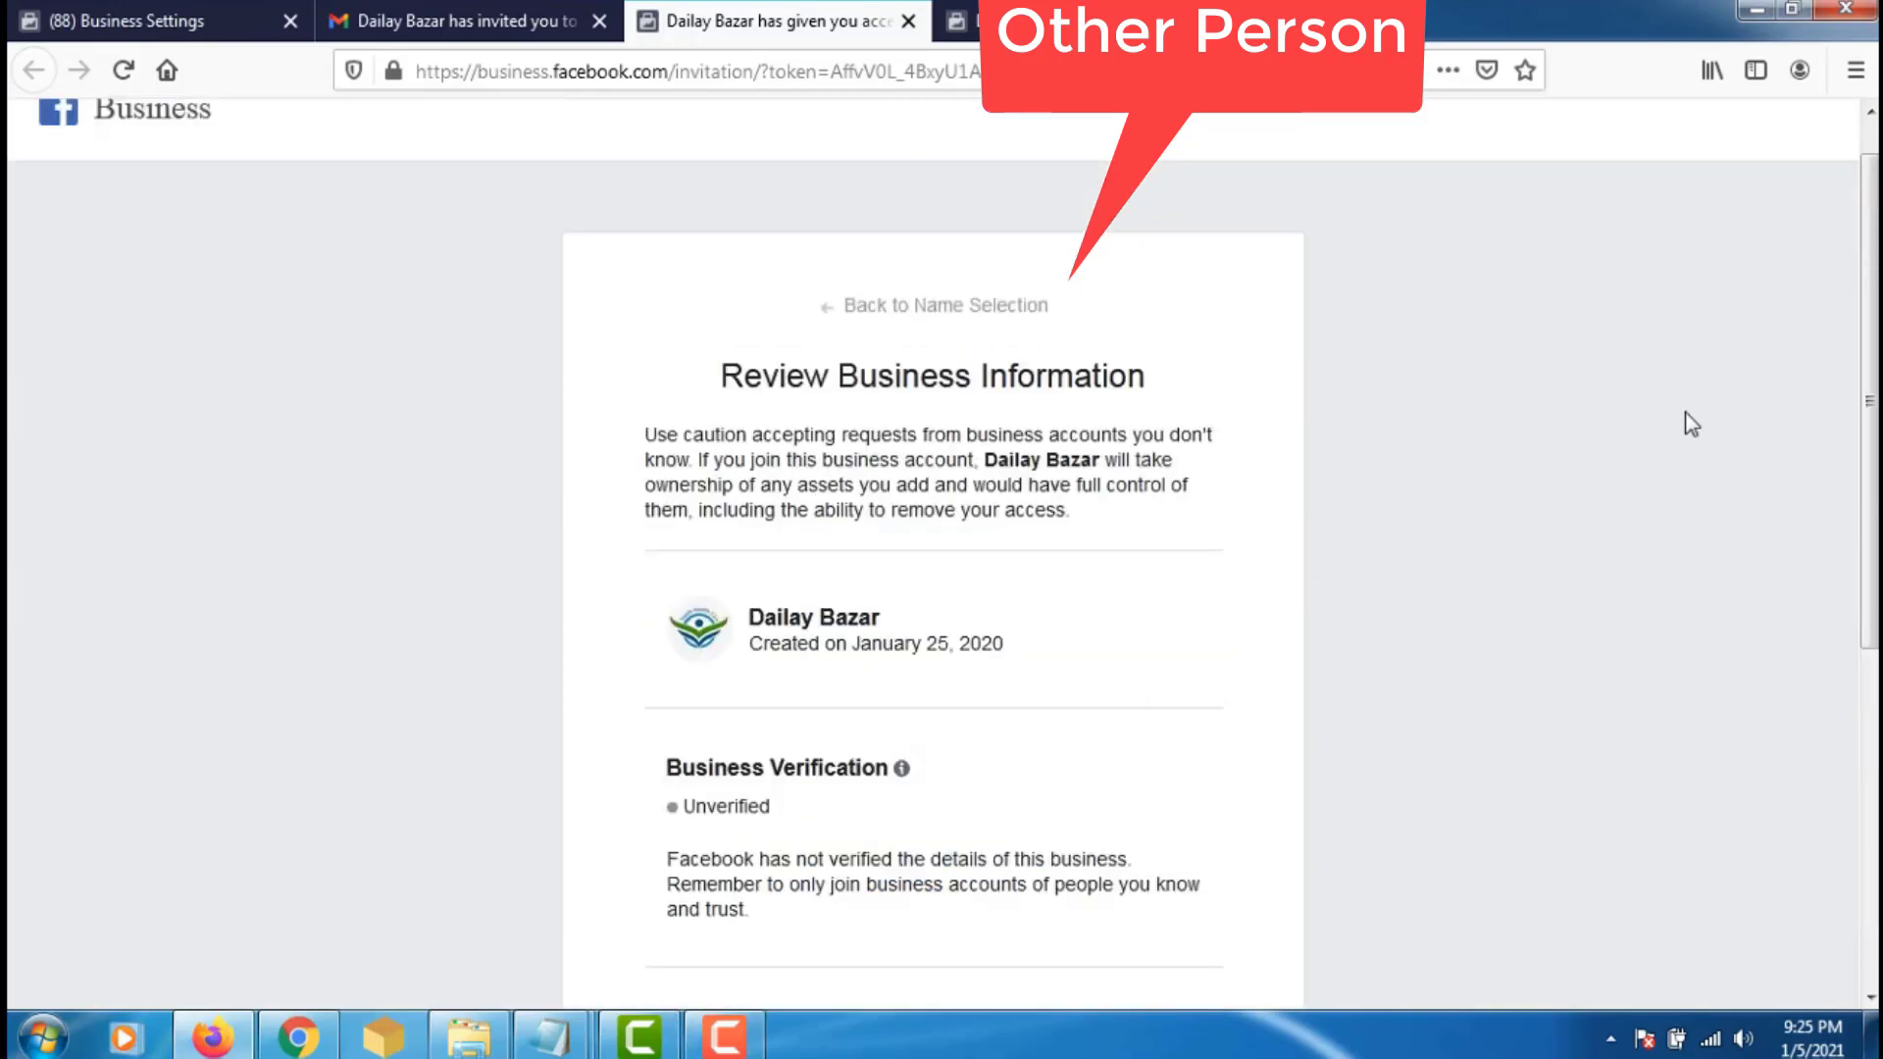
scroll(1871, 442, down, 3)
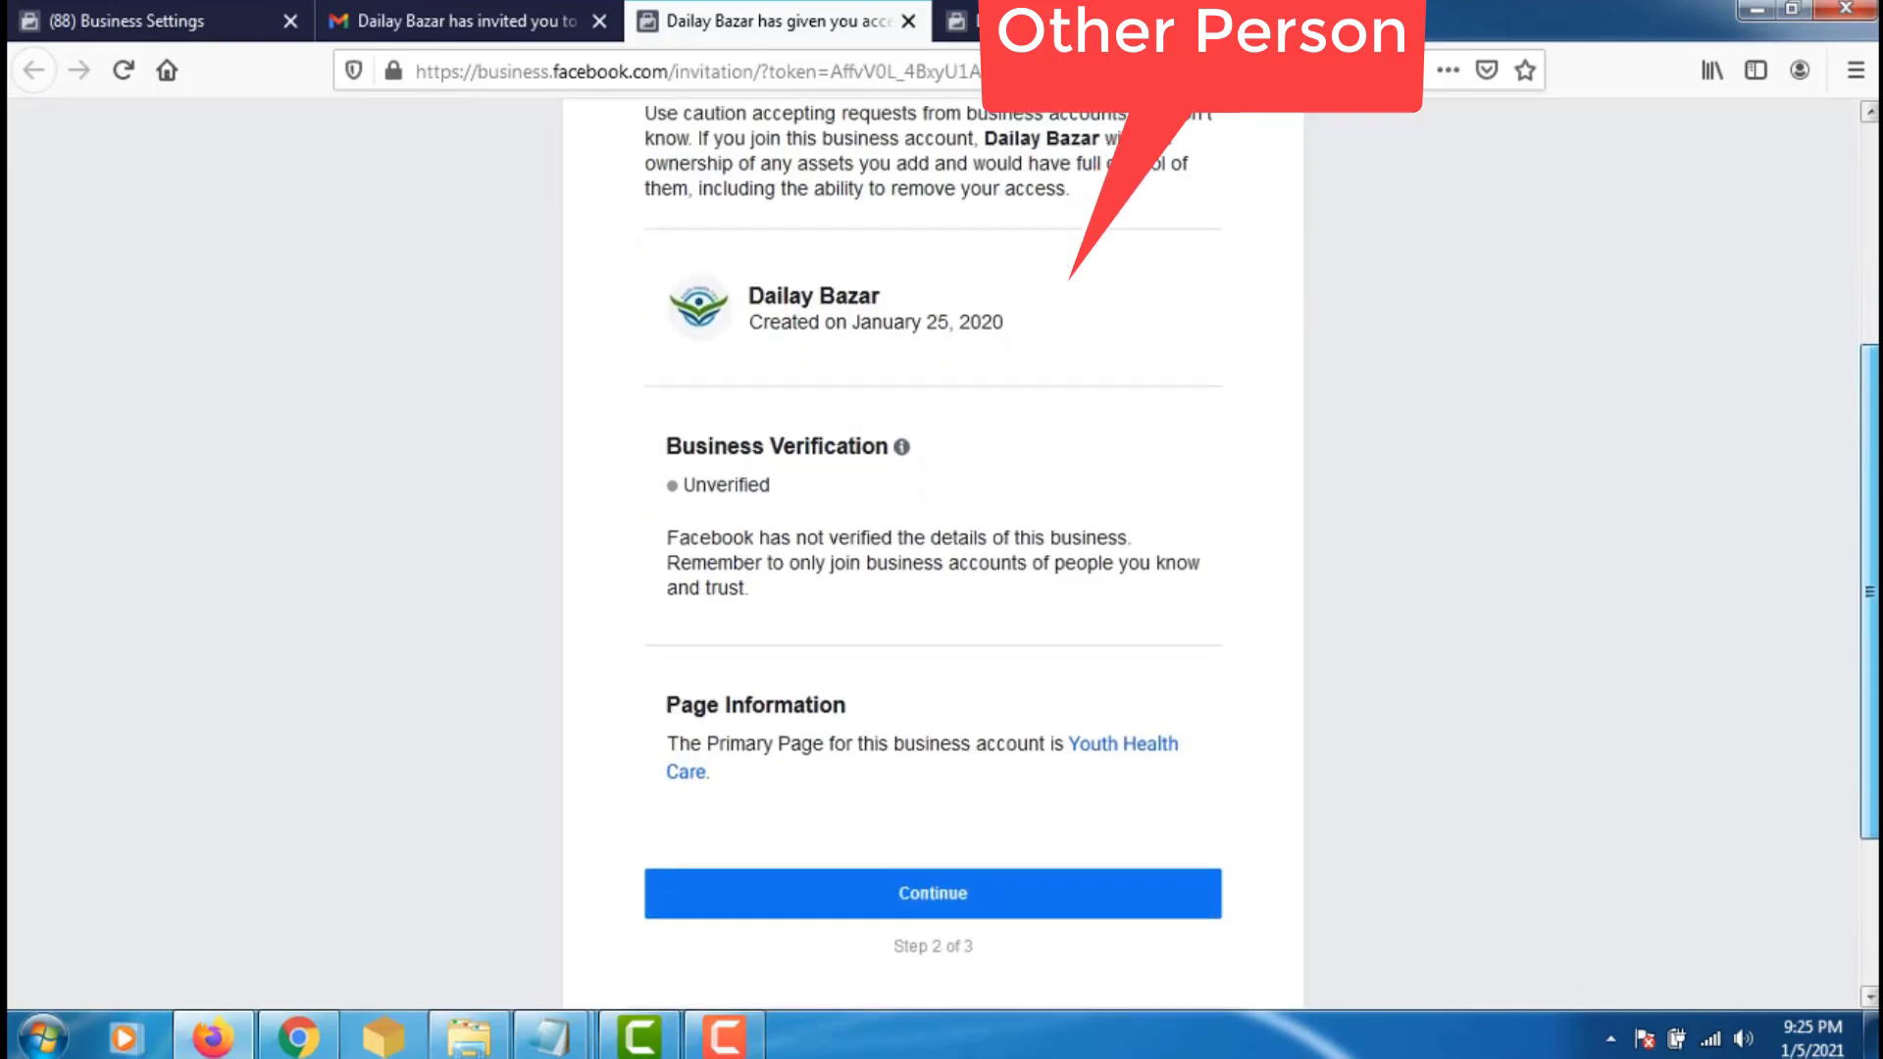
click(932, 883)
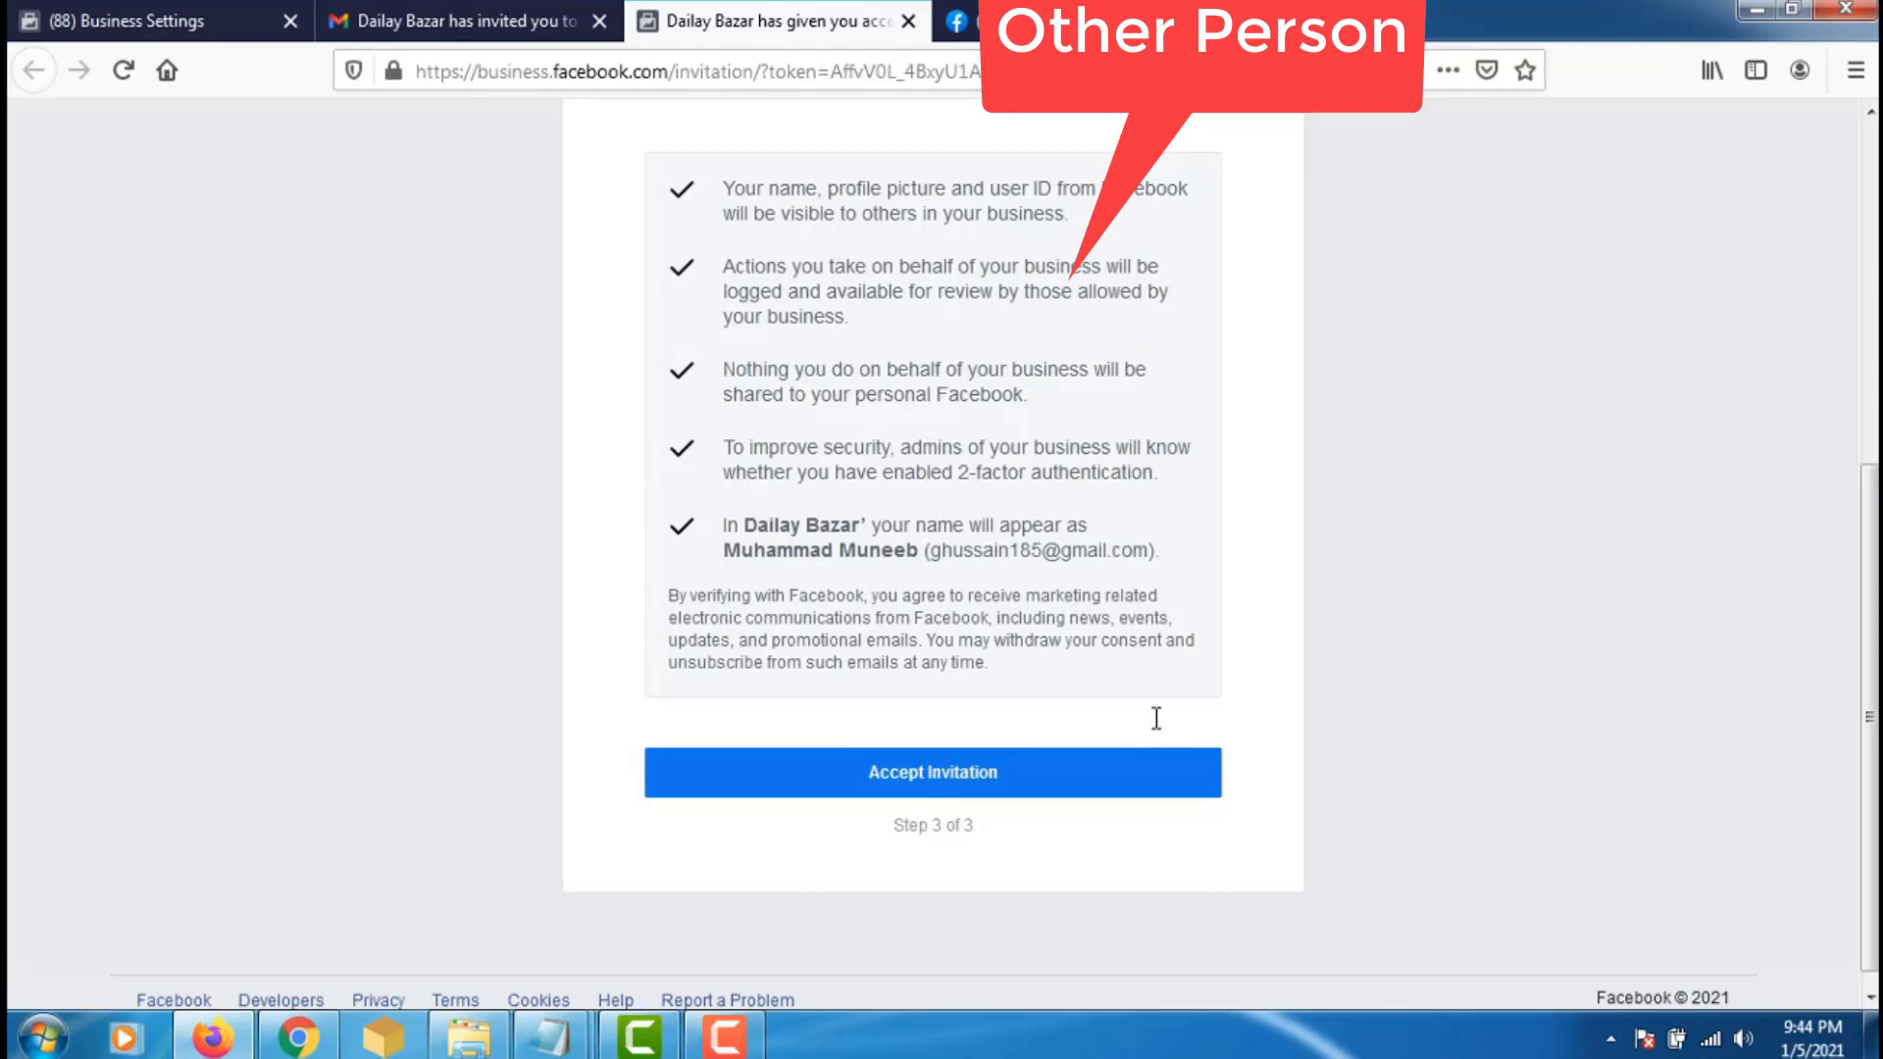
click(981, 21)
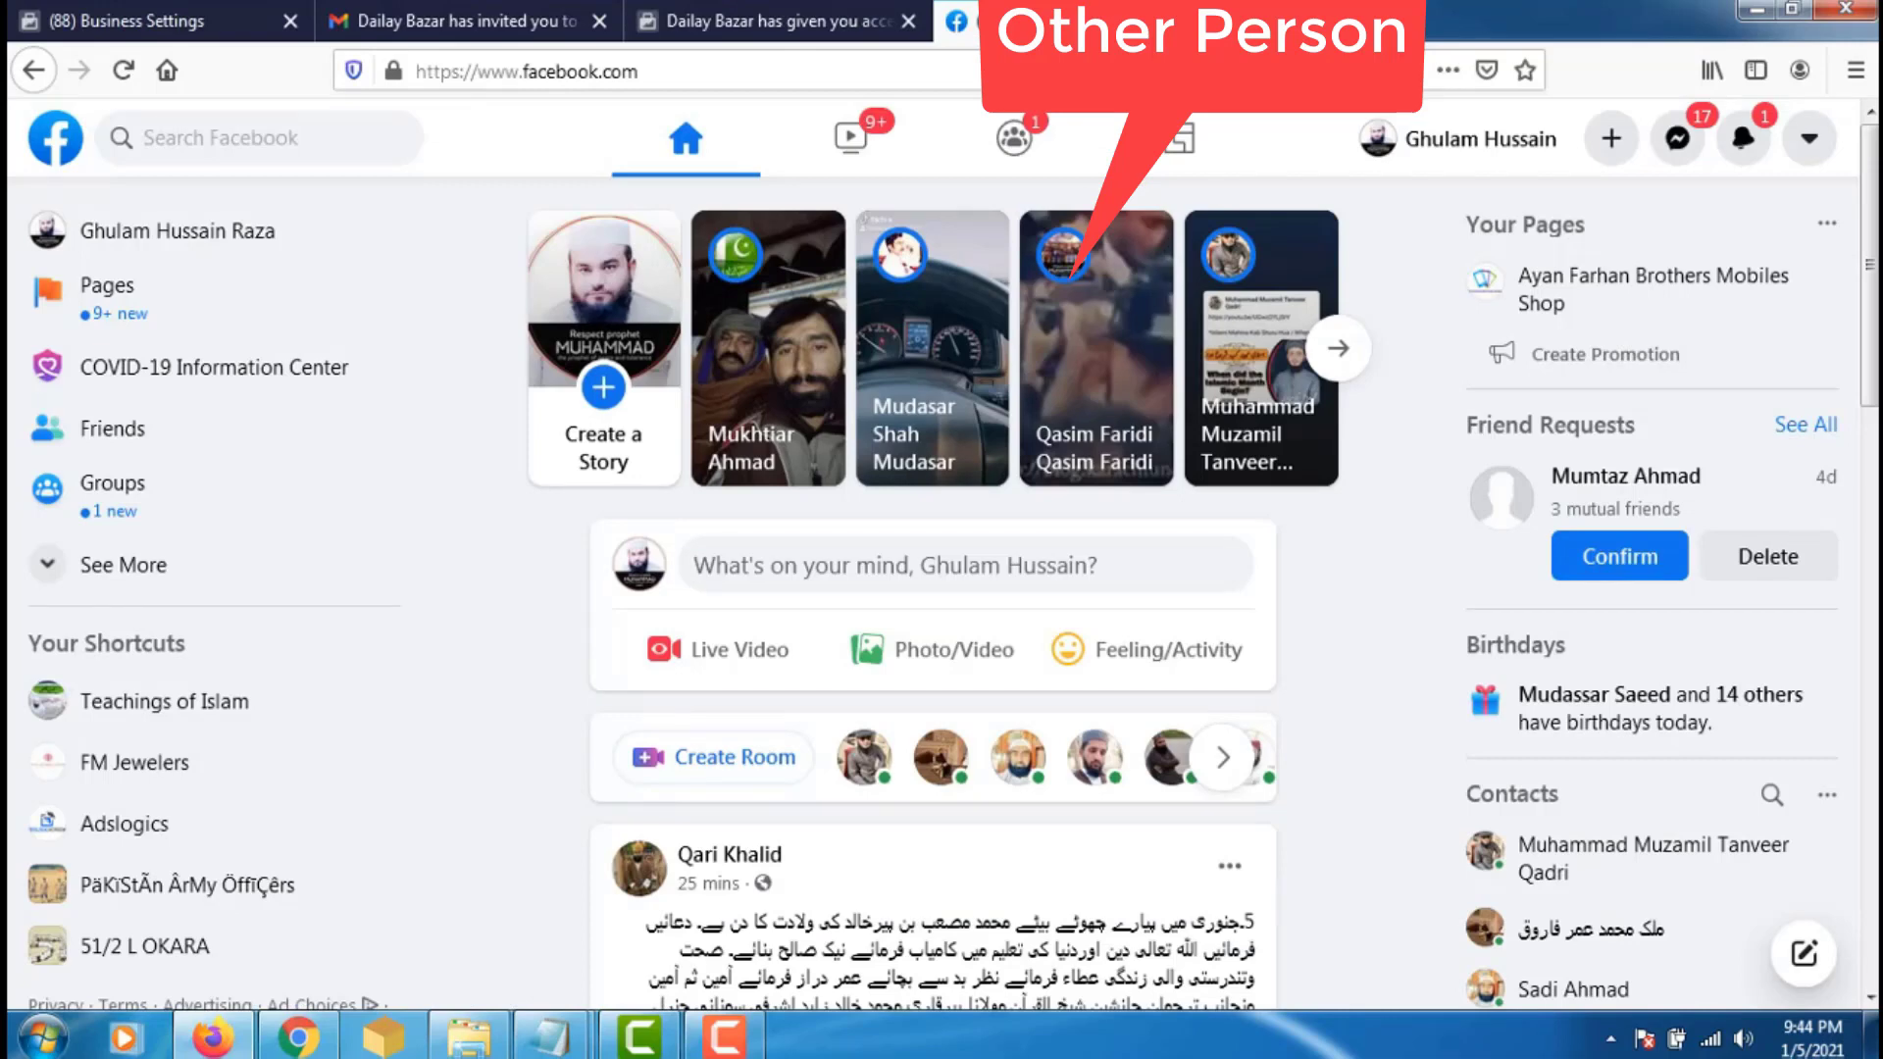
click(738, 20)
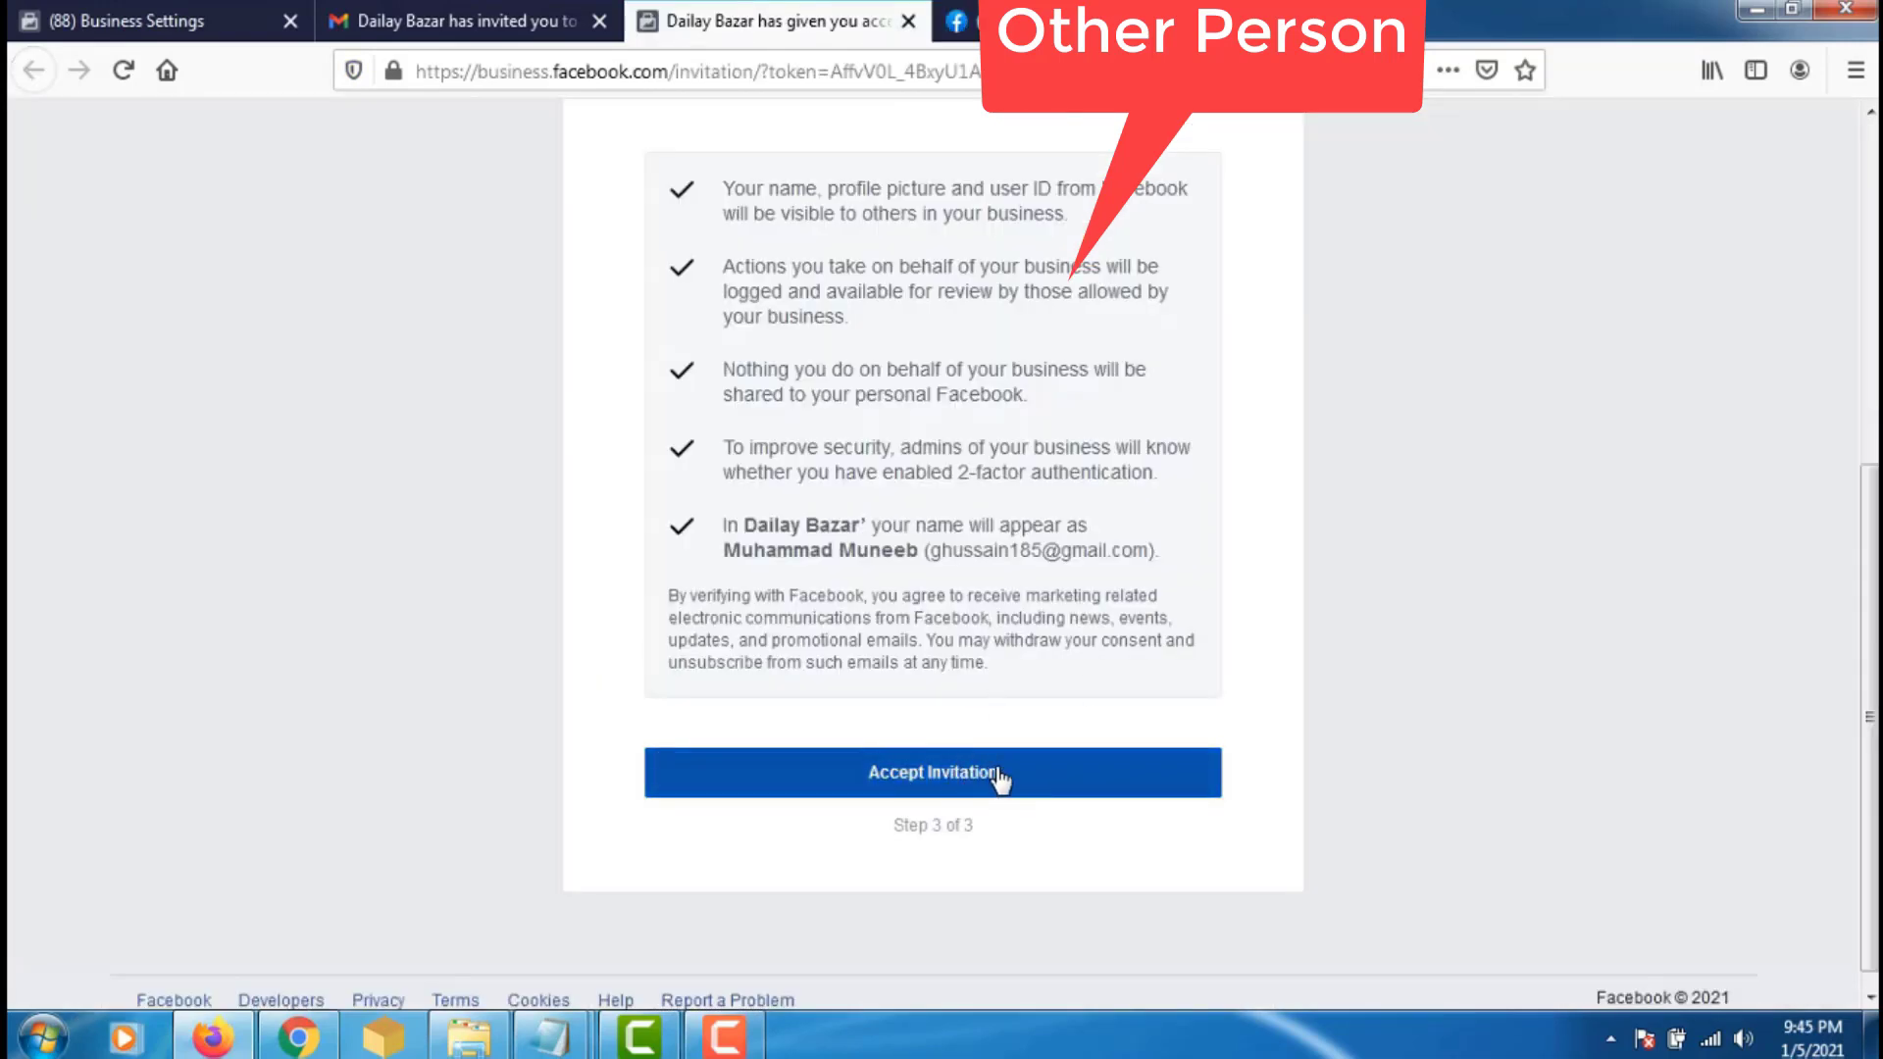
- Accept the Dailay Bazar invitation, replacing the prefilled password with the saved account password
click(998, 776)
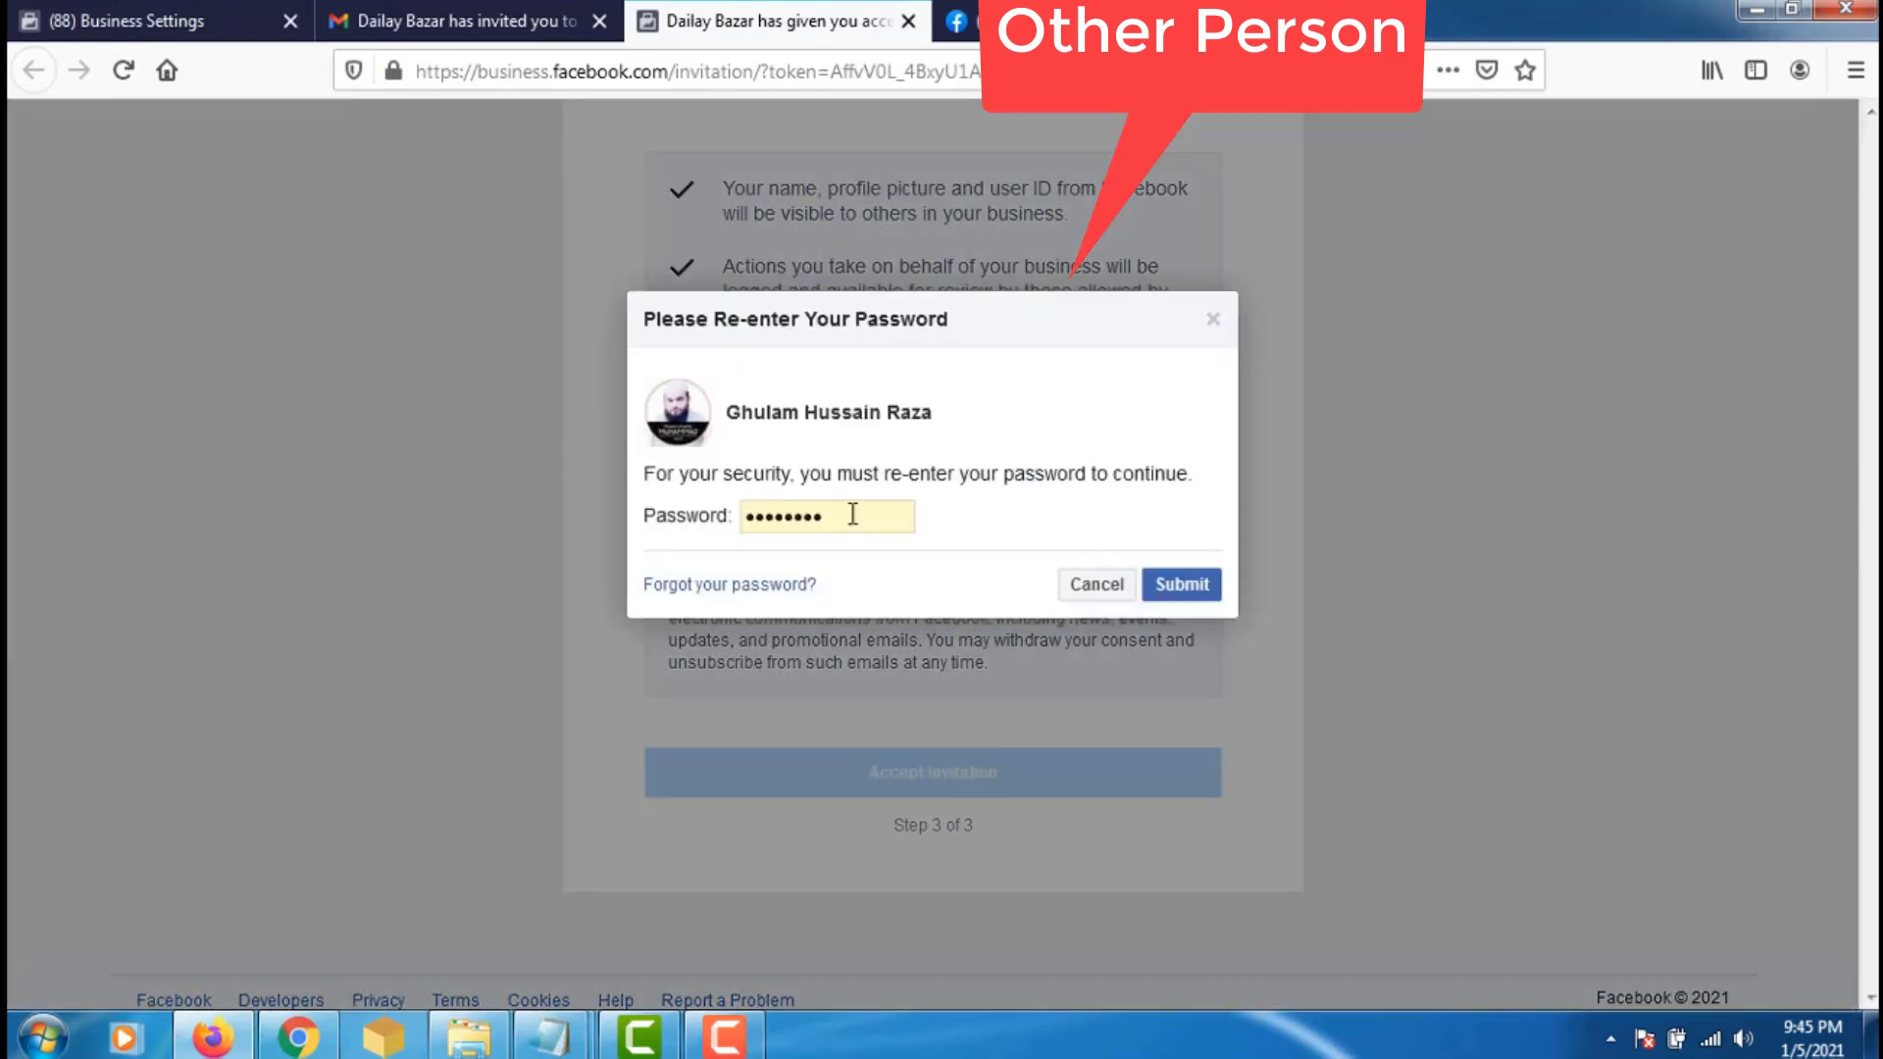
drag(854, 514, 738, 526)
key(BackSpace)
key(ctrl+v)
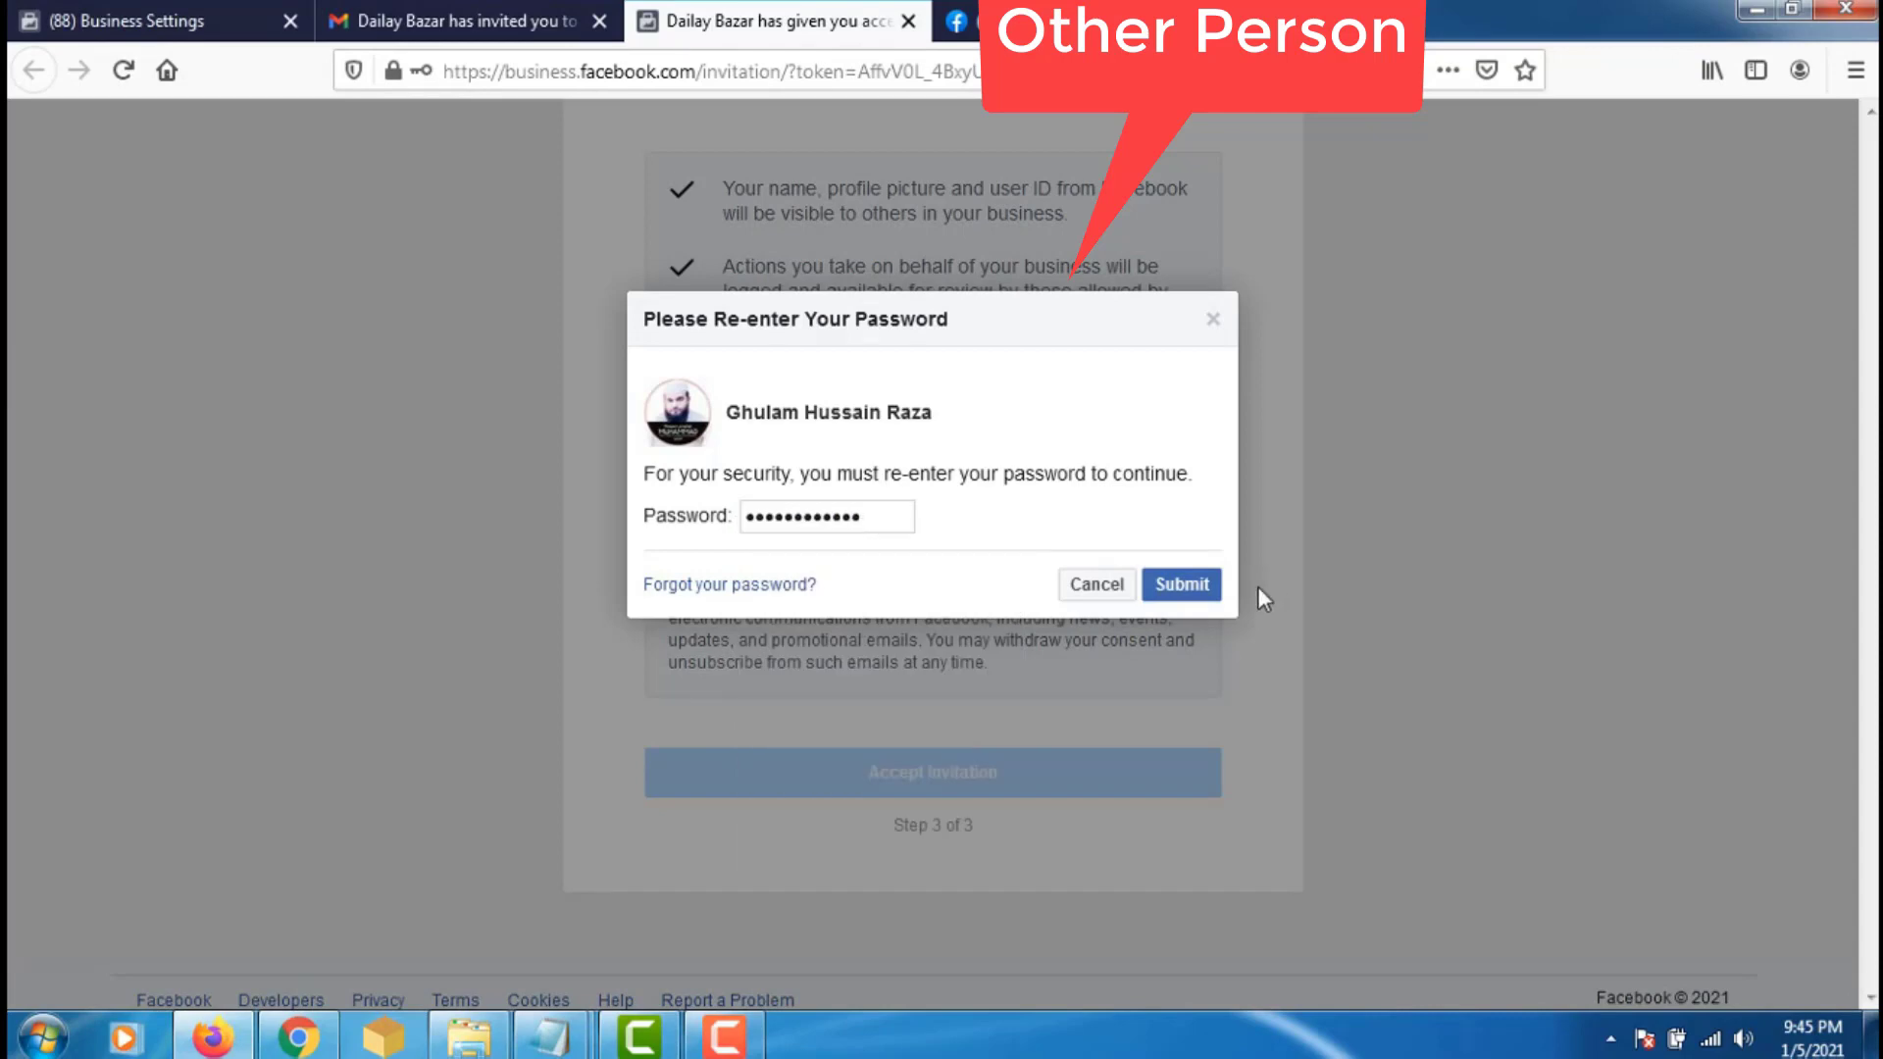
click(1182, 584)
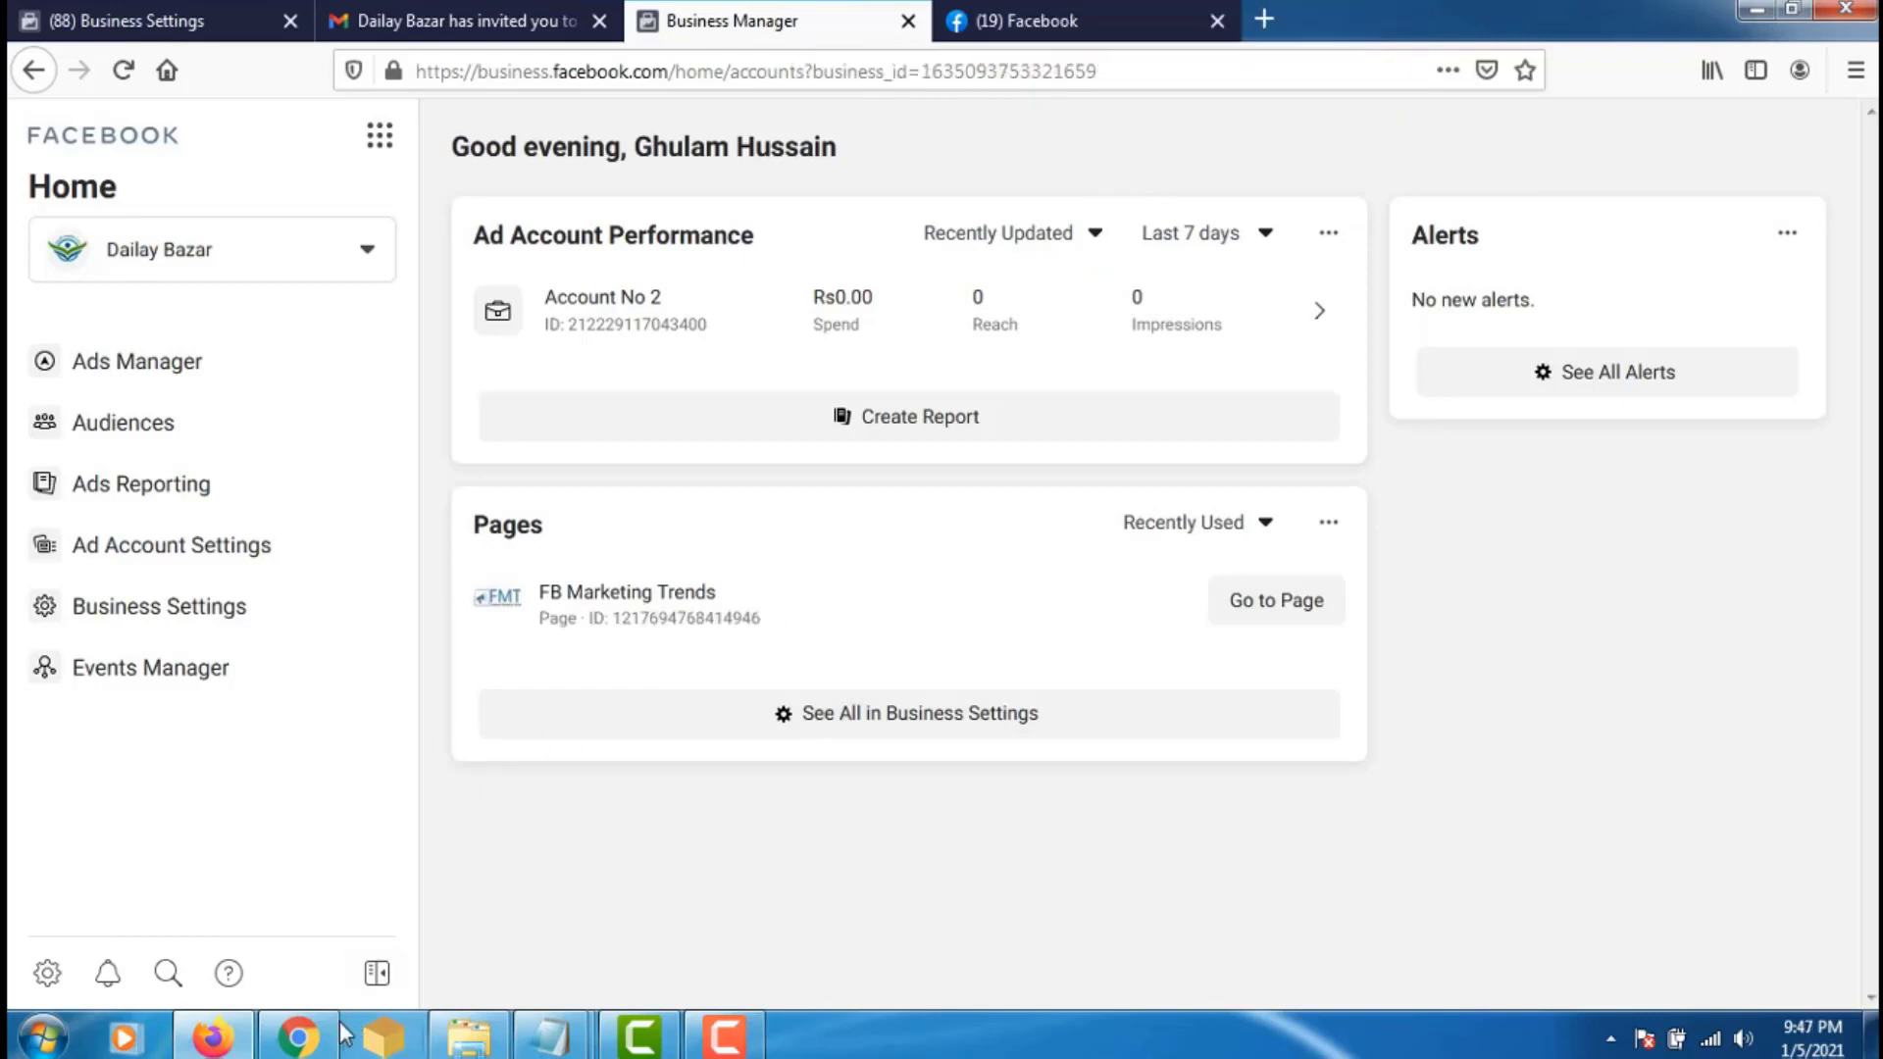
- In the owner's Business Settings, open Users > People and view the new employee's access details
click(312, 1047)
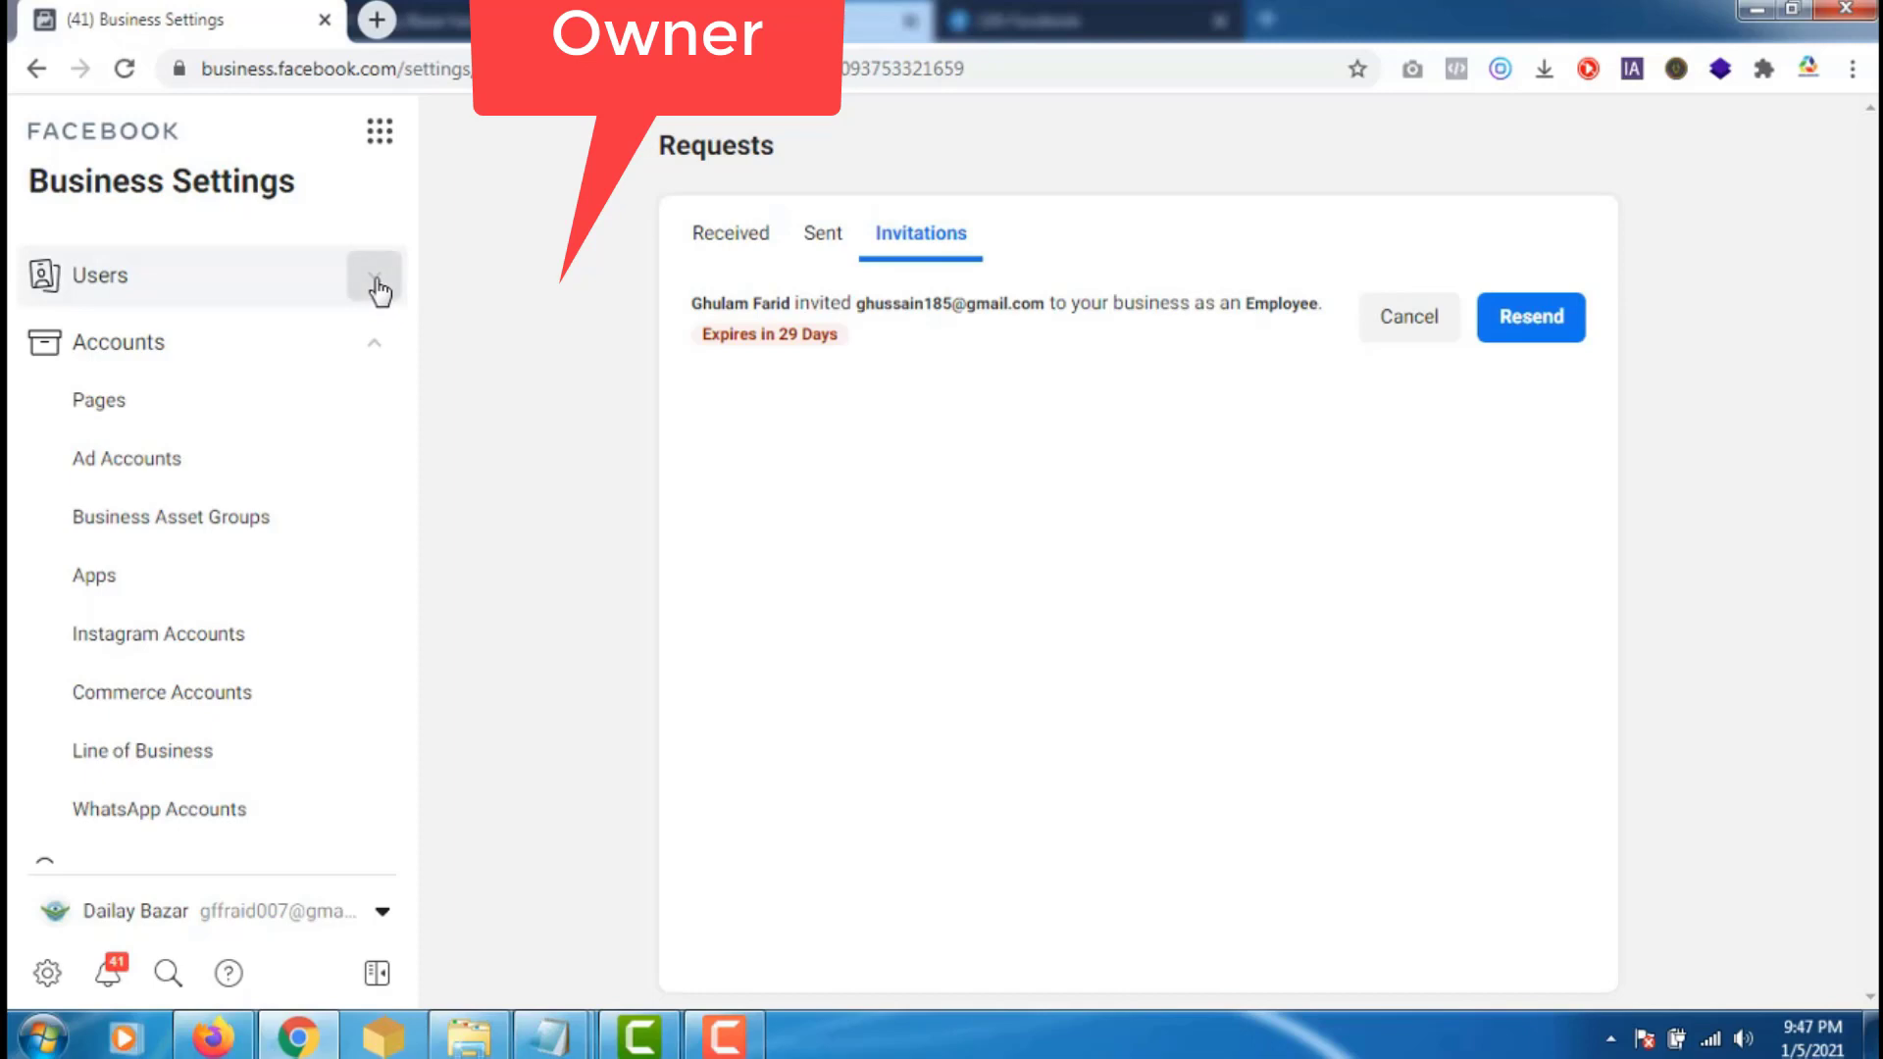
click(379, 290)
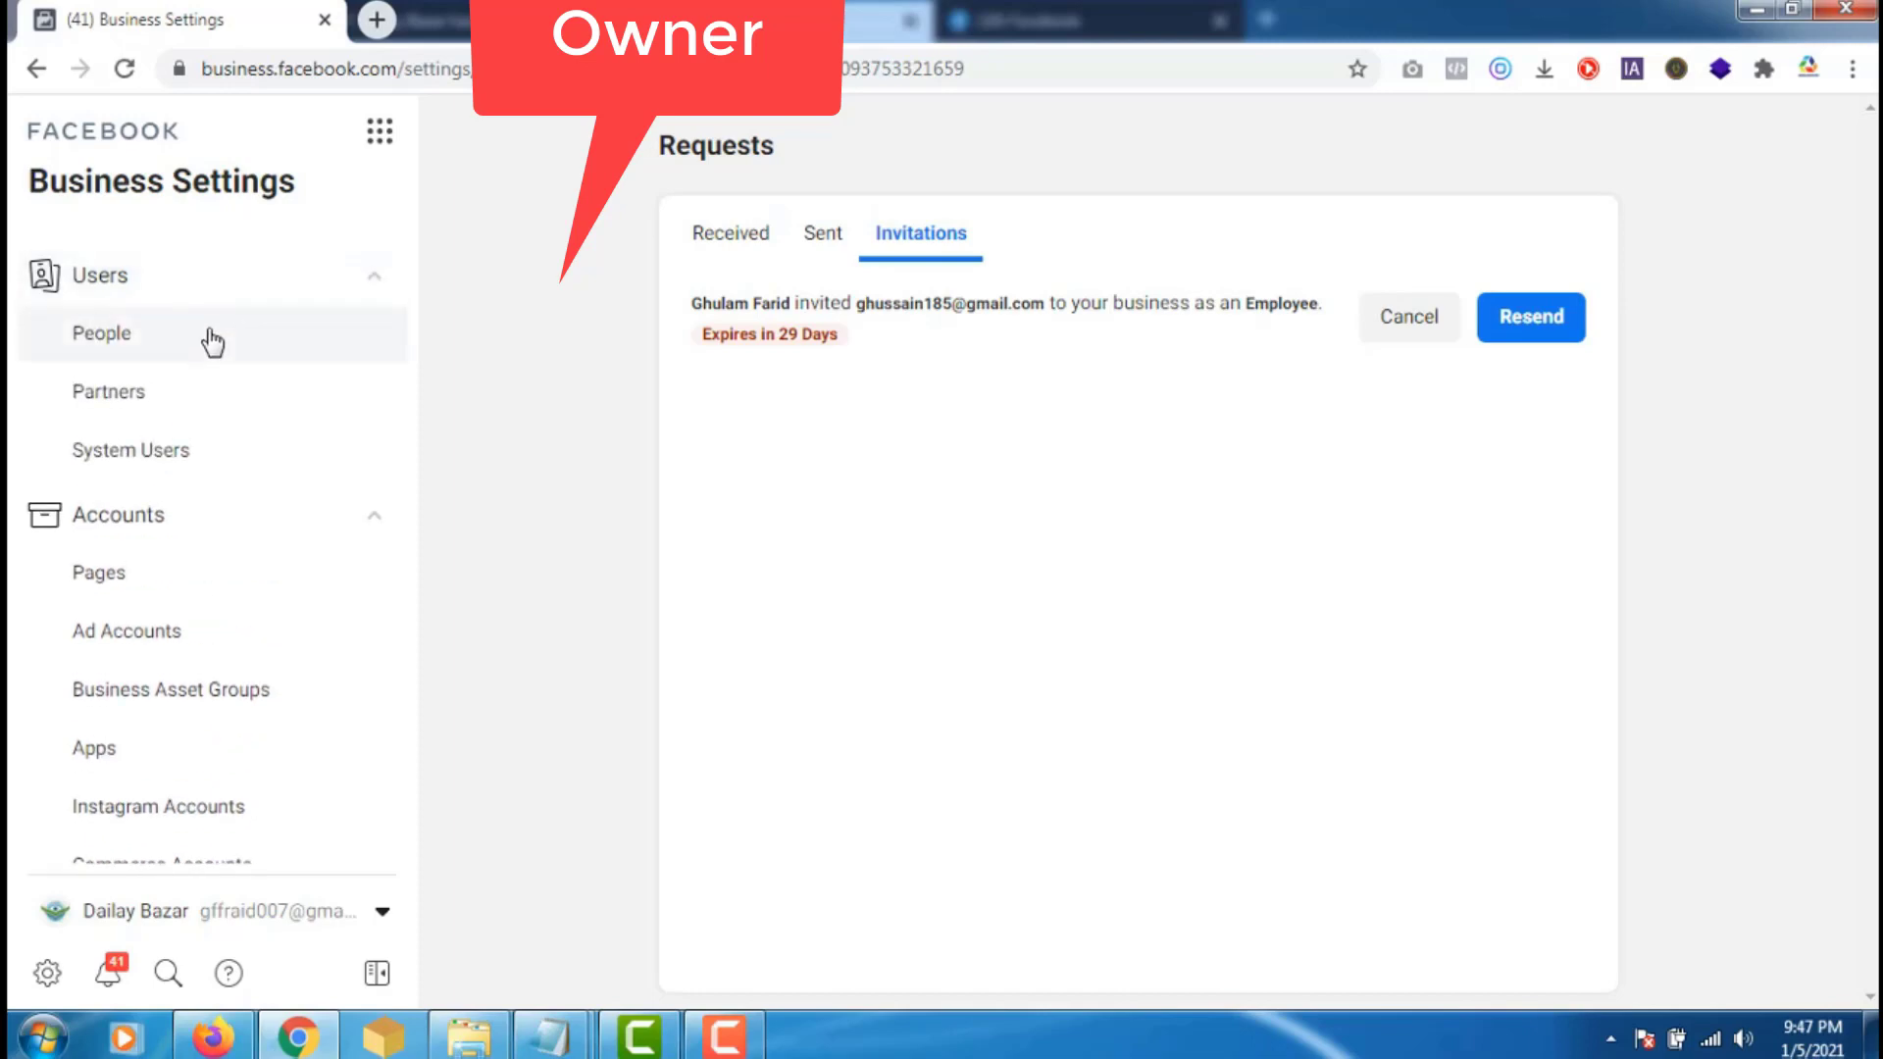
click(212, 342)
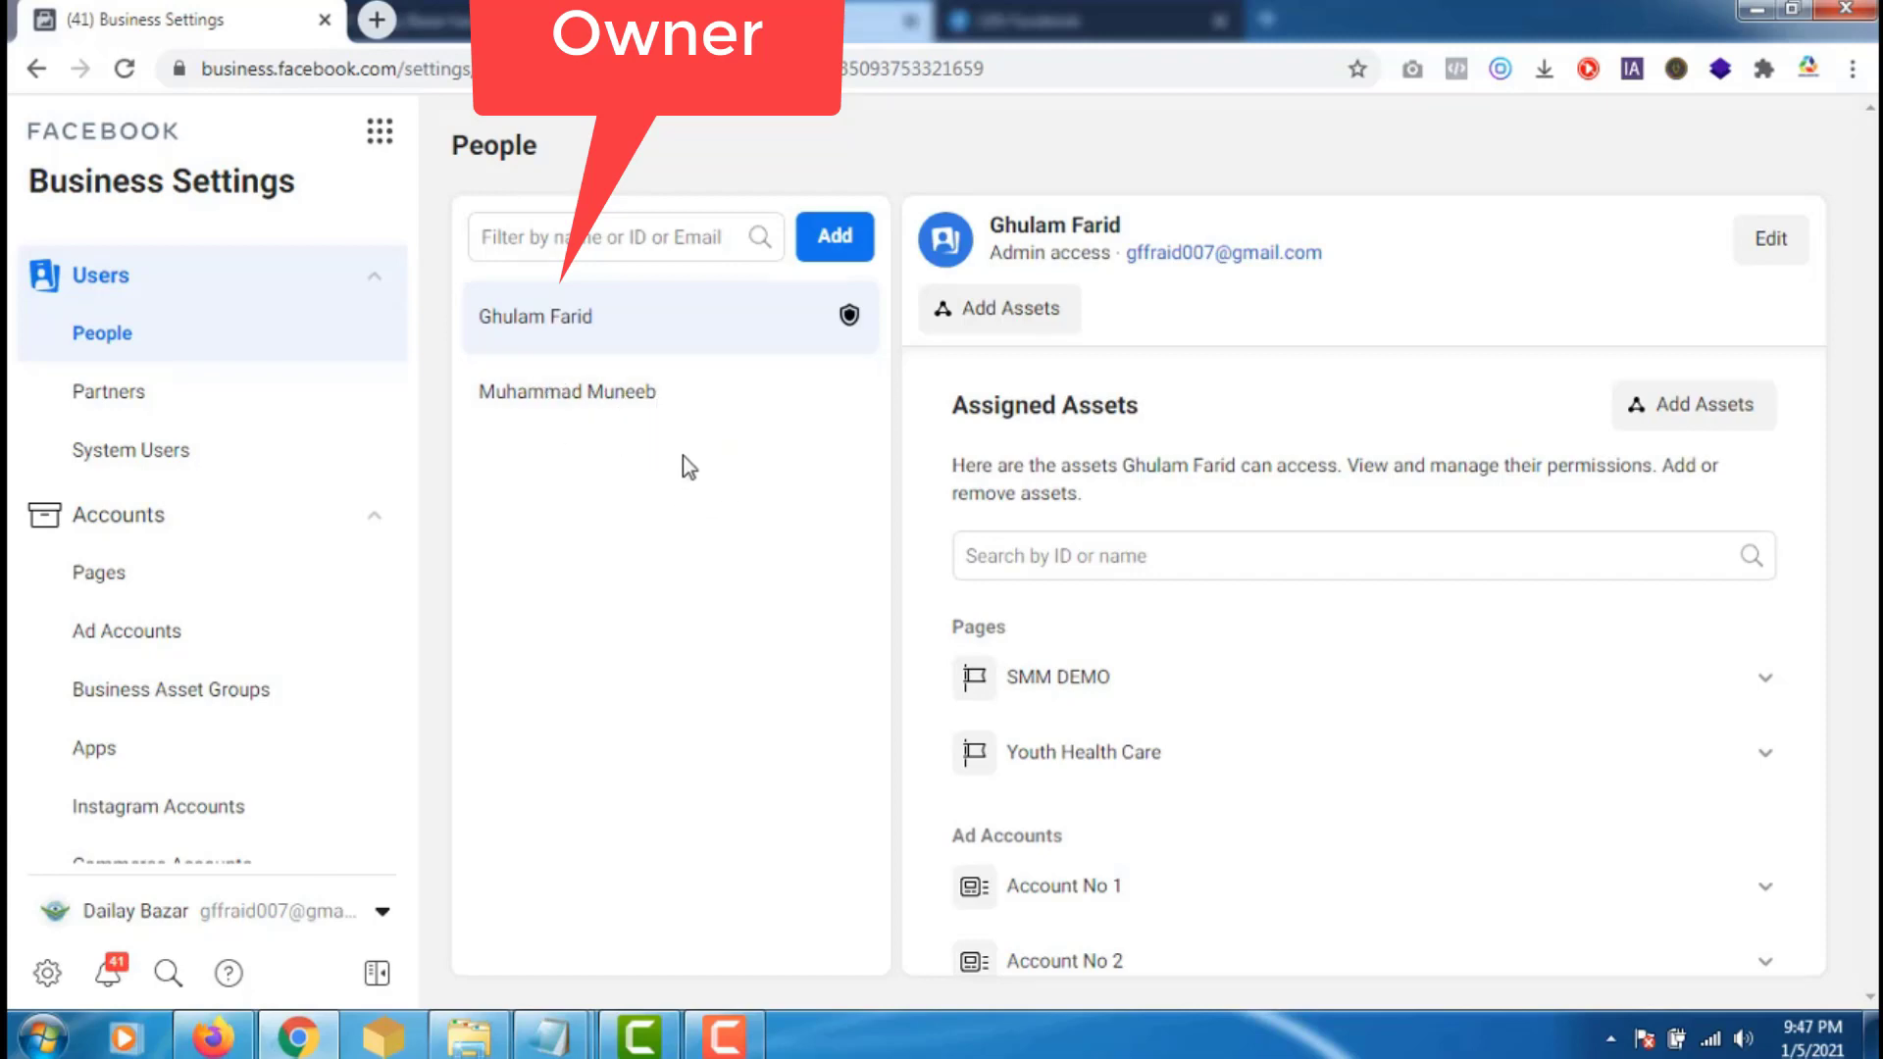
click(618, 397)
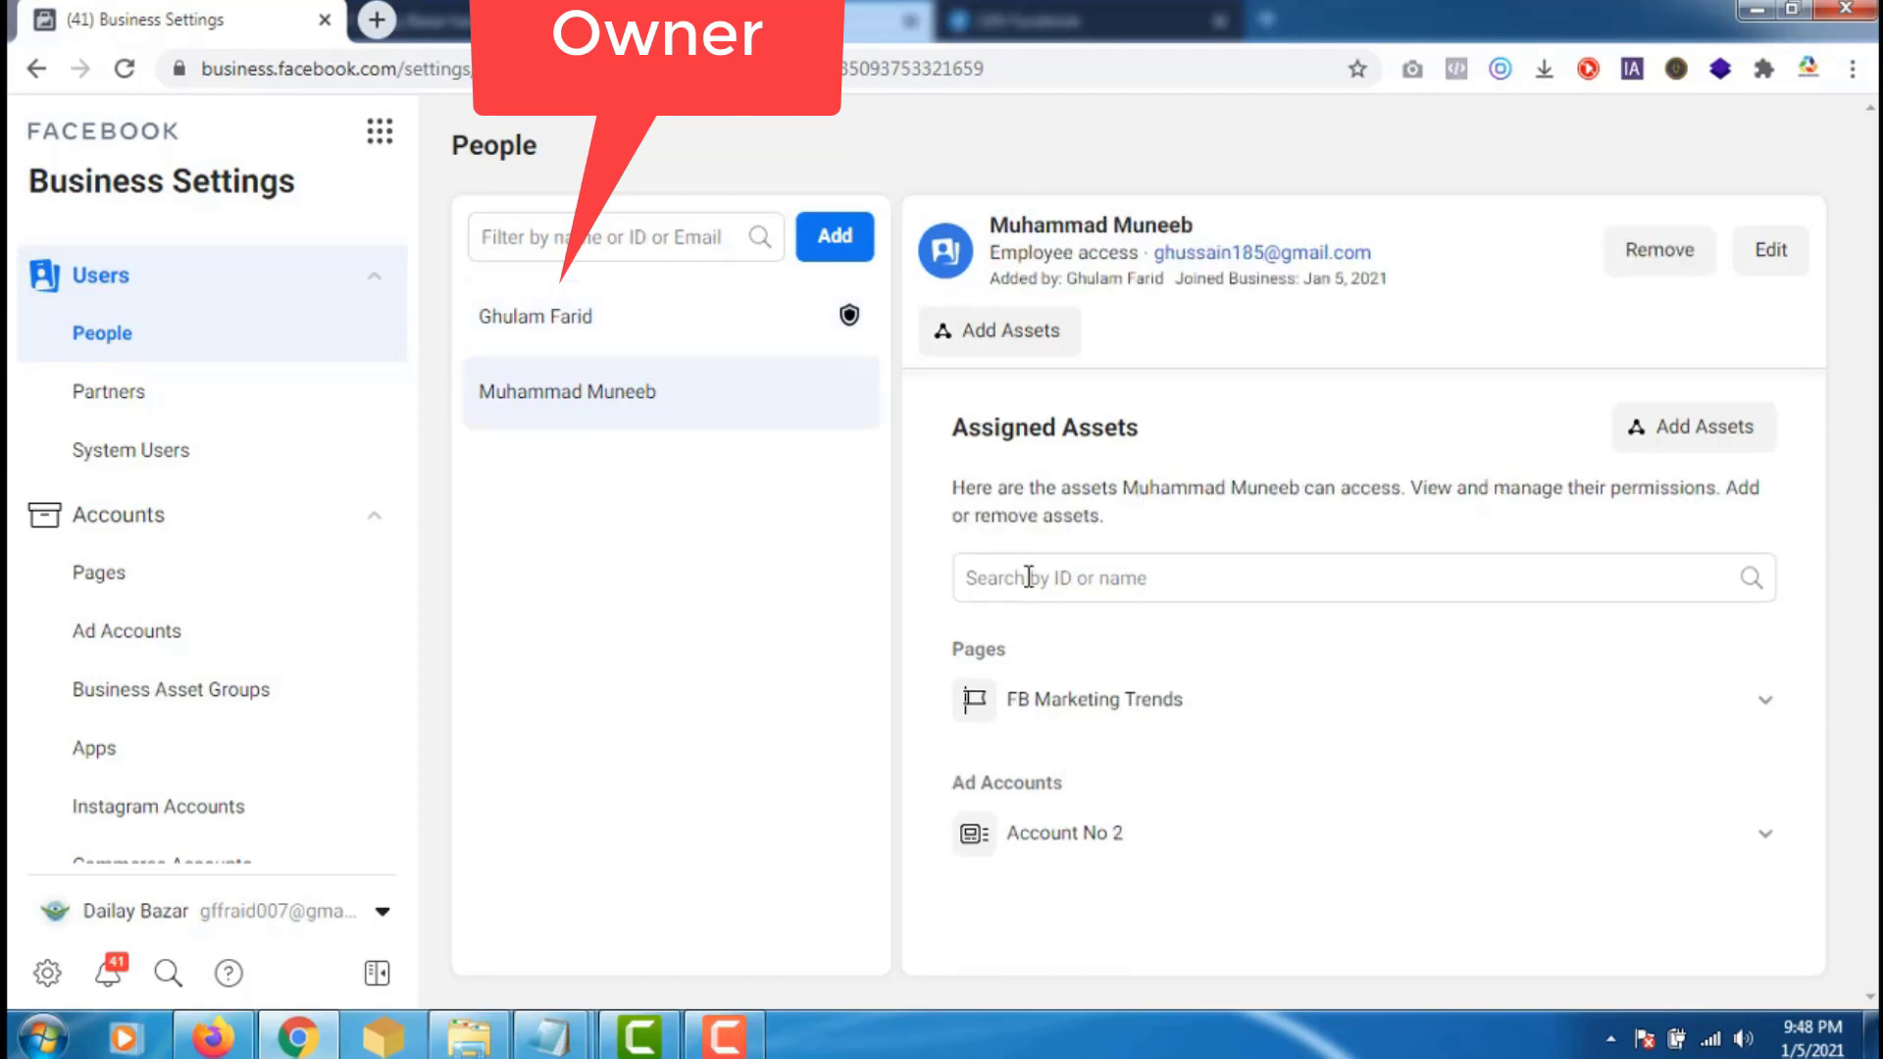